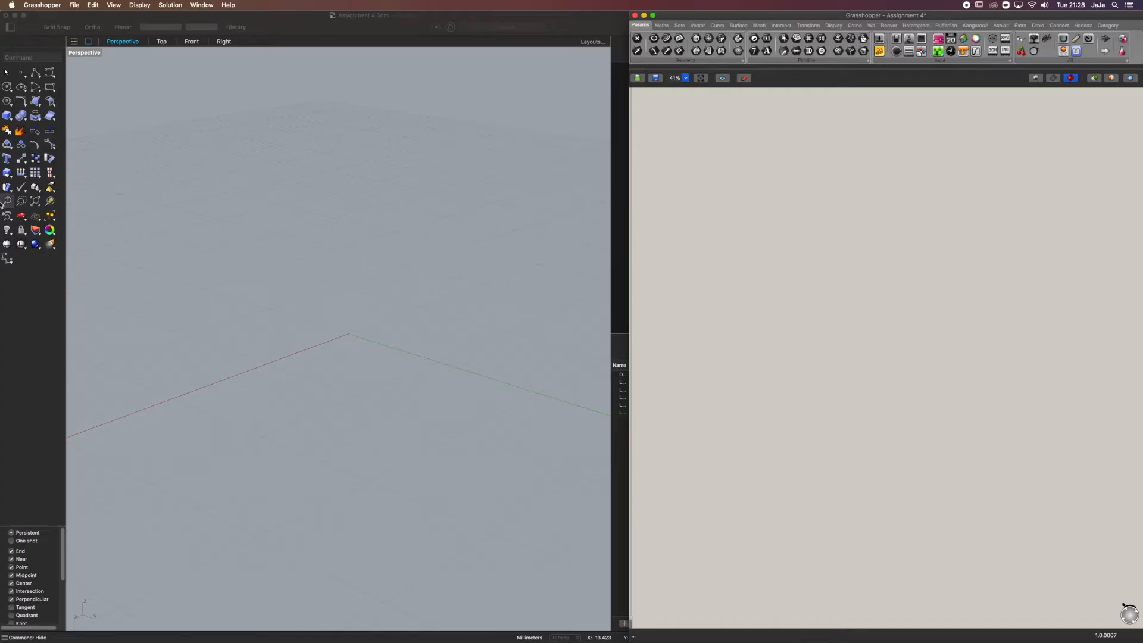
pyautogui.click(7, 173)
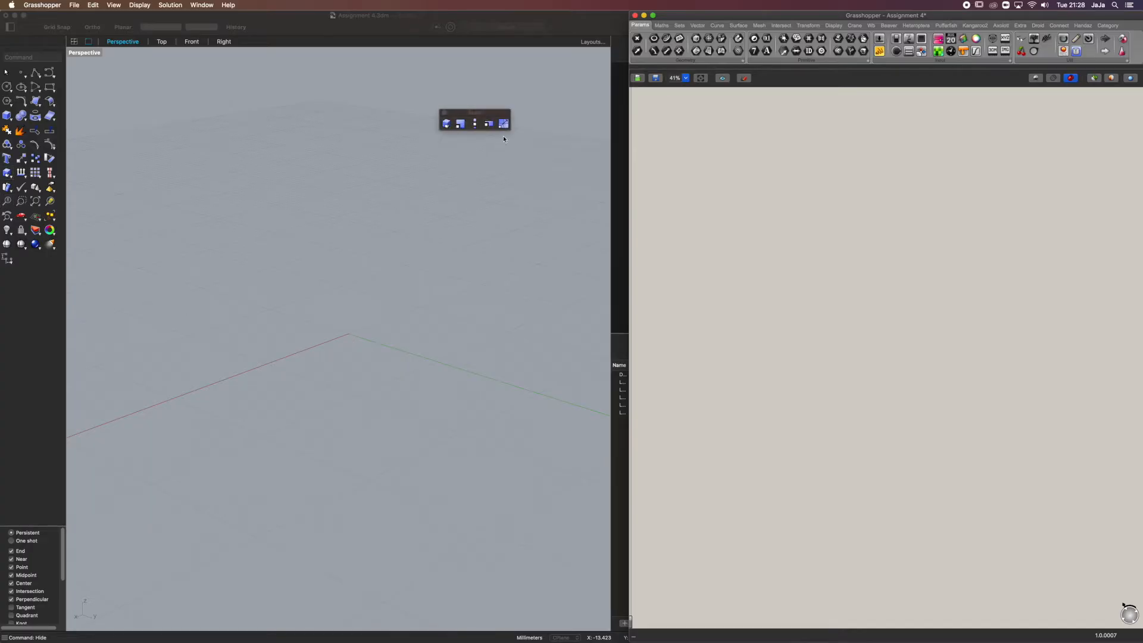
pyautogui.click(444, 113)
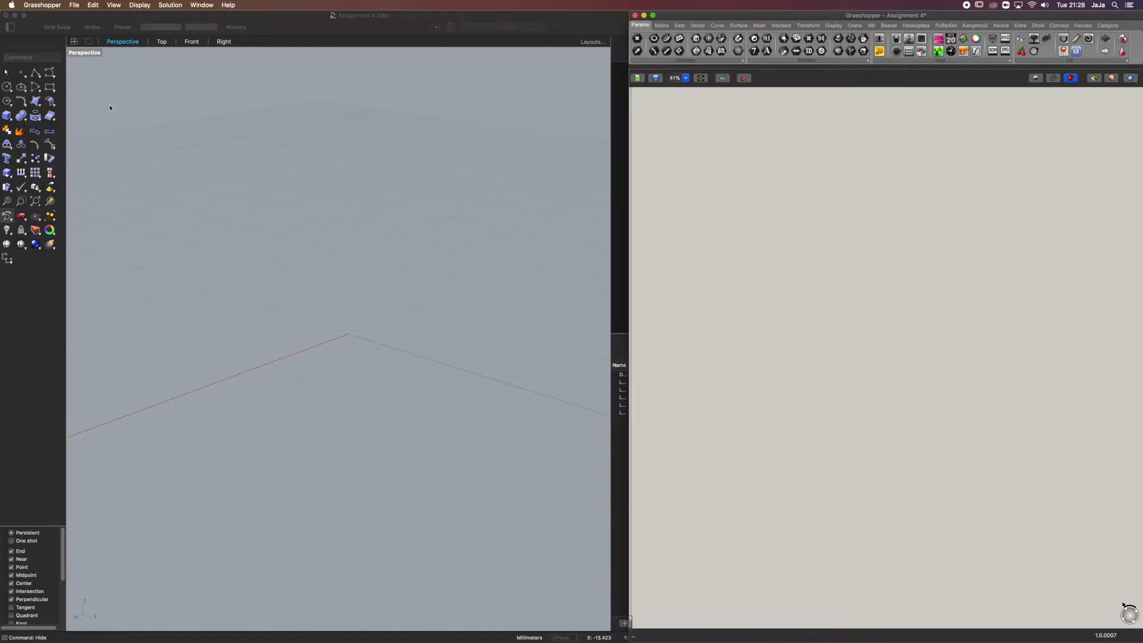
pyautogui.click(79, 373)
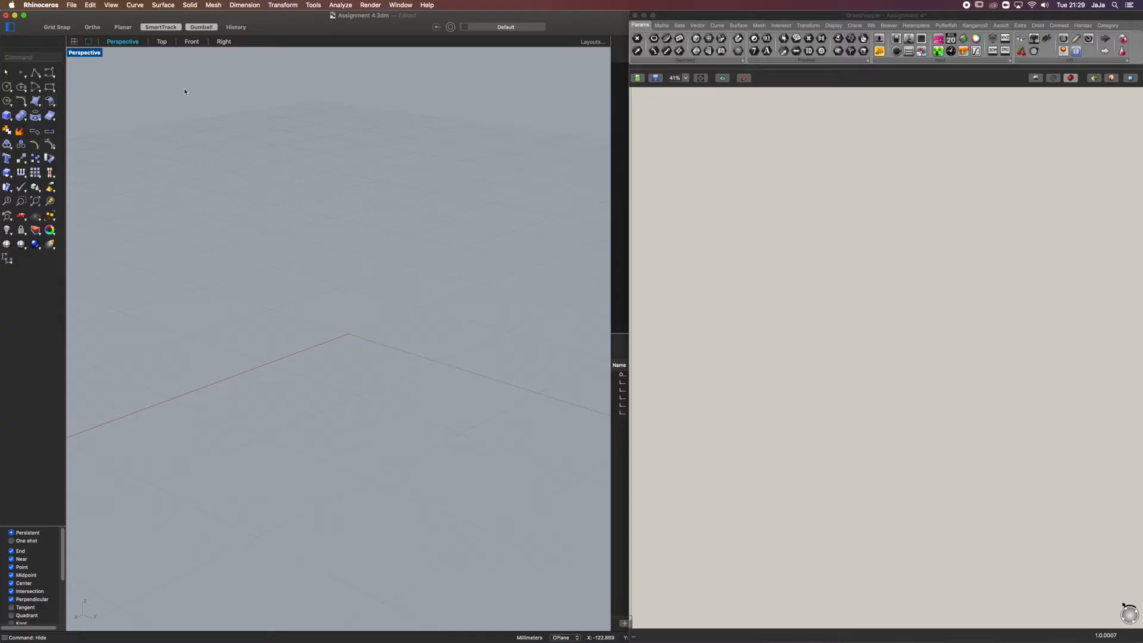
# Undo the last hide and examine the panelled surface and its curves from several angles
pyautogui.press('super+z')
pyautogui.moveTo(433, 132); pyautogui.dragTo(523, 181, button='right')
pyautogui.click(420, 159)
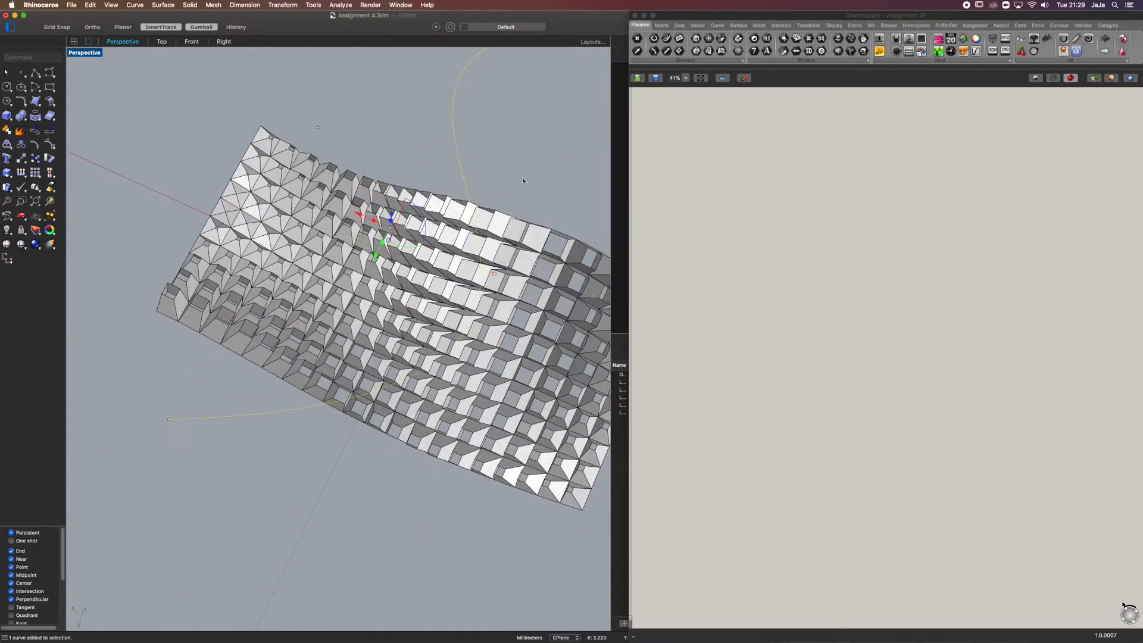
pyautogui.scroll(-6, 358, 268)
pyautogui.click(459, 208)
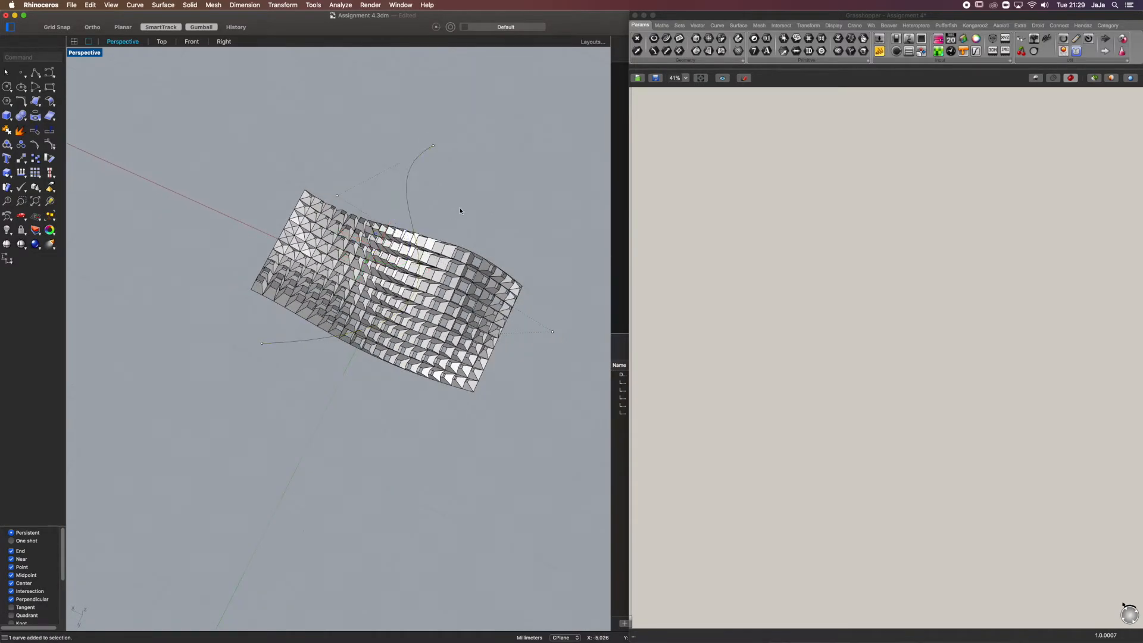
pyautogui.scroll(6, 407, 231)
pyautogui.moveTo(408, 233); pyautogui.dragTo(359, 270, button='right')
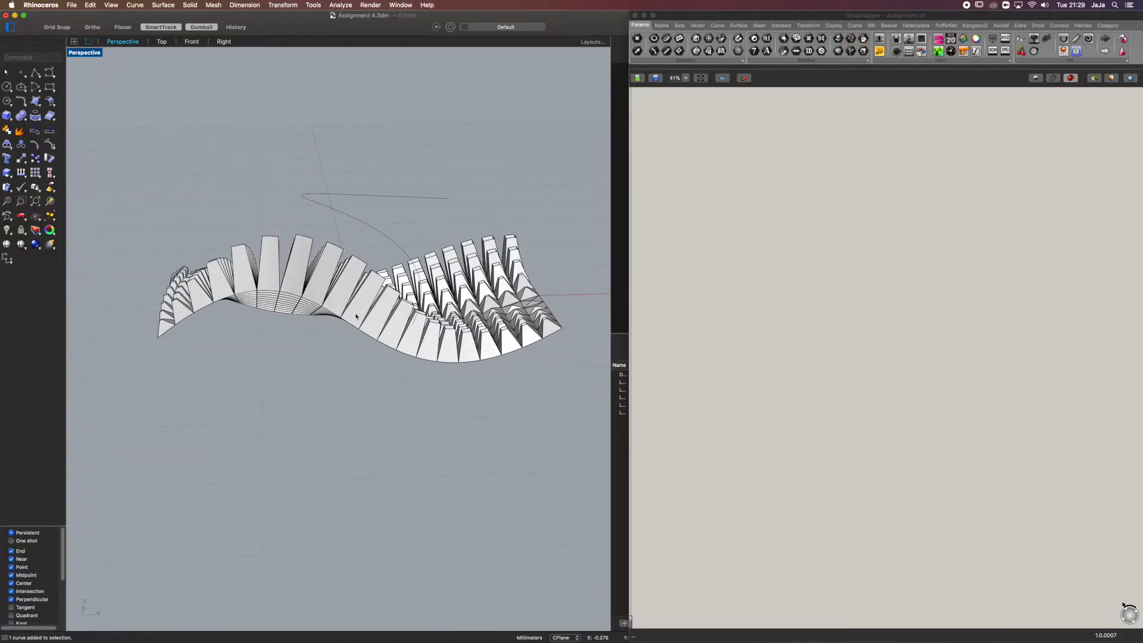
pyautogui.moveTo(419, 319); pyautogui.dragTo(461, 359, button='right')
pyautogui.moveTo(249, 243); pyautogui.dragTo(450, 394, button='right')
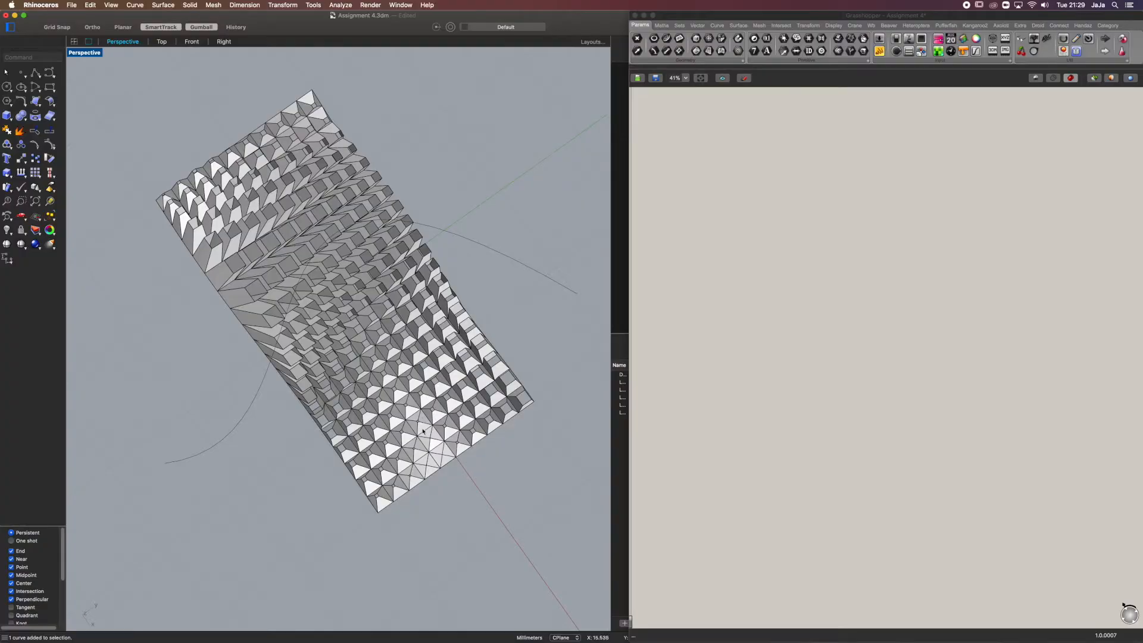
pyautogui.moveTo(338, 377); pyautogui.dragTo(447, 357, button='right')
# Hide all the polysurfaces and curves of the panelled model
pyautogui.moveTo(447, 136); pyautogui.dragTo(217, 407)
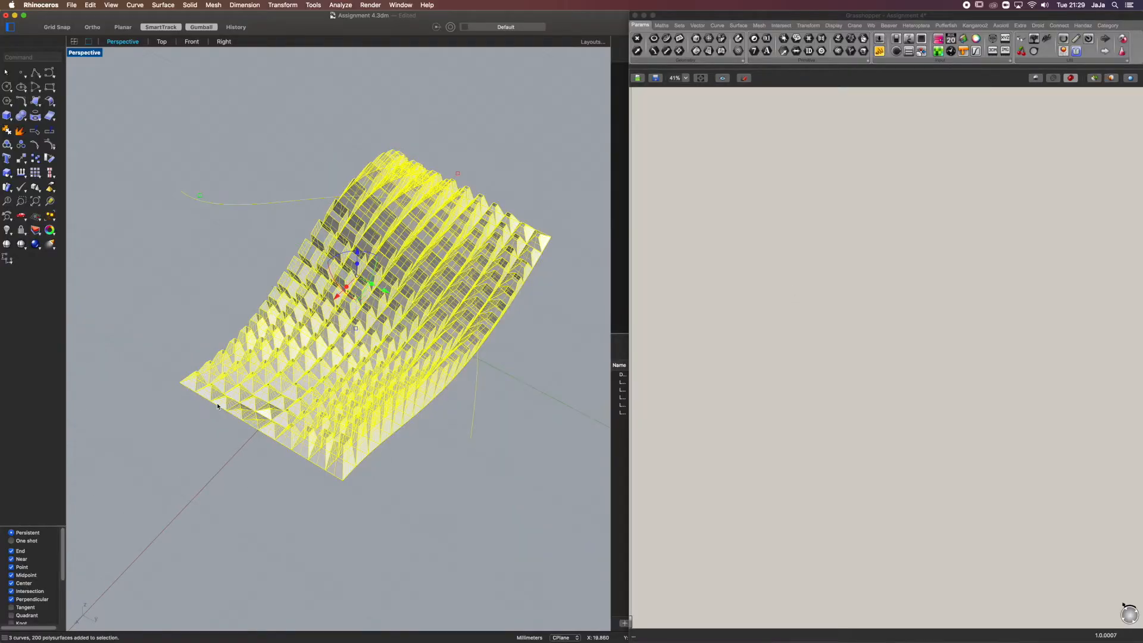
pyautogui.press('super+h')
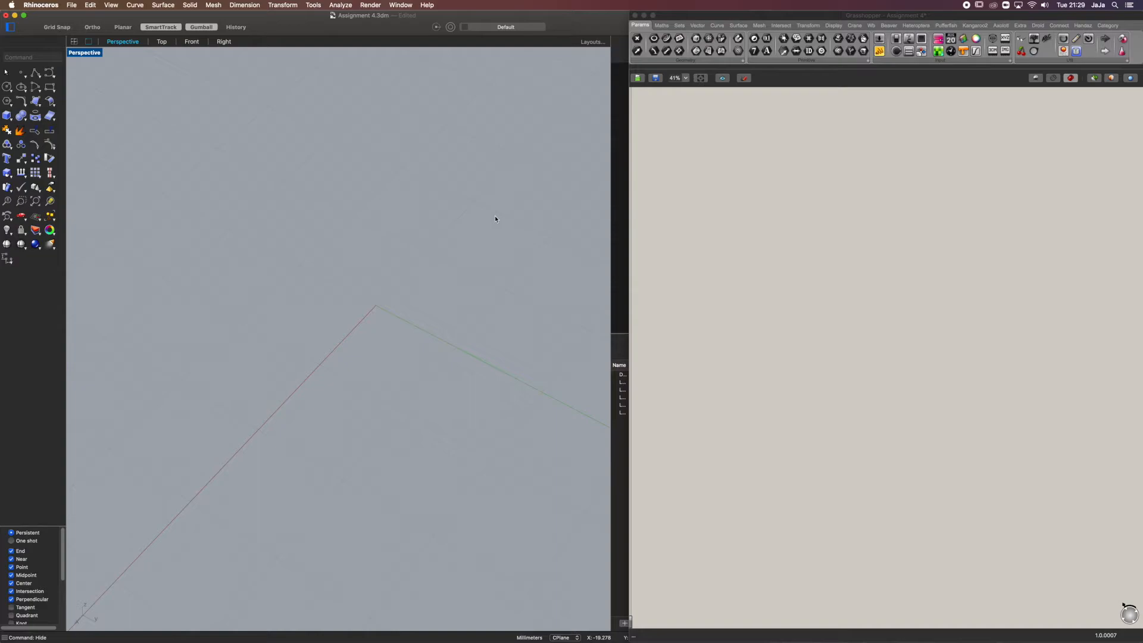
pyautogui.click(710, 197)
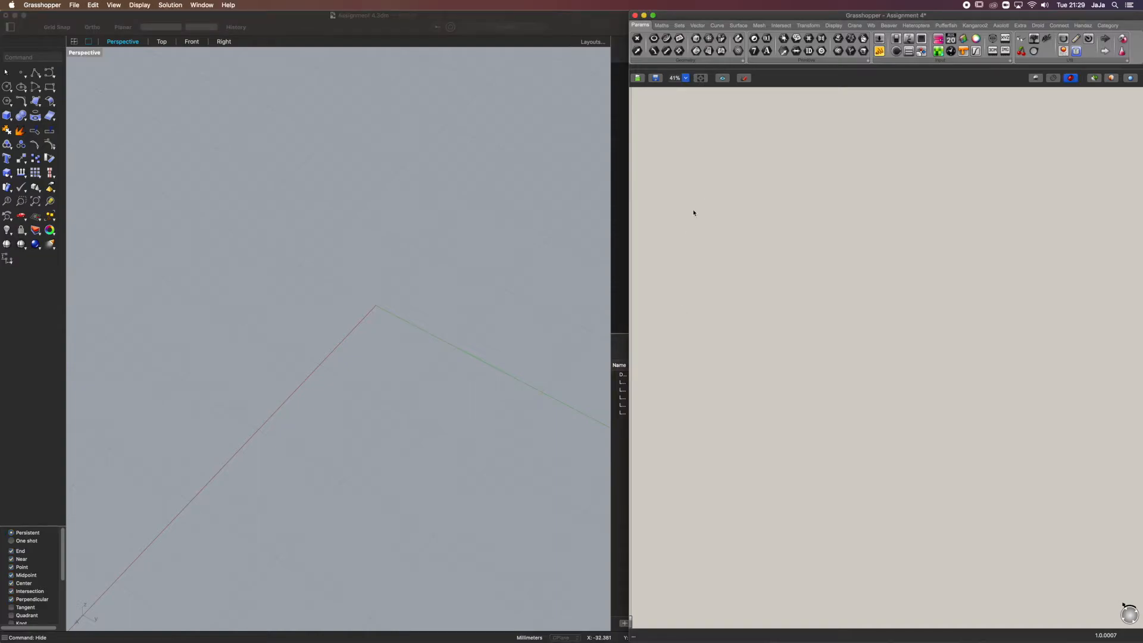
# Create a flat four-sided surface from corner points around the origin in the Rhino perspective view
pyautogui.click(35, 102)
pyautogui.click(336, 187)
pyautogui.keyDown('shift'); pyautogui.click(156, 355); pyautogui.keyUp('shift')
pyautogui.keyDown('shift'); pyautogui.click(436, 521); pyautogui.keyUp('shift')
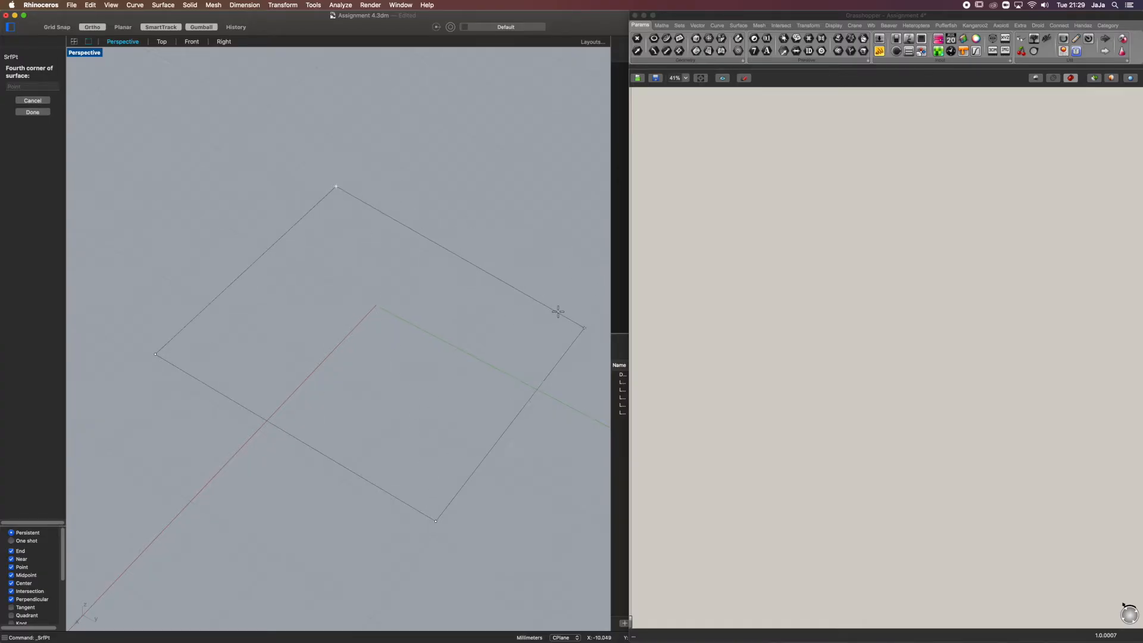
pyautogui.click(590, 309)
# Rebuild the new surface with point counts of 6 in U and 6 in V
pyautogui.moveTo(547, 237); pyautogui.dragTo(120, 275)
pyautogui.click(50, 102)
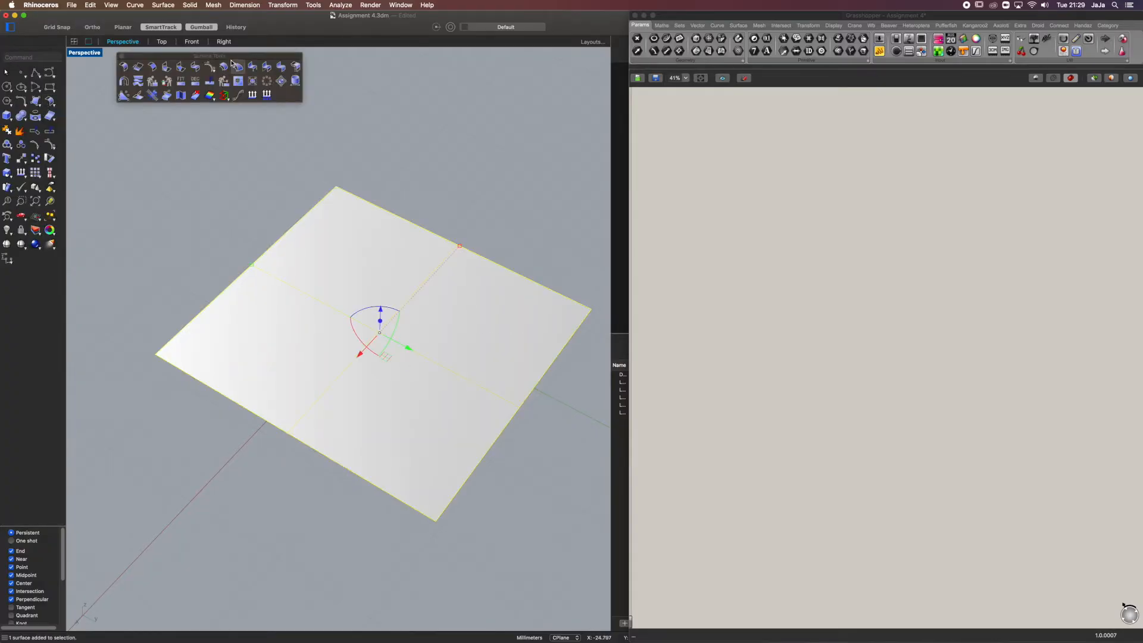
pyautogui.click(168, 81)
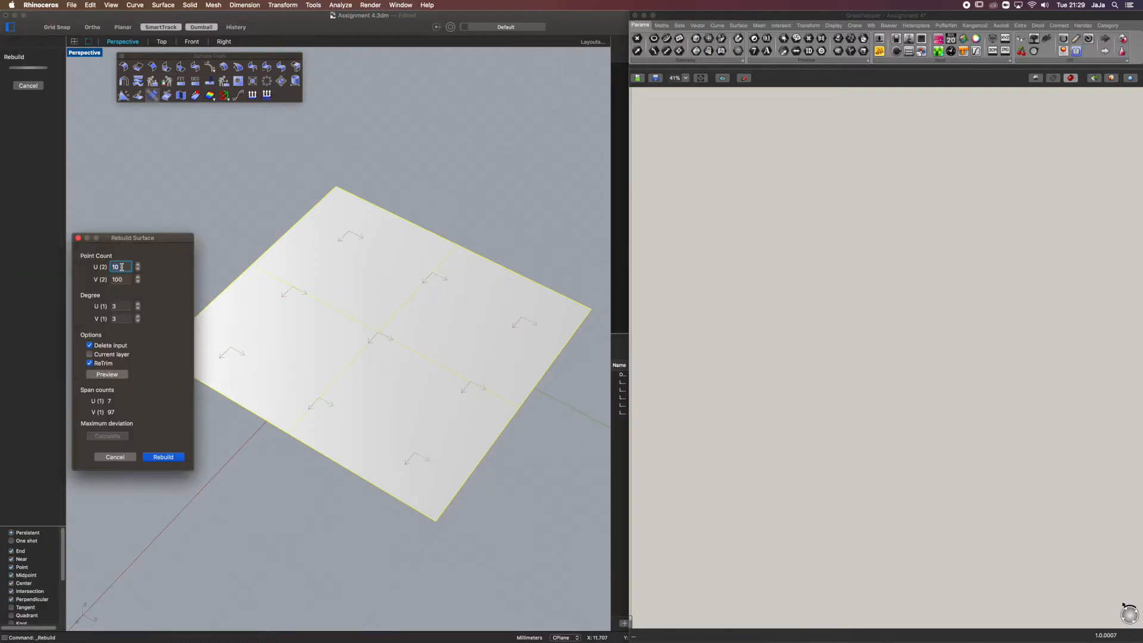
pyautogui.write('6')
pyautogui.press('Tab')
pyautogui.write('6')
pyautogui.click(162, 457)
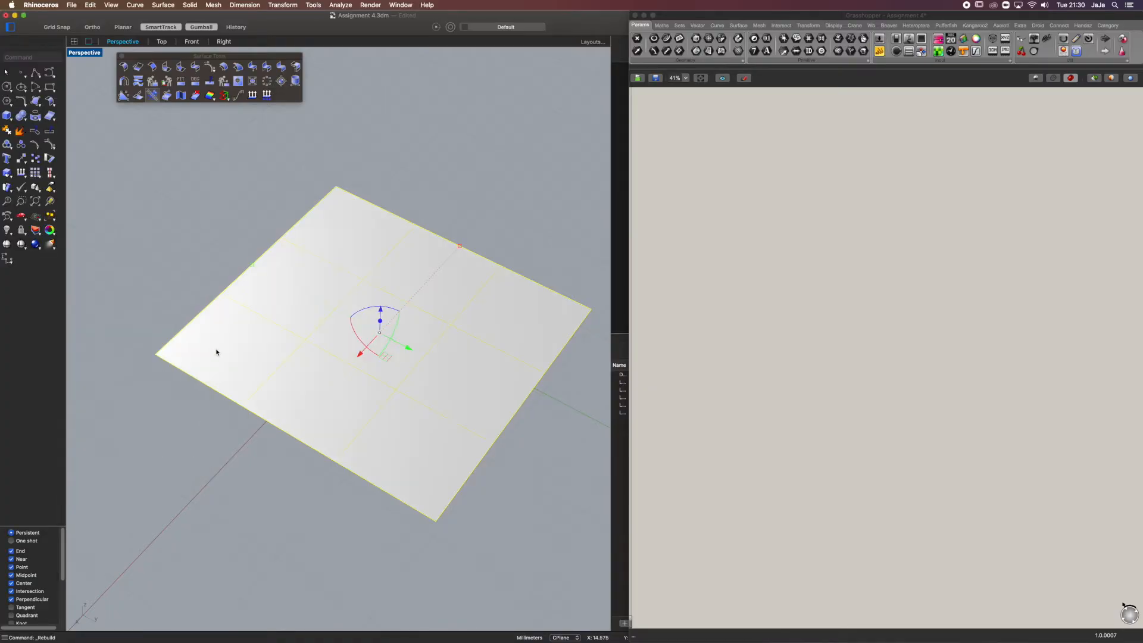
# Turn on the surface's control points, raise one interior row and lower another row vertically to form a wave
pyautogui.click(51, 145)
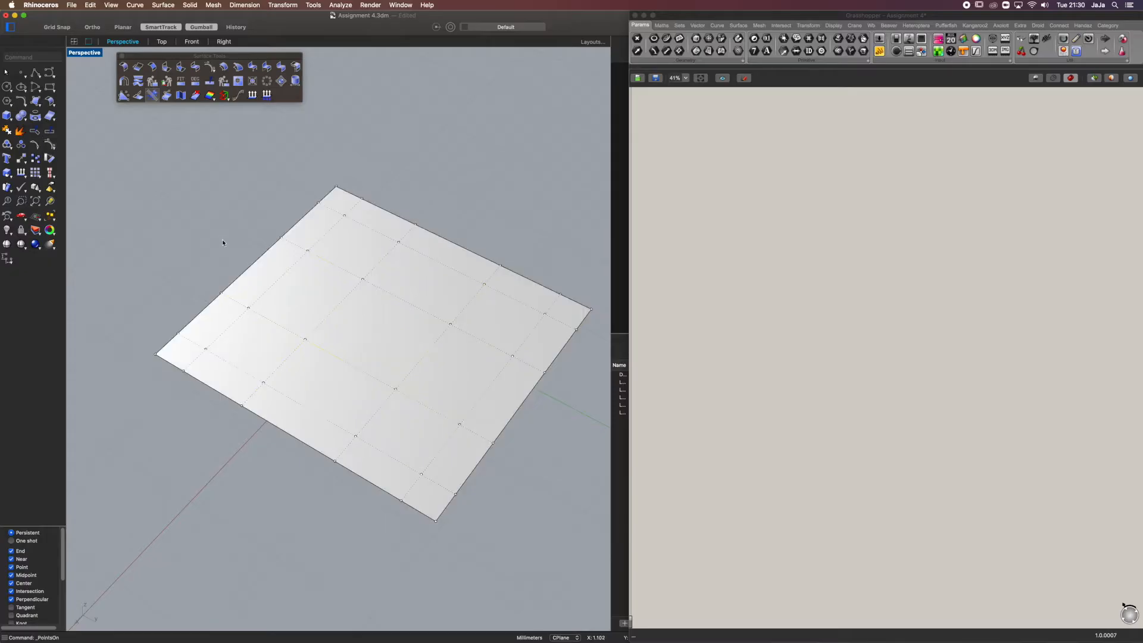
pyautogui.moveTo(290, 237); pyautogui.dragTo(299, 218, button='right')
pyautogui.moveTo(296, 223); pyautogui.dragTo(362, 393)
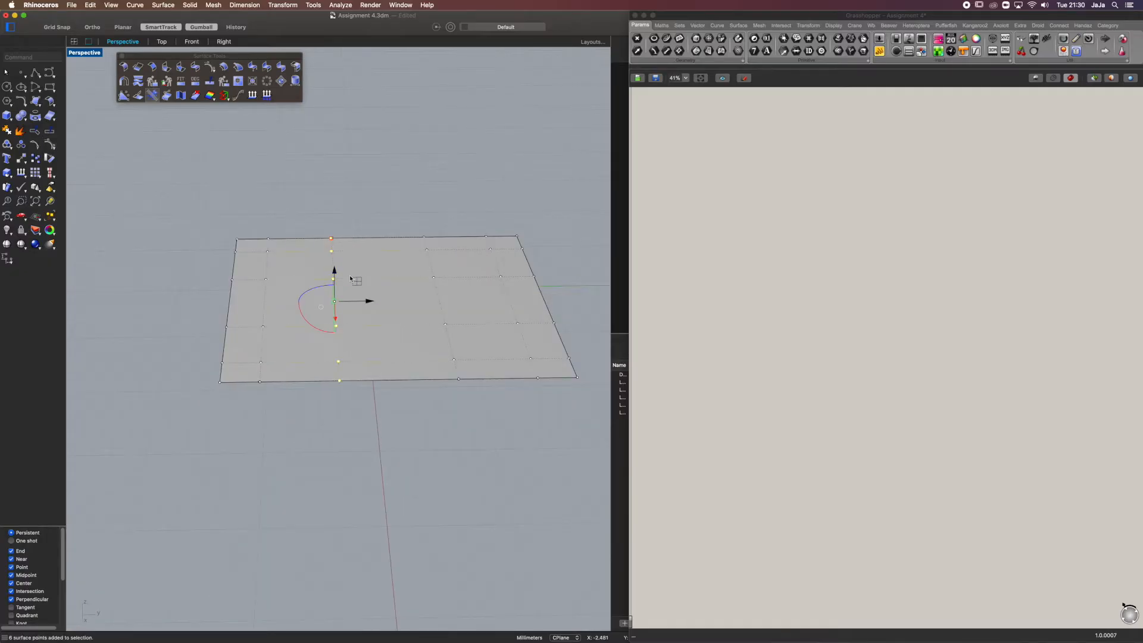
pyautogui.moveTo(334, 275); pyautogui.dragTo(333, 220)
pyautogui.moveTo(430, 152)
pyautogui.mouseDown()
pyautogui.moveTo(481, 326)
pyautogui.moveTo(490, 420)
pyautogui.mouseUp()
pyautogui.moveTo(475, 280); pyautogui.dragTo(474, 330)
# Raise three control points on the surface's upper wave vertically to accentuate the curvature
pyautogui.click(461, 177)
pyautogui.moveTo(459, 176); pyautogui.dragTo(302, 197, button='right')
pyautogui.moveTo(301, 196); pyautogui.dragTo(381, 253)
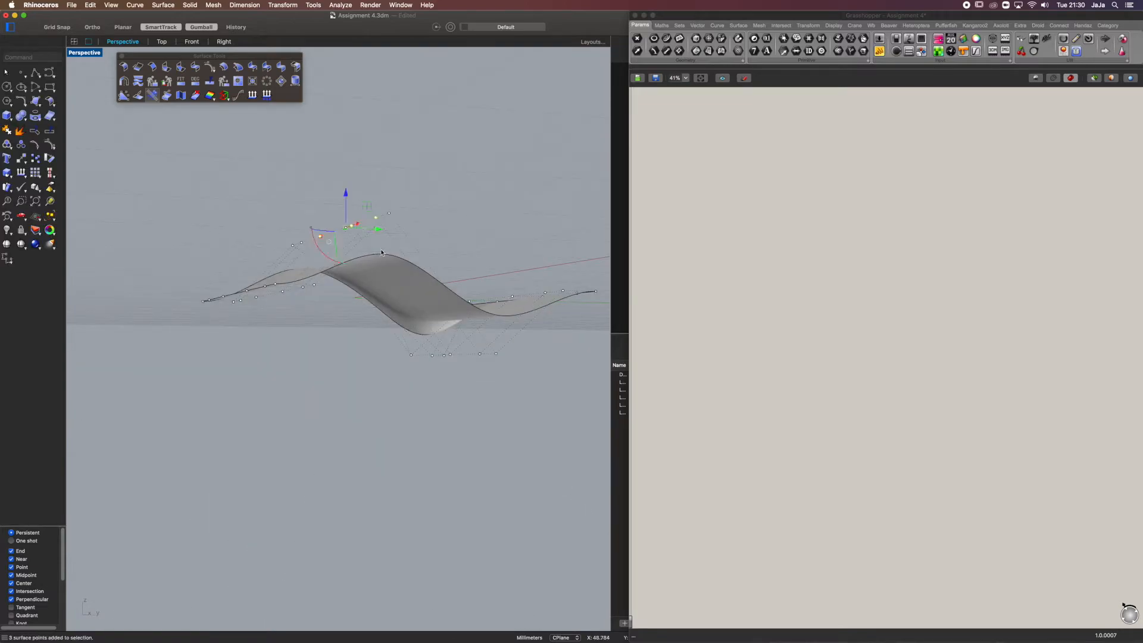
pyautogui.moveTo(347, 194); pyautogui.dragTo(348, 167)
pyautogui.click(378, 155)
pyautogui.moveTo(378, 154); pyautogui.dragTo(406, 200, button='right')
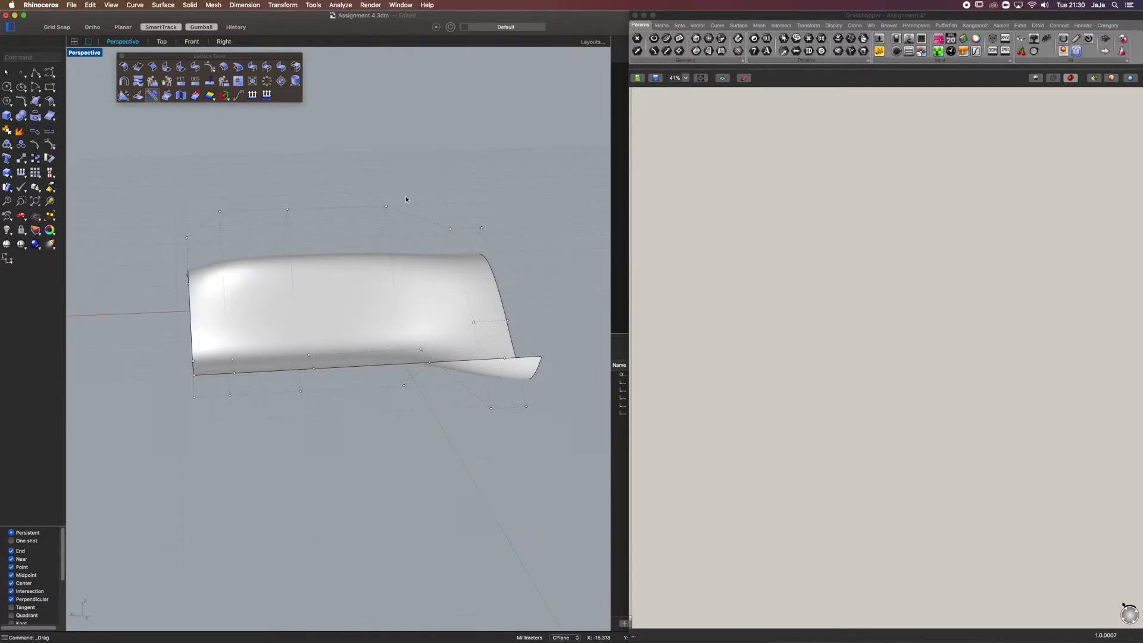
# Sculpt the surface further by moving groups of its control points vertically, and turn the control points off
pyautogui.click(340, 296)
pyautogui.moveTo(340, 296); pyautogui.dragTo(331, 261, button='right')
pyautogui.press('F10')
pyautogui.click(296, 233)
pyautogui.moveTo(294, 203); pyautogui.dragTo(293, 151)
pyautogui.moveTo(286, 292); pyautogui.dragTo(357, 202, button='right')
pyautogui.moveTo(365, 199); pyautogui.dragTo(486, 396)
pyautogui.moveTo(365, 290); pyautogui.dragTo(301, 198)
pyautogui.click(300, 197)
pyautogui.moveTo(301, 199); pyautogui.dragTo(359, 259, button='right')
pyautogui.press('Escape')
pyautogui.press('Escape')
# Add a Surface parameter to the Grasshopper canvas and reference the sculpted Rhino surface in it
pyautogui.click(368, 271)
pyautogui.scroll(3, 369, 273)
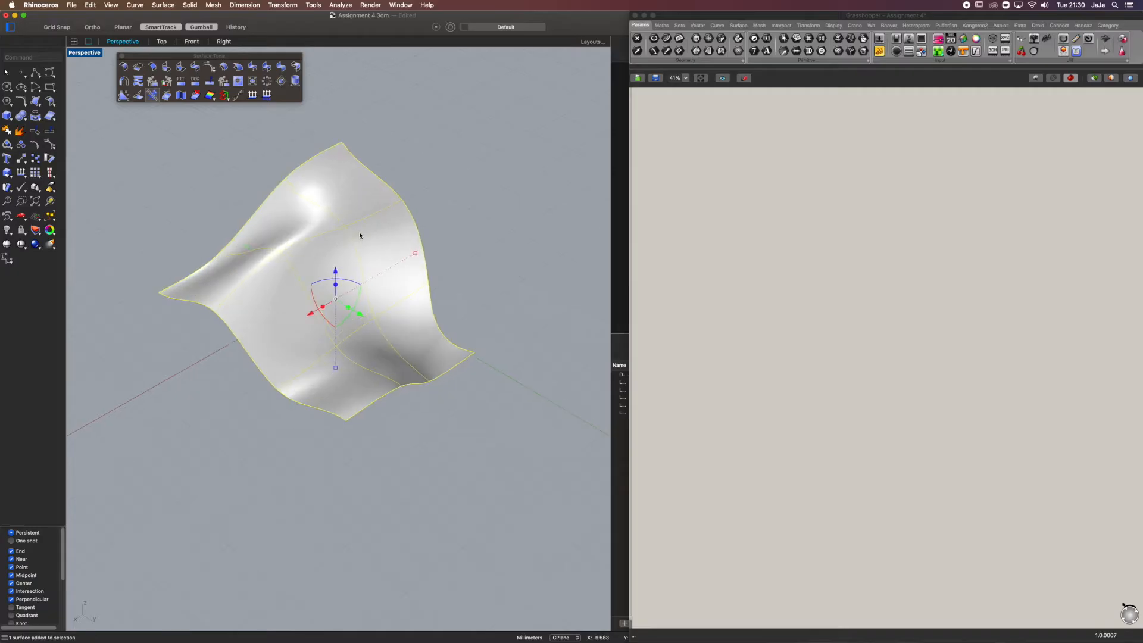
pyautogui.doubleClick(725, 262)
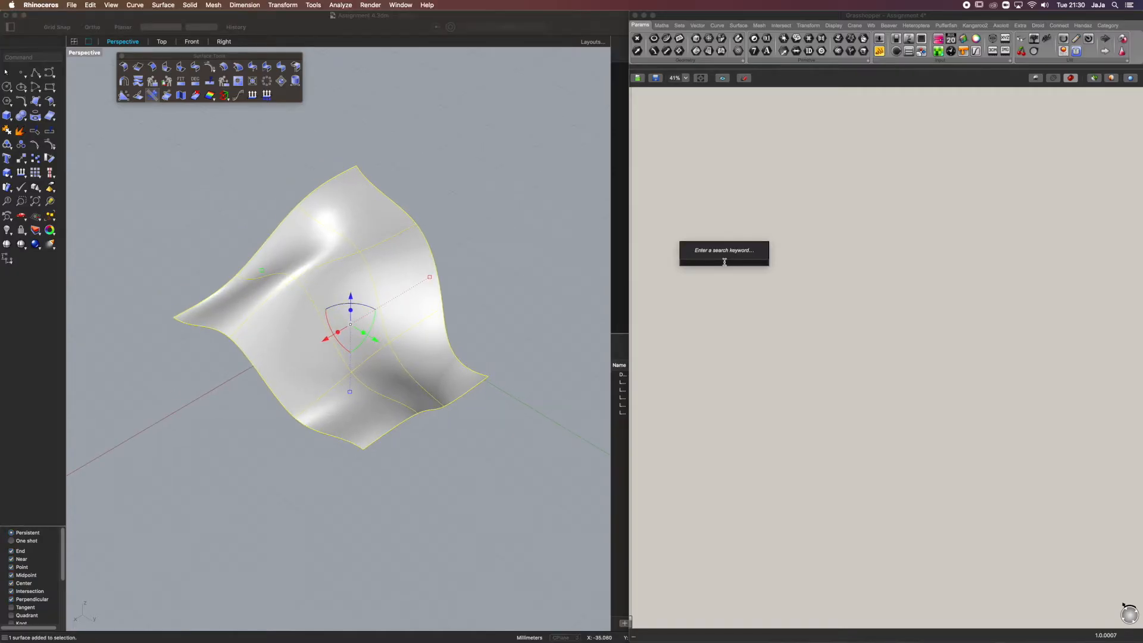
pyautogui.write('surface')
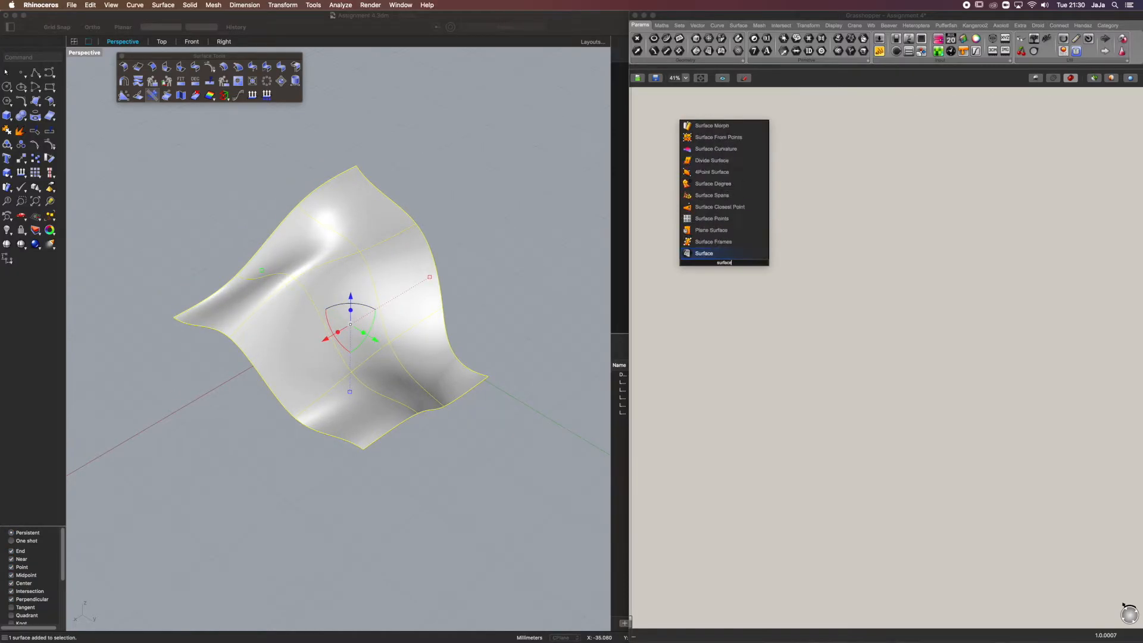
pyautogui.press('Return')
pyautogui.scroll(5, 715, 261)
pyautogui.rightClick(740, 263)
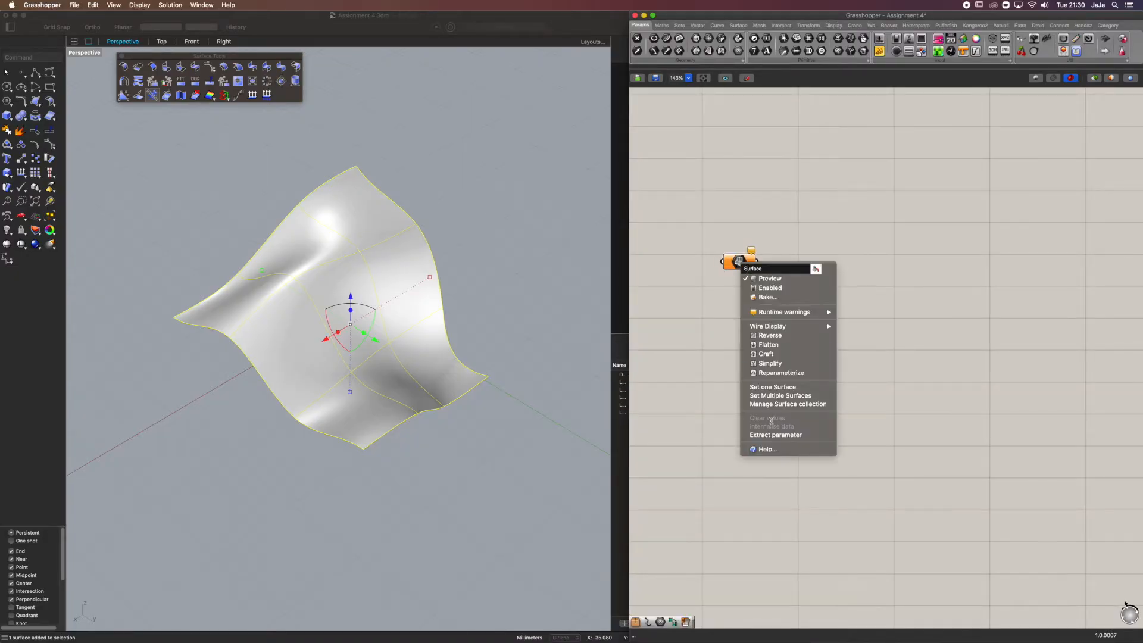
pyautogui.click(773, 387)
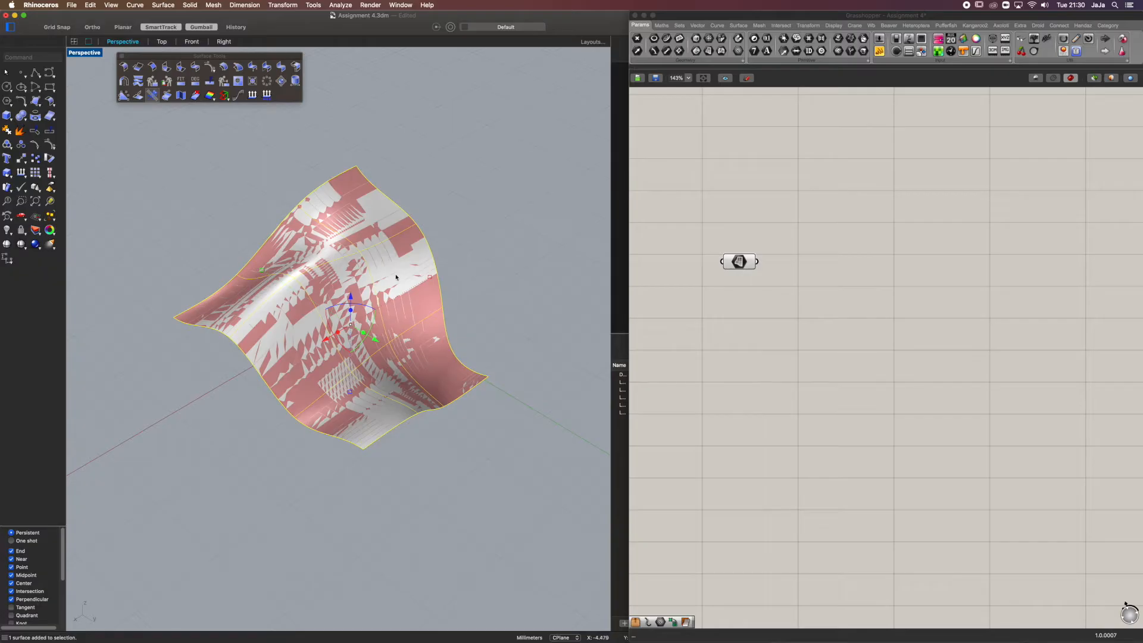
# Hide the original Rhino surface, leaving only its Grasshopper preview
pyautogui.press('super+h')
pyautogui.click(831, 300)
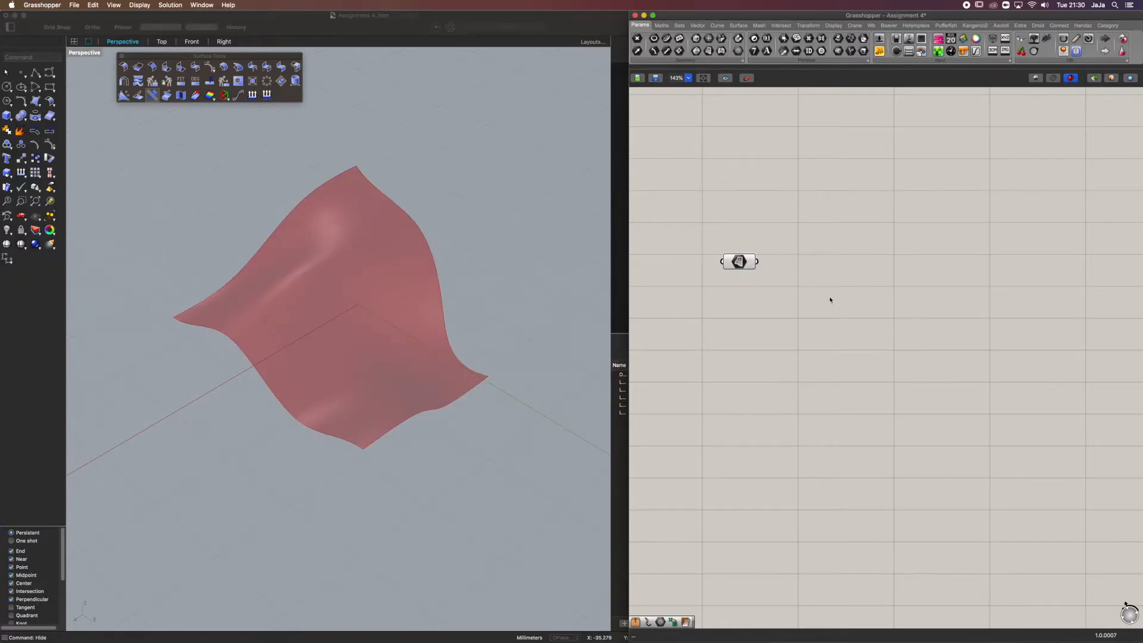
pyautogui.click(458, 238)
pyautogui.moveTo(455, 294); pyautogui.dragTo(483, 265, button='right')
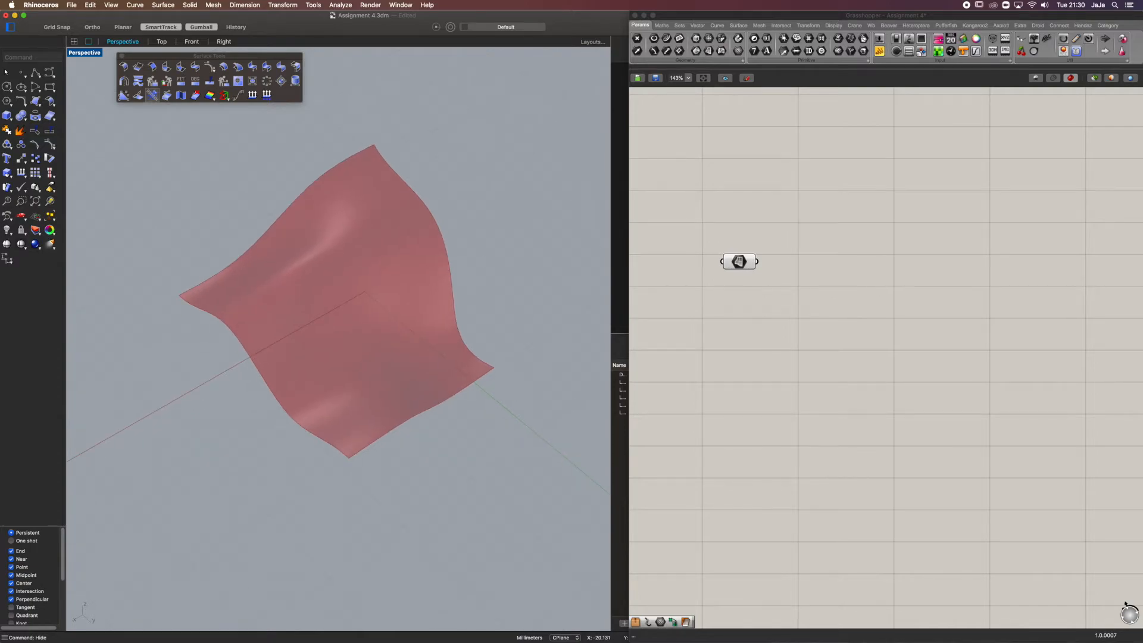
# Add a Divide Domain² component in Grasshopper and connect the Surface parameter to its Domain input
pyautogui.click(663, 28)
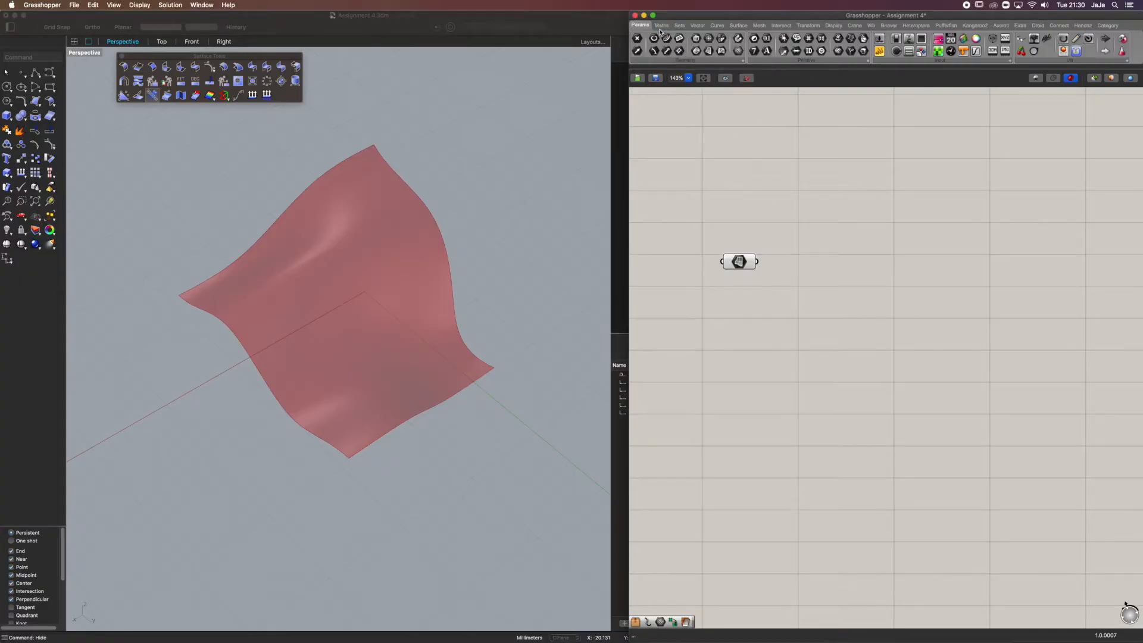
pyautogui.click(661, 27)
pyautogui.click(665, 62)
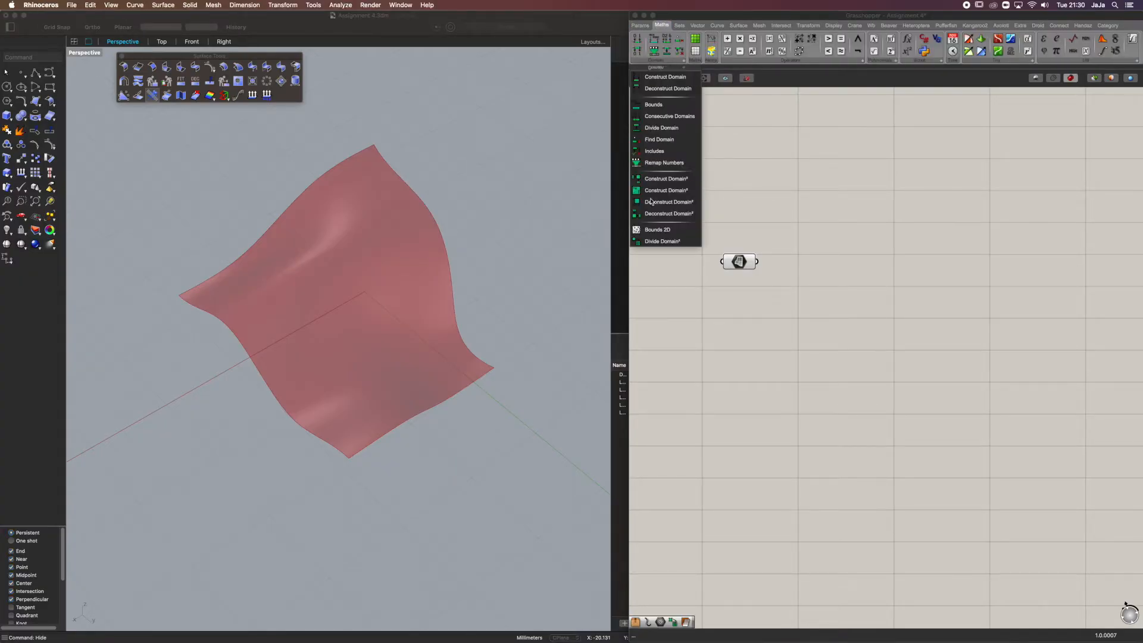
pyautogui.click(668, 242)
pyautogui.click(841, 332)
pyautogui.moveTo(757, 268); pyautogui.dragTo(811, 326)
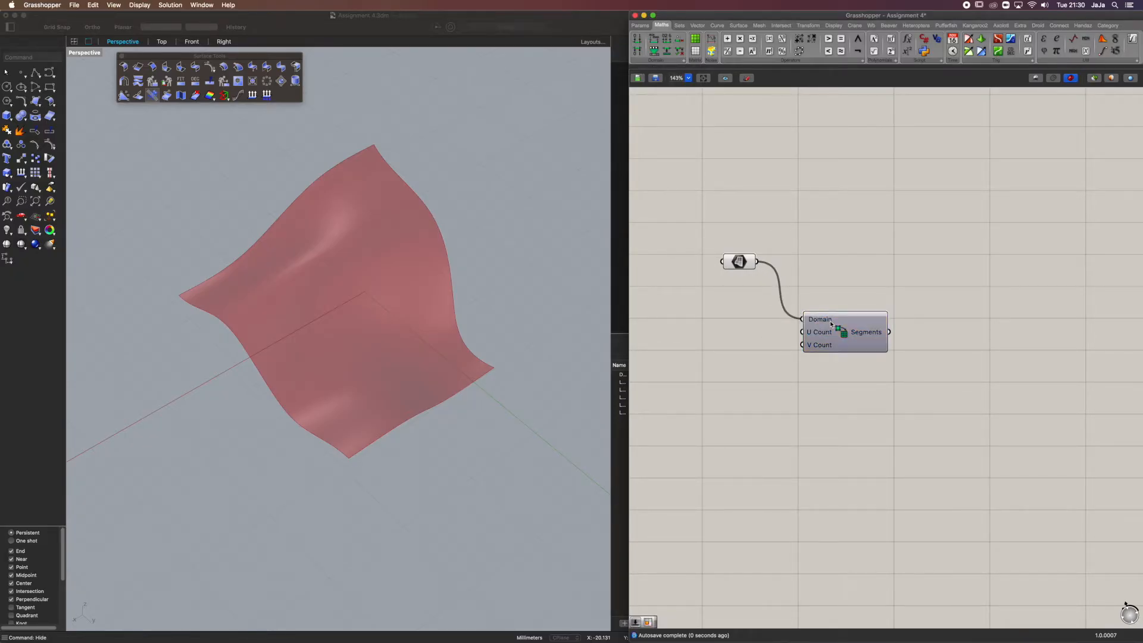
pyautogui.moveTo(832, 323)
pyautogui.click(840, 343)
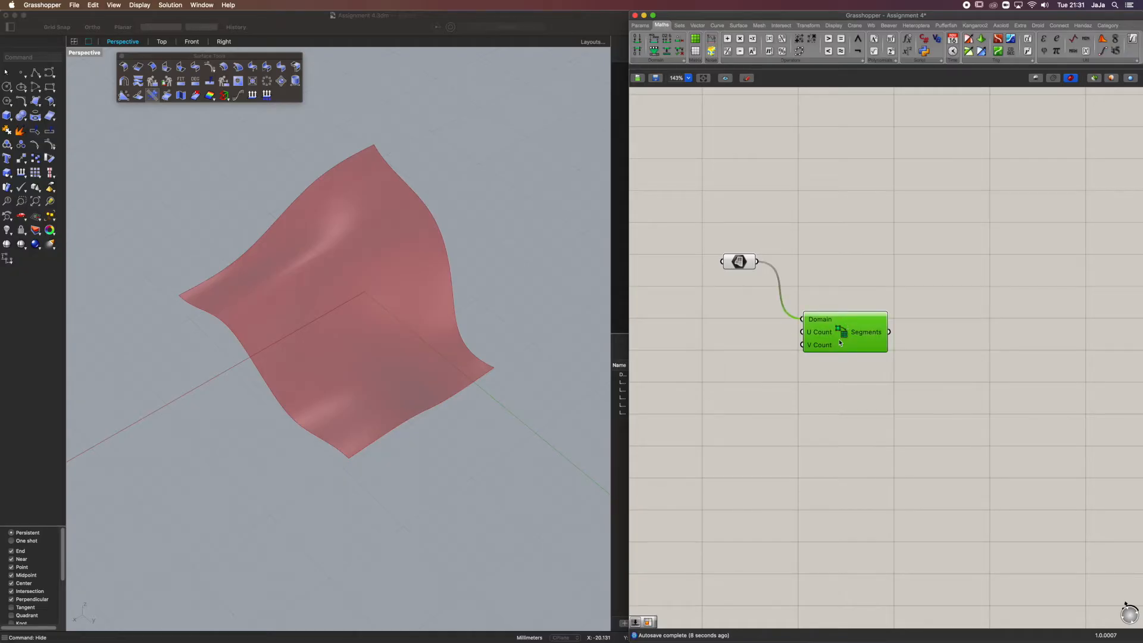
pyautogui.moveTo(811, 352)
pyautogui.doubleClick(697, 341)
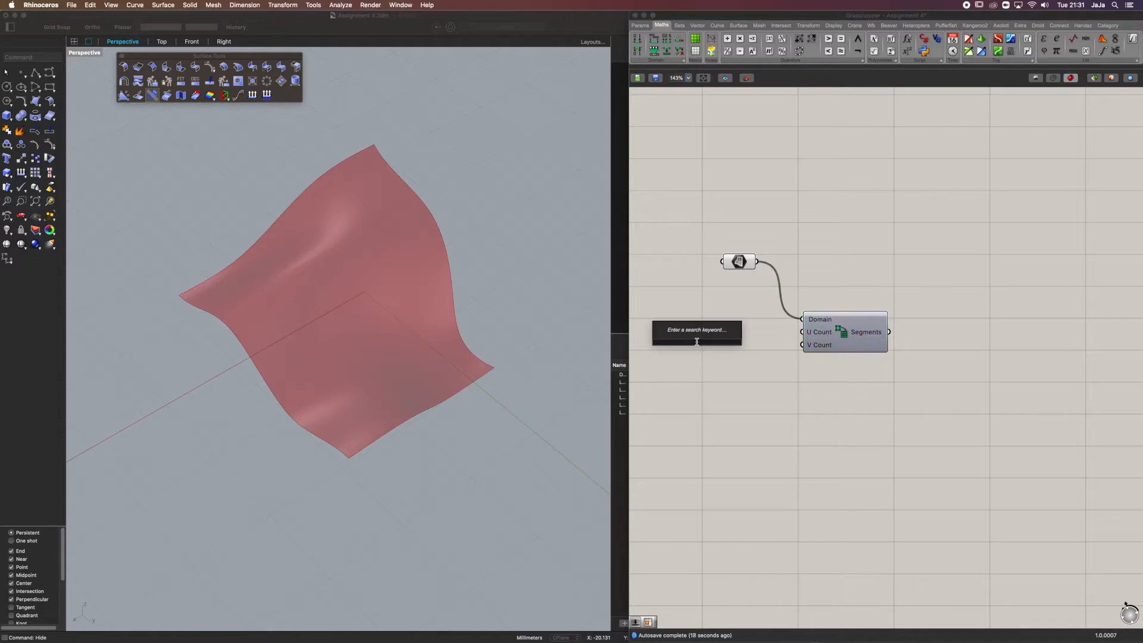
pyautogui.click(752, 405)
pyautogui.moveTo(381, 243); pyautogui.dragTo(352, 259, button='right')
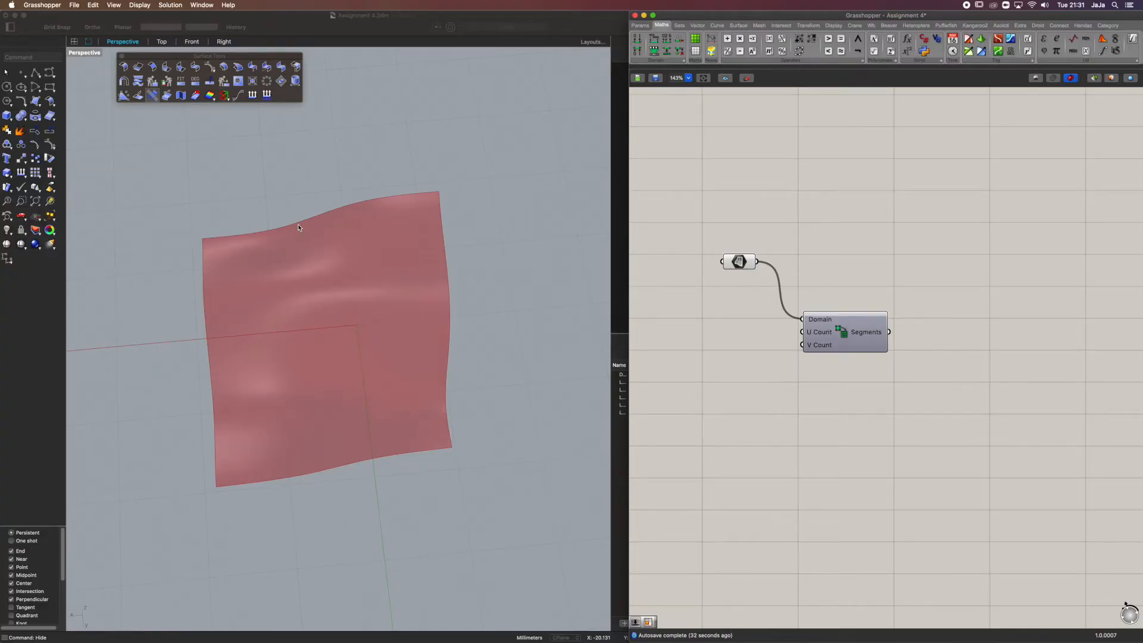
pyautogui.moveTo(344, 220); pyautogui.dragTo(387, 222, button='right')
# Add two number sliders set to 15 and connect them to the U Count and V Count inputs of Divide Domain²
pyautogui.doubleClick(746, 371)
pyautogui.write('15')
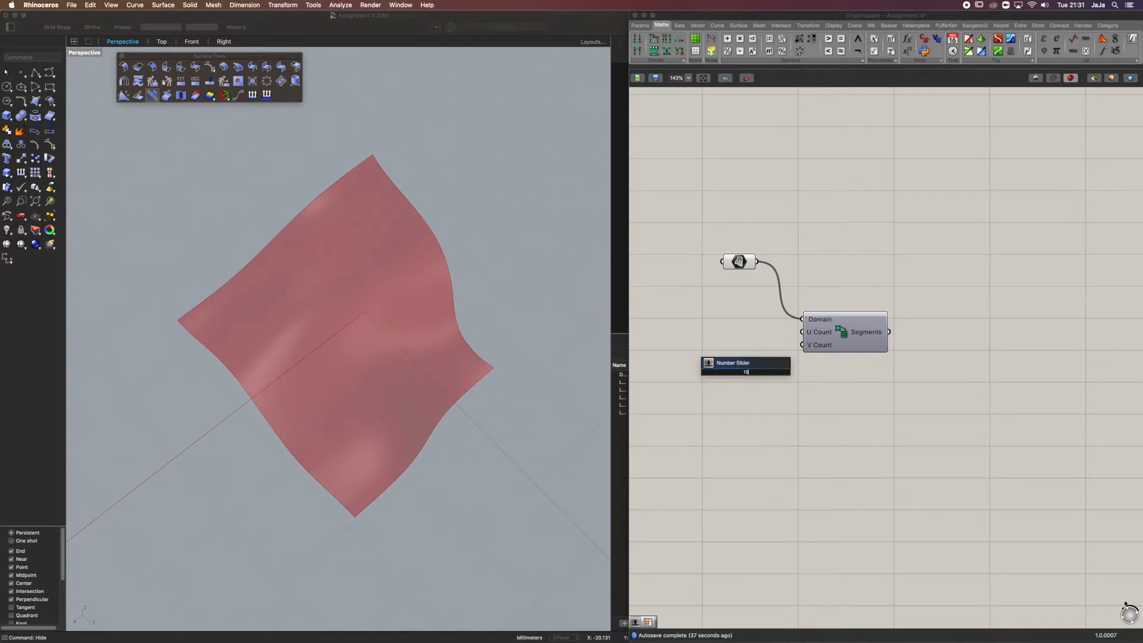
pyautogui.press('Return')
pyautogui.click(756, 373)
pyautogui.moveTo(766, 374); pyautogui.dragTo(803, 345)
pyautogui.press('super+c')
pyautogui.press('super+v')
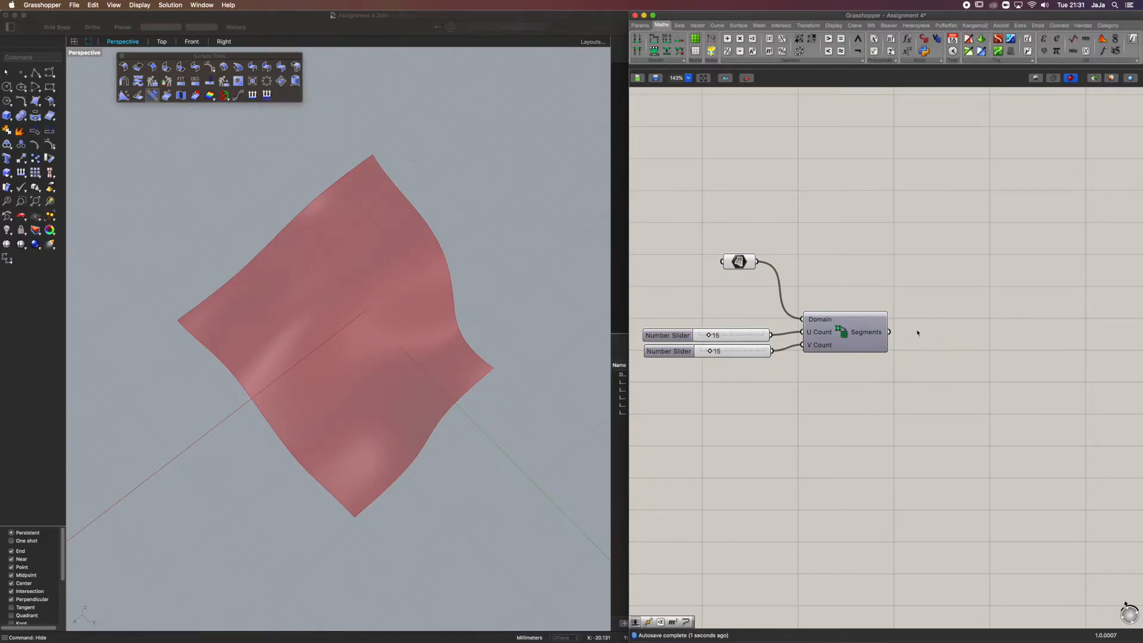
pyautogui.moveTo(878, 332)
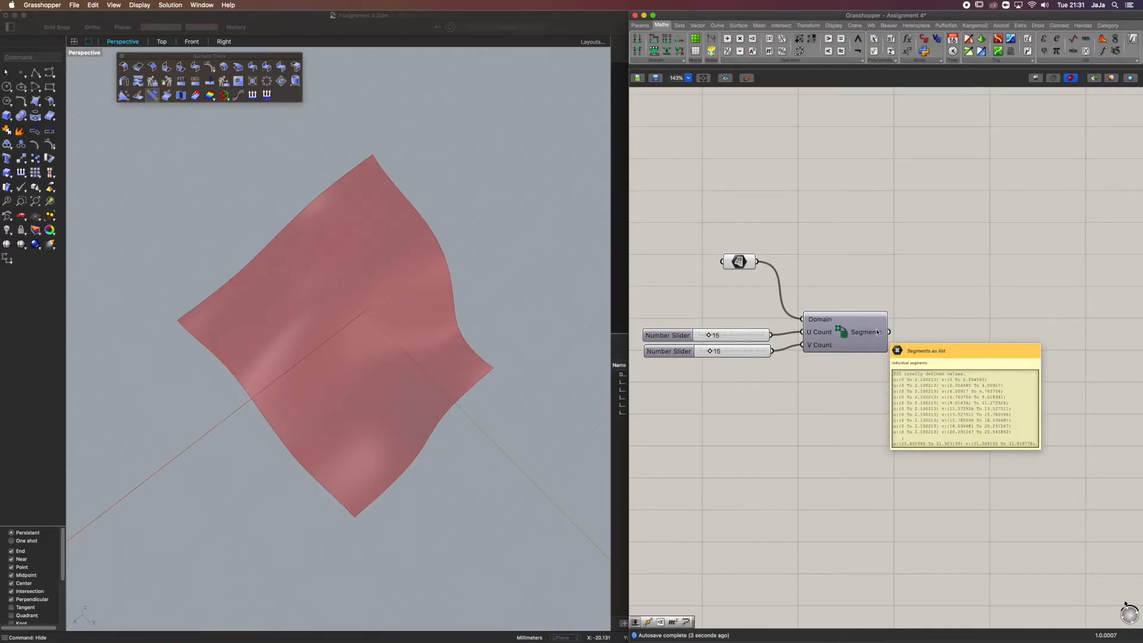
pyautogui.doubleClick(901, 254)
pyautogui.write('iso')
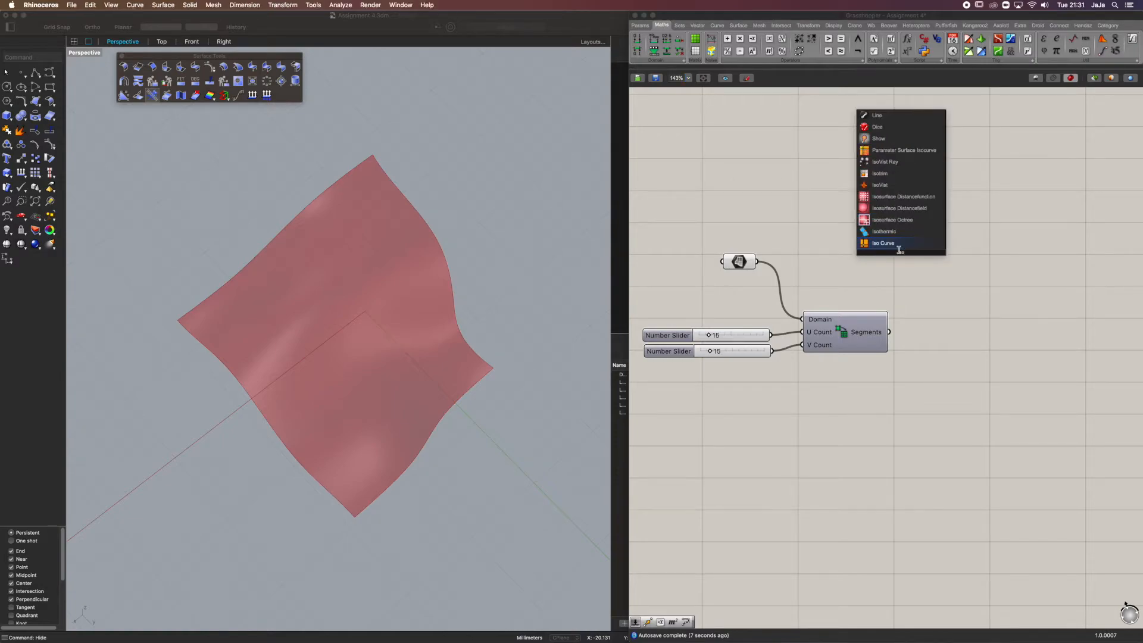
pyautogui.click(917, 278)
pyautogui.doubleClick(915, 275)
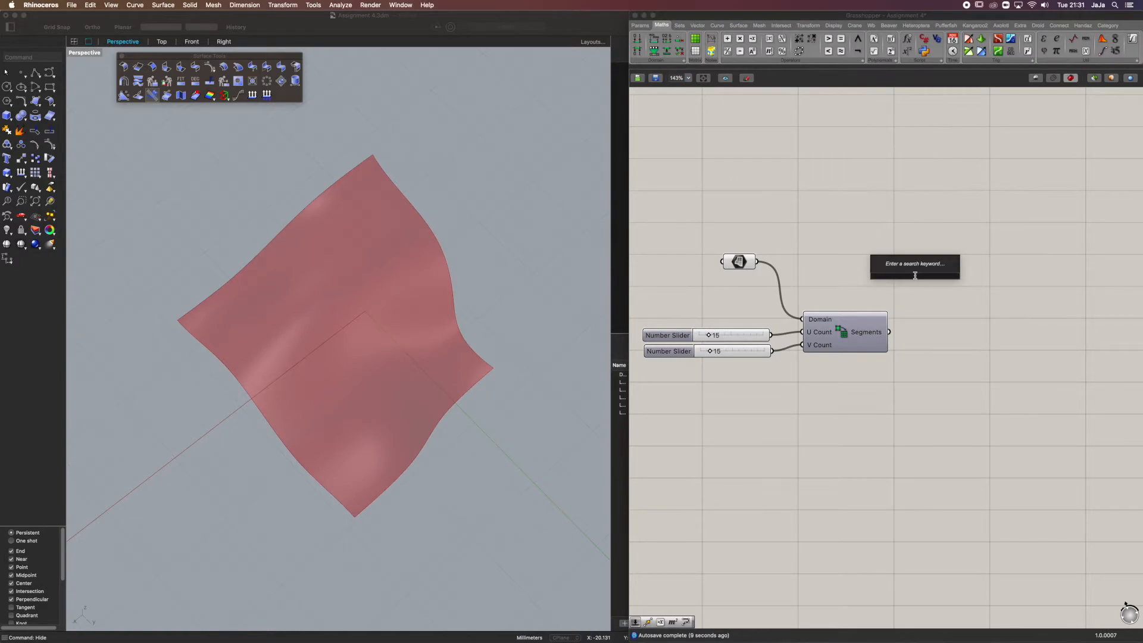
pyautogui.write('isot')
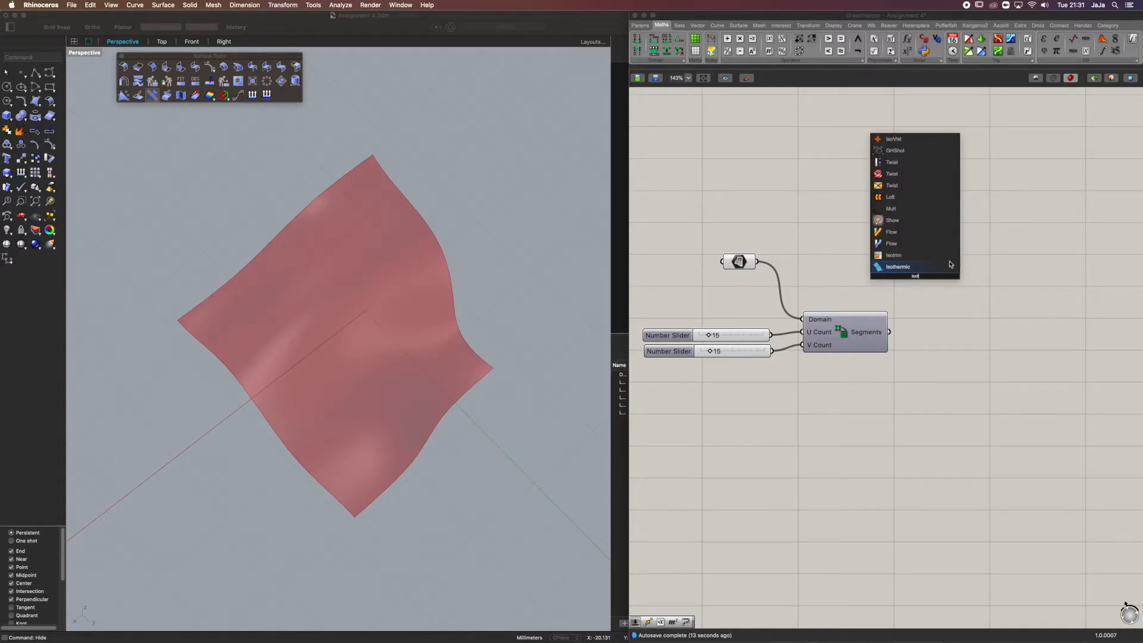
pyautogui.click(951, 267)
pyautogui.click(918, 272)
pyautogui.press('Delete')
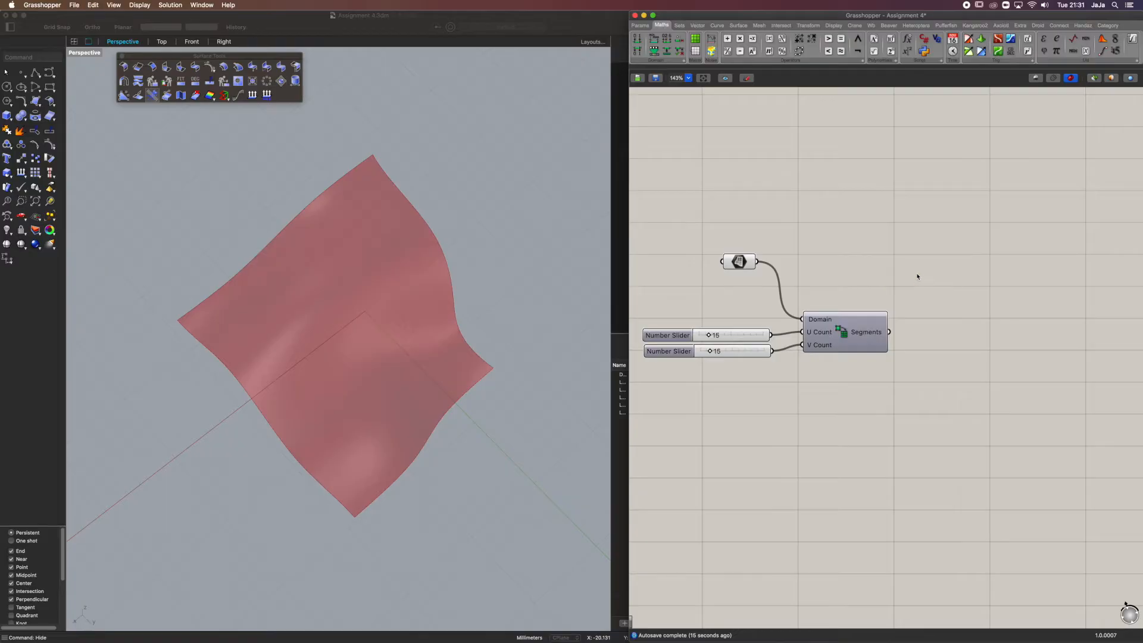
# Add an Isotrim component, feeding its Surface input from the Surface parameter and its Domain input from the Divide Domain² Segments output
pyautogui.doubleClick(918, 272)
pyautogui.write('isotri')
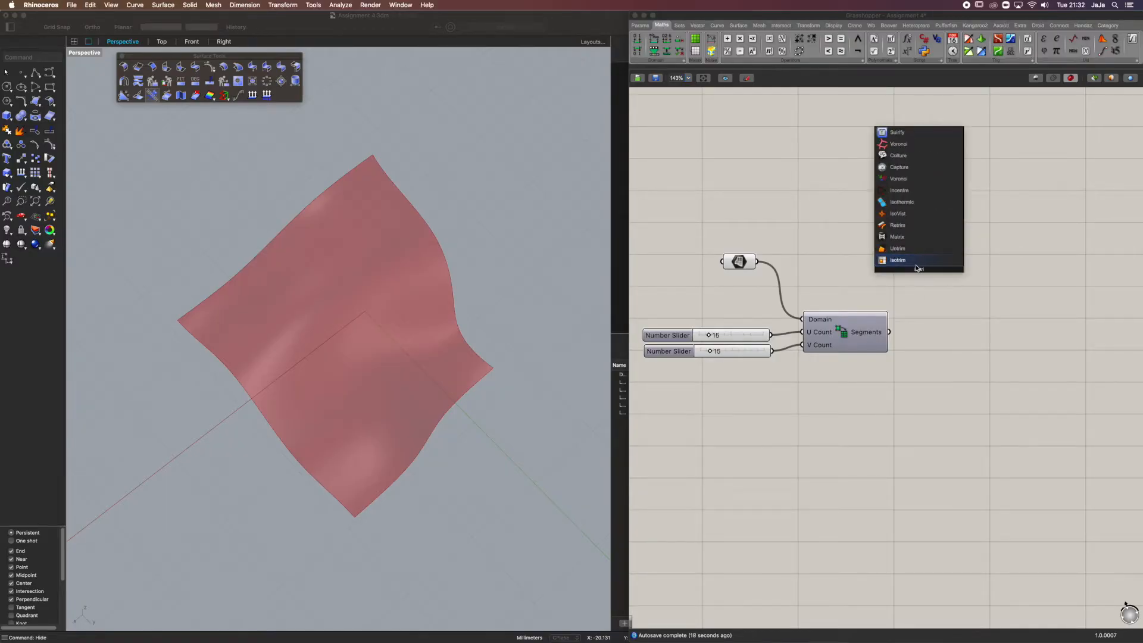
pyautogui.press('Return')
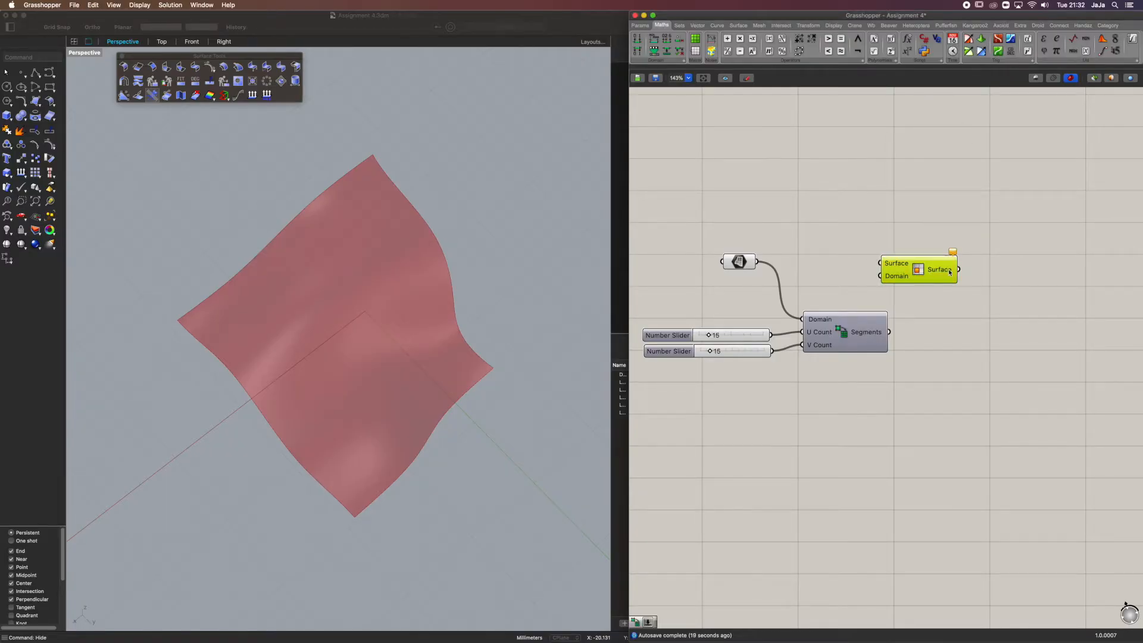
pyautogui.moveTo(762, 263); pyautogui.dragTo(974, 273)
pyautogui.moveTo(876, 337)
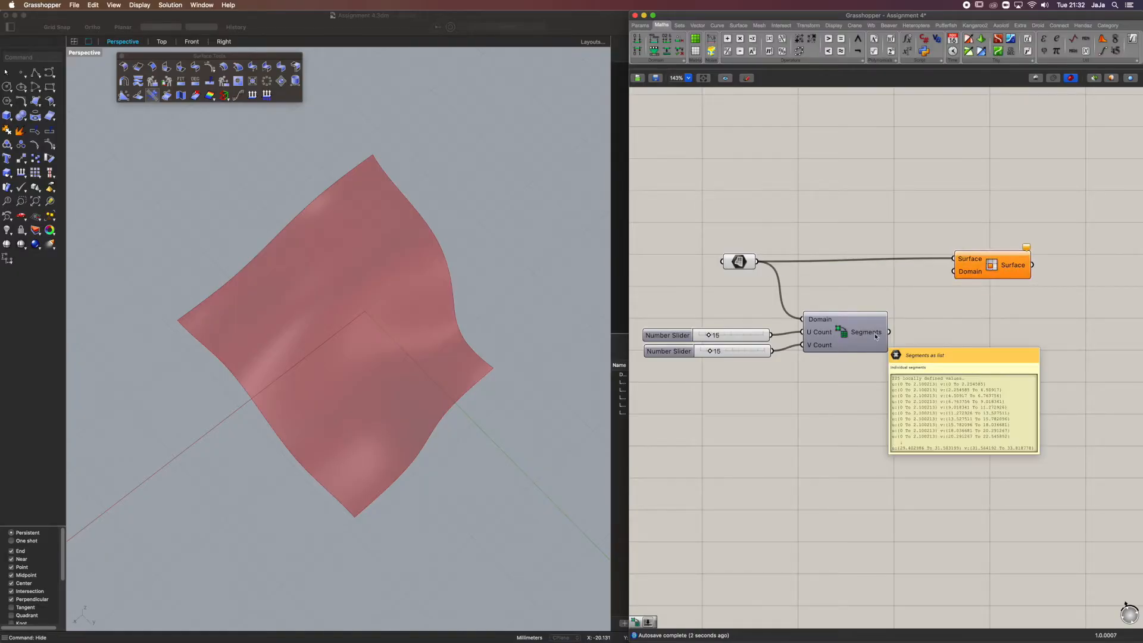
pyautogui.moveTo(969, 269); pyautogui.dragTo(975, 272)
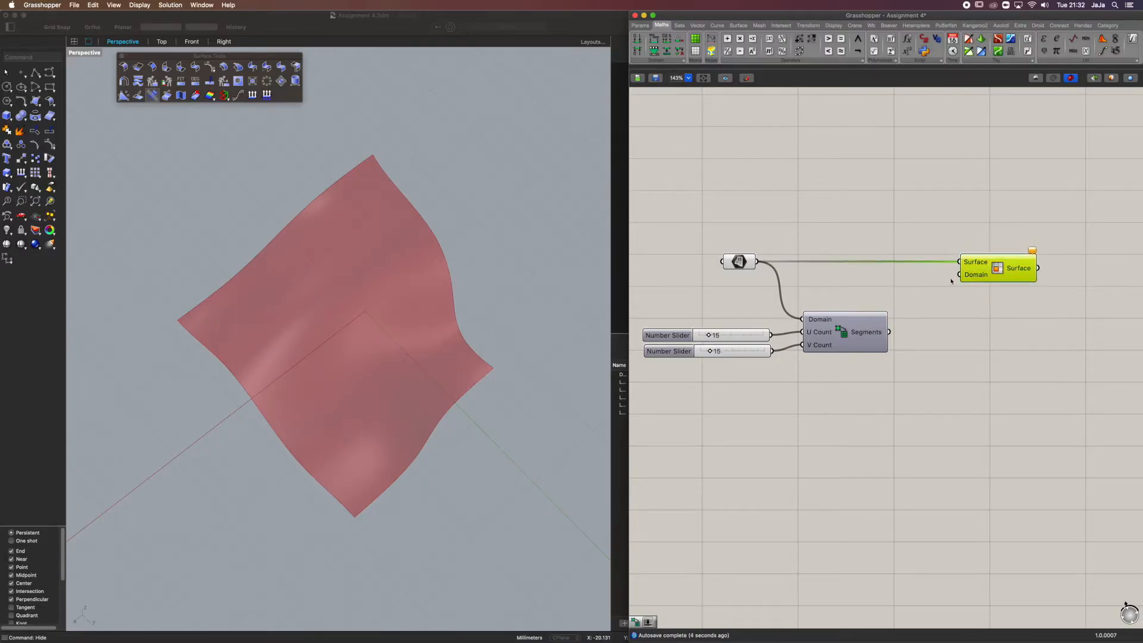
pyautogui.moveTo(891, 332); pyautogui.dragTo(958, 276)
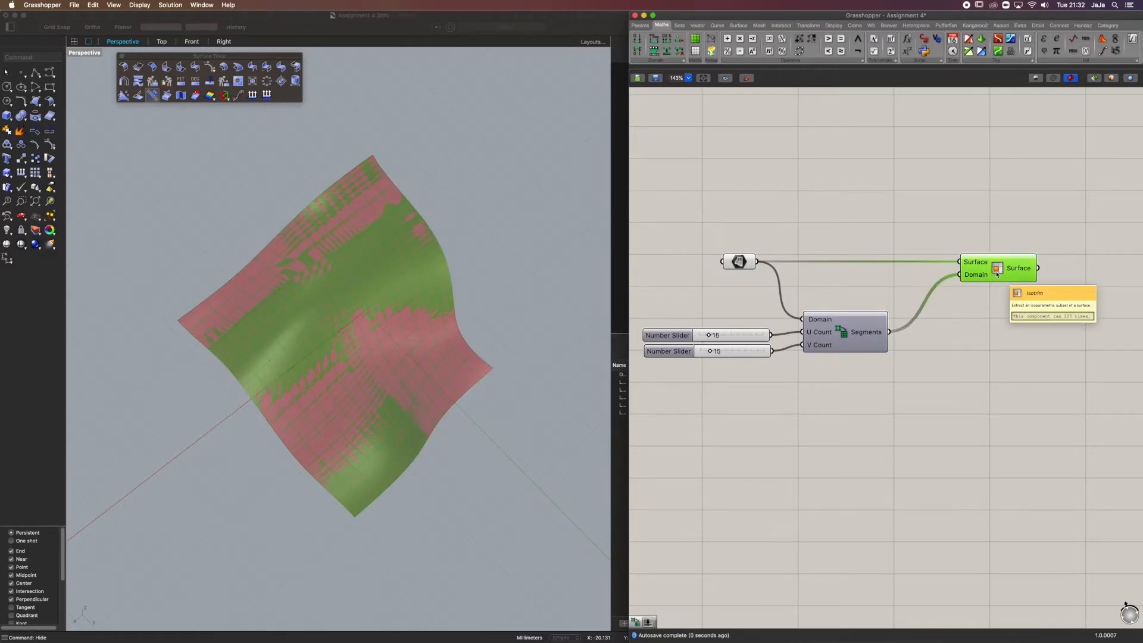
# Turn off the preview of the Surface parameter in Grasshopper
pyautogui.click(861, 365)
pyautogui.moveTo(489, 332)
pyautogui.mouseDown(button='right')
pyautogui.moveTo(455, 327)
pyautogui.moveTo(495, 314)
pyautogui.mouseUp(button='right')
pyautogui.scroll(6, 390, 283)
pyautogui.moveTo(386, 273); pyautogui.dragTo(392, 303, button='right')
pyautogui.scroll(-3, 367, 321)
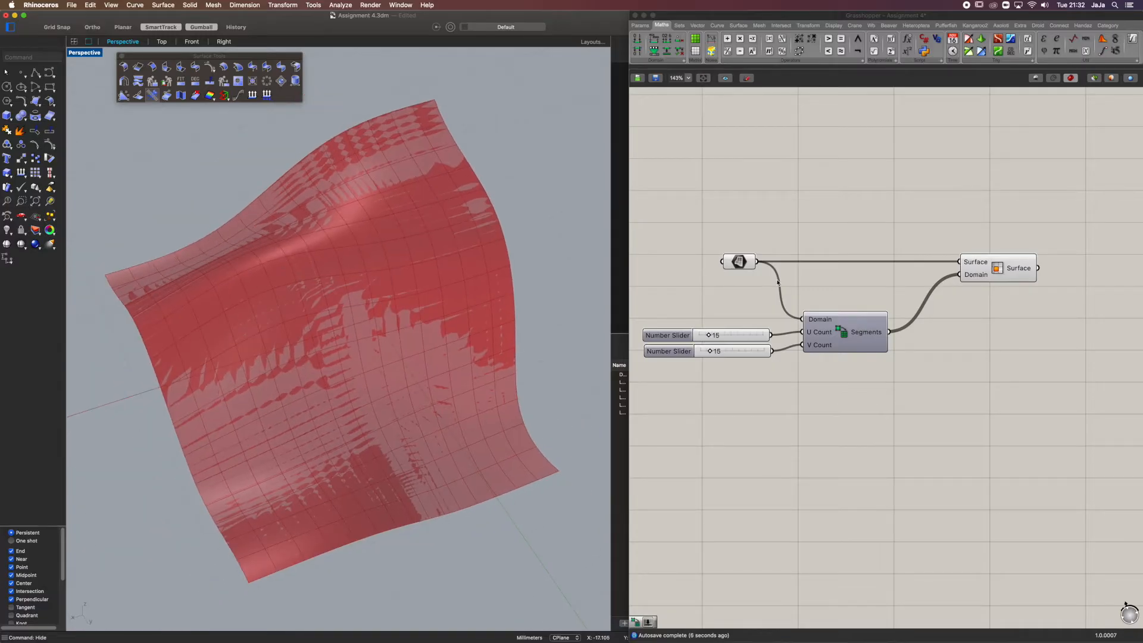
pyautogui.click(740, 263)
pyautogui.middleClick(741, 264)
pyautogui.click(764, 233)
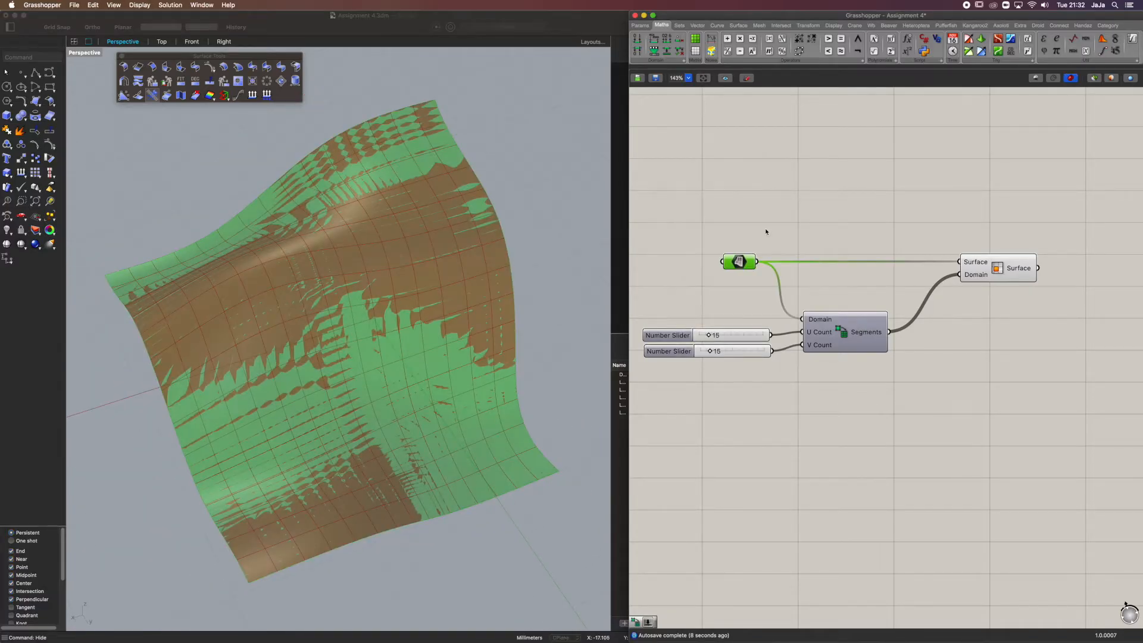
pyautogui.click(773, 224)
pyautogui.click(420, 266)
pyautogui.moveTo(419, 266)
pyautogui.mouseDown(button='right')
pyautogui.moveTo(416, 281)
pyautogui.moveTo(430, 257)
pyautogui.mouseUp(button='right')
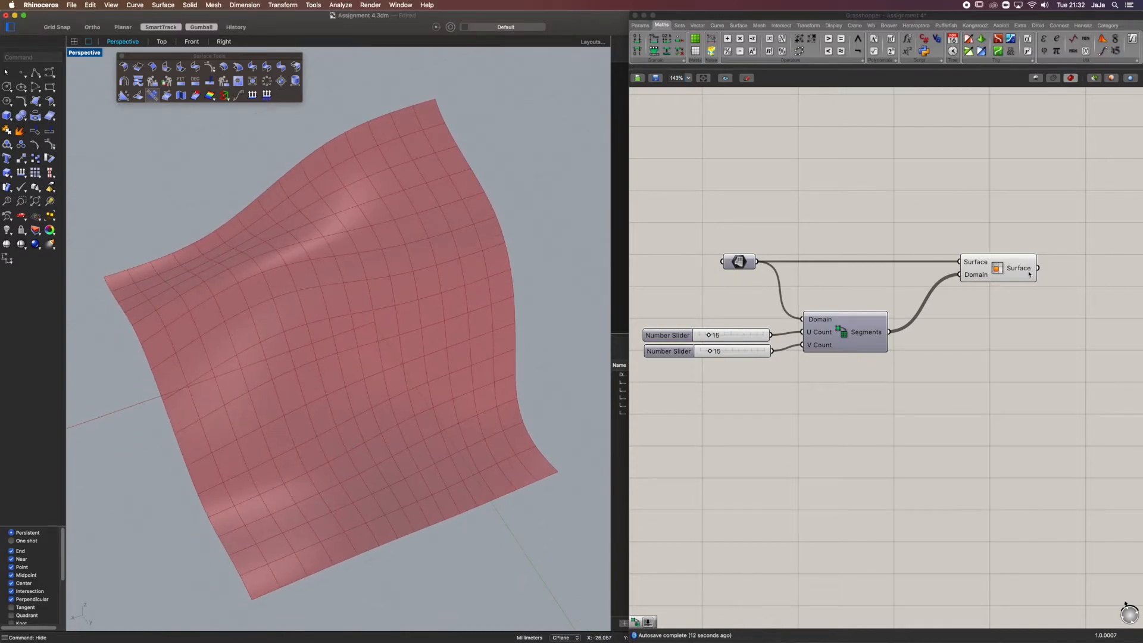
# Add a List Item component and connect the Isotrim Surface output to its List input
pyautogui.moveTo(1030, 274)
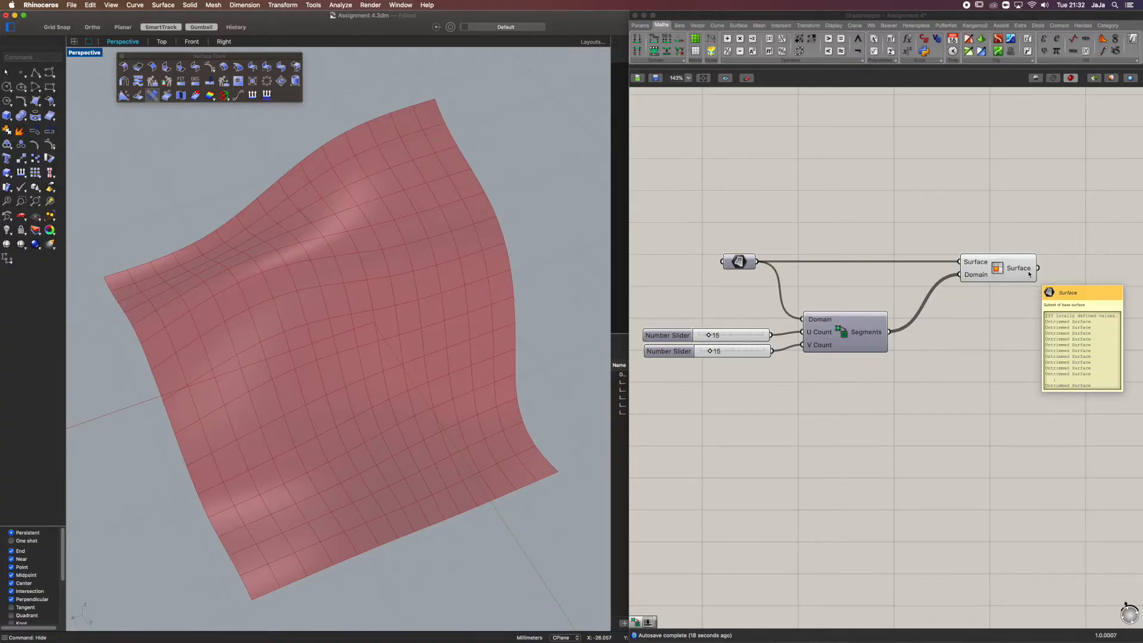
pyautogui.moveTo(1079, 298); pyautogui.dragTo(865, 274, button='right')
pyautogui.doubleClick(928, 244)
pyautogui.write('item')
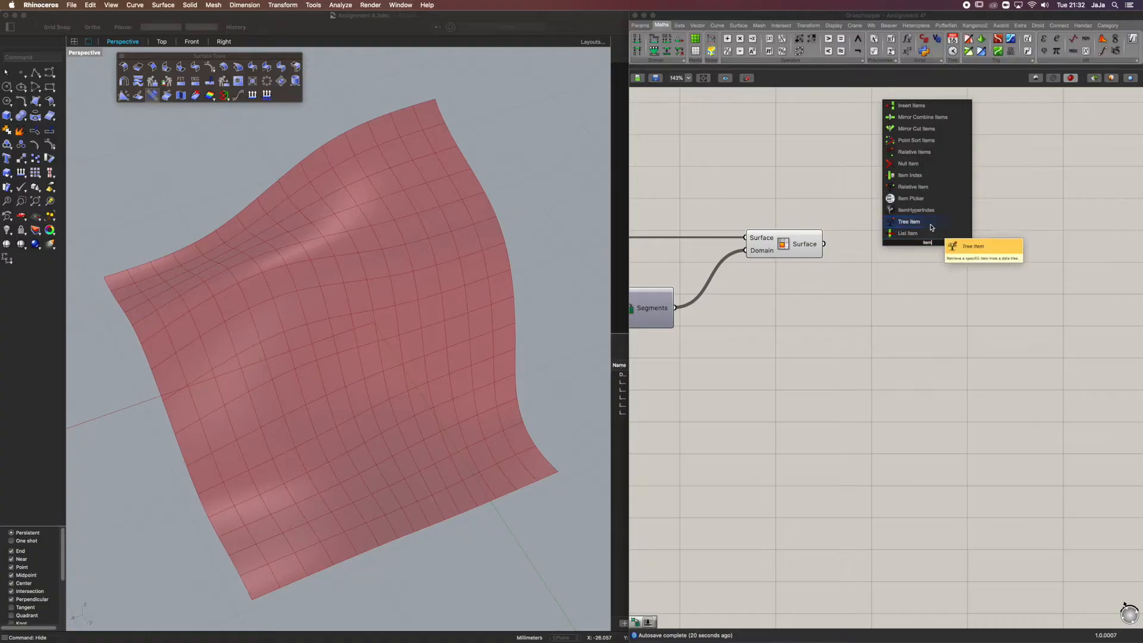
pyautogui.click(910, 233)
pyautogui.moveTo(824, 244); pyautogui.dragTo(974, 252)
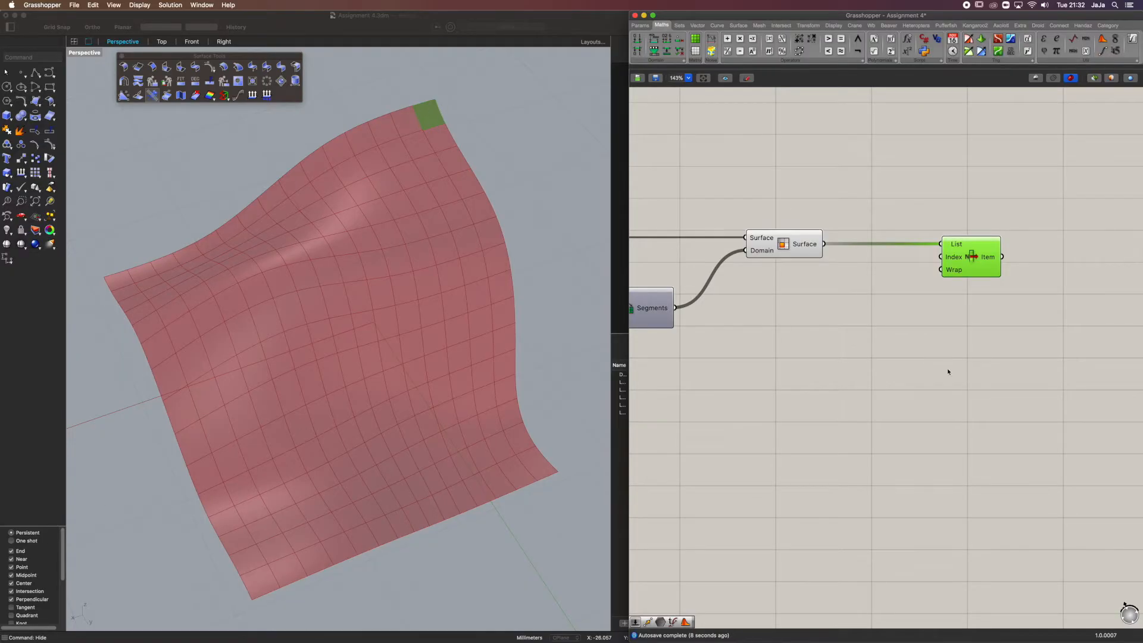
# Add a number slider starting at 0, connect it to the List Item Index input and set it to 105
pyautogui.doubleClick(888, 358)
pyautogui.write('0<2')
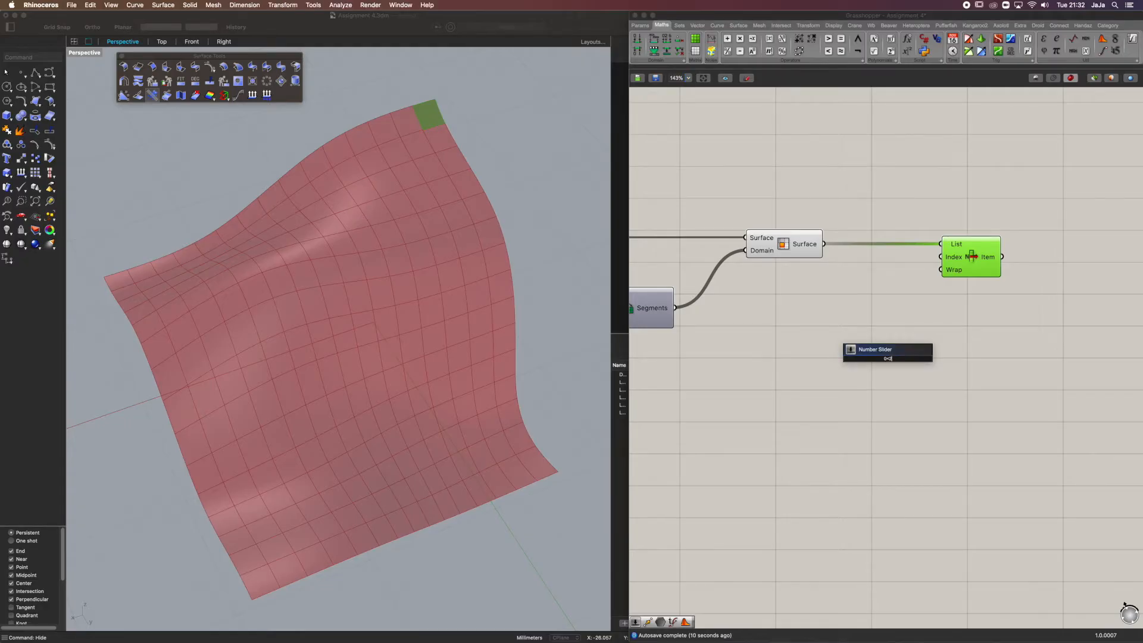
pyautogui.press('Return')
pyautogui.moveTo(941, 257); pyautogui.dragTo(952, 357)
pyautogui.moveTo(881, 359); pyautogui.dragTo(911, 360)
pyautogui.click(908, 369)
pyautogui.moveTo(963, 391); pyautogui.dragTo(890, 355)
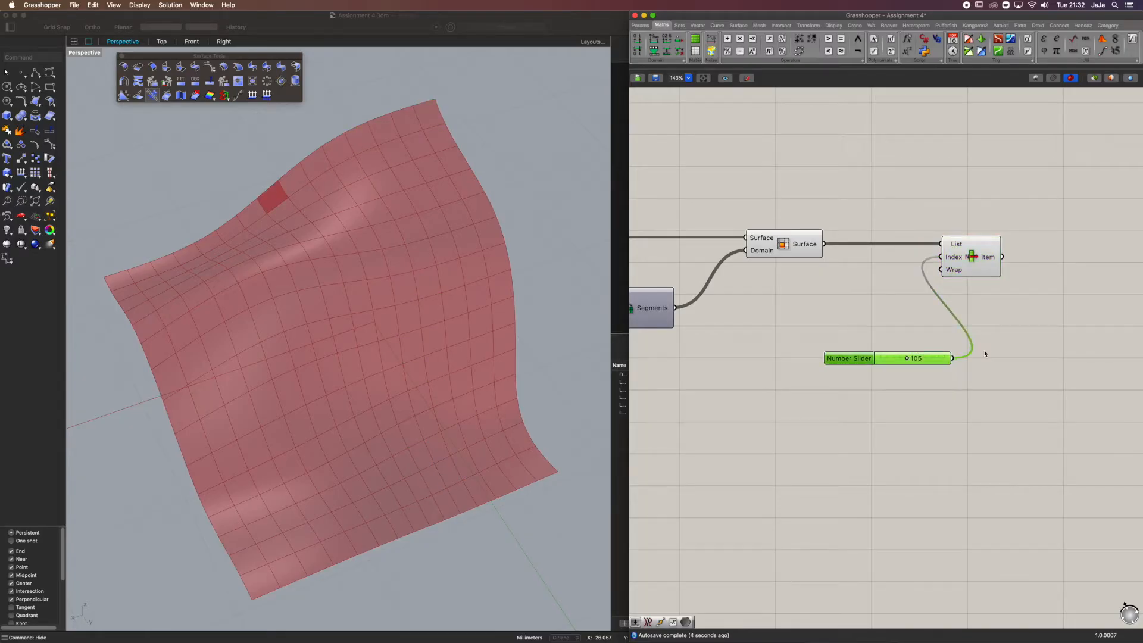
# Delete the index slider and the List Item component from the canvas
pyautogui.press('Delete')
pyautogui.click(975, 255)
pyautogui.press('Delete')
# Examine the grid of subdivided surface patches from different angles in the Perspective viewport
pyautogui.click(793, 235)
pyautogui.scroll(-3, 551, 252)
pyautogui.moveTo(551, 252); pyautogui.dragTo(385, 257, button='right')
pyautogui.click(756, 306)
pyautogui.scroll(-4, 524, 279)
pyautogui.moveTo(539, 283); pyautogui.dragTo(490, 290, button='right')
pyautogui.scroll(3, 495, 291)
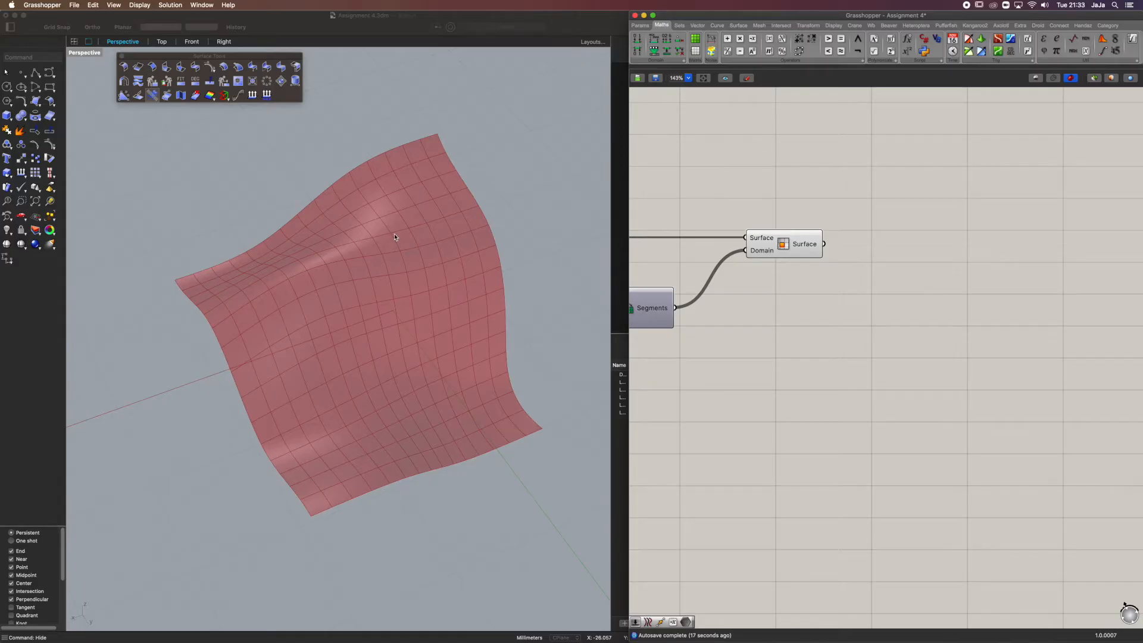
pyautogui.moveTo(359, 203); pyautogui.dragTo(338, 189, button='right')
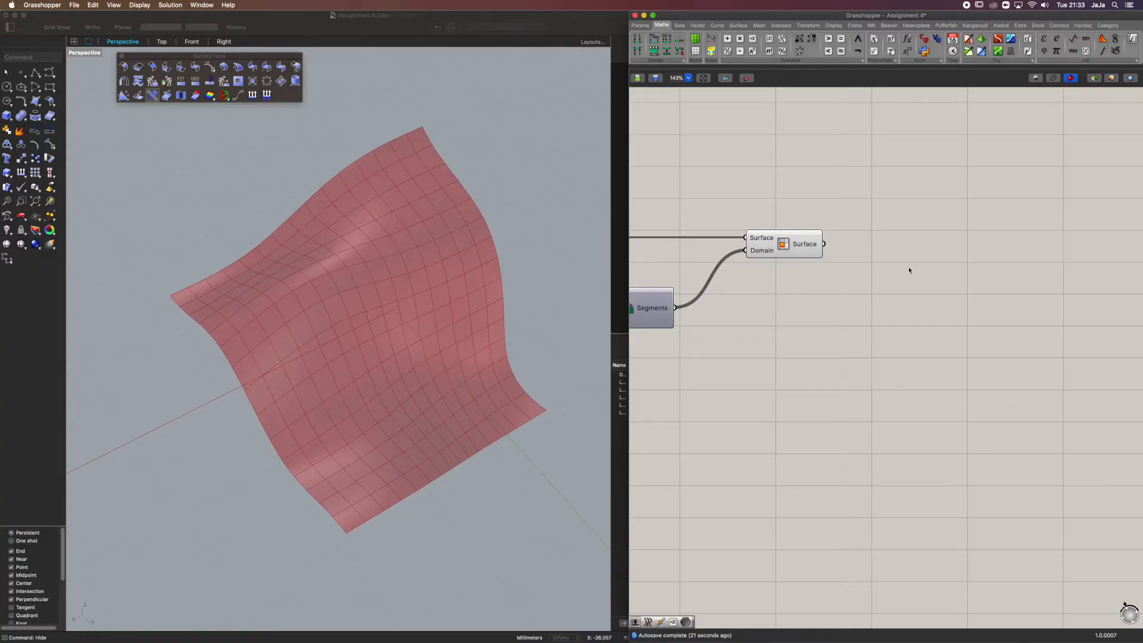
# Add a Deconstruct Brep component, connect the Isotrim Surface output to its Brep input and align it beside Isotrim
pyautogui.doubleClick(893, 292)
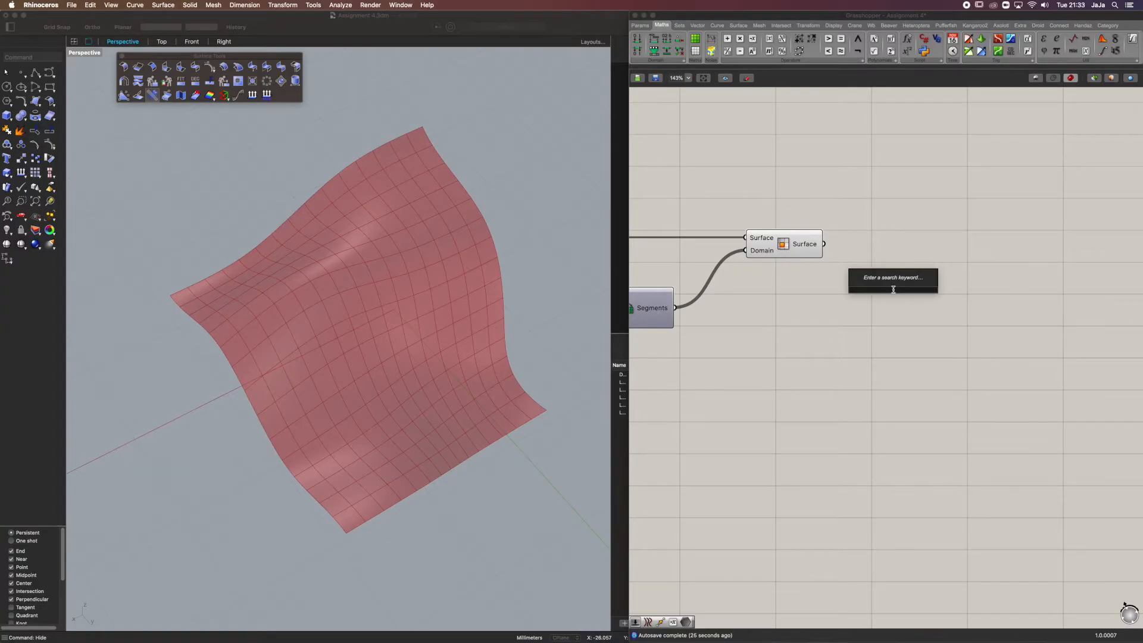
pyautogui.write('brep de')
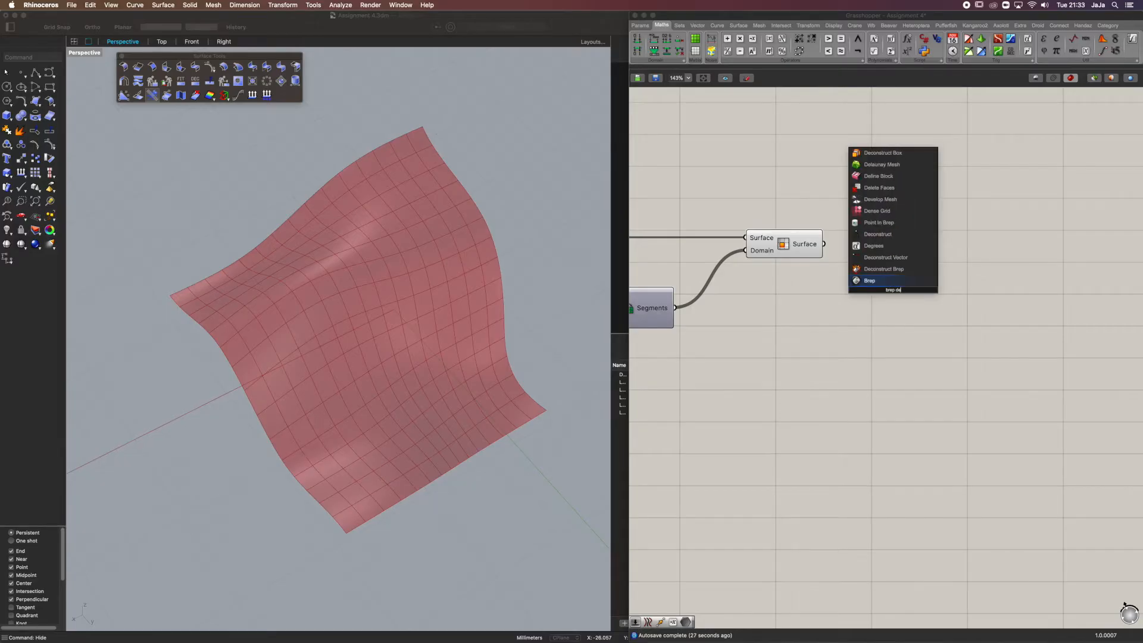
pyautogui.click(888, 271)
pyautogui.click(893, 284)
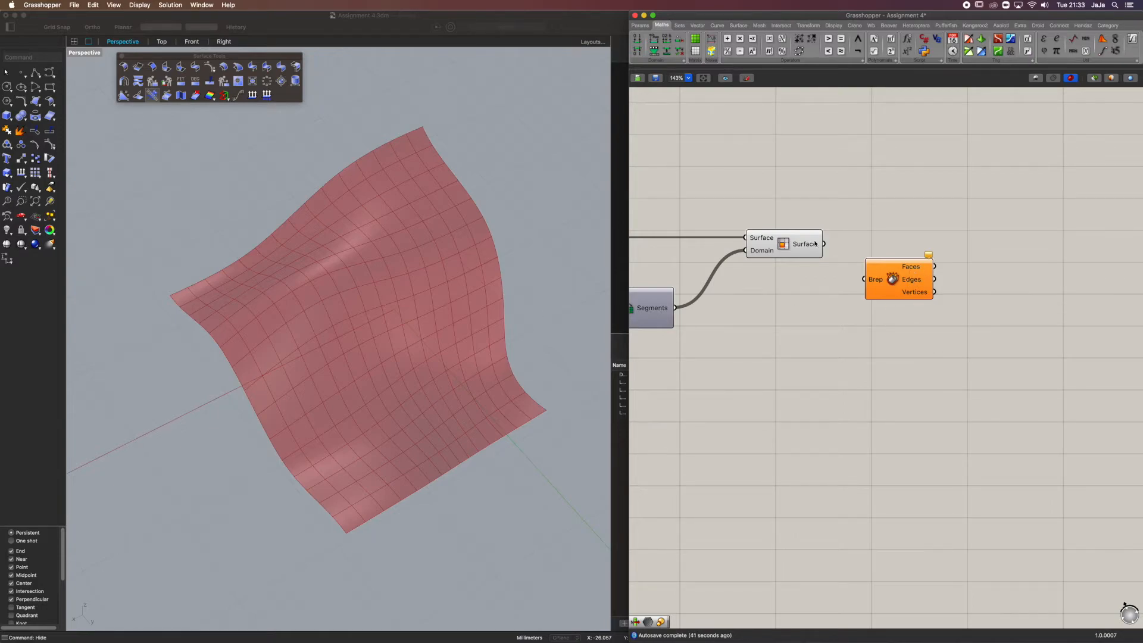
pyautogui.moveTo(816, 243)
pyautogui.moveTo(818, 244); pyautogui.dragTo(863, 279)
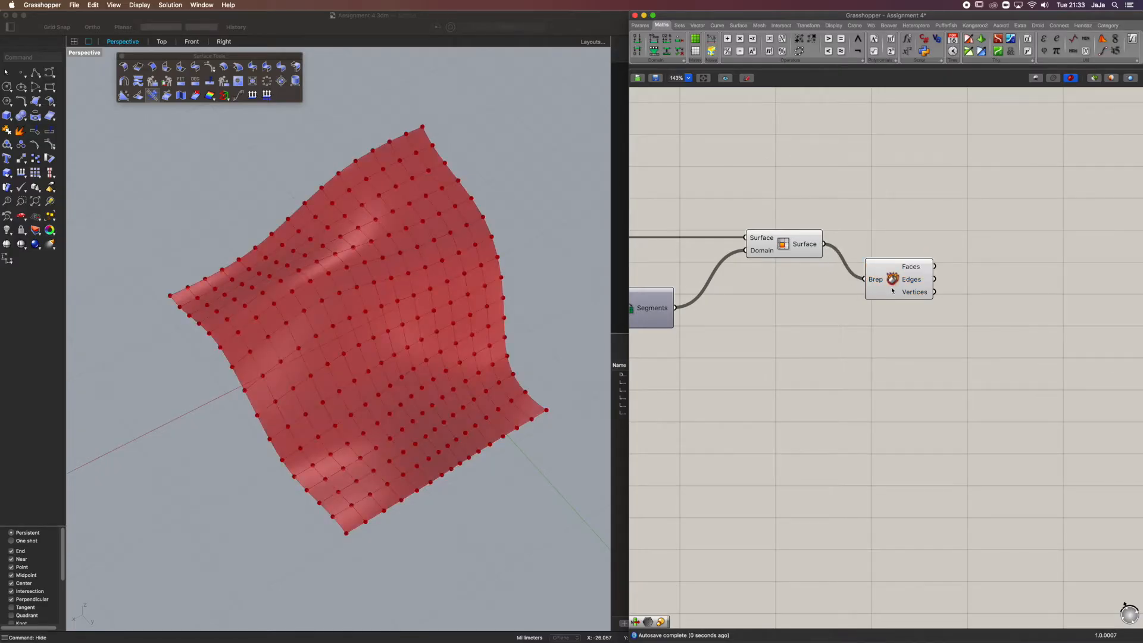
pyautogui.moveTo(892, 292); pyautogui.dragTo(888, 256)
# Turn off the preview of the Isotrim component
pyautogui.click(797, 245)
pyautogui.middleClick(796, 244)
pyautogui.click(869, 191)
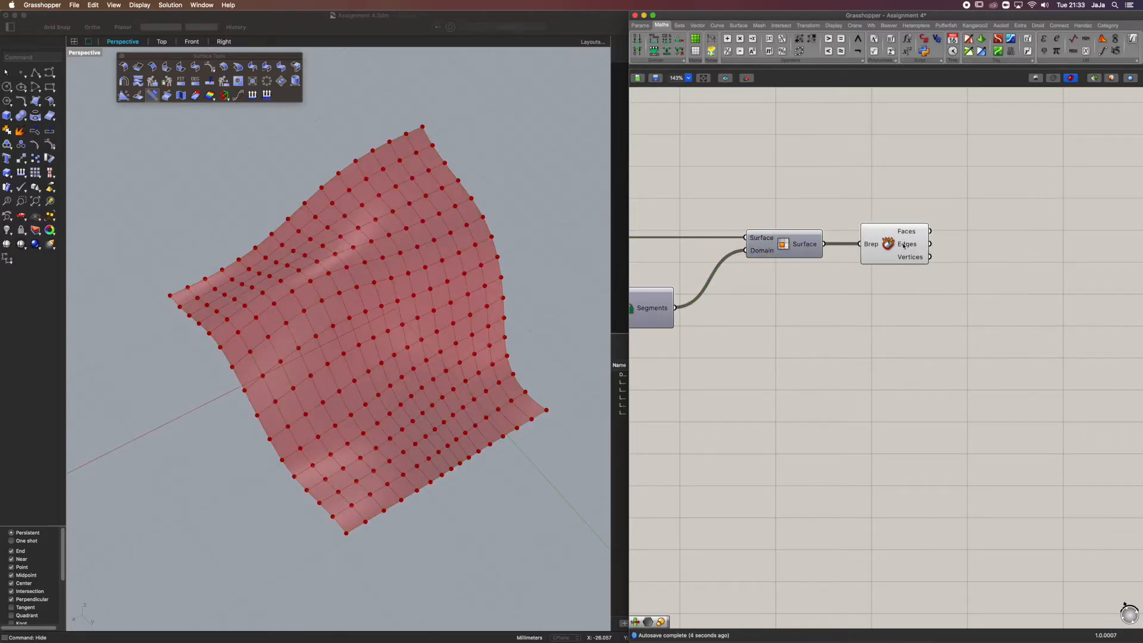
pyautogui.moveTo(908, 234)
pyautogui.scroll(3, 417, 152)
pyautogui.scroll(-4, 477, 196)
pyautogui.moveTo(490, 189); pyautogui.dragTo(497, 240, button='right')
# Add a Join Curves component and connect the Deconstruct Brep Edges output to its Curves input
pyautogui.moveTo(949, 237); pyautogui.dragTo(868, 237, button='right')
pyautogui.click(836, 250)
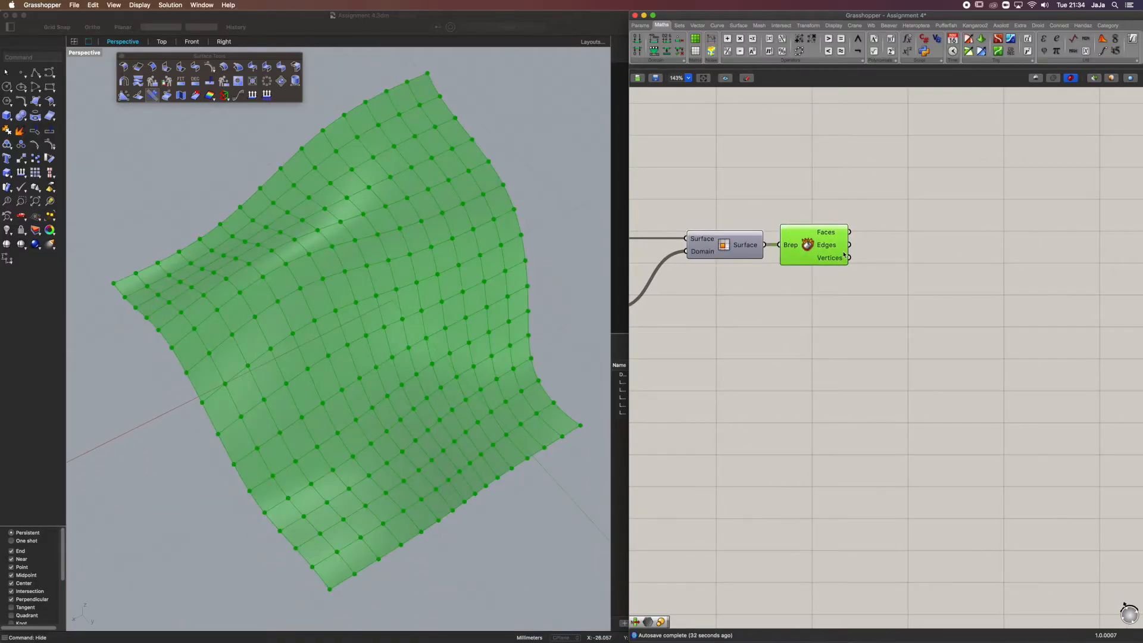
pyautogui.moveTo(839, 252)
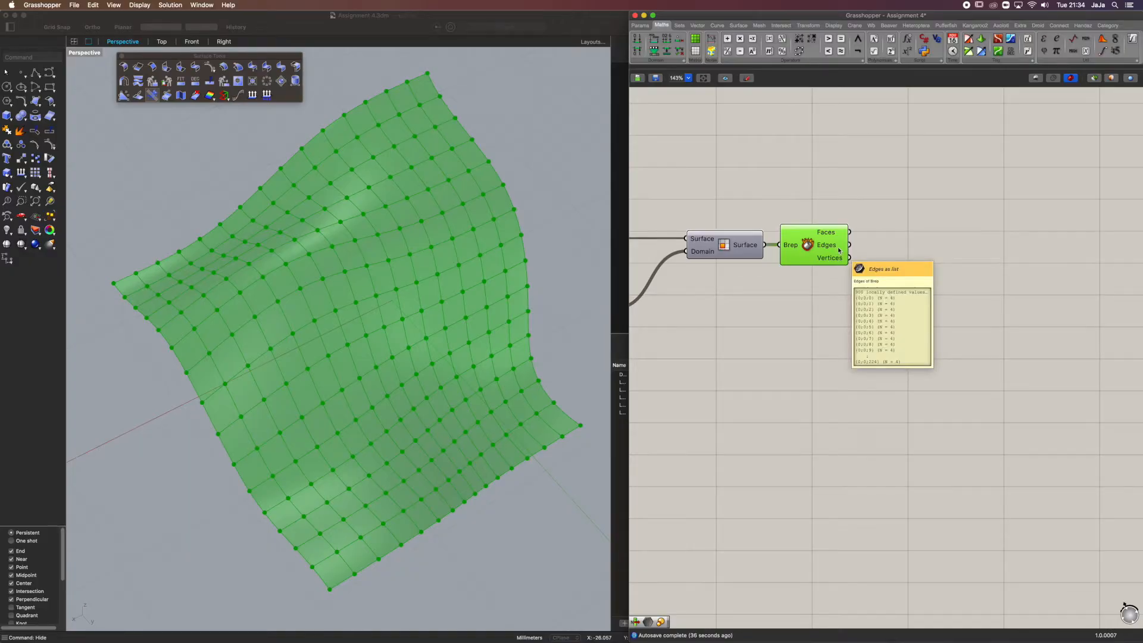
pyautogui.doubleClick(904, 250)
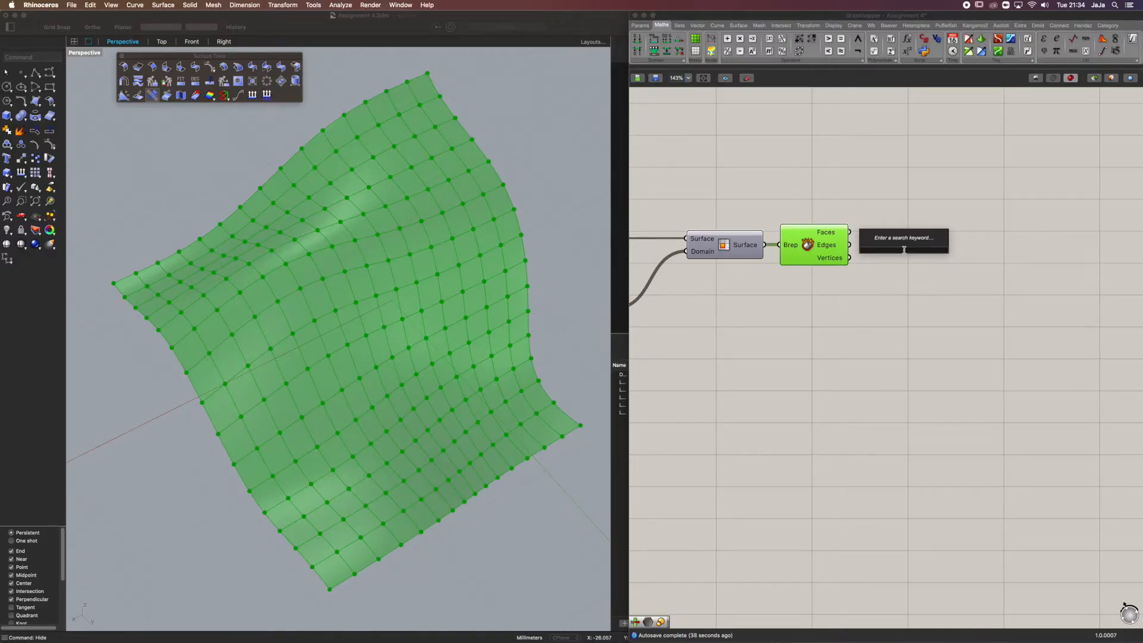
pyautogui.write('join')
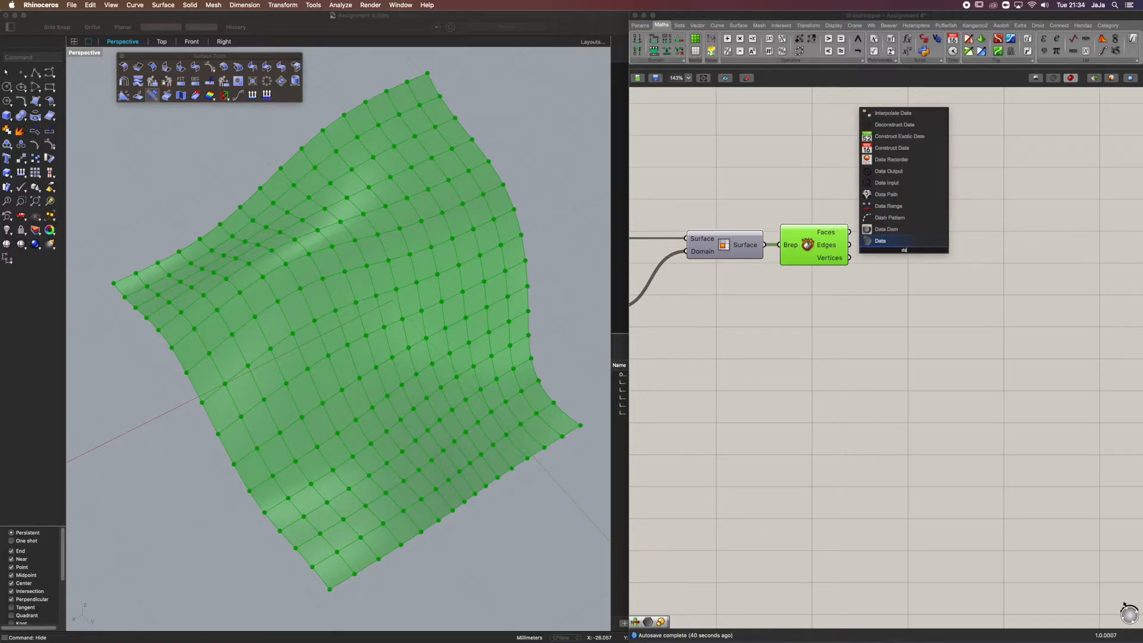
pyautogui.press('Up')
pyautogui.press('Up')
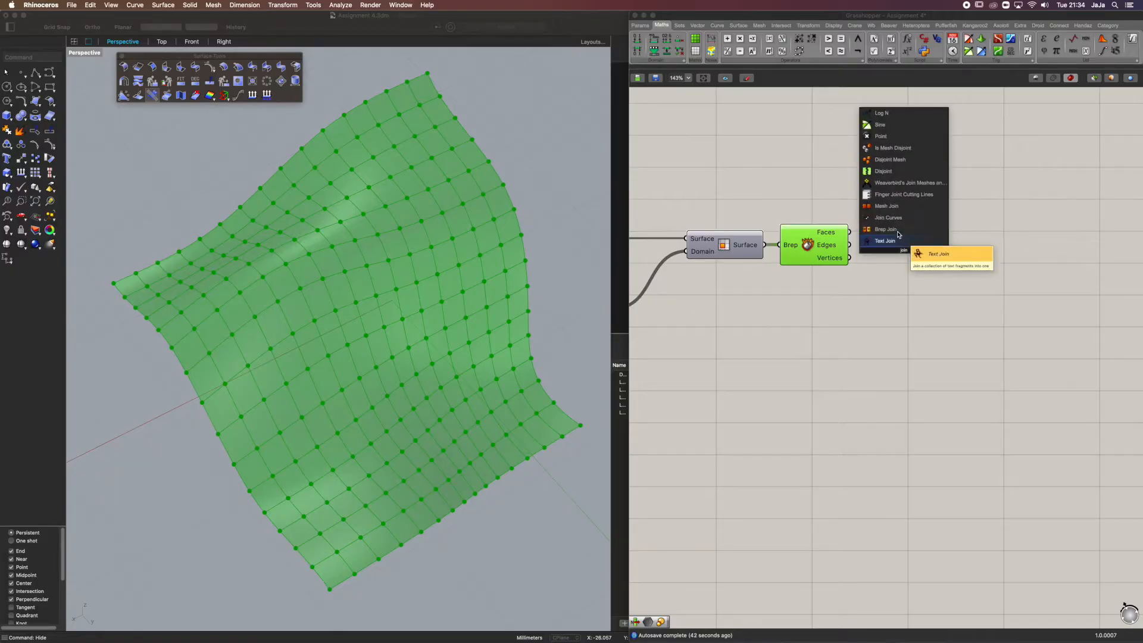
pyautogui.press('Return')
pyautogui.moveTo(918, 255); pyautogui.dragTo(932, 256)
pyautogui.moveTo(850, 245); pyautogui.dragTo(925, 247)
# Add a Panel, connect the Join Curves output to it and enlarge it to read the list of joined curves
pyautogui.moveTo(919, 246)
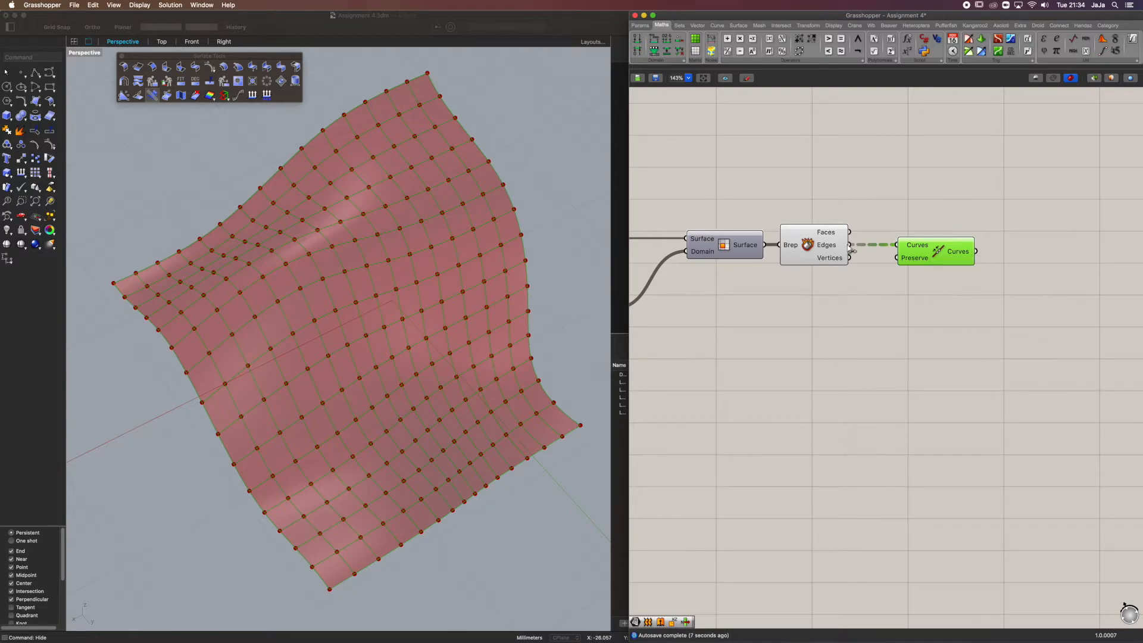
pyautogui.moveTo(960, 253)
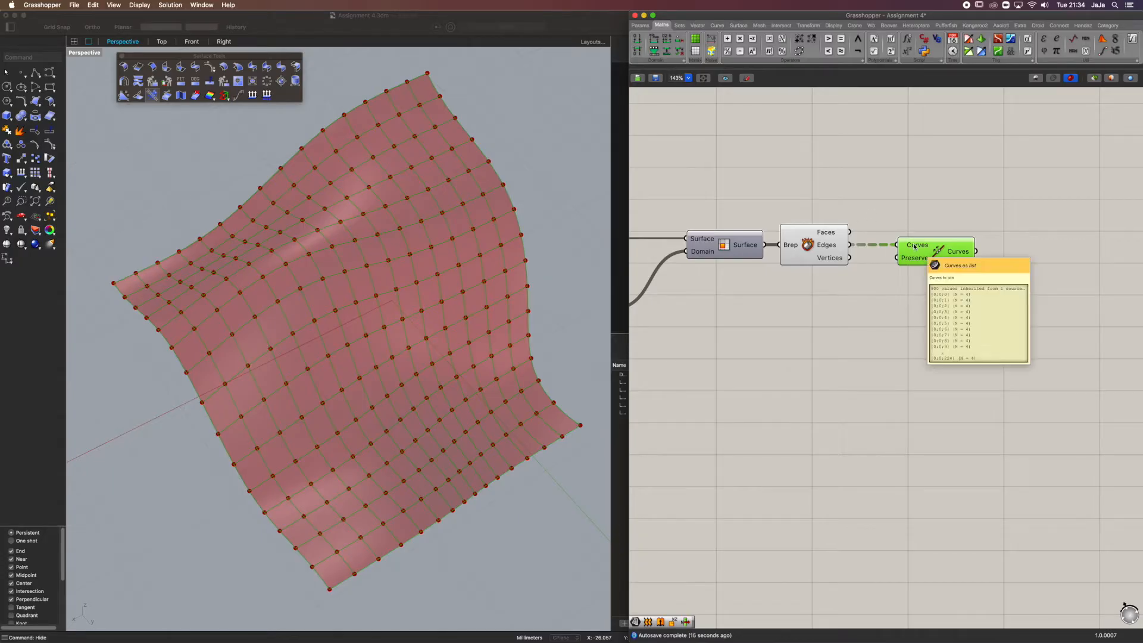
pyautogui.moveTo(833, 248)
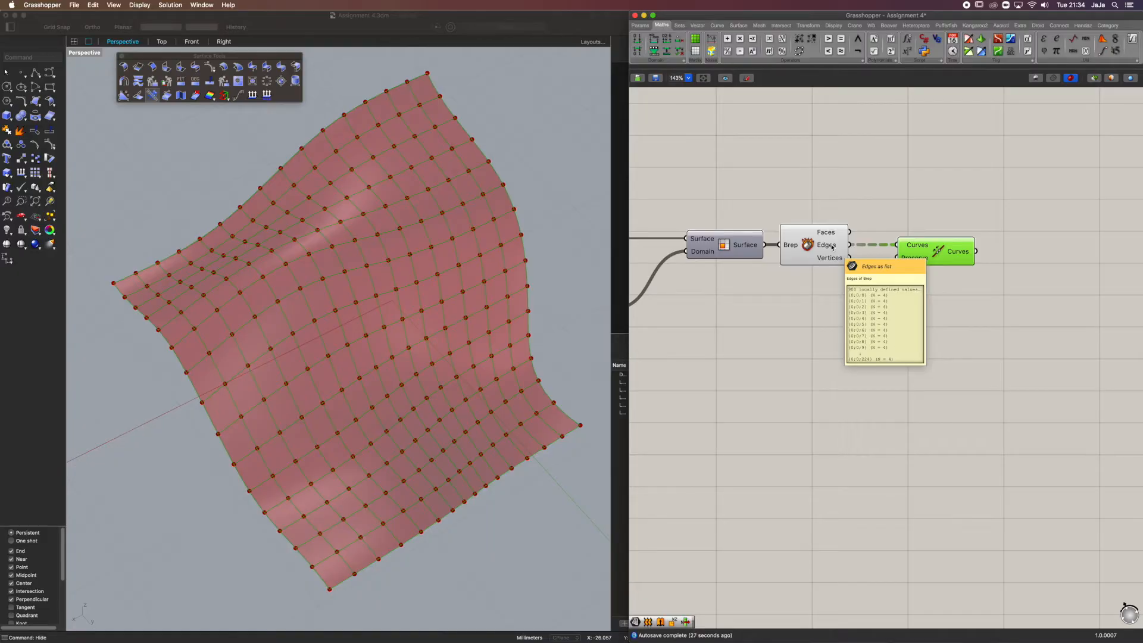
pyautogui.doubleClick(1036, 246)
pyautogui.write('panel')
pyautogui.press('Return')
pyautogui.moveTo(1034, 243); pyautogui.dragTo(1011, 238)
pyautogui.moveTo(1010, 238); pyautogui.dragTo(928, 218, button='right')
pyautogui.moveTo(974, 262); pyautogui.dragTo(988, 371)
pyautogui.moveTo(1016, 215); pyautogui.dragTo(1019, 243)
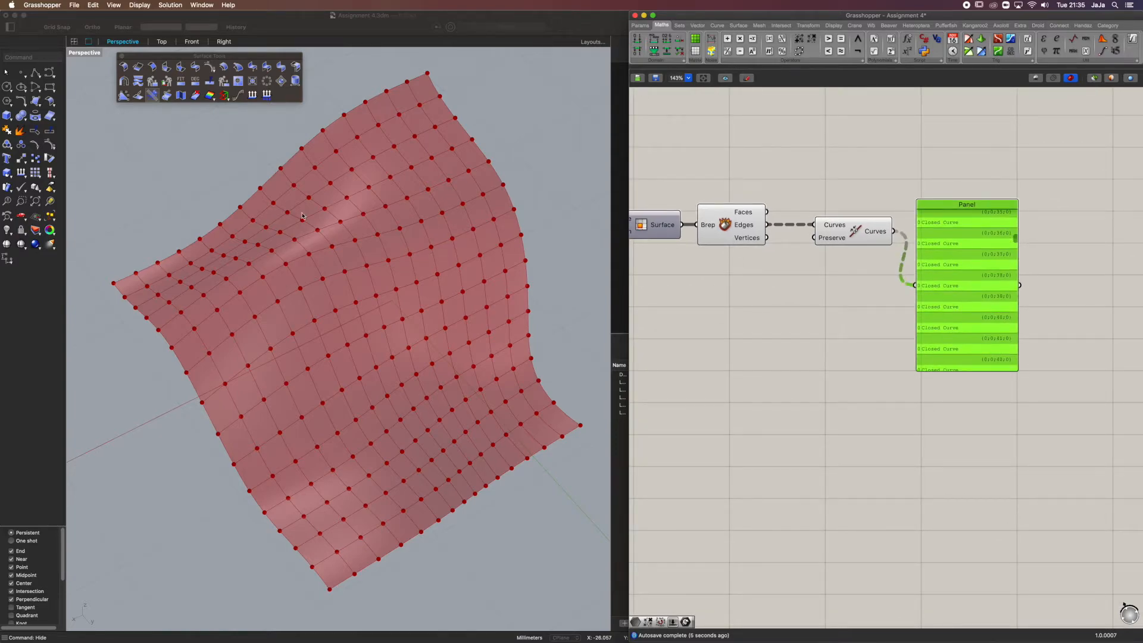
# Turn off the preview of the Deconstruct Brep component
pyautogui.click(855, 219)
pyautogui.middleClick(854, 224)
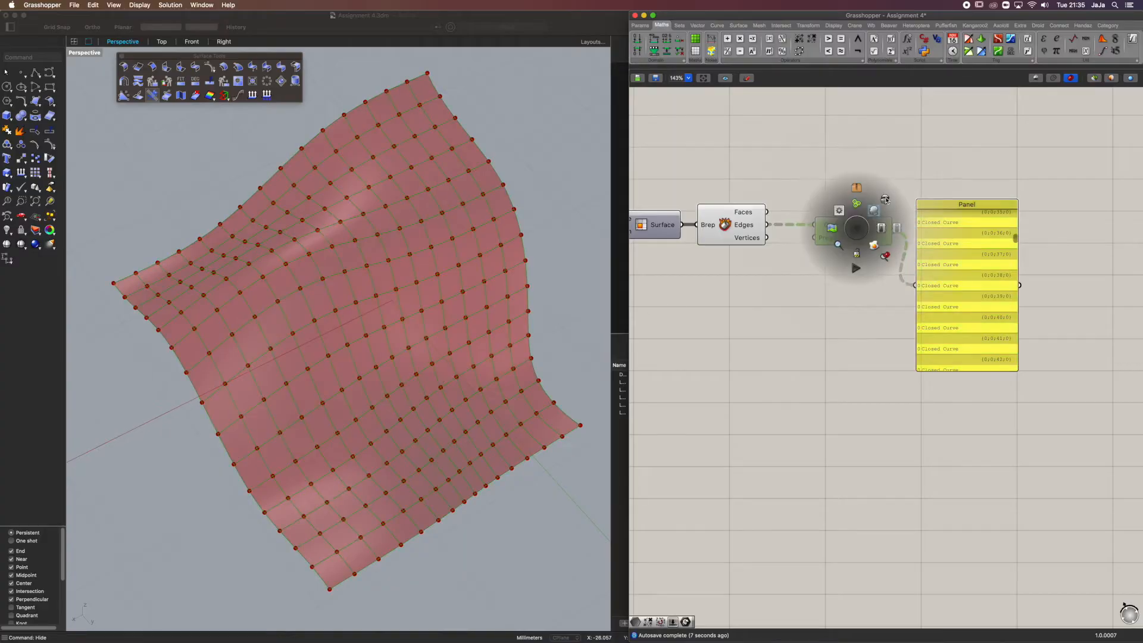
pyautogui.click(730, 212)
pyautogui.middleClick(734, 210)
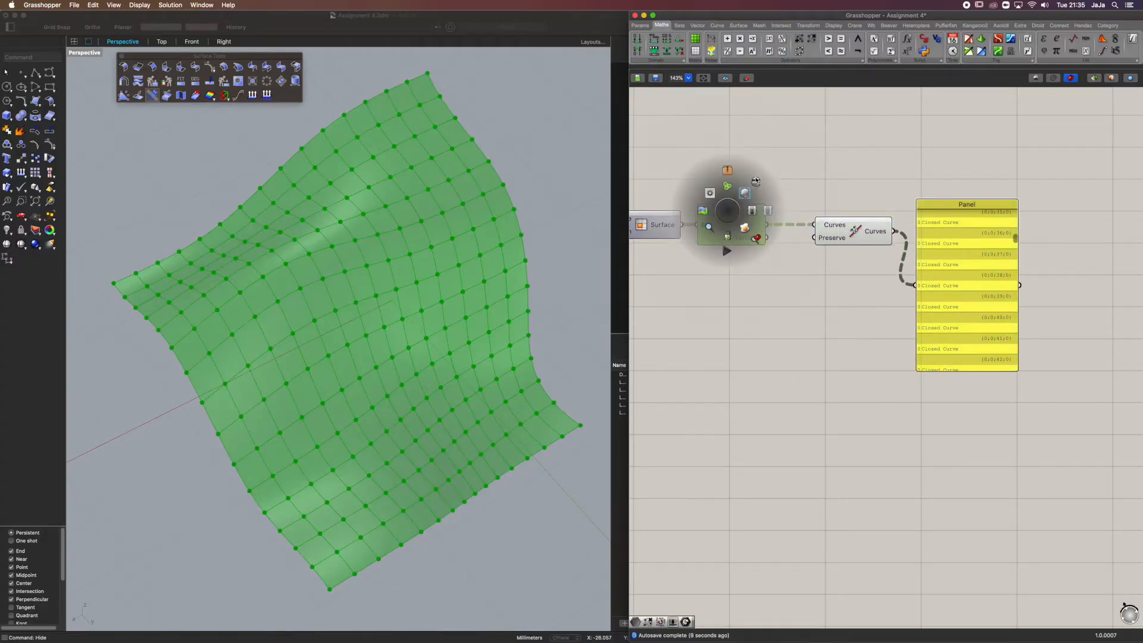
pyautogui.click(747, 191)
pyautogui.moveTo(386, 255); pyautogui.dragTo(372, 251, button='right')
# Delete the Panel connected to the Join Curves output
pyautogui.moveTo(893, 258); pyautogui.dragTo(935, 254, button='right')
pyautogui.click(990, 252)
pyautogui.press('Delete')
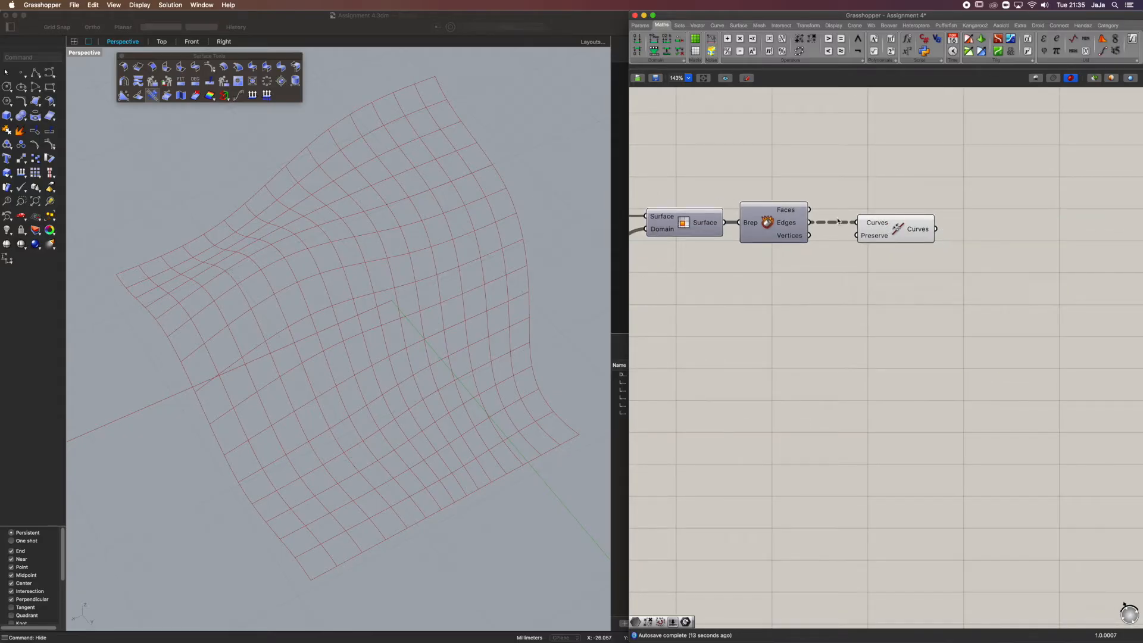
# Examine the joined cell outlines in the Perspective view from several angles with the Join Curves component highlighted
pyautogui.click(880, 224)
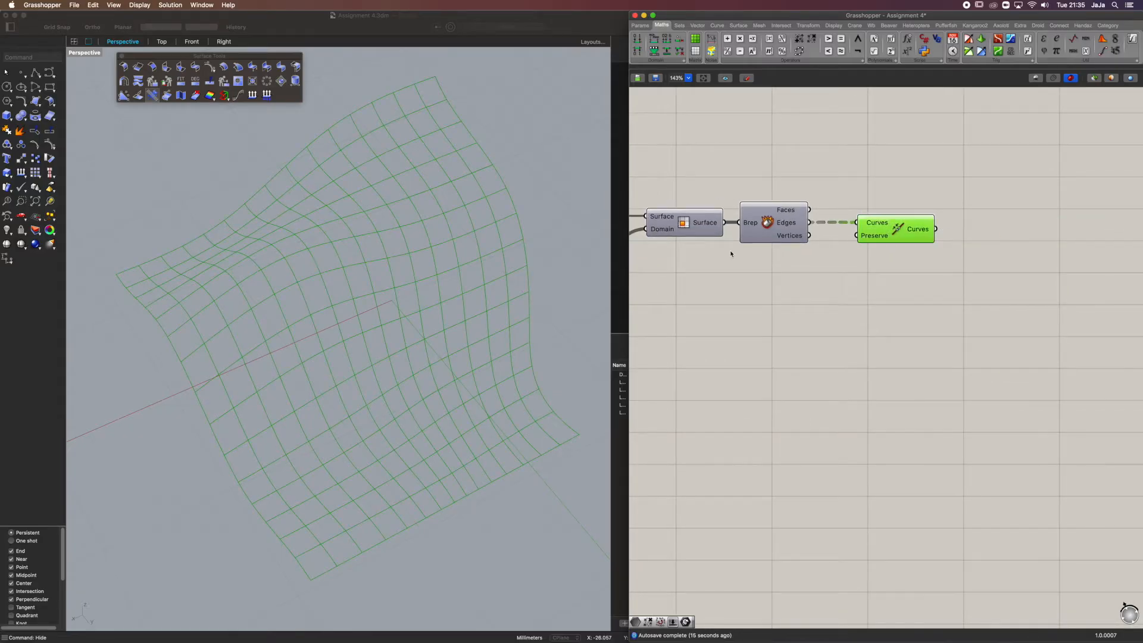
pyautogui.scroll(-2, 787, 255)
pyautogui.moveTo(787, 255); pyautogui.dragTo(913, 251, button='right')
pyautogui.click(827, 324)
pyautogui.moveTo(394, 310)
pyautogui.mouseDown(button='right')
pyautogui.moveTo(390, 272)
pyautogui.moveTo(416, 274)
pyautogui.moveTo(413, 291)
pyautogui.moveTo(392, 302)
pyautogui.mouseUp(button='right')
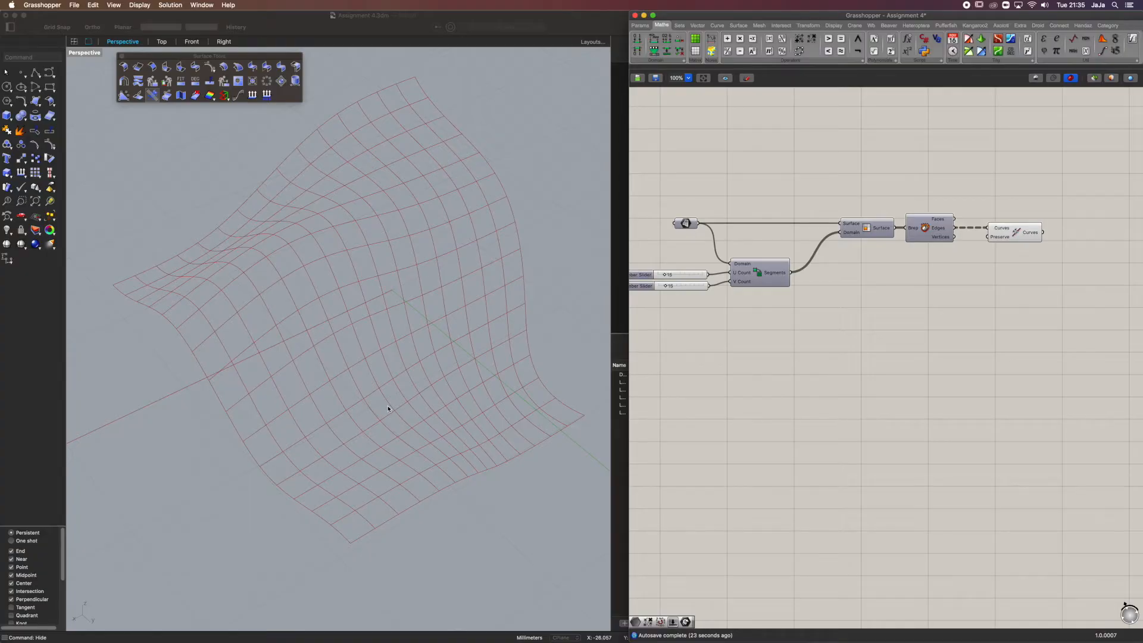
pyautogui.moveTo(422, 134); pyautogui.dragTo(457, 257, button='right')
pyautogui.moveTo(433, 263); pyautogui.dragTo(481, 281, button='right')
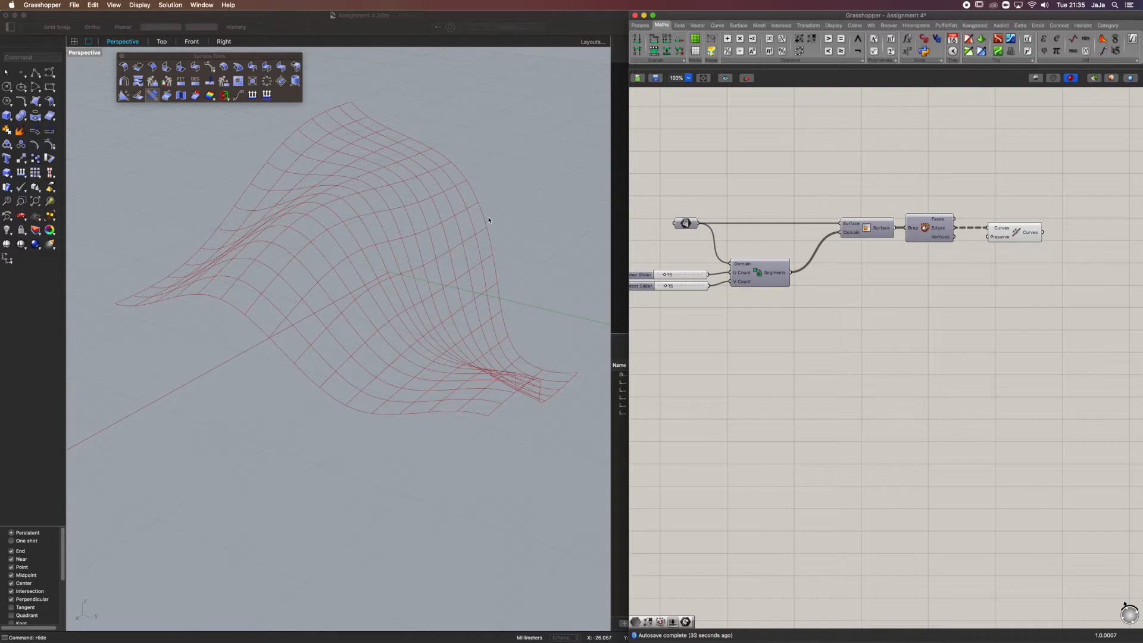
# Turn the preview of the Isotrim component back on and check the shaded cells in the Perspective view
pyautogui.click(868, 232)
pyautogui.middleClick(870, 226)
pyautogui.click(884, 212)
pyautogui.moveTo(440, 202); pyautogui.dragTo(544, 237, button='right')
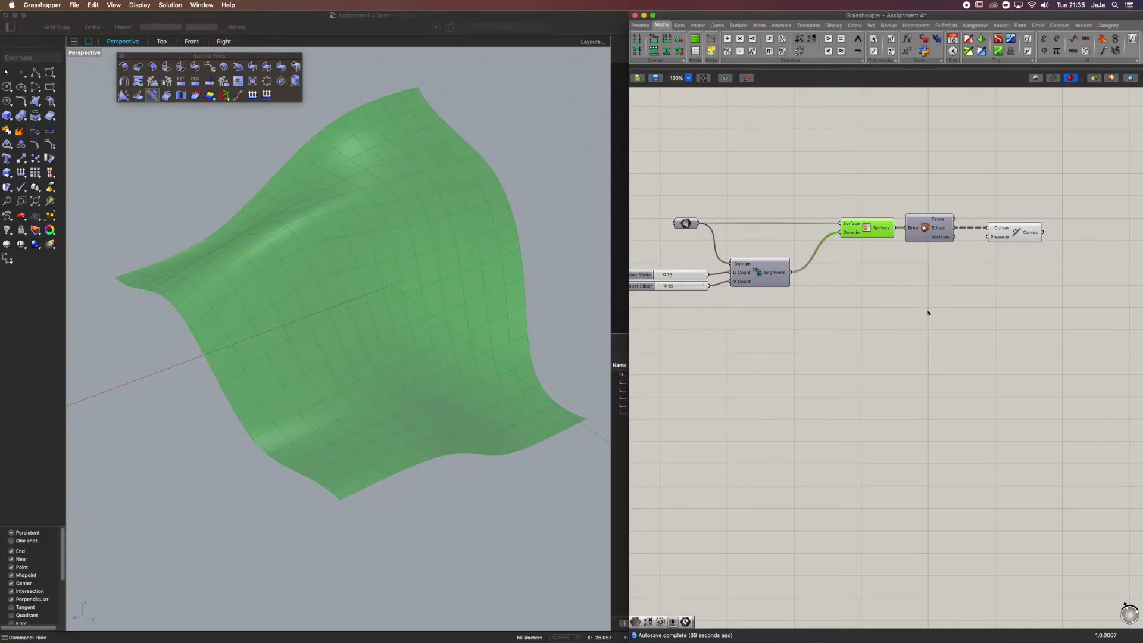
pyautogui.click(871, 282)
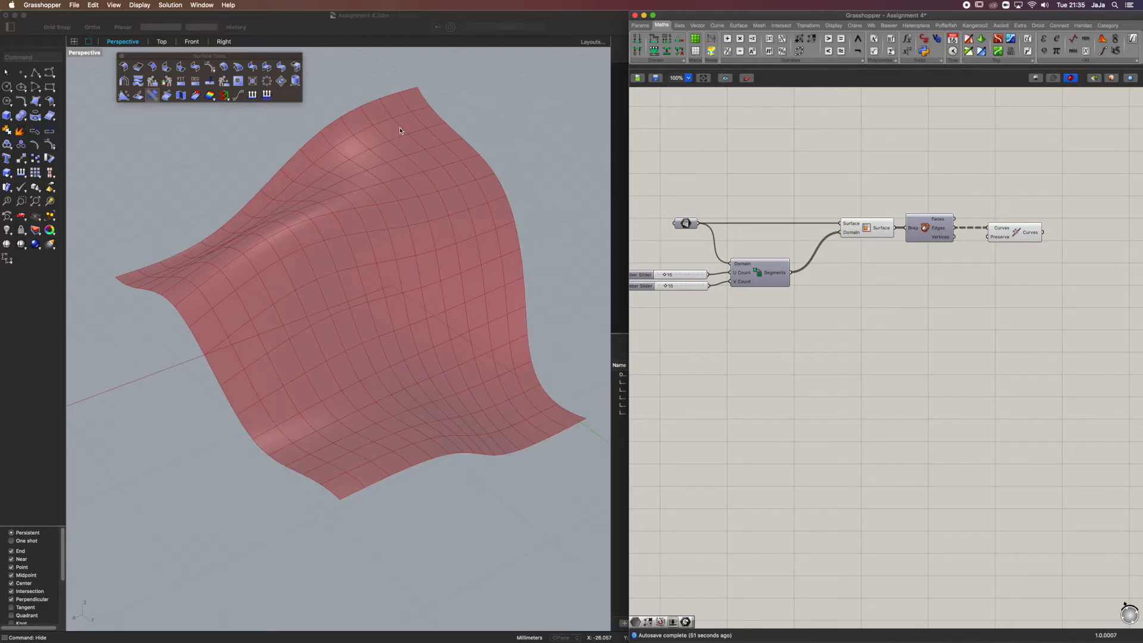
# Add an Evaluate Surface component, connect the Isotrim Surface output to its Surface input and shift Deconstruct Brep closer to Join Curves
pyautogui.doubleClick(948, 332)
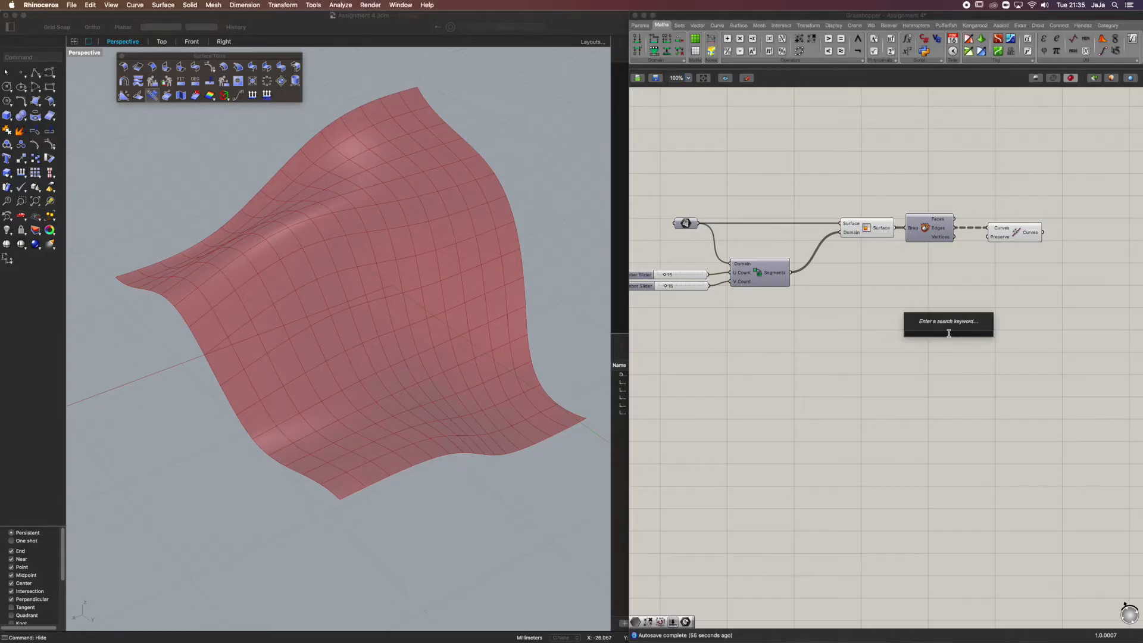
pyautogui.write('eval')
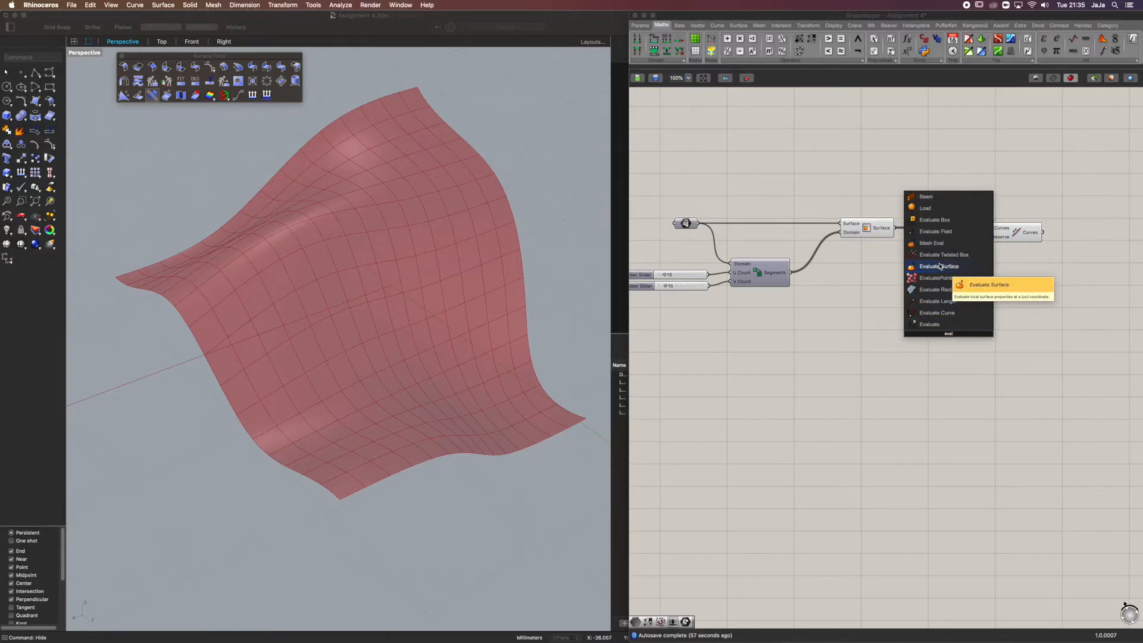
pyautogui.click(939, 266)
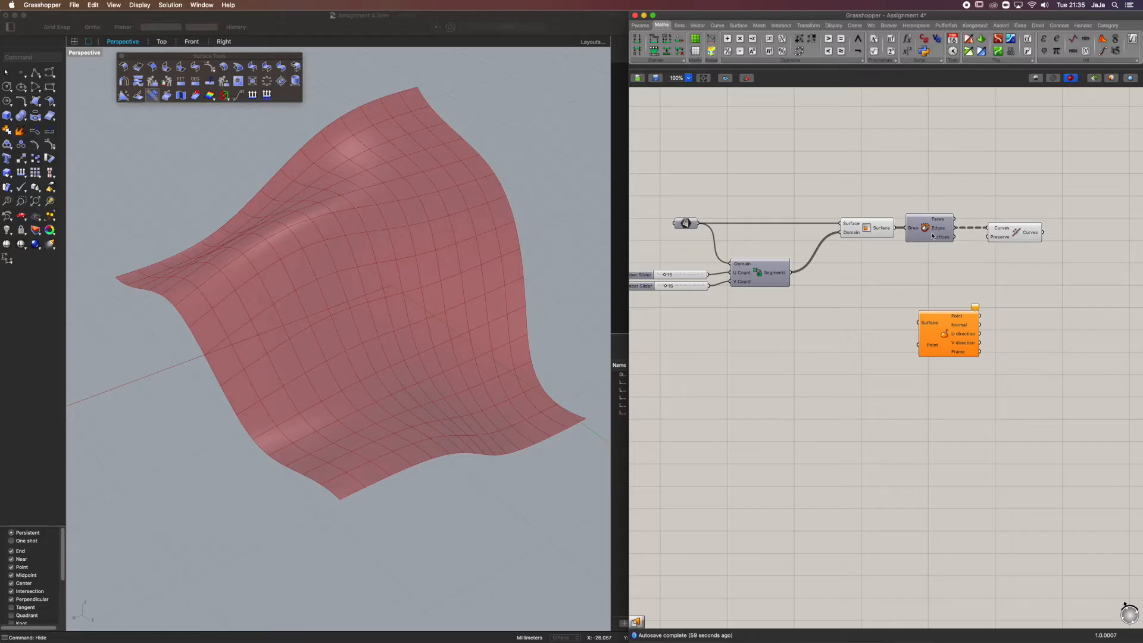
pyautogui.moveTo(891, 229); pyautogui.dragTo(945, 362)
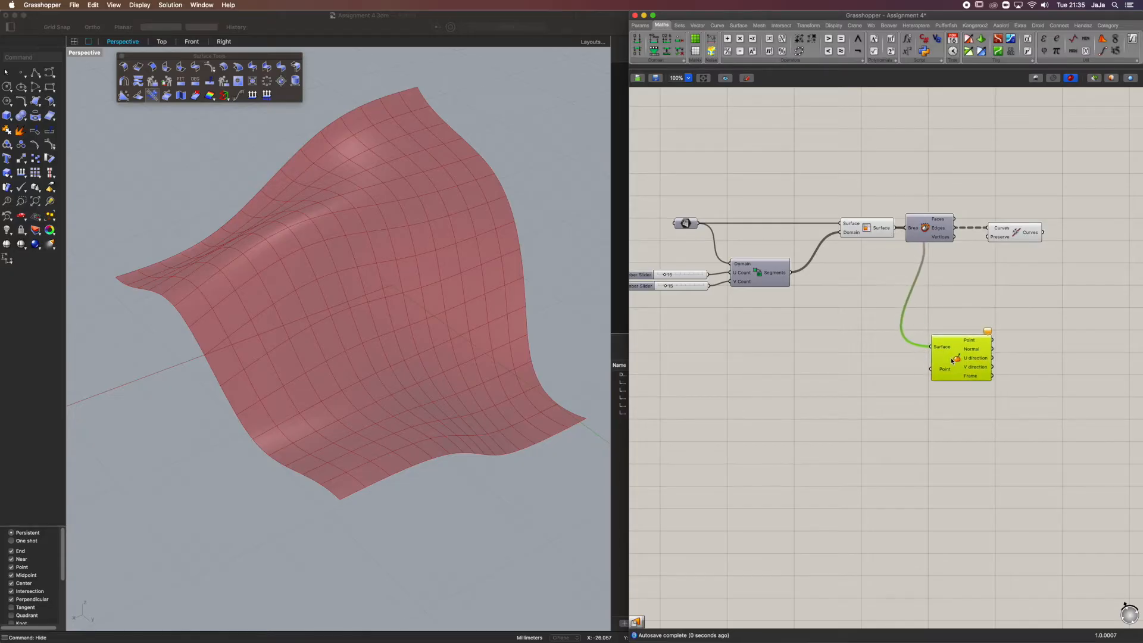
pyautogui.moveTo(934, 227); pyautogui.dragTo(957, 227)
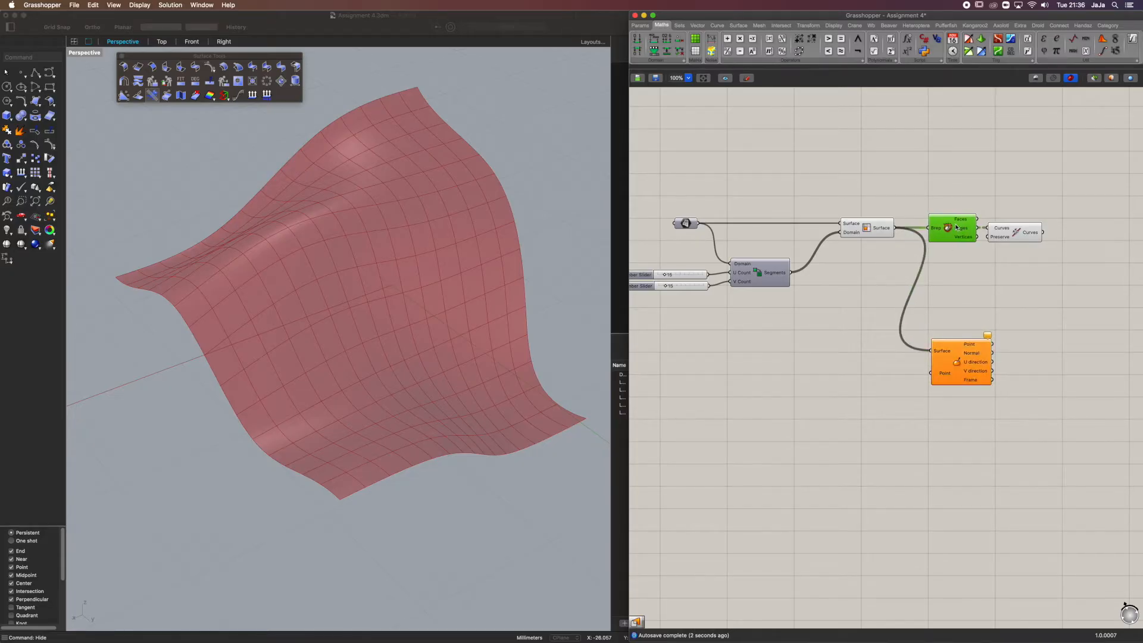
pyautogui.click(953, 371)
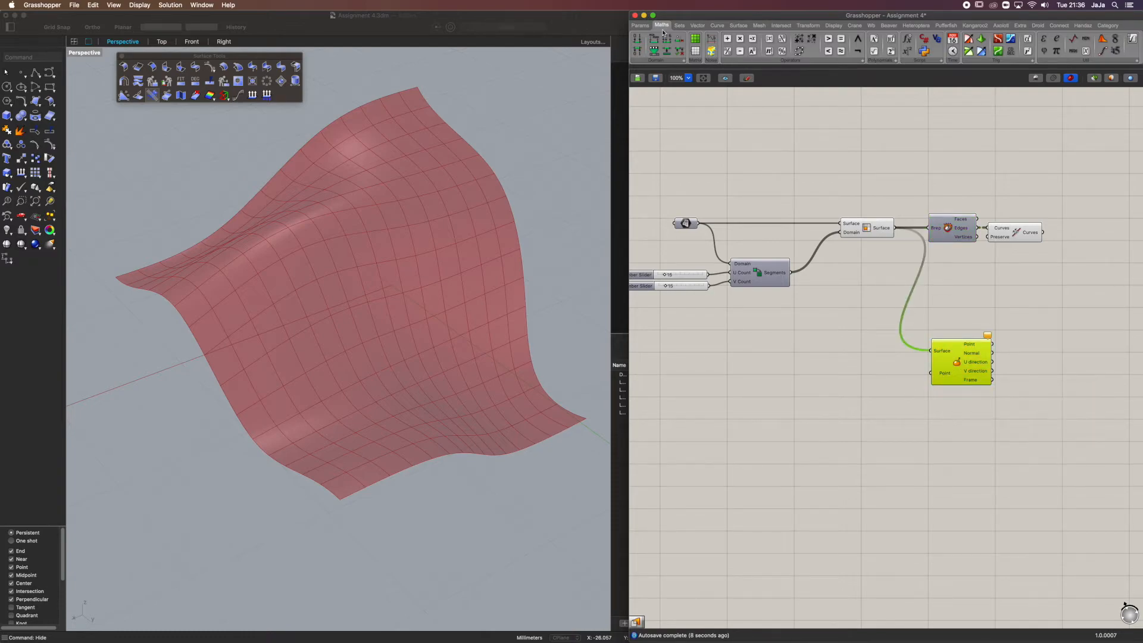
# Add an MD Slider and connect its output to the Point input of Evaluate Surface
pyautogui.click(641, 25)
pyautogui.moveTo(935, 55); pyautogui.dragTo(863, 394)
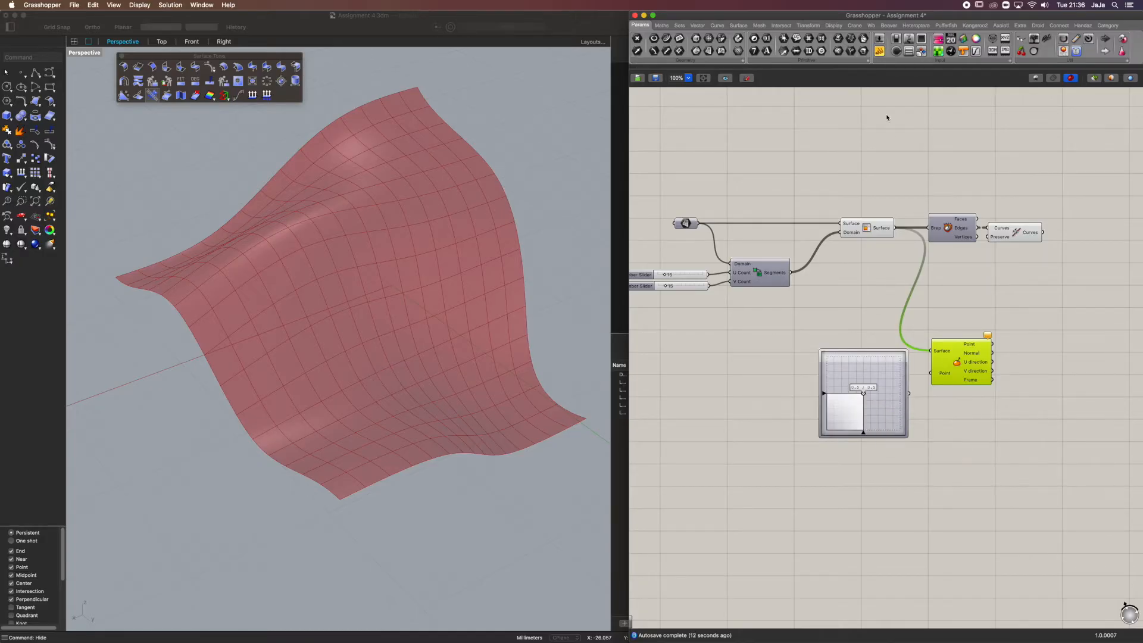
pyautogui.click(939, 60)
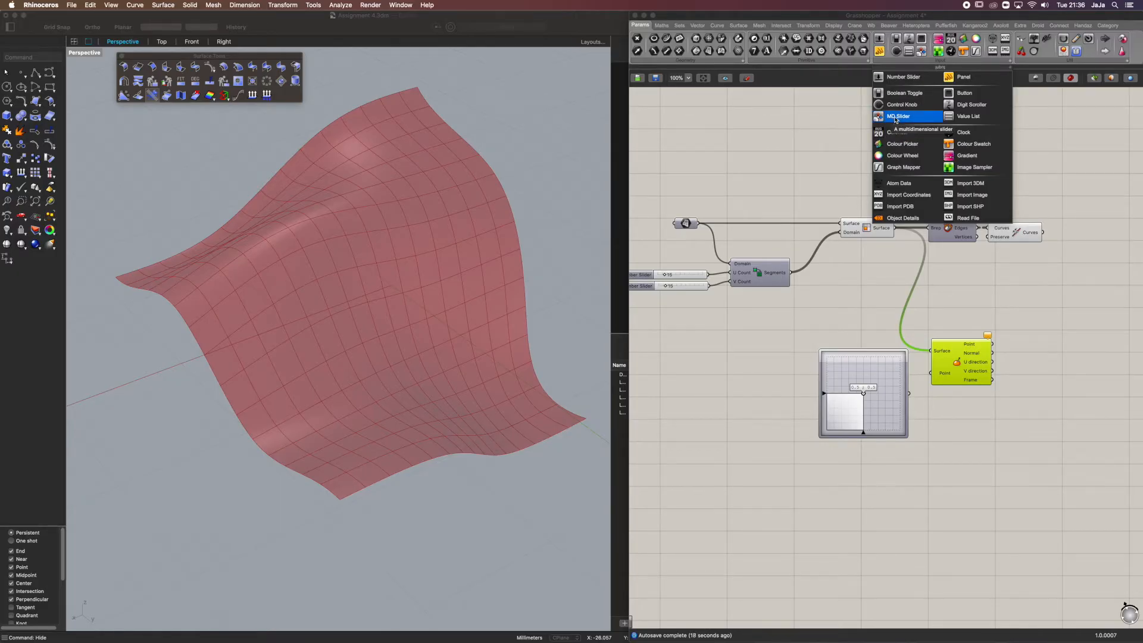
pyautogui.click(964, 437)
pyautogui.moveTo(907, 391)
pyautogui.mouseDown()
pyautogui.moveTo(860, 401)
pyautogui.moveTo(942, 372)
pyautogui.moveTo(874, 403)
pyautogui.moveTo(891, 352)
pyautogui.moveTo(921, 380)
pyautogui.mouseUp()
pyautogui.moveTo(862, 405); pyautogui.dragTo(931, 373)
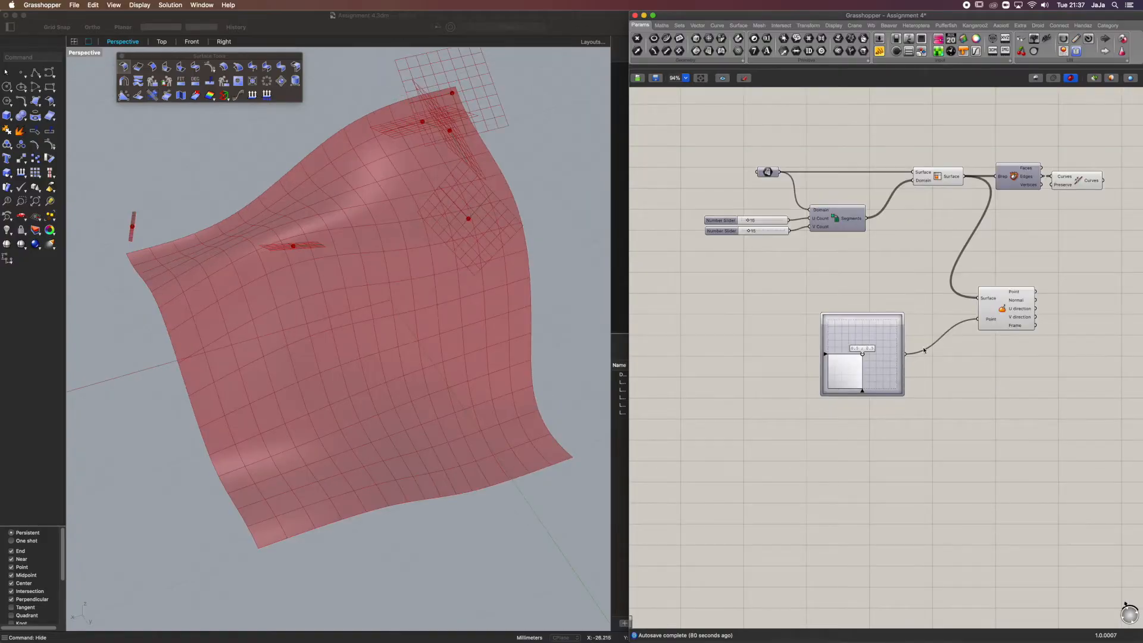
# Examine where the evaluated points and frames lie relative to the surface cells and compare them with the MD Slider setting
pyautogui.click(996, 320)
pyautogui.moveTo(333, 178); pyautogui.dragTo(390, 198, button='right')
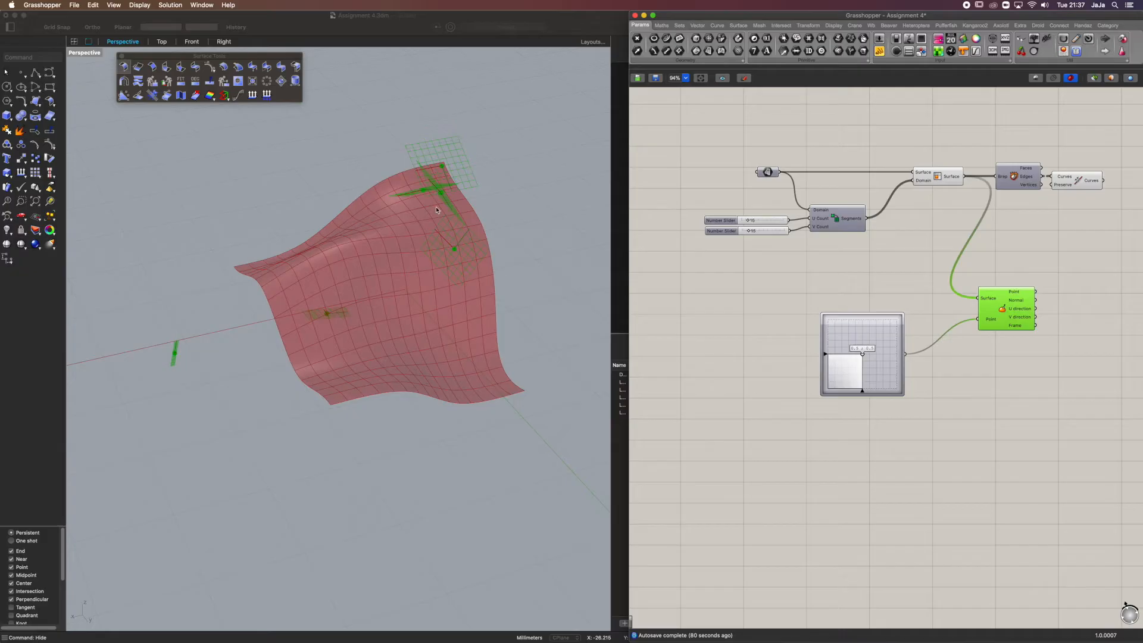
pyautogui.scroll(3, 437, 210)
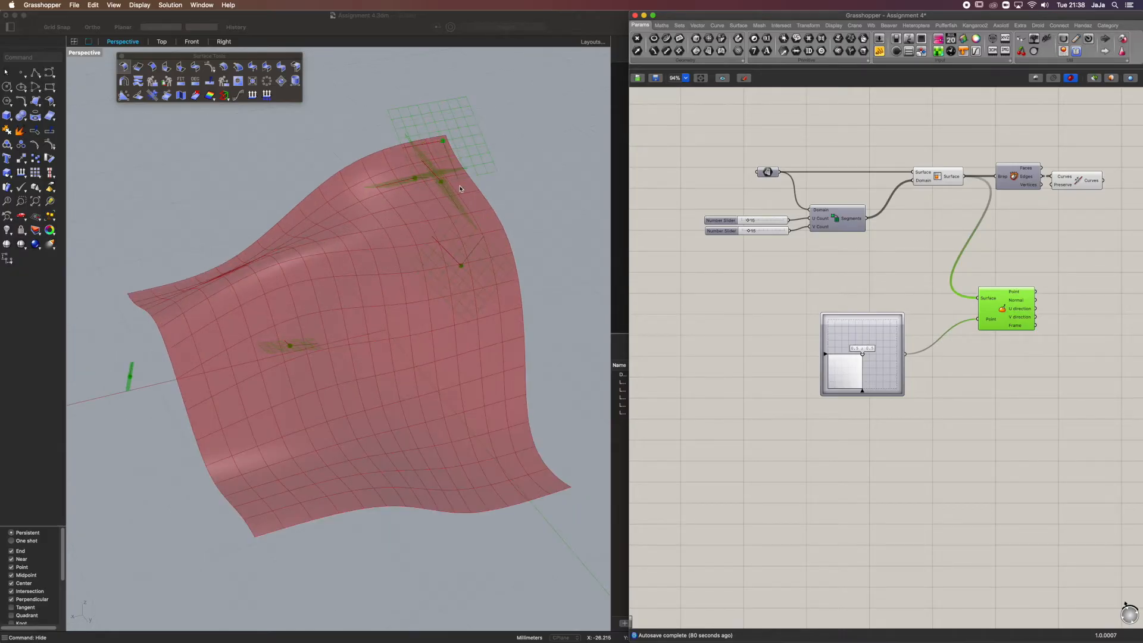
pyautogui.scroll(5, 875, 362)
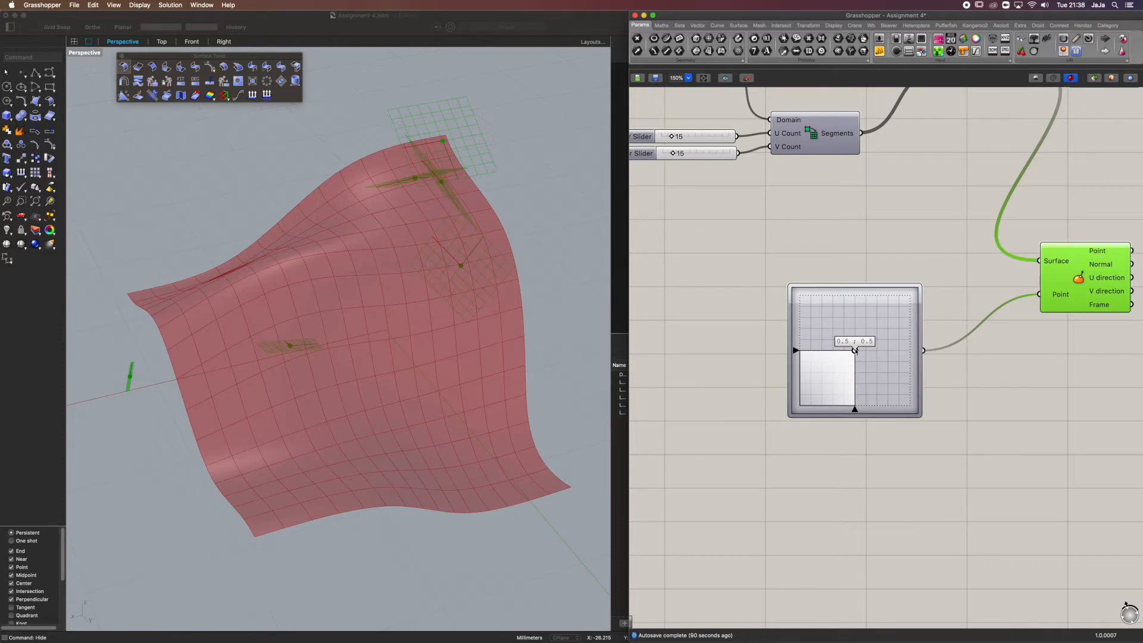
pyautogui.moveTo(262, 376); pyautogui.dragTo(293, 394, button='right')
pyautogui.scroll(5, 295, 395)
pyautogui.scroll(-7, 304, 402)
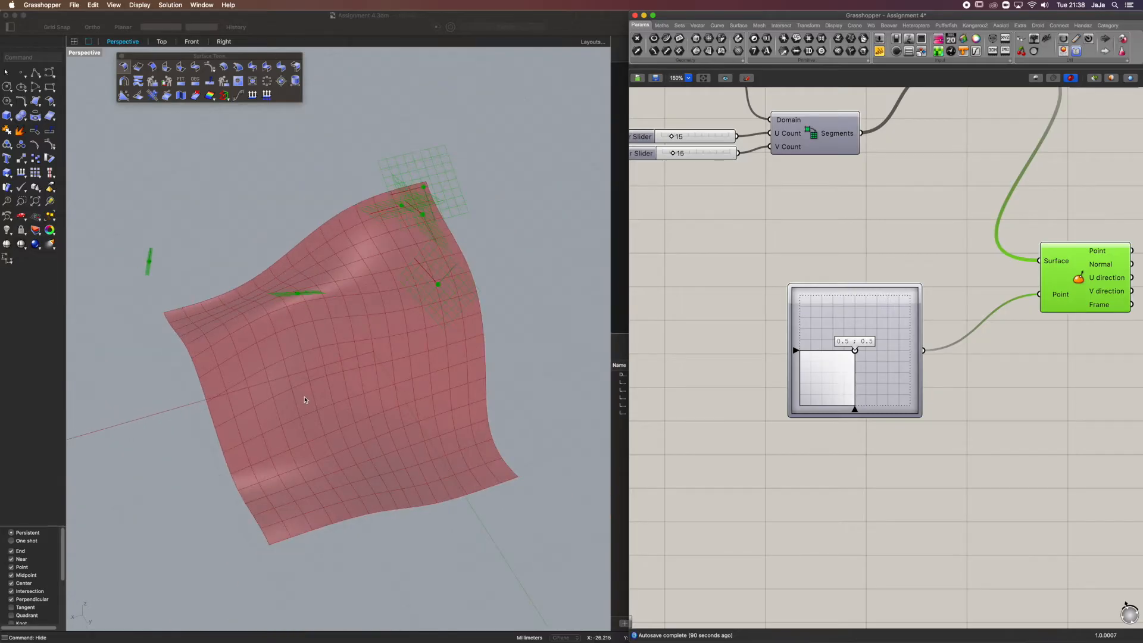
pyautogui.scroll(4, 304, 399)
pyautogui.scroll(-2, 361, 341)
pyautogui.moveTo(362, 340); pyautogui.dragTo(362, 345, button='right')
# Reparameterize the Surface input of the Evaluate Surface component
pyautogui.moveTo(1054, 271); pyautogui.dragTo(825, 383, button='right')
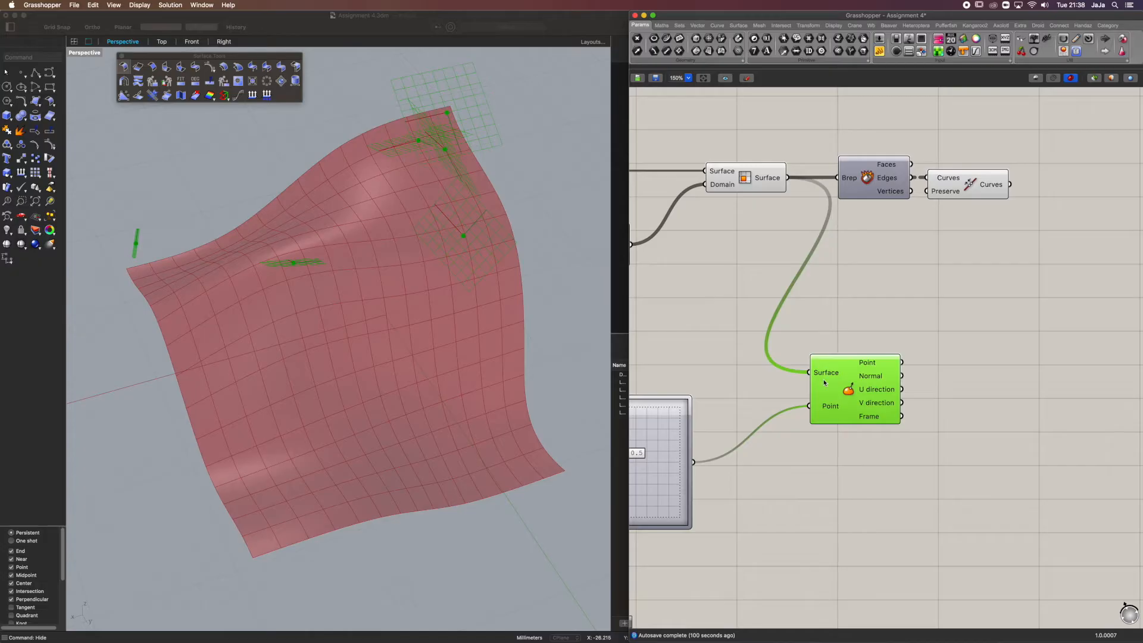
pyautogui.moveTo(729, 433); pyautogui.dragTo(825, 433, button='right')
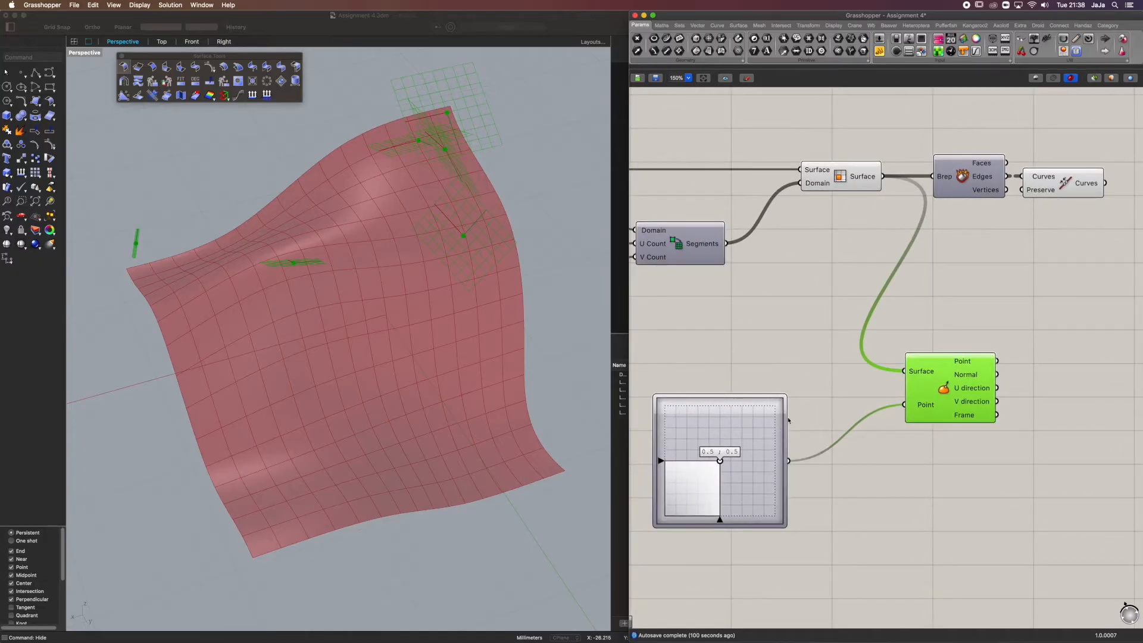
pyautogui.rightClick(923, 373)
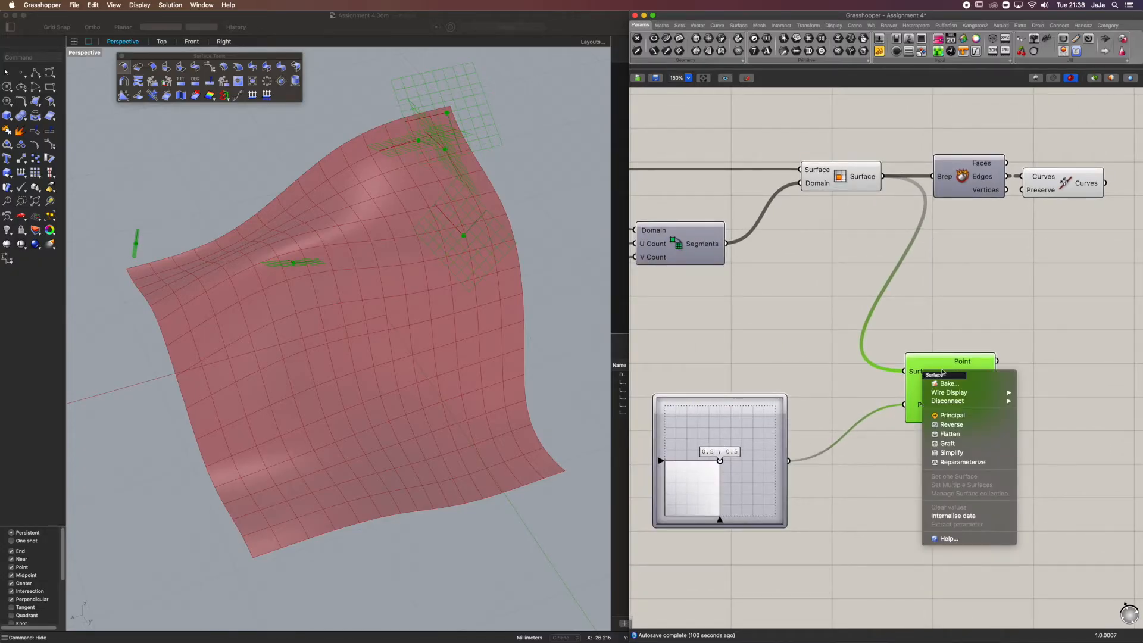
pyautogui.click(963, 463)
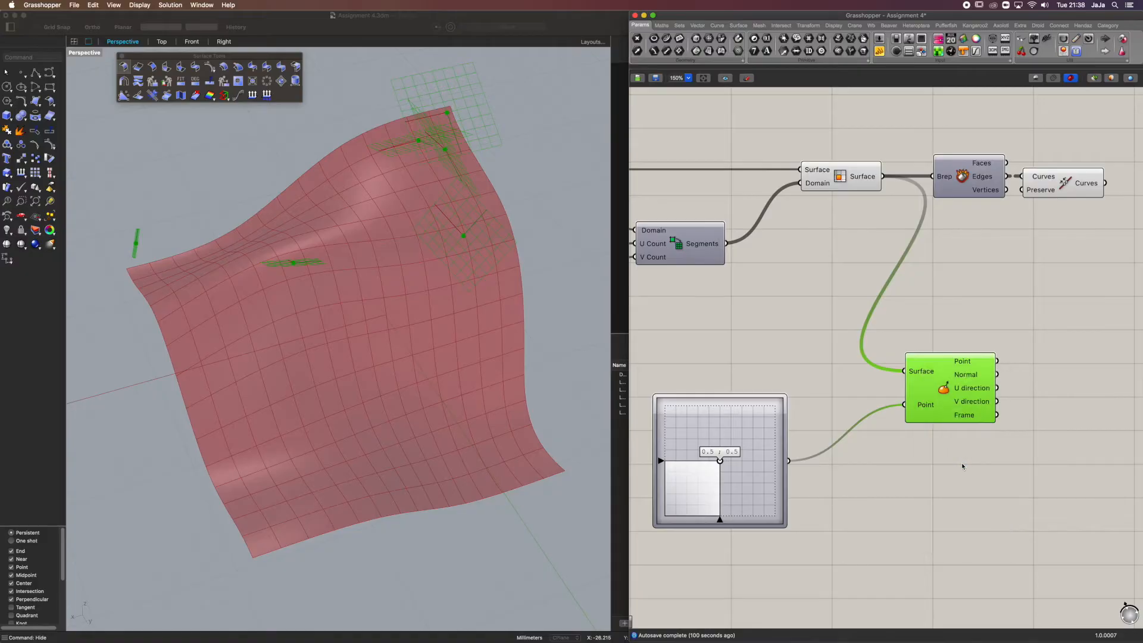
pyautogui.click(920, 346)
pyautogui.click(921, 375)
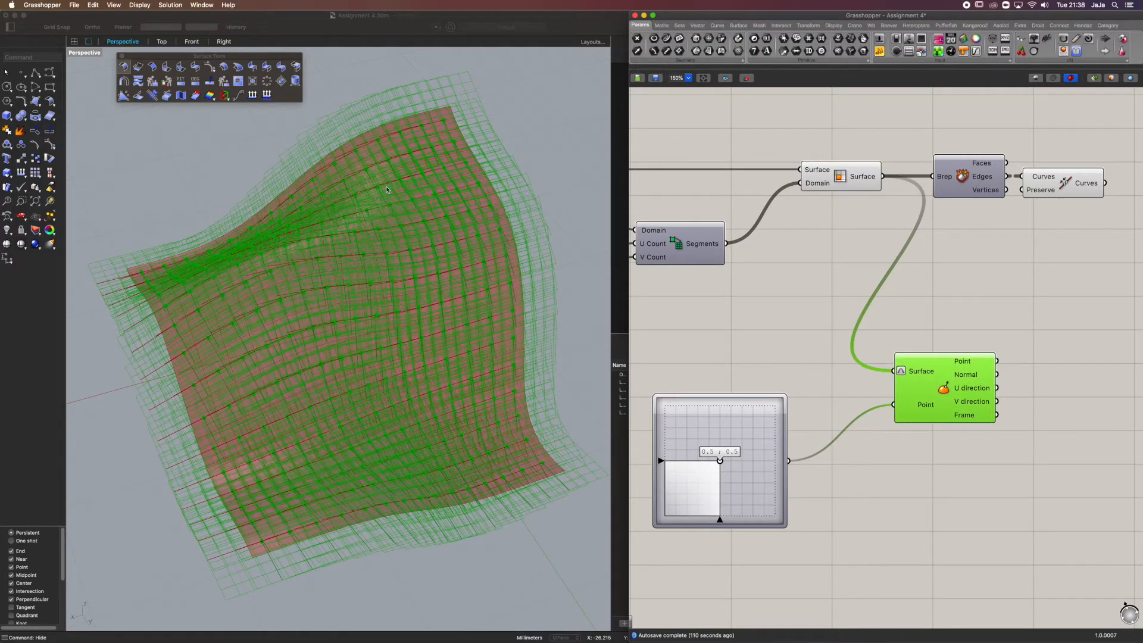
# Align the MD Slider with the Point input, test it at 0.0 ; 0.0 and 1.0 ; 1.0, and return it to 0.5 ; 0.5
pyautogui.moveTo(708, 468); pyautogui.dragTo(739, 407)
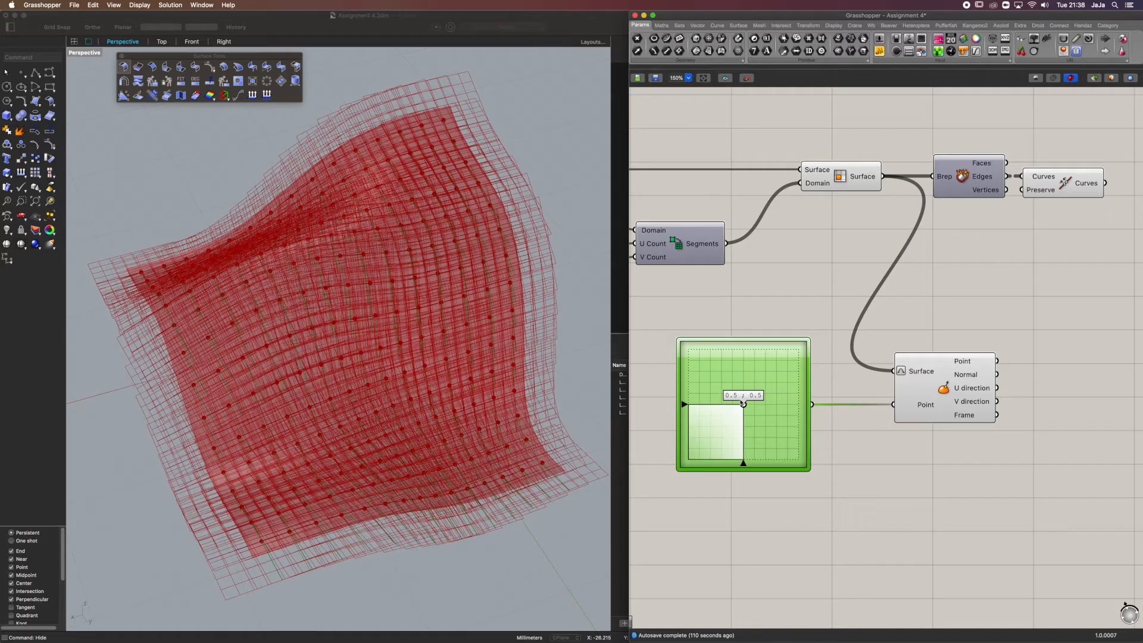
pyautogui.moveTo(743, 405); pyautogui.dragTo(678, 471)
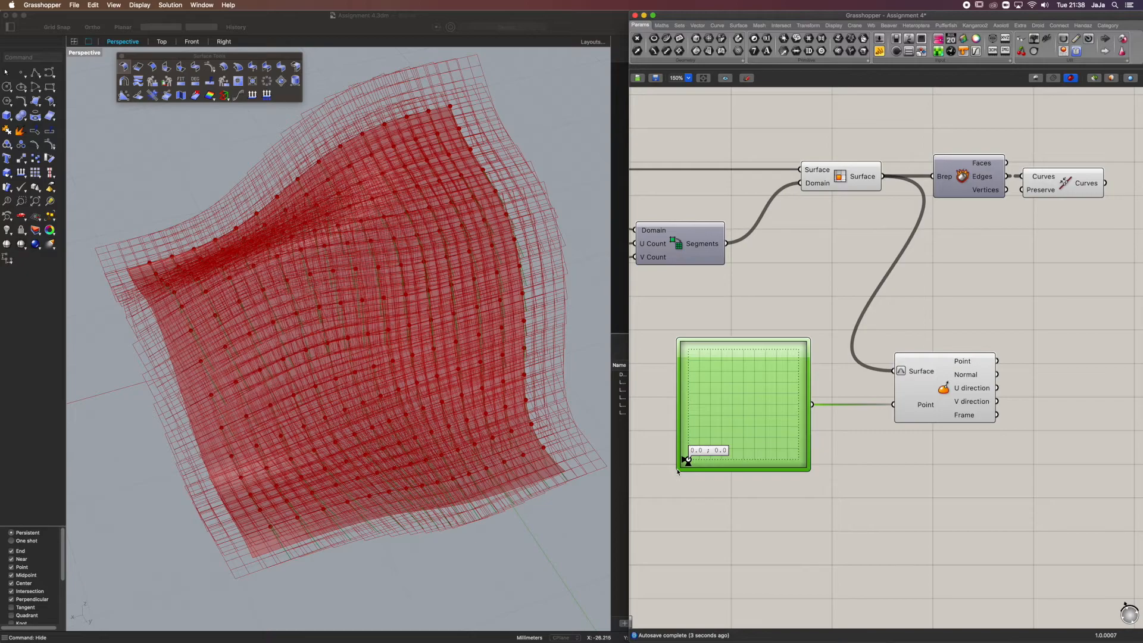
pyautogui.moveTo(690, 459); pyautogui.dragTo(822, 323)
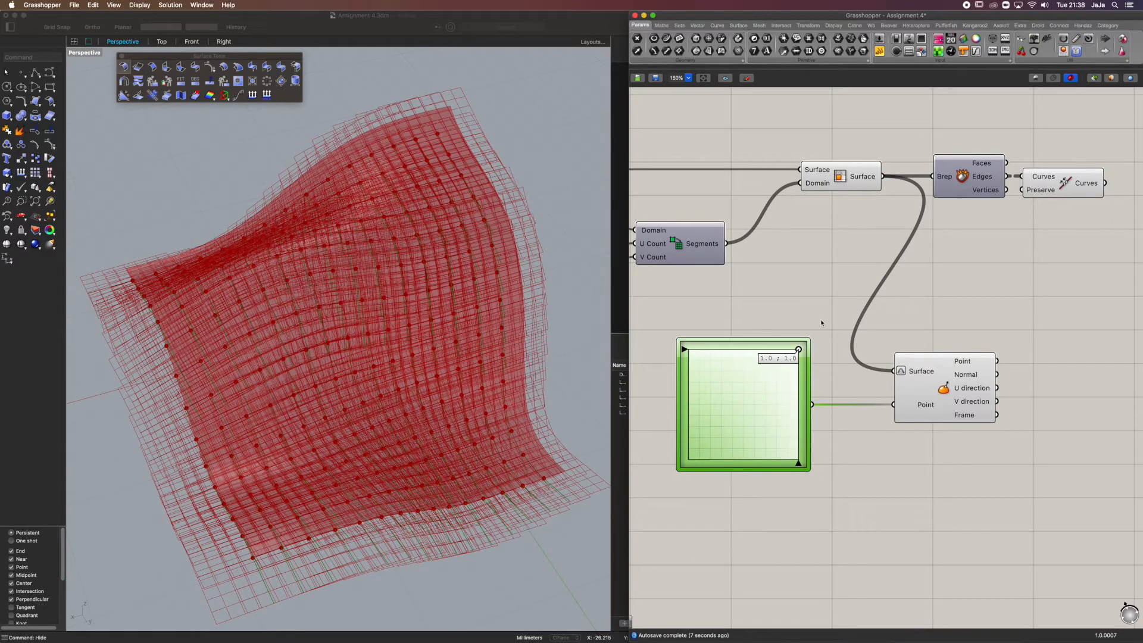
pyautogui.moveTo(799, 349); pyautogui.dragTo(744, 407)
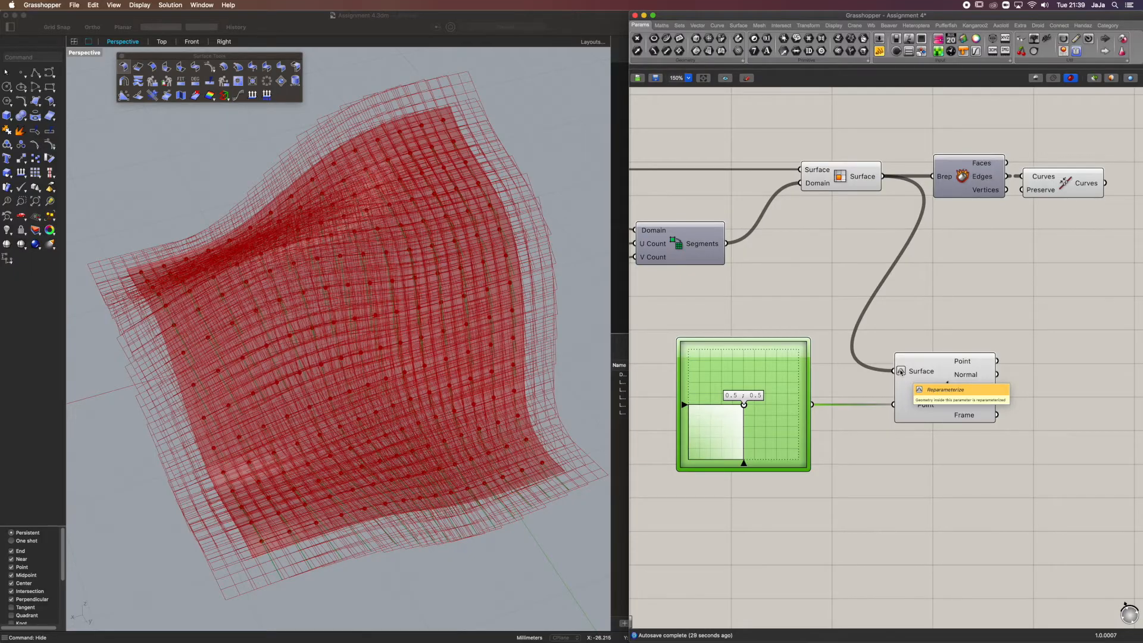
pyautogui.moveTo(650, 313); pyautogui.dragTo(856, 542)
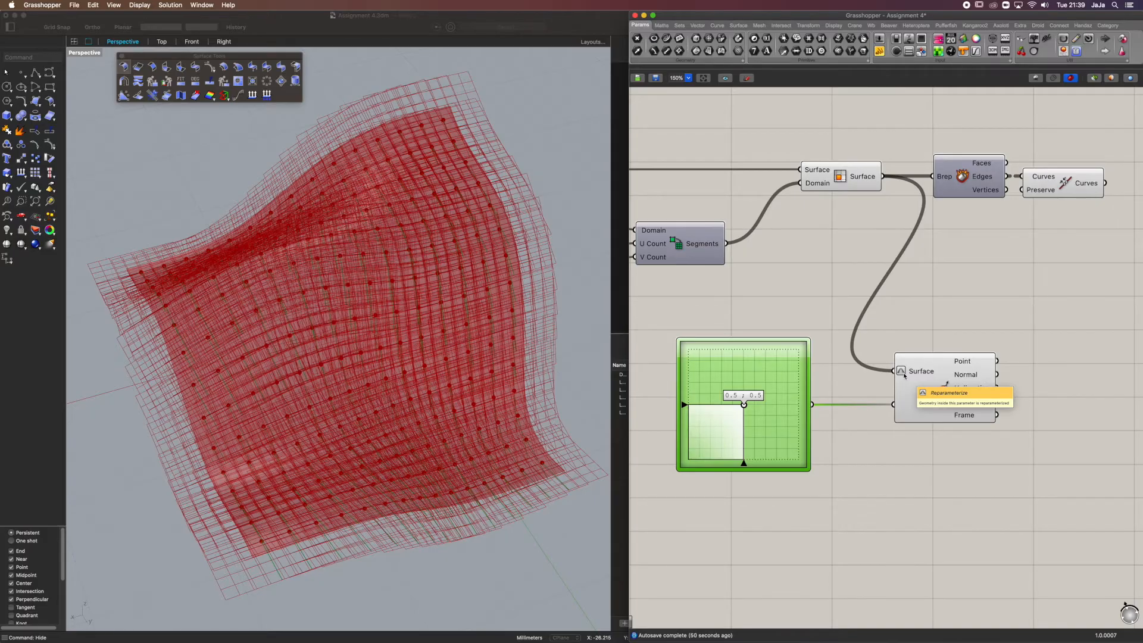
# Check the Normal output of Evaluate Surface and add a Data parameter beside the component
pyautogui.moveTo(969, 321); pyautogui.dragTo(902, 270, button='right')
pyautogui.scroll(-1, 942, 289)
pyautogui.moveTo(828, 310); pyautogui.dragTo(882, 293, button='right')
pyautogui.moveTo(958, 306)
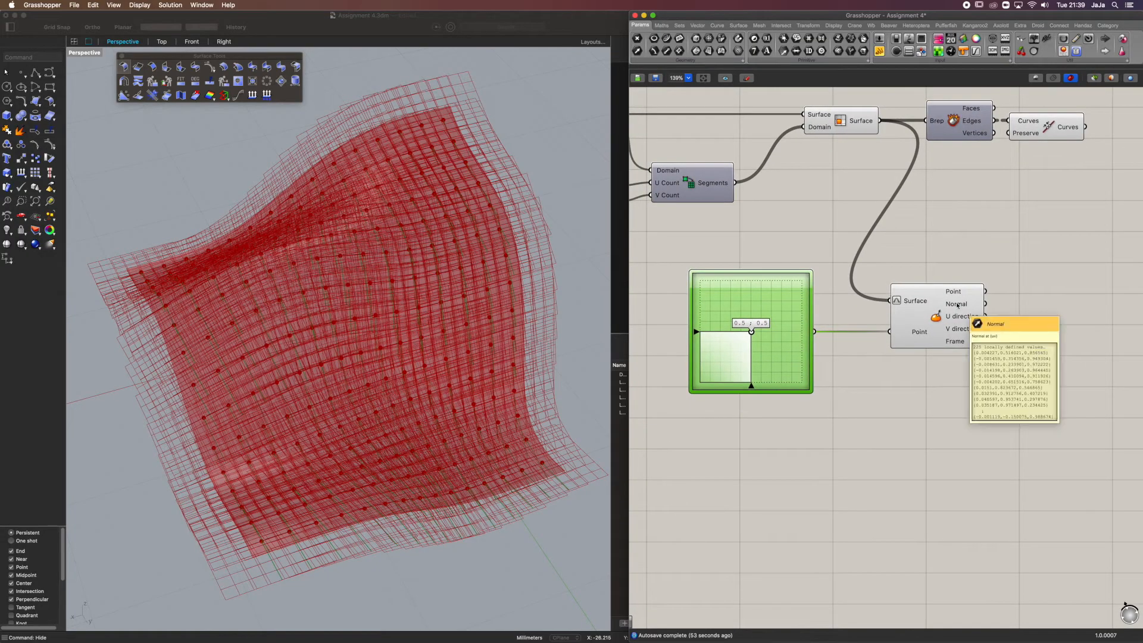
pyautogui.click(961, 292)
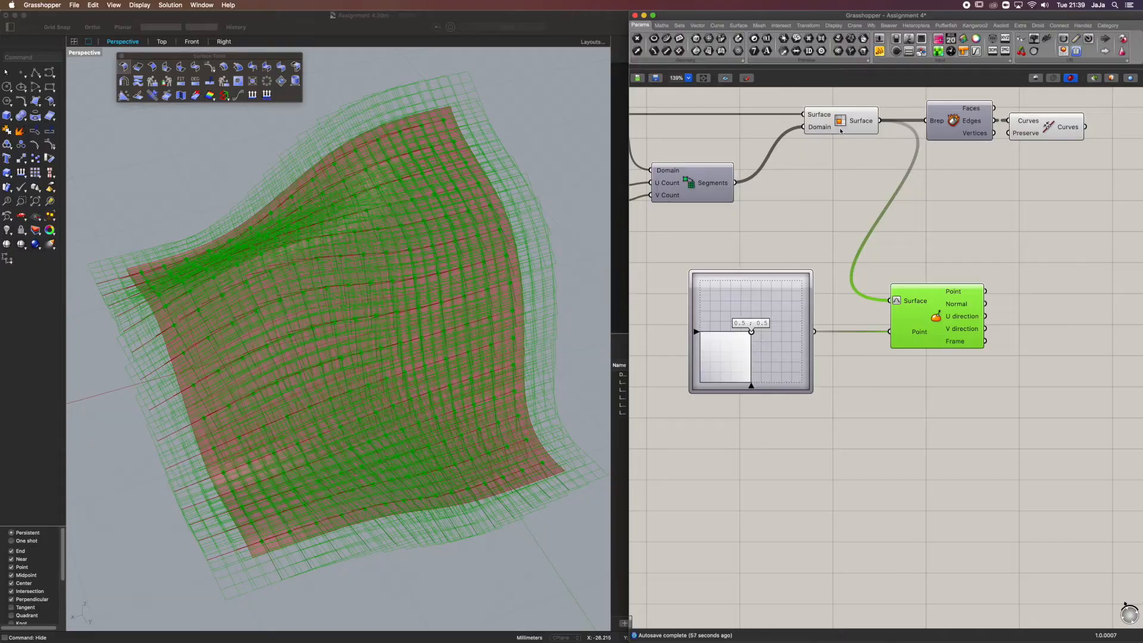
pyautogui.moveTo(992, 314); pyautogui.dragTo(942, 312, button='right')
pyautogui.doubleClick(1027, 285)
pyautogui.write('data')
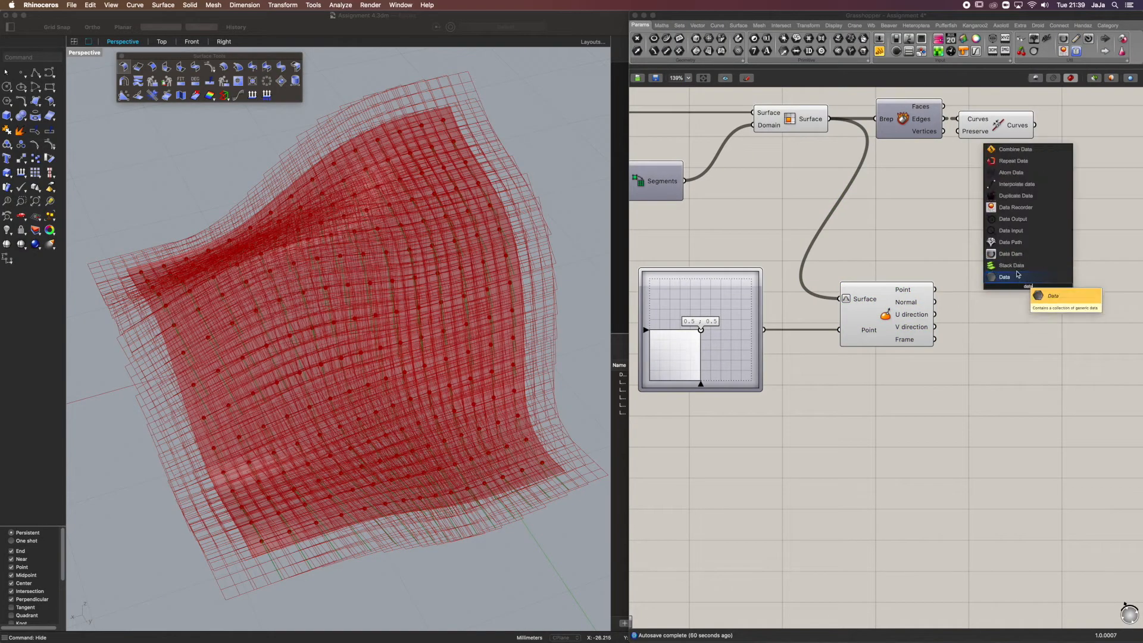
pyautogui.press('Return')
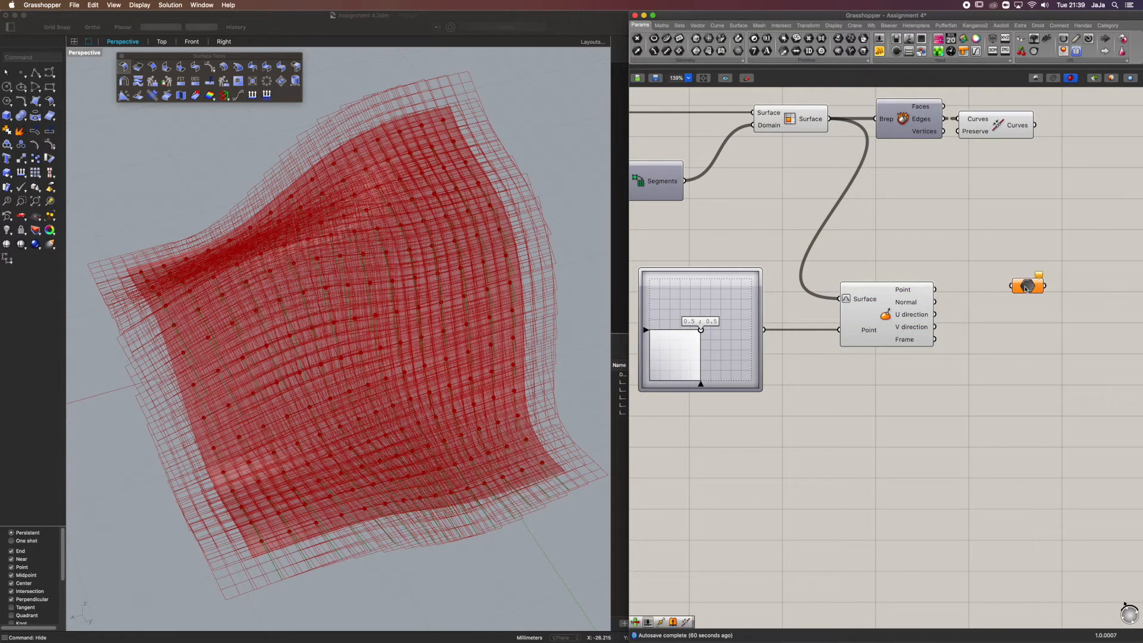
# Connect the Point output of Evaluate Surface to the parameter beside it and turn off the preview of Evaluate Surface
pyautogui.moveTo(935, 290); pyautogui.dragTo(1009, 290)
pyautogui.click(897, 305)
pyautogui.middleClick(897, 305)
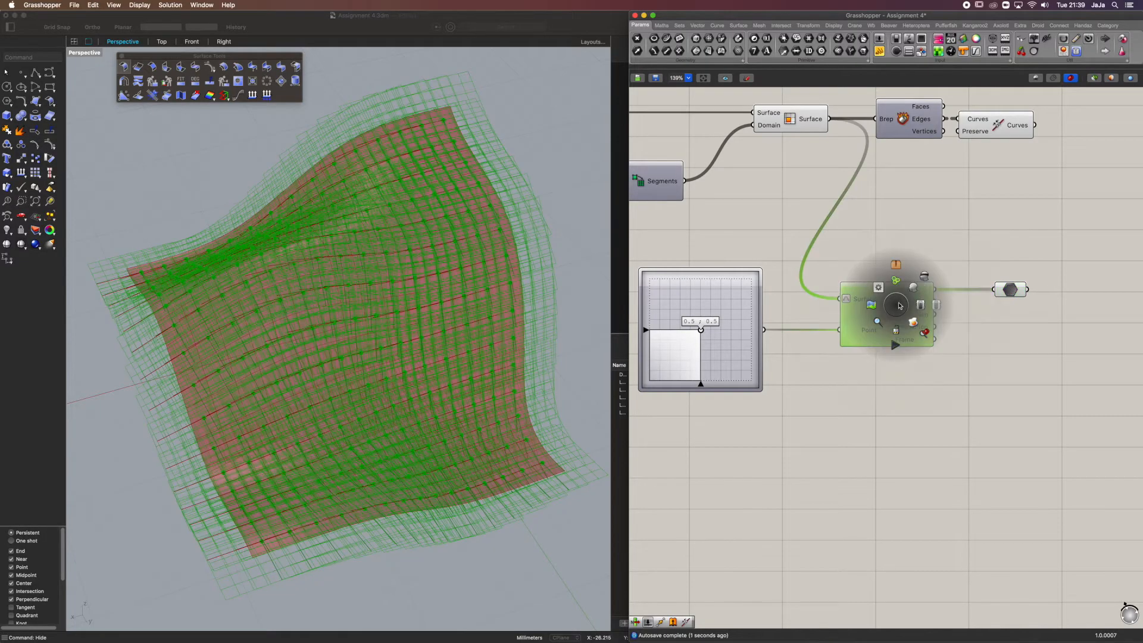
pyautogui.click(925, 276)
pyautogui.click(886, 359)
pyautogui.click(1012, 289)
pyautogui.click(961, 332)
pyautogui.moveTo(438, 223); pyautogui.dragTo(394, 238, button='right')
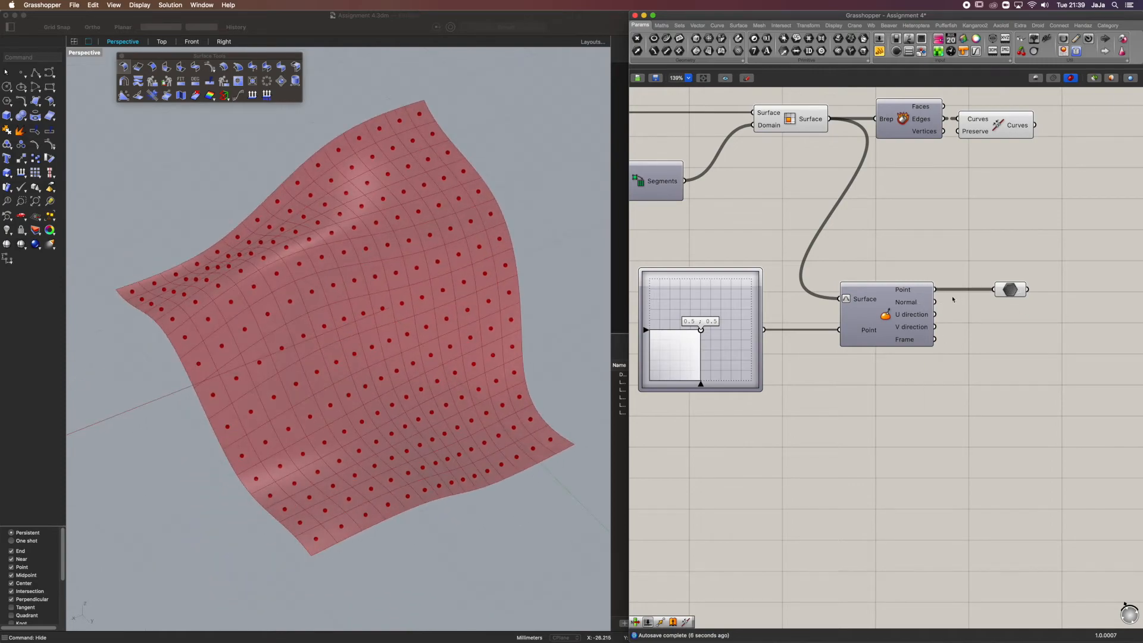
# Preview the Frame output of Evaluate Surface through a temporary Geometry parameter, and delete that parameter
pyautogui.moveTo(924, 307)
pyautogui.doubleClick(987, 342)
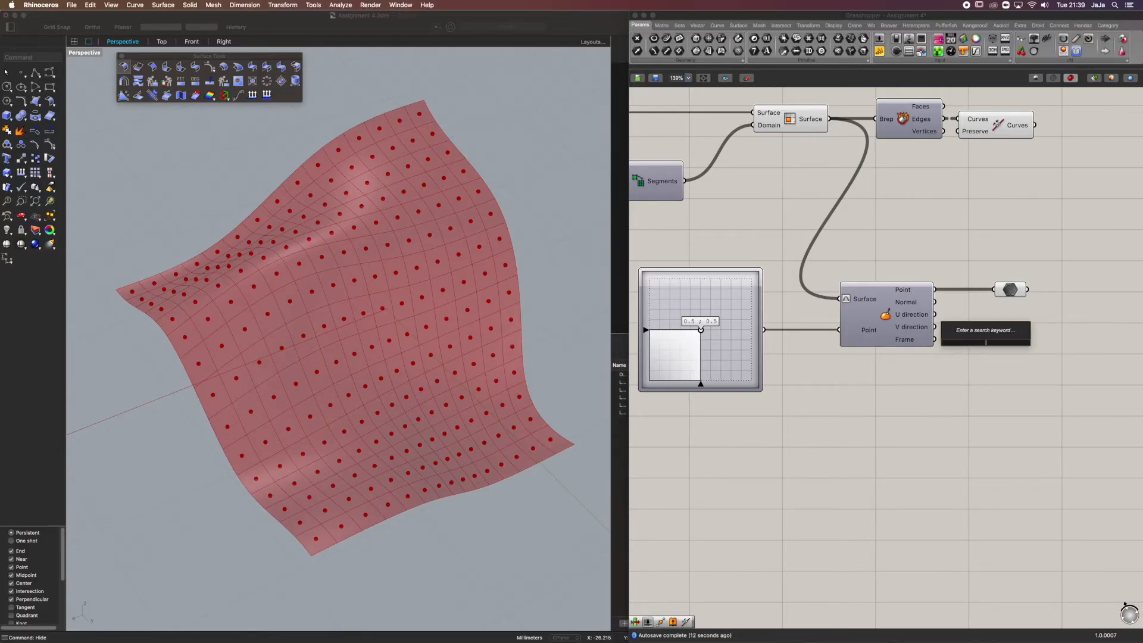
pyautogui.write('geo')
pyautogui.press('Return')
pyautogui.moveTo(935, 339); pyautogui.dragTo(983, 343)
pyautogui.click(983, 344)
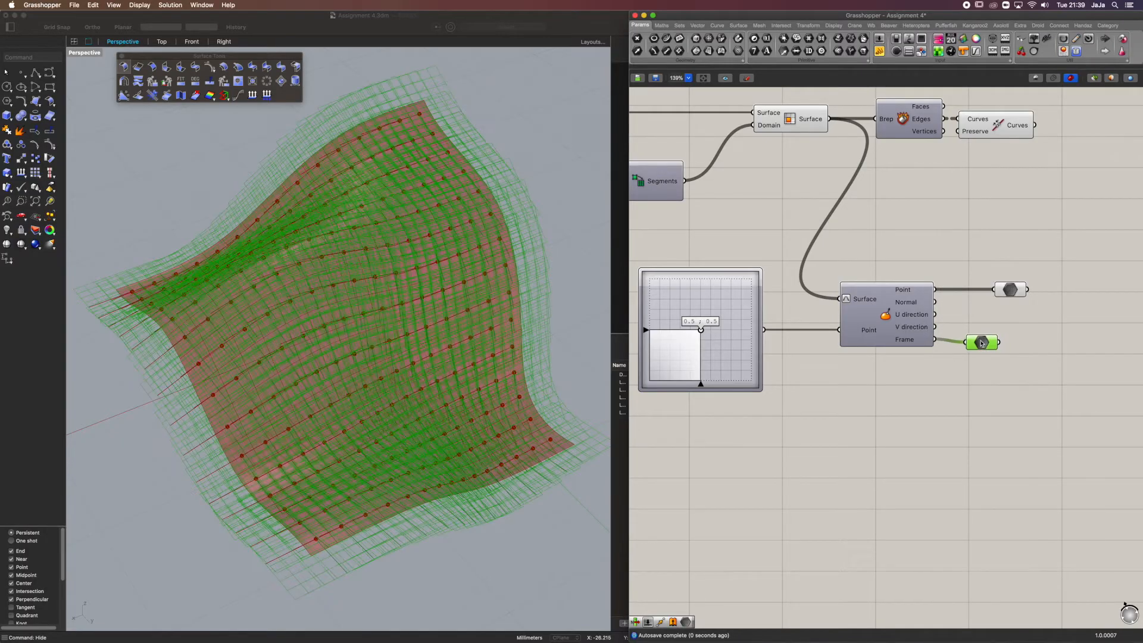
pyautogui.press('Delete')
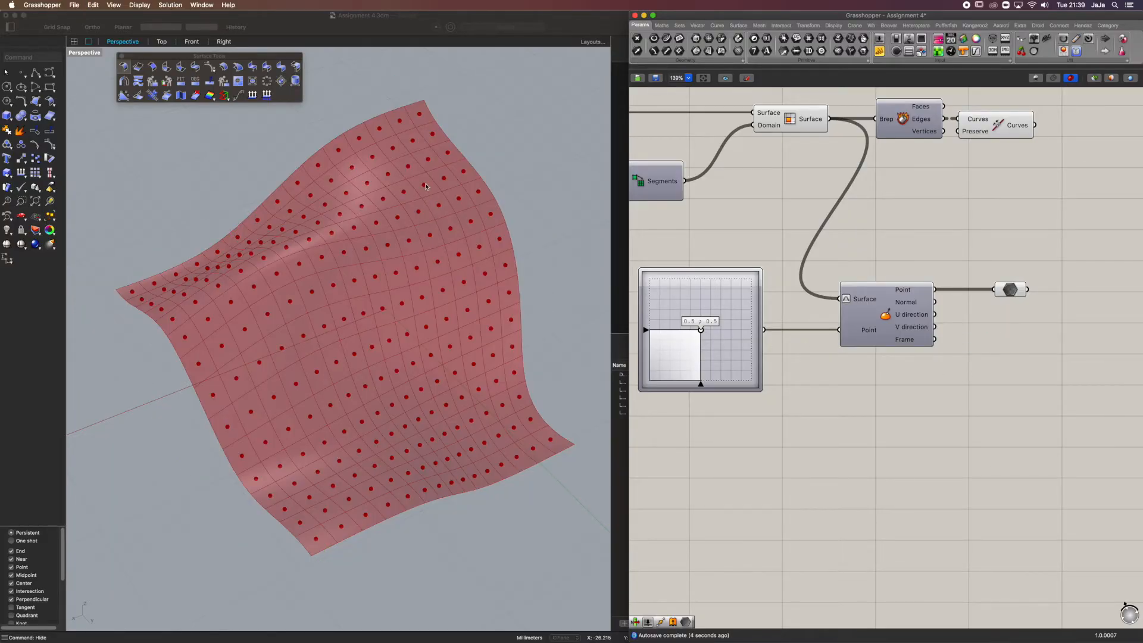
# Examine the cell centre points and the joined cell outlines on the surface by highlighting their components in turn
pyautogui.scroll(5, 421, 189)
pyautogui.scroll(-5, 415, 214)
pyautogui.moveTo(418, 242); pyautogui.dragTo(424, 225, button='right')
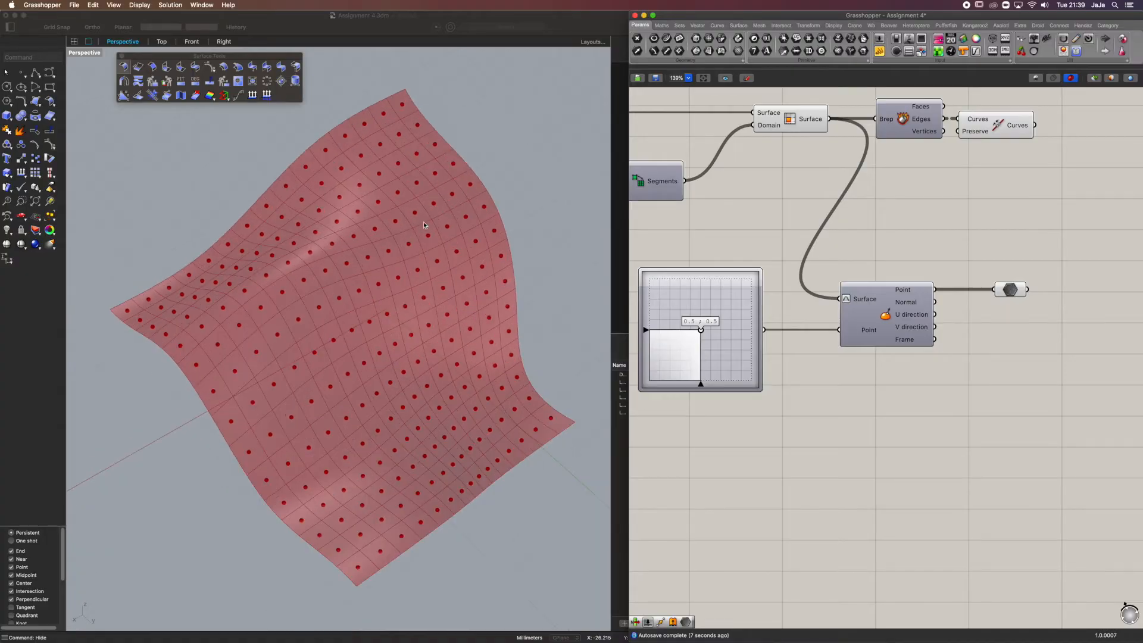
pyautogui.click(1014, 292)
pyautogui.moveTo(1014, 293); pyautogui.dragTo(948, 282, button='right')
pyautogui.moveTo(970, 233); pyautogui.dragTo(922, 282, button='right')
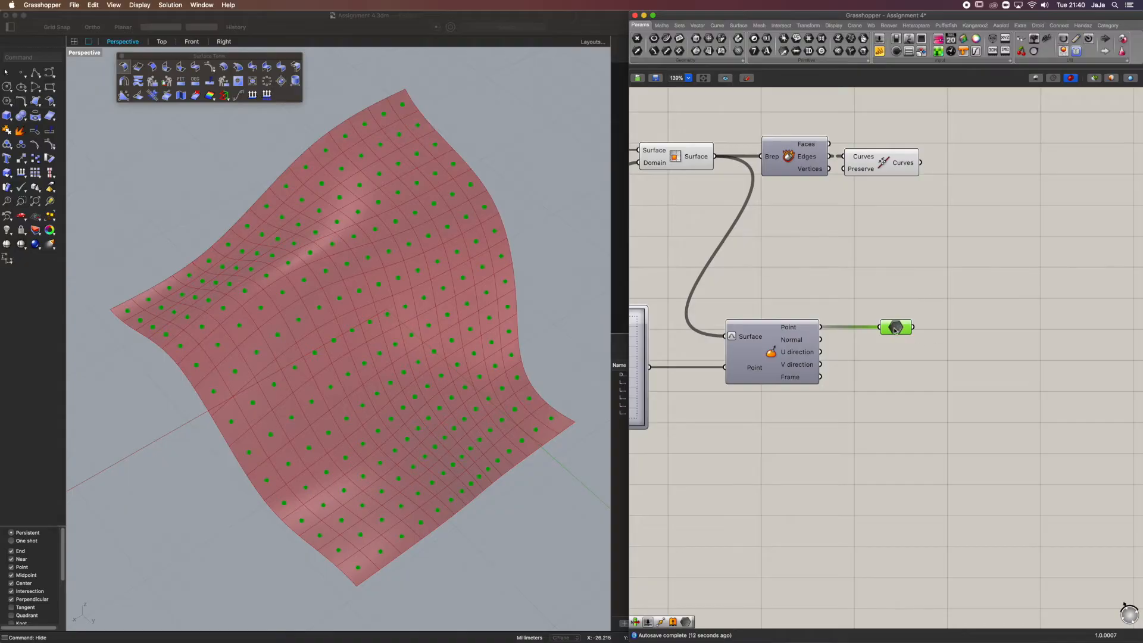
pyautogui.moveTo(895, 330)
pyautogui.click(890, 172)
pyautogui.moveTo(804, 345)
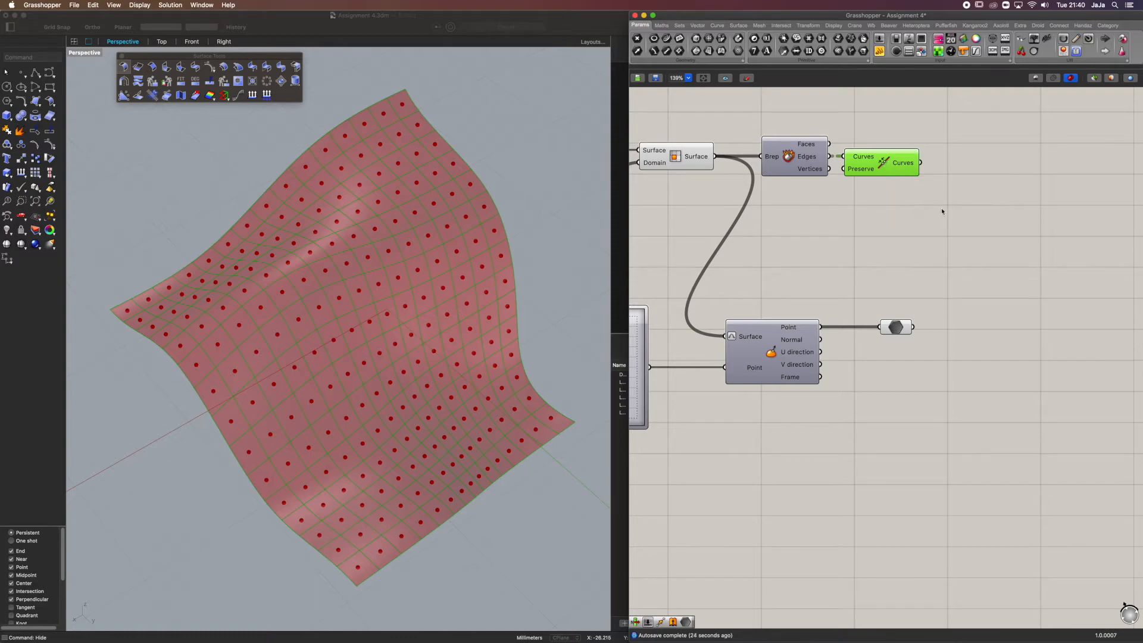
pyautogui.moveTo(898, 169); pyautogui.dragTo(862, 203, button='right')
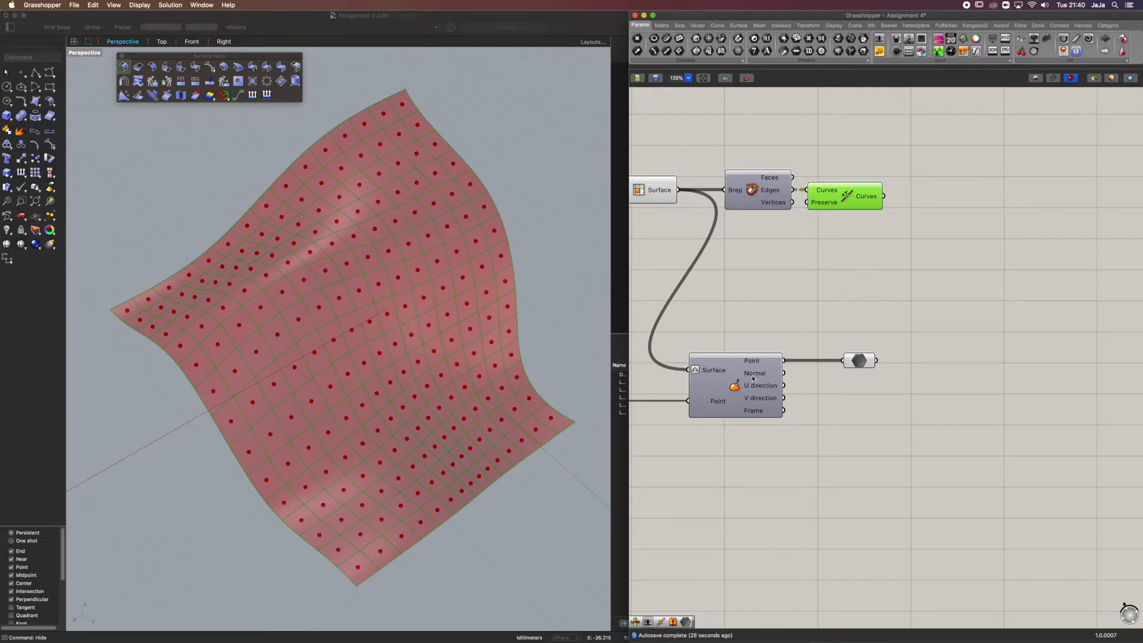
# Add a Move component, feeding the joined Curves into Geometry and the Normal output of Evaluate Surface into Motion
pyautogui.doubleClick(947, 267)
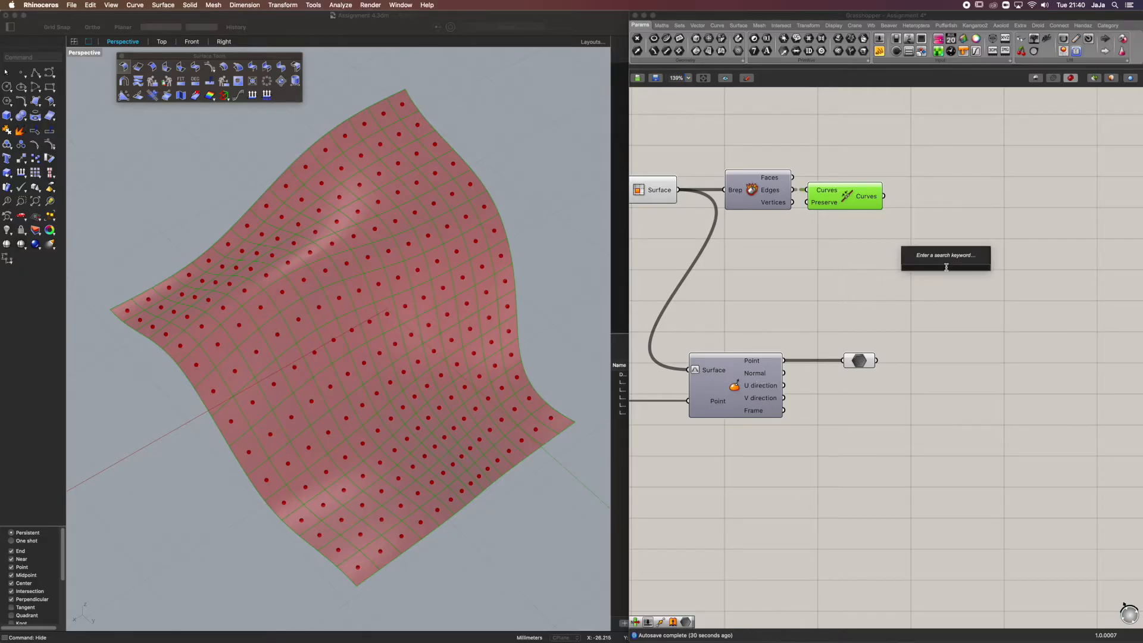
pyautogui.write('move')
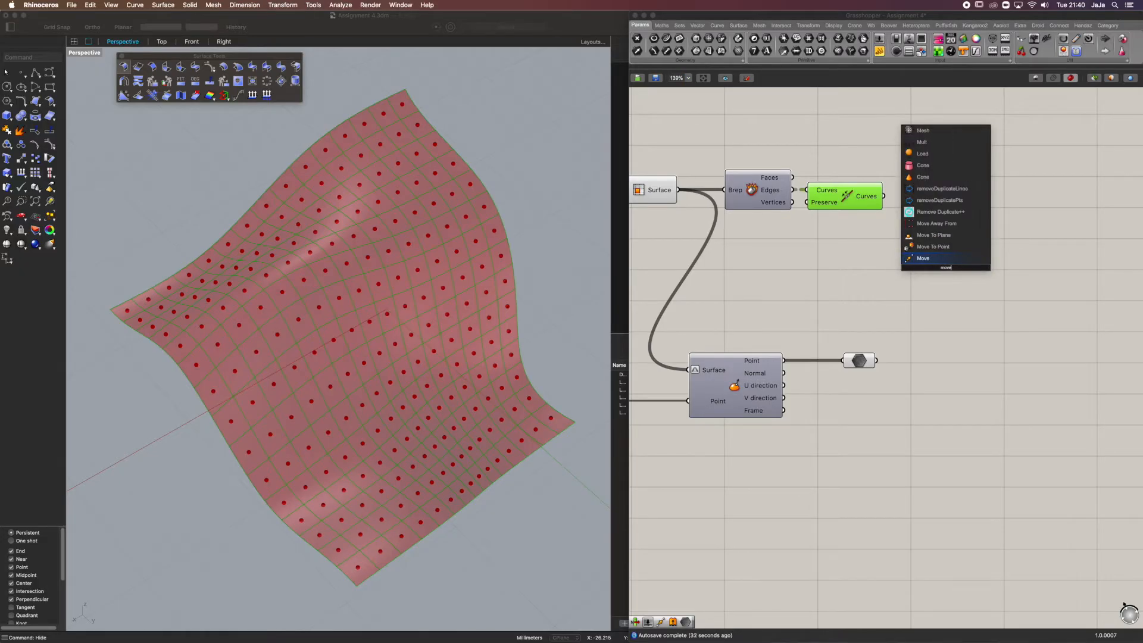
pyautogui.click(966, 259)
pyautogui.moveTo(957, 278); pyautogui.dragTo(996, 290)
pyautogui.click(947, 234)
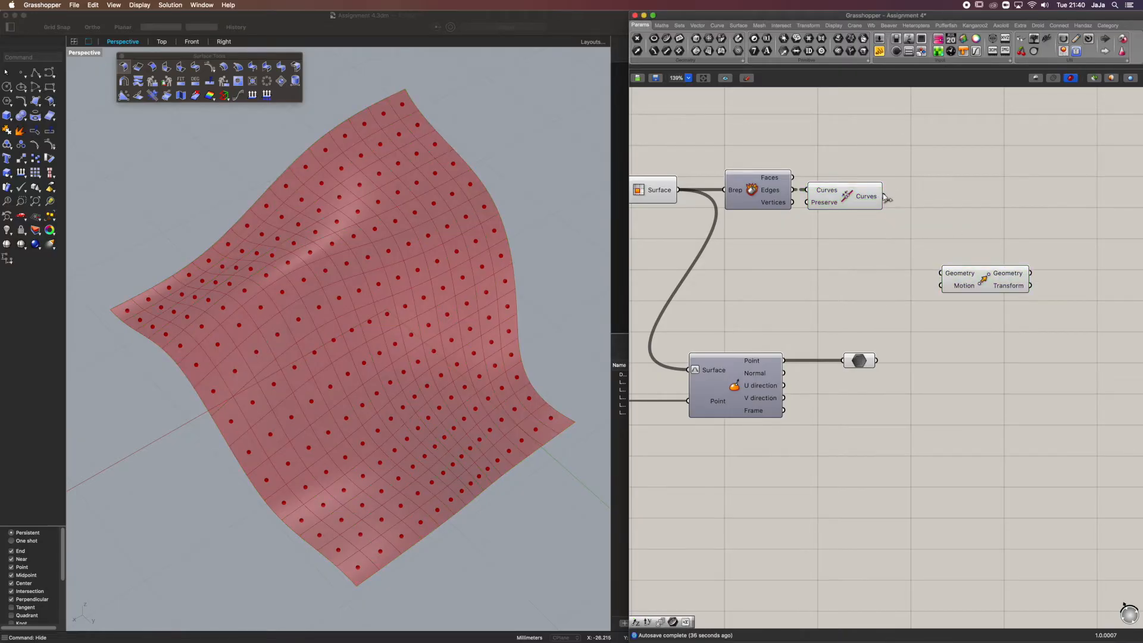
pyautogui.moveTo(885, 196); pyautogui.dragTo(941, 273)
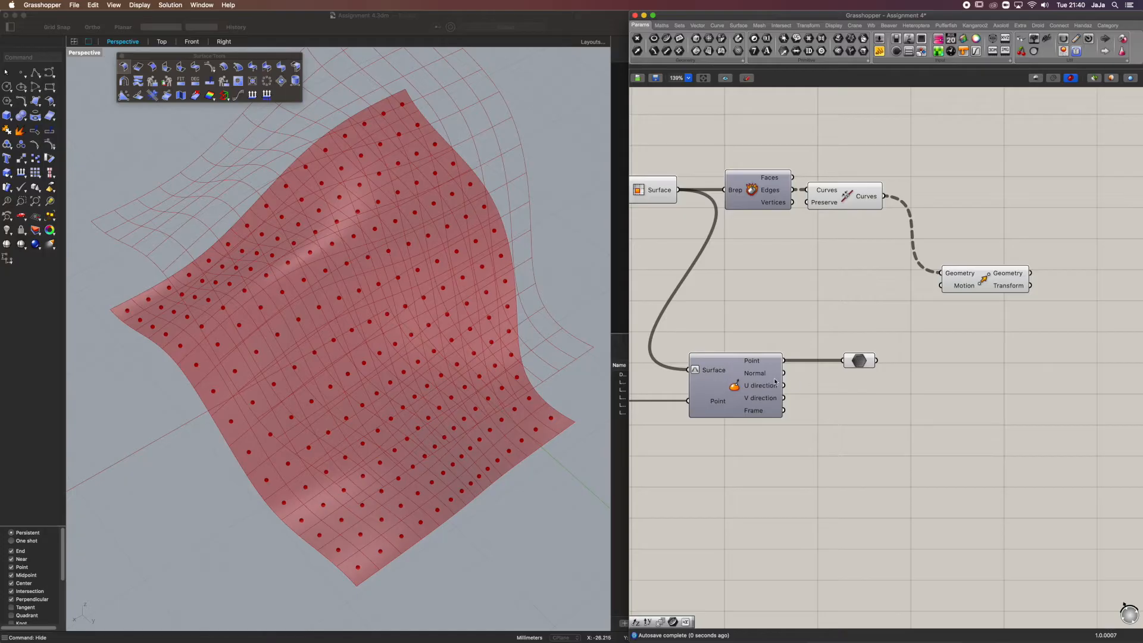
pyautogui.moveTo(784, 373); pyautogui.dragTo(942, 286)
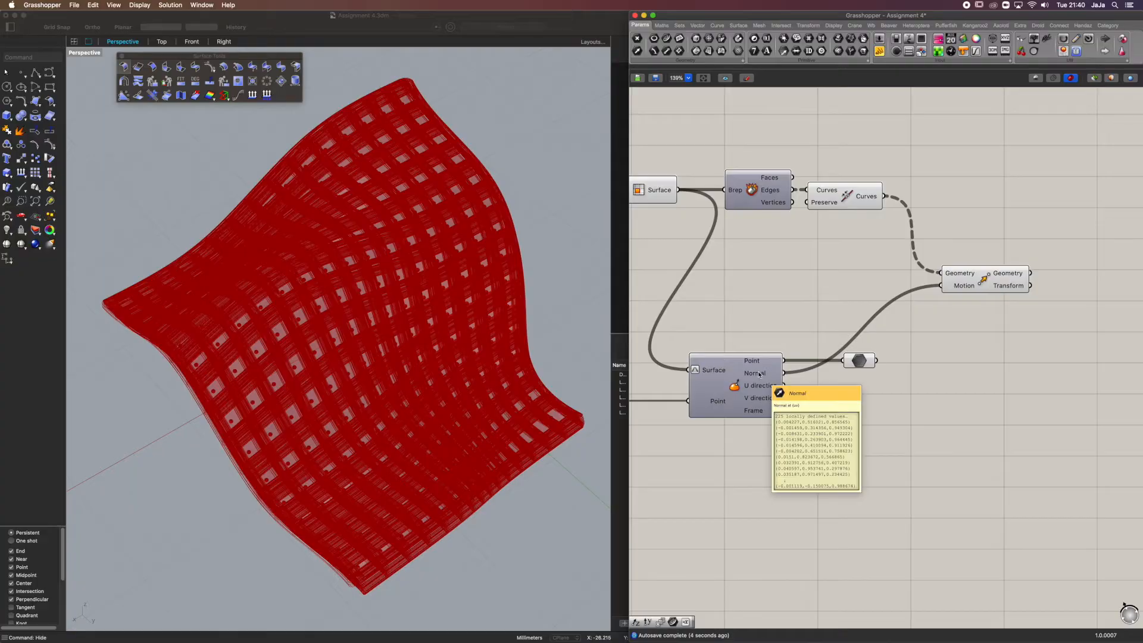
# Compare the data structures of Curves and Normal, graft the Normal output, and inspect the moved cell outlines
pyautogui.rightClick(953, 276)
pyautogui.rightClick(953, 277)
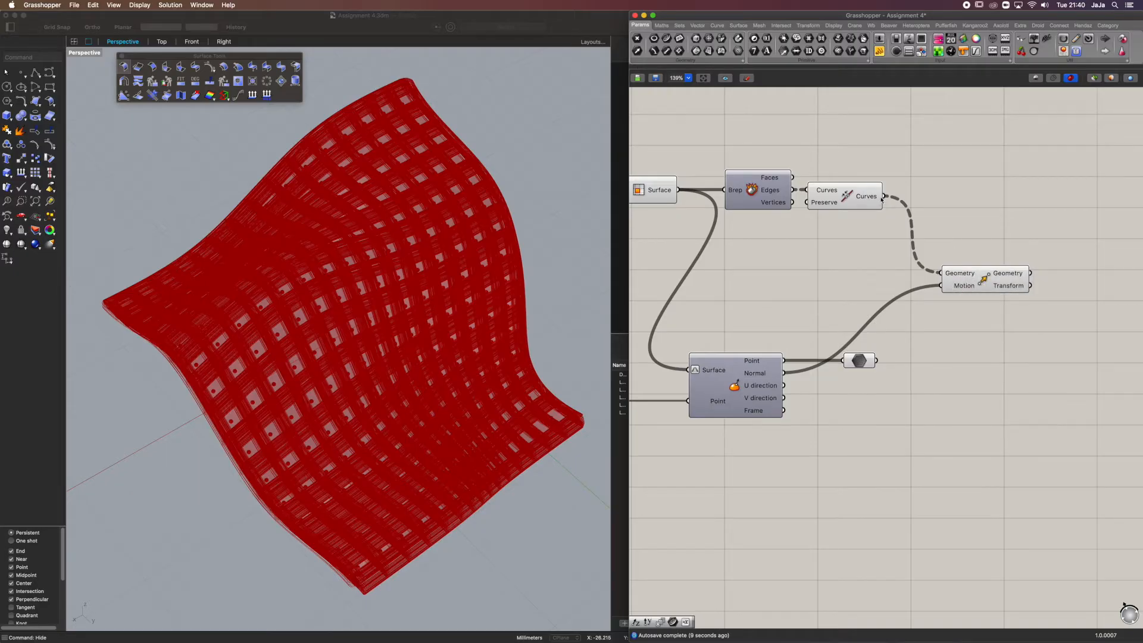
pyautogui.moveTo(869, 201)
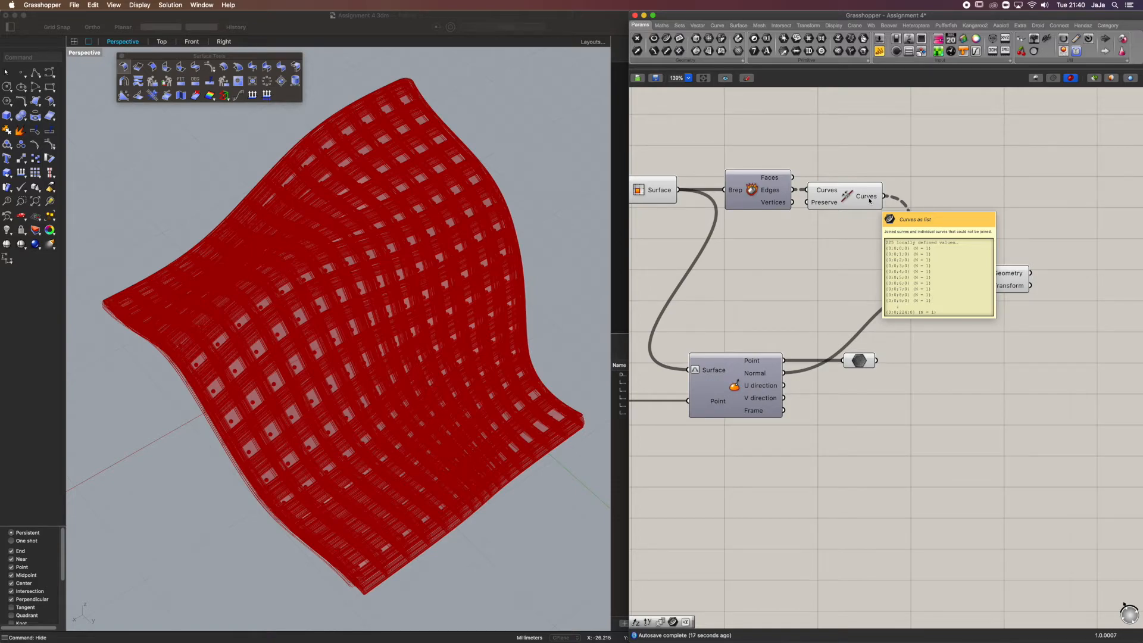
pyautogui.moveTo(770, 378)
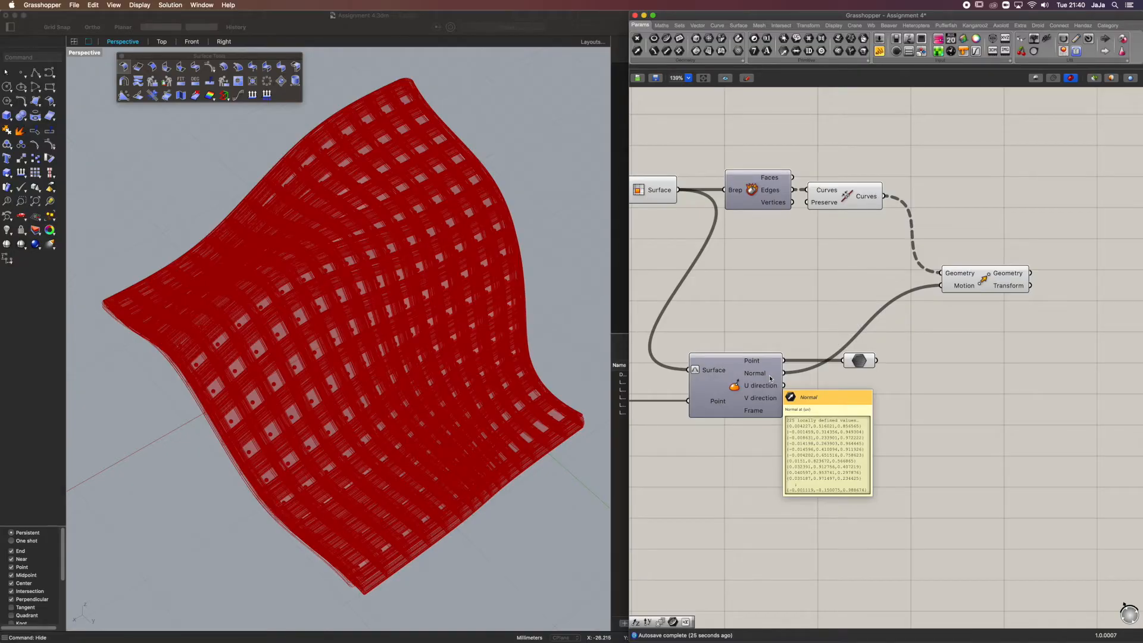
pyautogui.rightClick(770, 379)
pyautogui.click(799, 420)
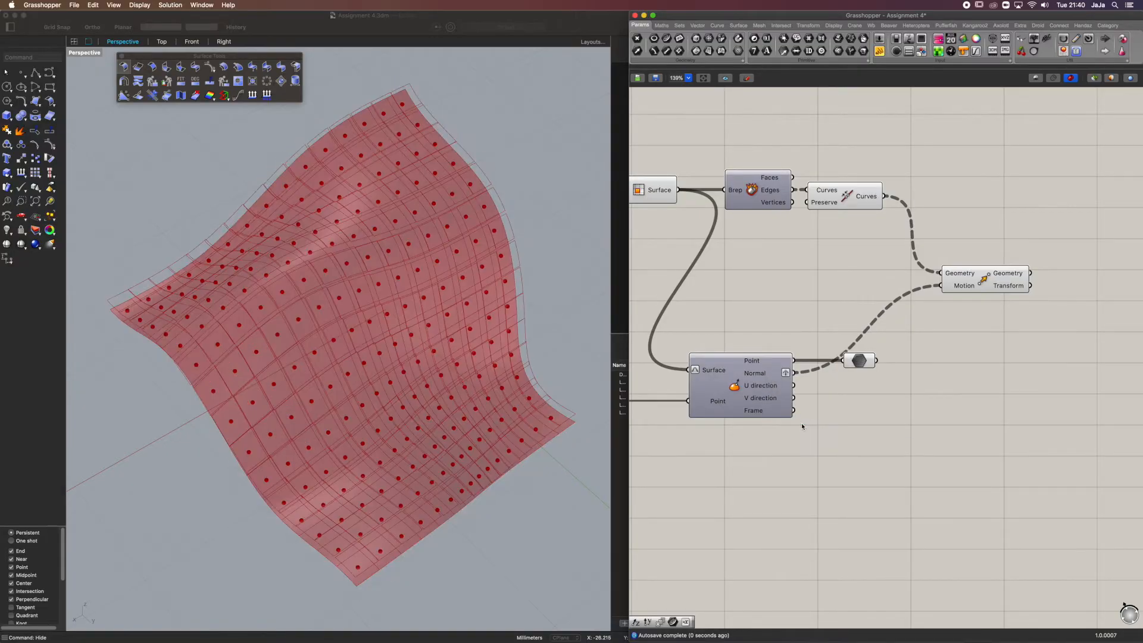
pyautogui.moveTo(770, 376)
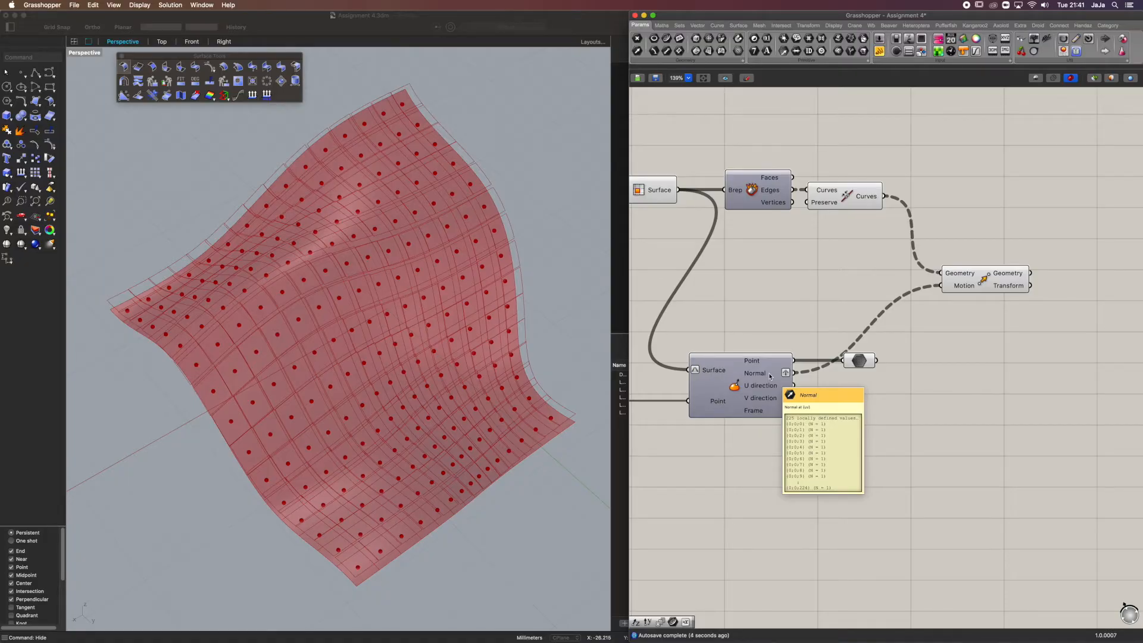
pyautogui.click(945, 272)
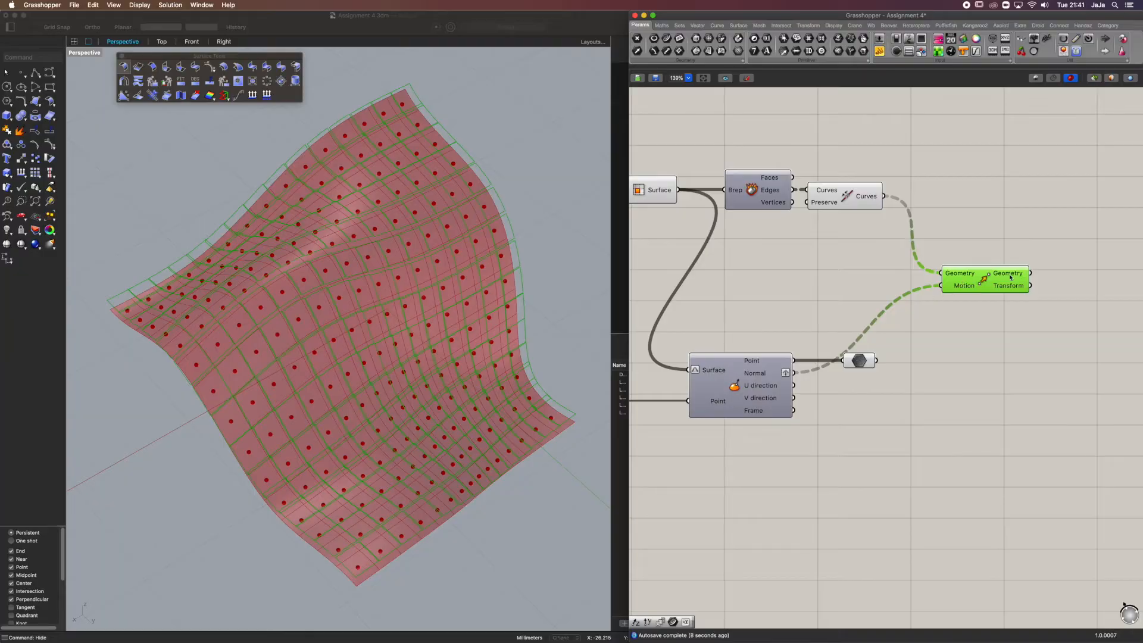
pyautogui.moveTo(1020, 275)
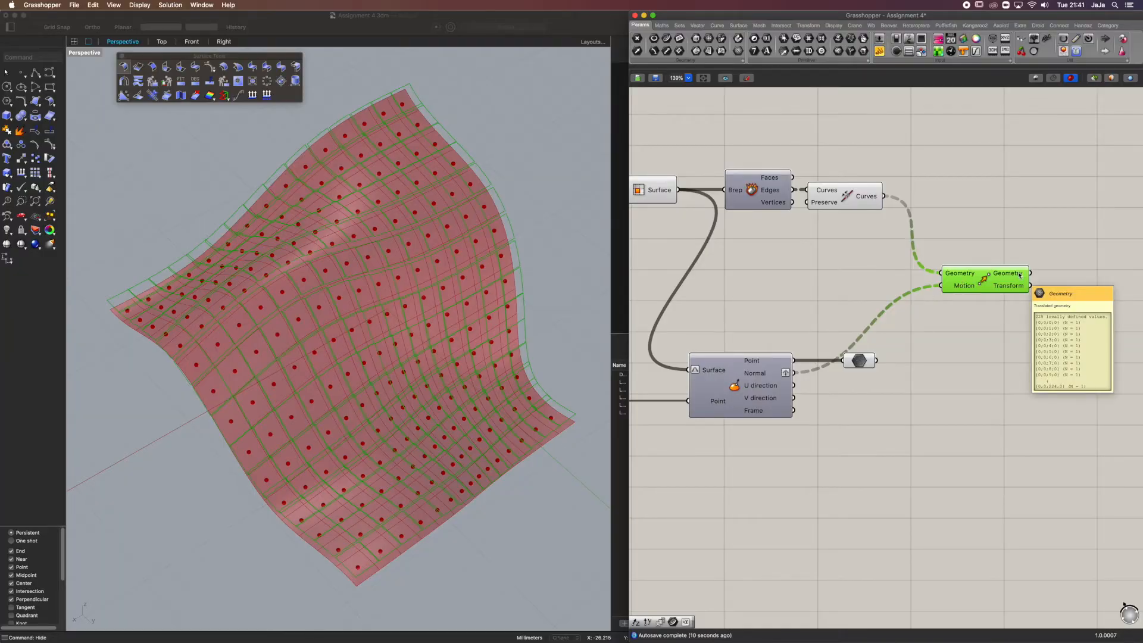
pyautogui.moveTo(499, 352); pyautogui.dragTo(471, 246, button='right')
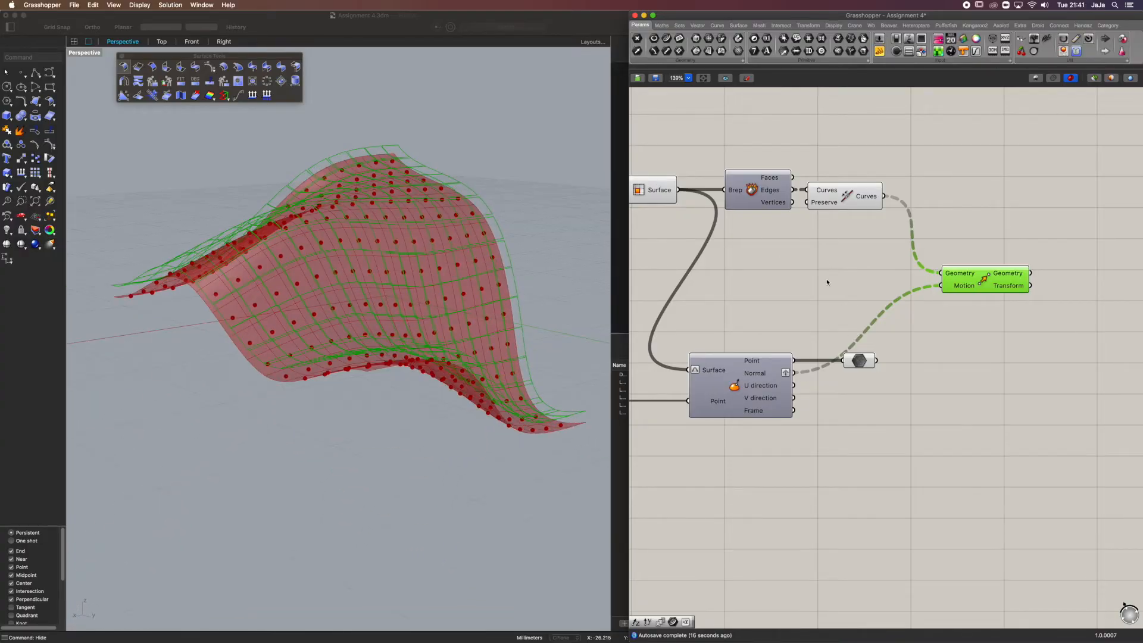
# Add an Amplitude component and feed the grafted Normal output into its Vector input, keeping the existing Motion connection
pyautogui.doubleClick(827, 281)
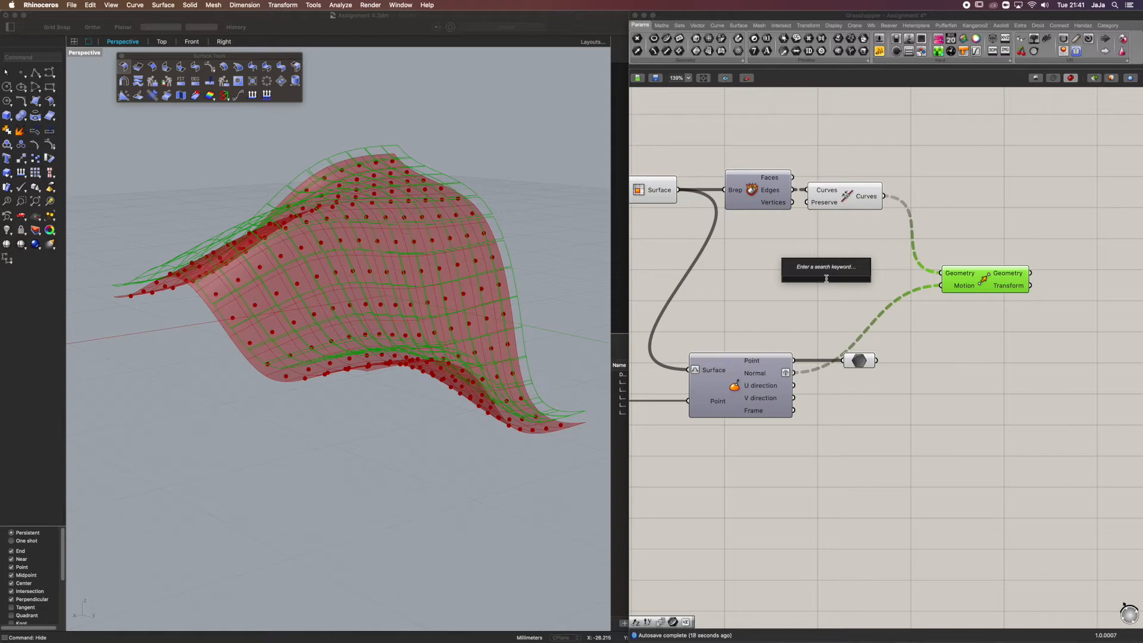
pyautogui.write('ampl')
pyautogui.click(812, 272)
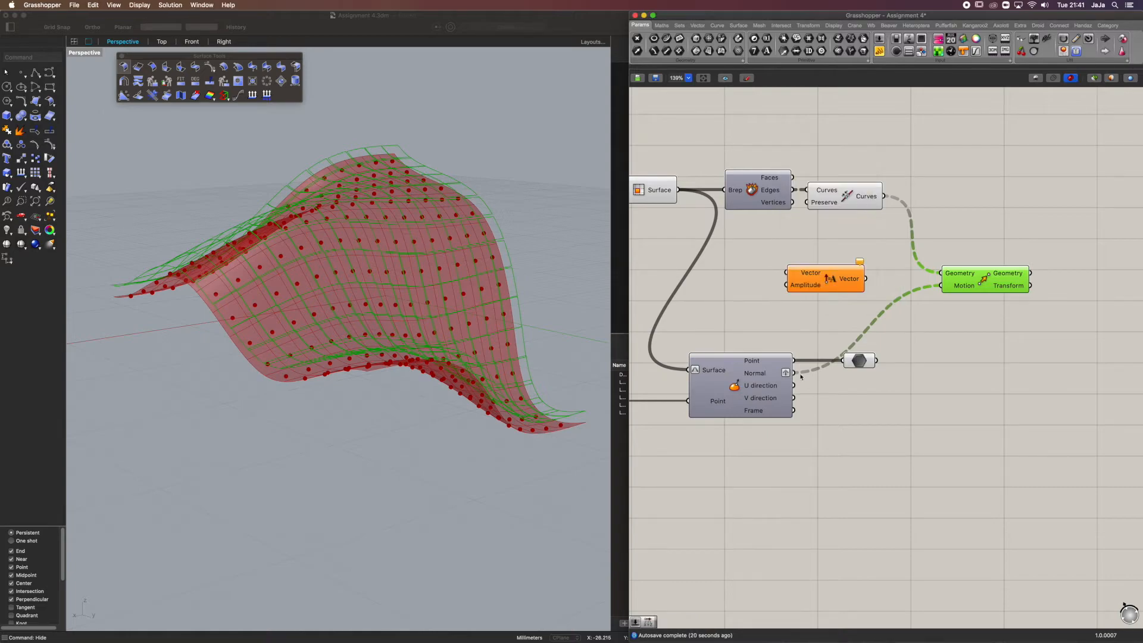
pyautogui.moveTo(794, 373); pyautogui.dragTo(980, 357)
pyautogui.press('super+z')
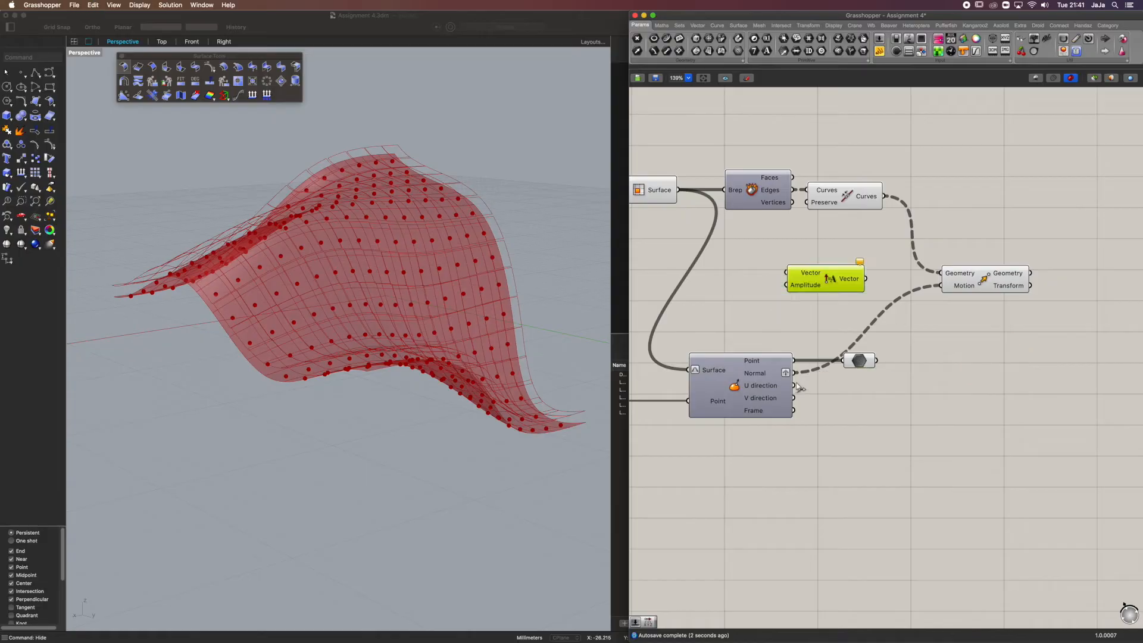
# Add a Number Slider with the value 0.05 and connect it to the Amplitude input
pyautogui.doubleClick(716, 316)
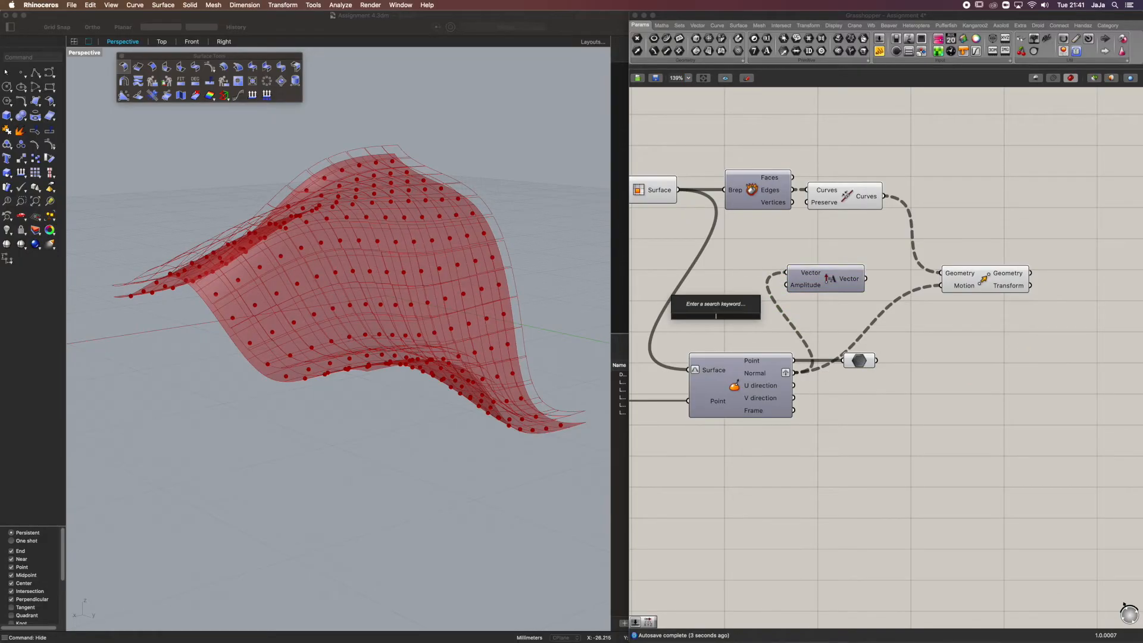
pyautogui.write('0')
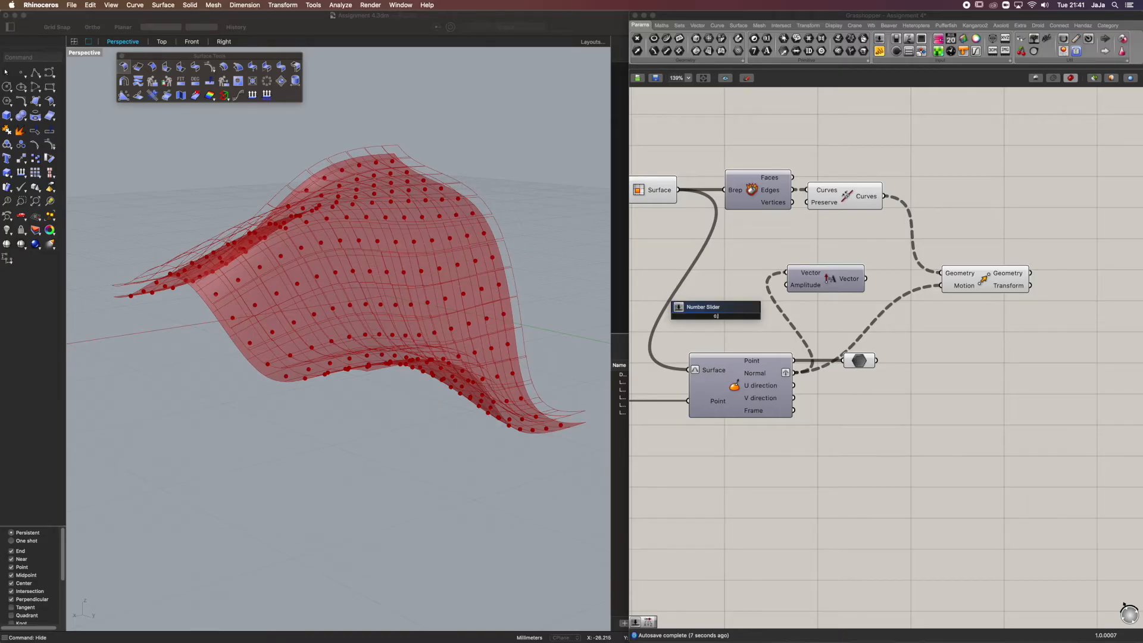
pyautogui.write('.054')
pyautogui.press('BackSpace')
pyautogui.press('Return')
pyautogui.moveTo(779, 316); pyautogui.dragTo(786, 285)
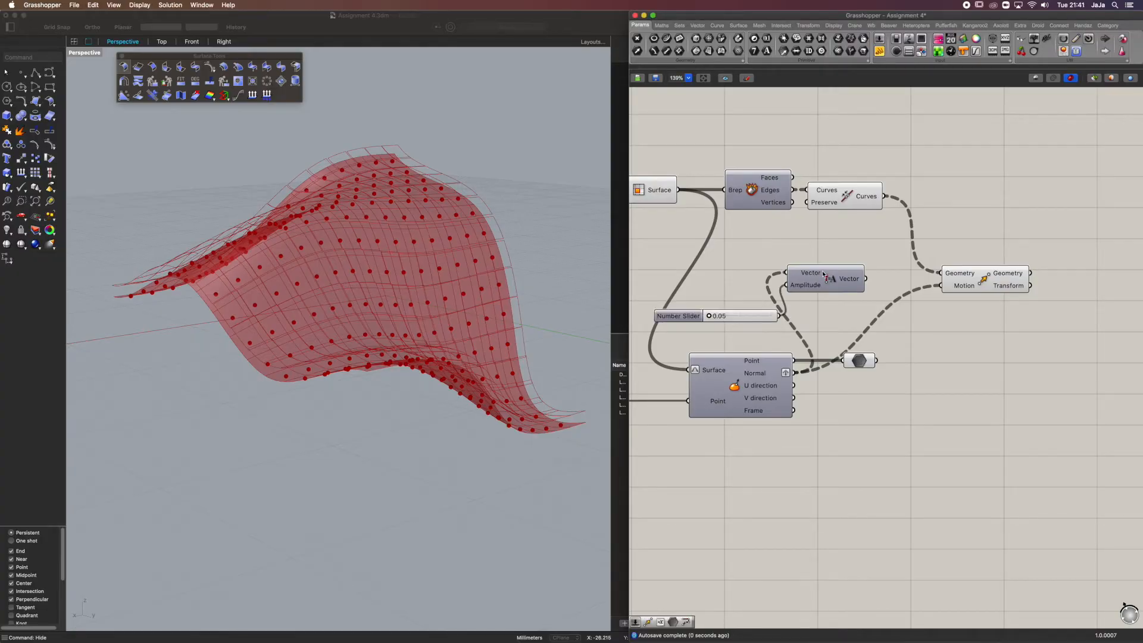
# Connect the Amplitude component's Vector output to Move's Motion input, rearrange these components, and raise the slider to 3.56
pyautogui.moveTo(867, 278); pyautogui.dragTo(941, 285)
pyautogui.moveTo(831, 280); pyautogui.dragTo(871, 287)
pyautogui.moveTo(708, 317); pyautogui.dragTo(701, 291)
pyautogui.moveTo(1038, 337); pyautogui.dragTo(766, 272)
pyautogui.moveTo(835, 293); pyautogui.dragTo(667, 269, button='right')
pyautogui.moveTo(668, 268); pyautogui.dragTo(948, 278)
pyautogui.click(932, 367)
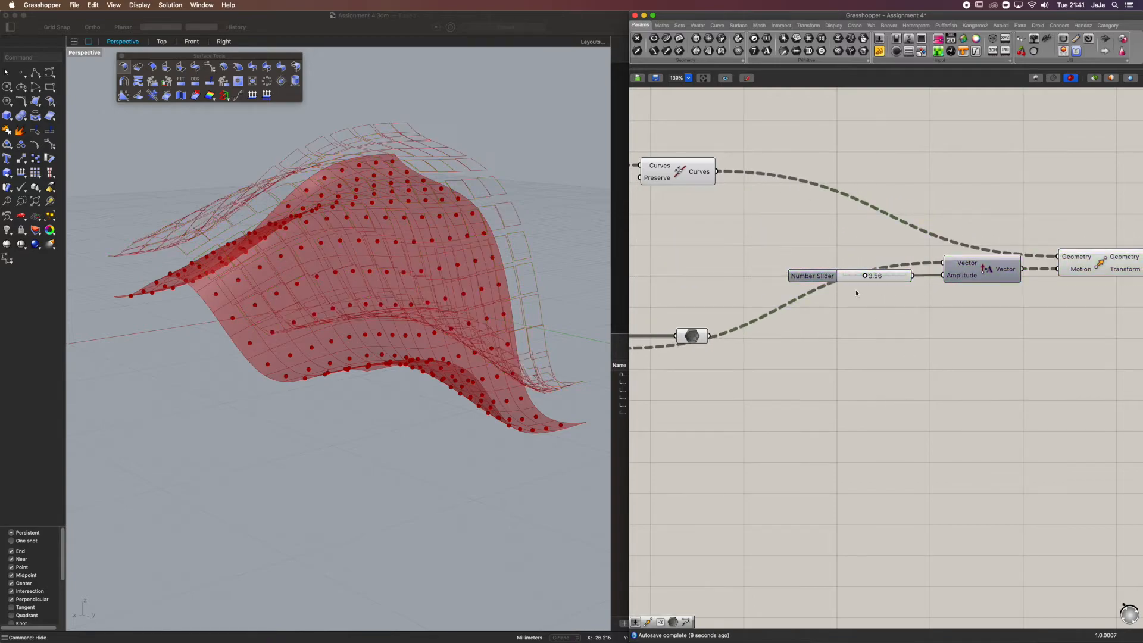
# Inspect the offset cell outlines from above and shift the Amplitude component closer to its Number Slider
pyautogui.scroll(-2, 796, 313)
pyautogui.moveTo(438, 156); pyautogui.dragTo(433, 231, button='right')
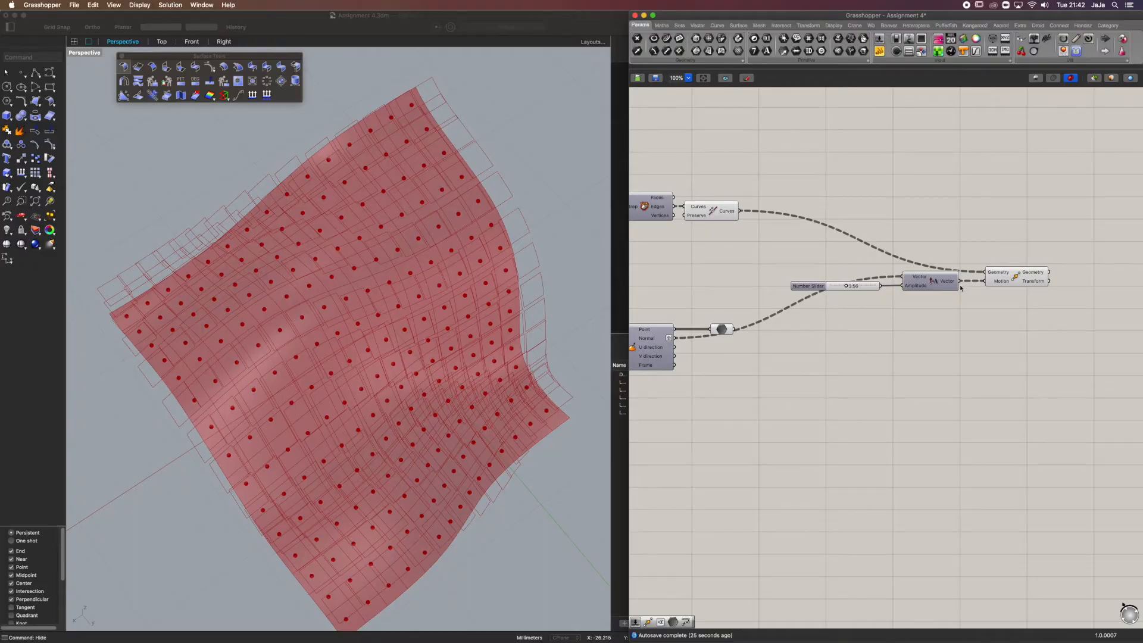
pyautogui.moveTo(932, 287); pyautogui.dragTo(919, 288)
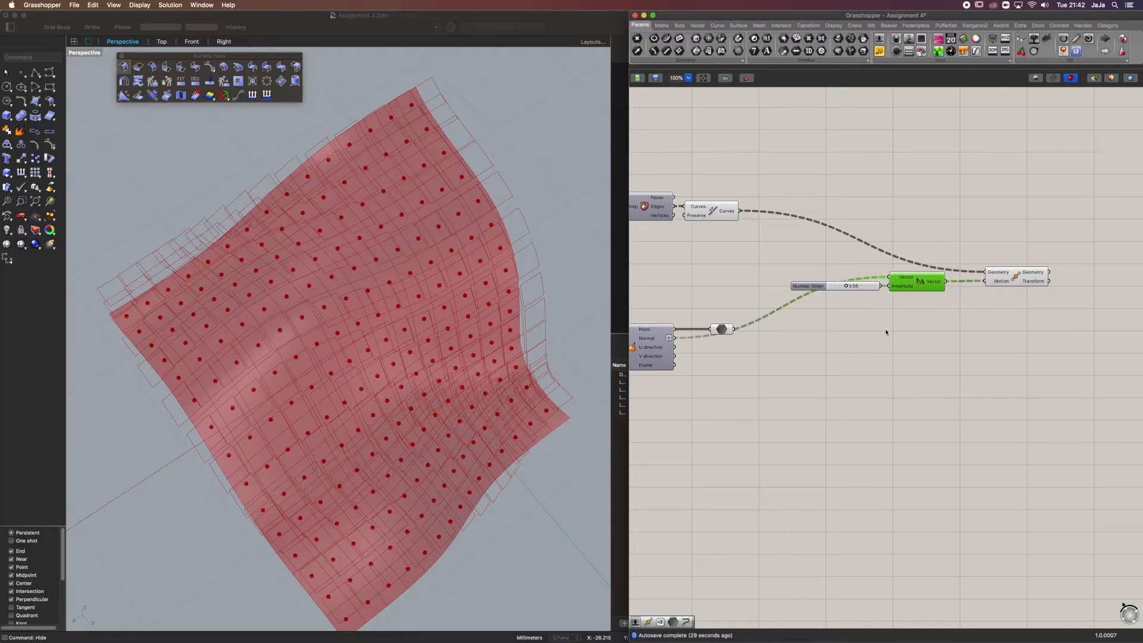
pyautogui.click(936, 255)
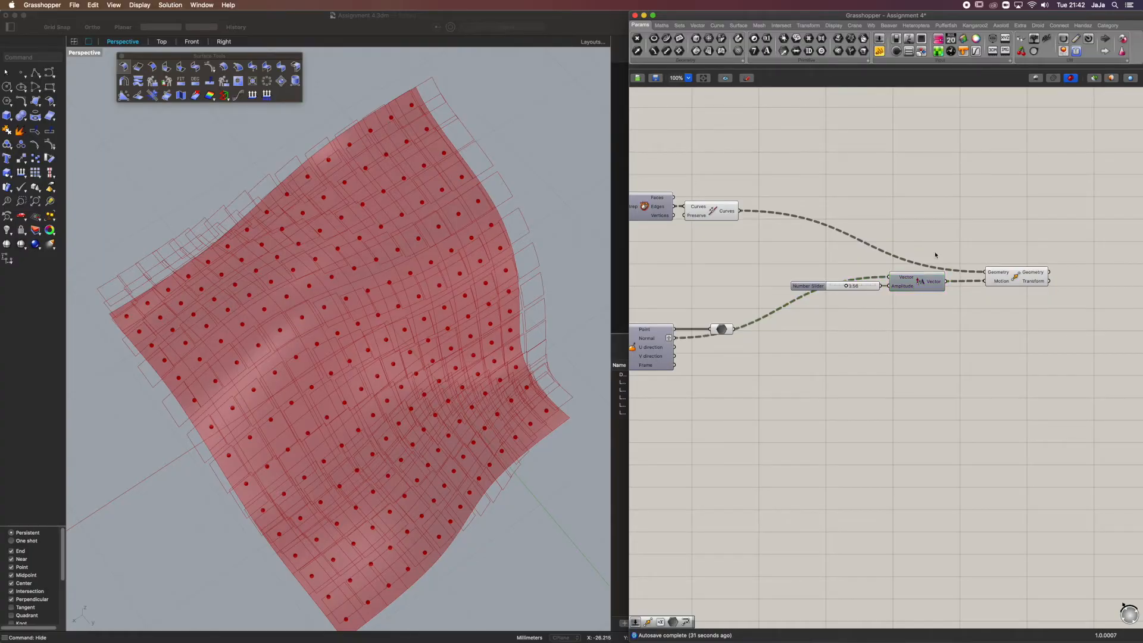
pyautogui.moveTo(863, 289); pyautogui.dragTo(863, 290)
pyautogui.click(897, 302)
pyautogui.click(1016, 287)
pyautogui.click(1046, 327)
# Add a Scale NU component after Move, connect Move's Geometry output to its Geometry input, and check its Plane input
pyautogui.moveTo(1072, 308); pyautogui.dragTo(967, 295, button='right')
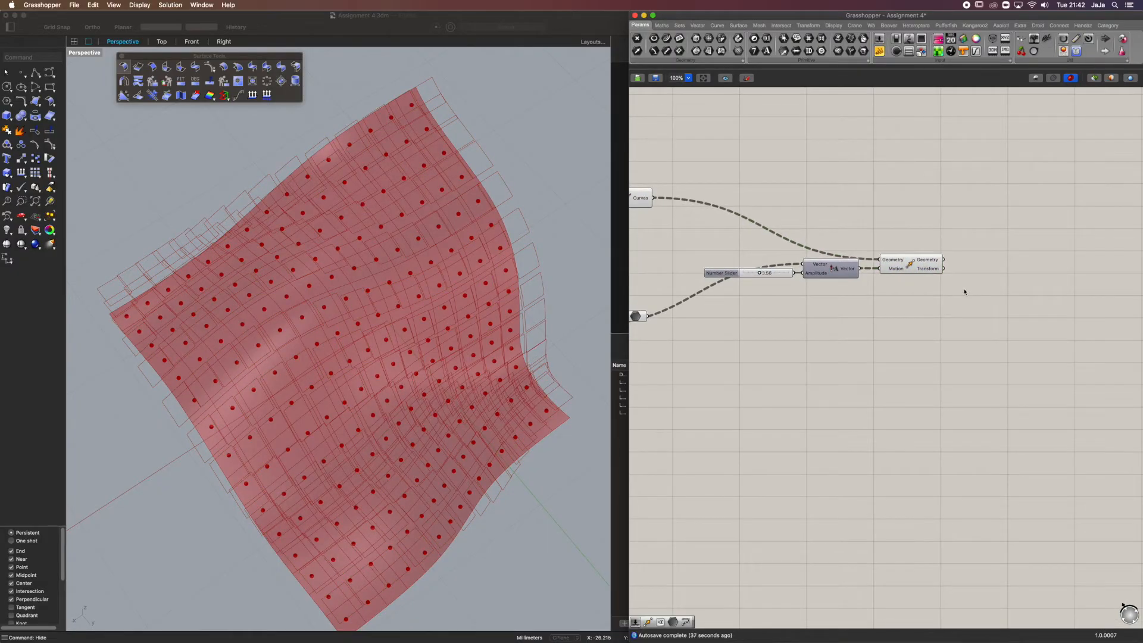
pyautogui.doubleClick(1023, 290)
pyautogui.write('scale')
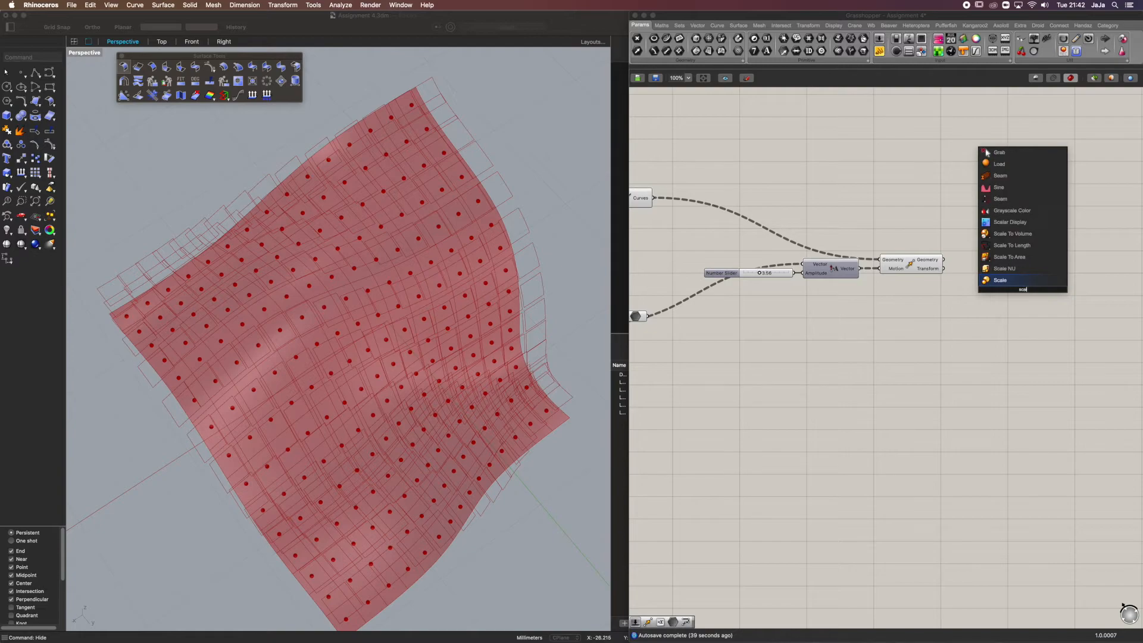
pyautogui.click(1013, 278)
pyautogui.moveTo(991, 271); pyautogui.dragTo(944, 260)
pyautogui.moveTo(1022, 289); pyautogui.dragTo(1039, 277)
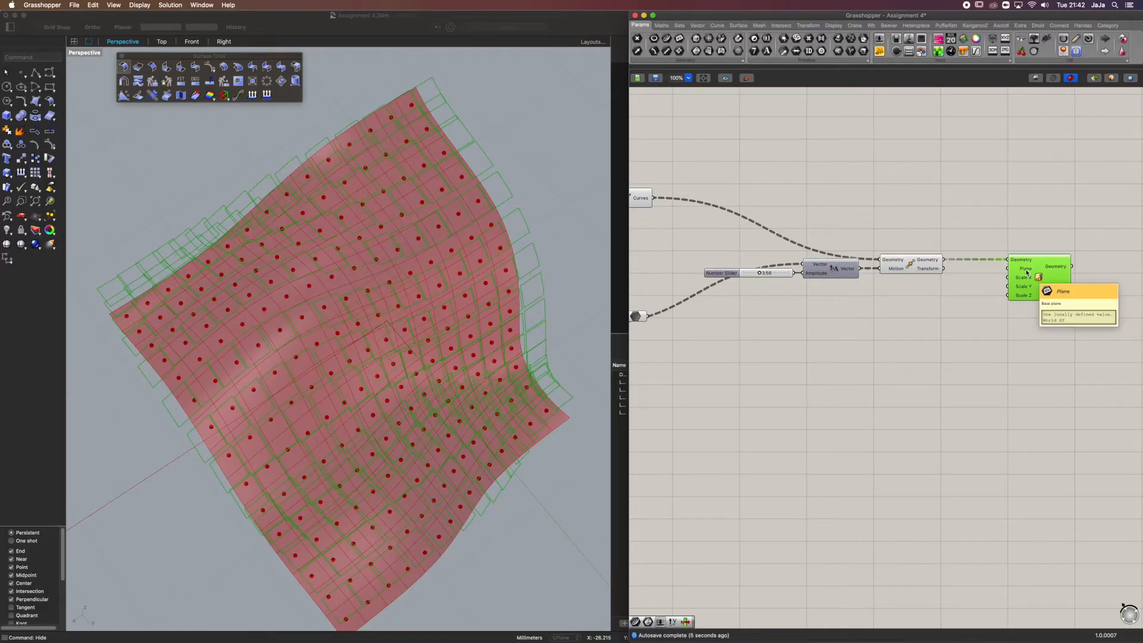
pyautogui.moveTo(825, 306); pyautogui.dragTo(915, 303, button='right')
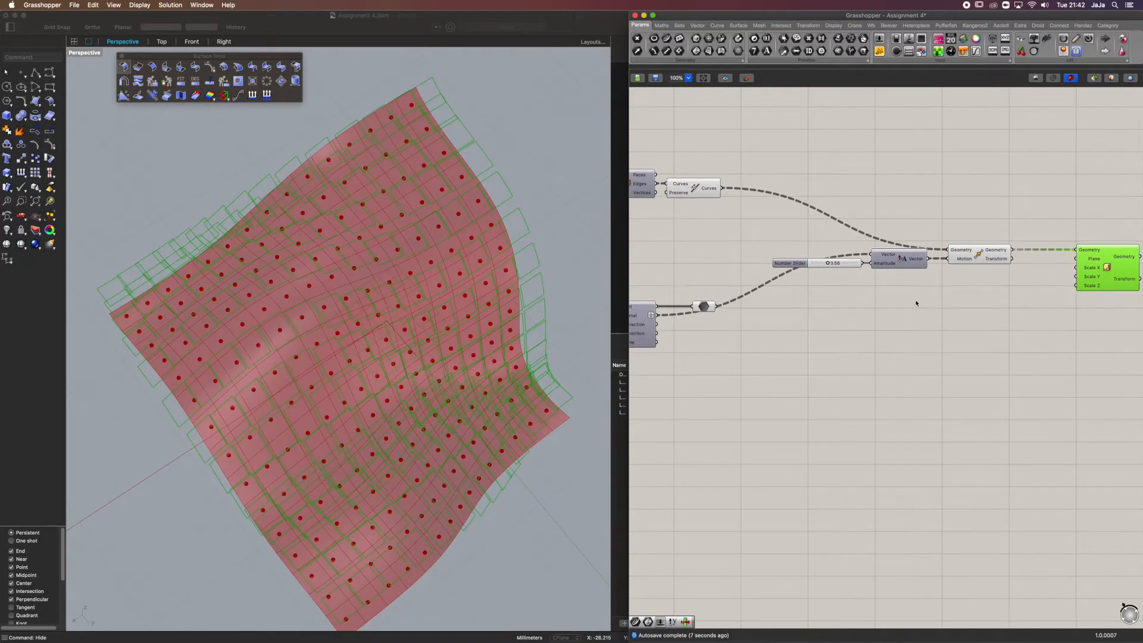
# Duplicate the amplitude Number Slider, Amplitude and Move components together and place the copies below the originals
pyautogui.moveTo(741, 245); pyautogui.dragTo(807, 237, button='right')
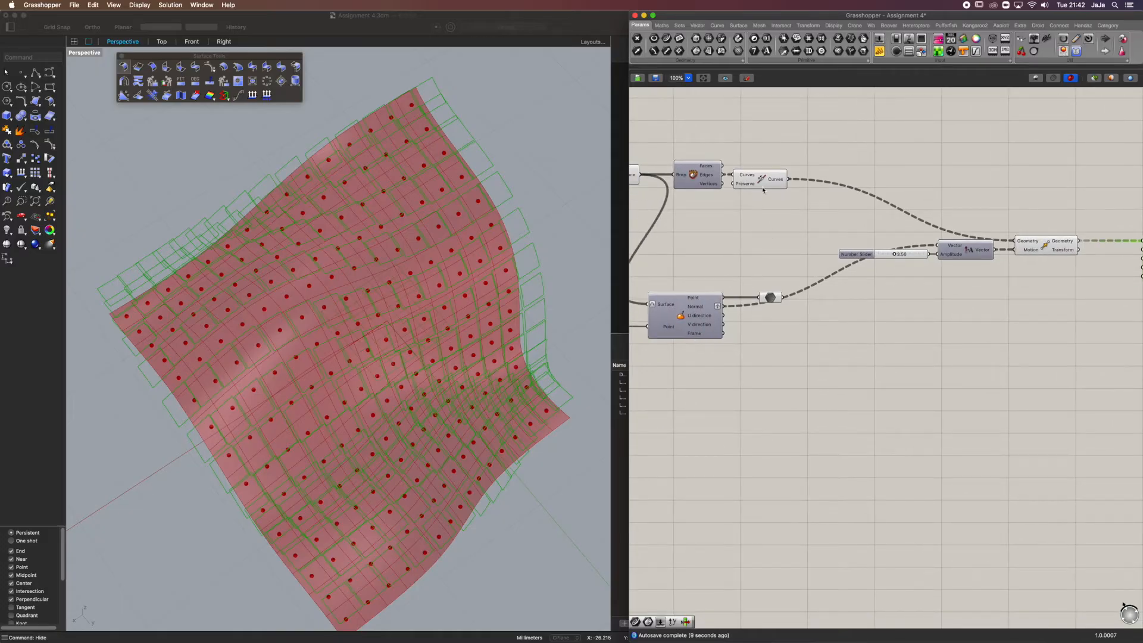
pyautogui.moveTo(405, 242); pyautogui.dragTo(516, 176, button='right')
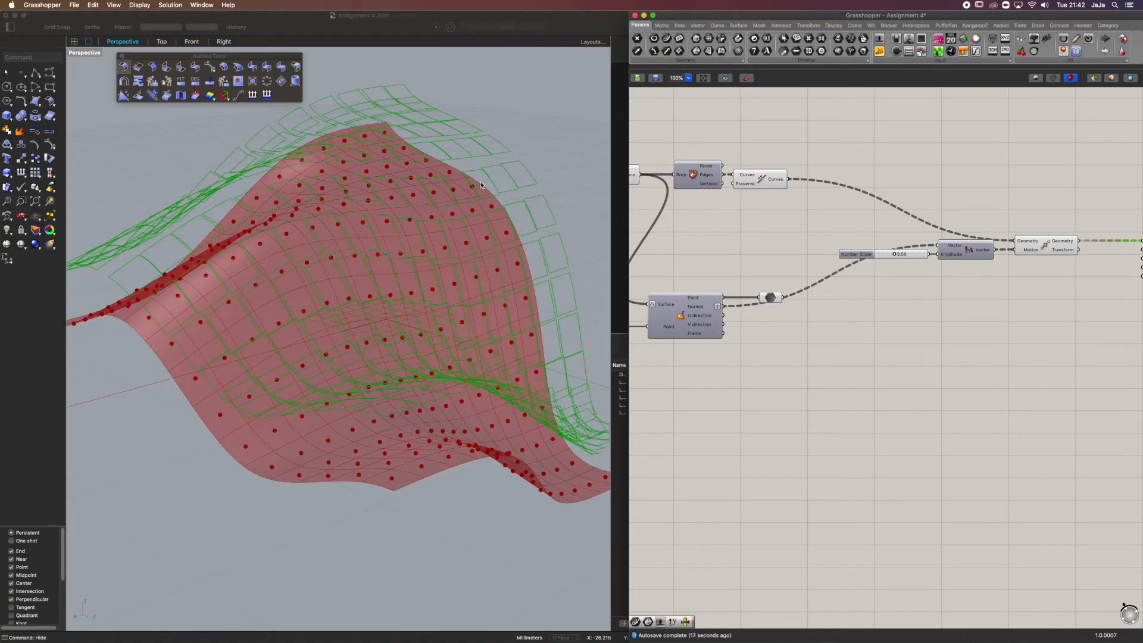
pyautogui.hscroll(3, 821, 306)
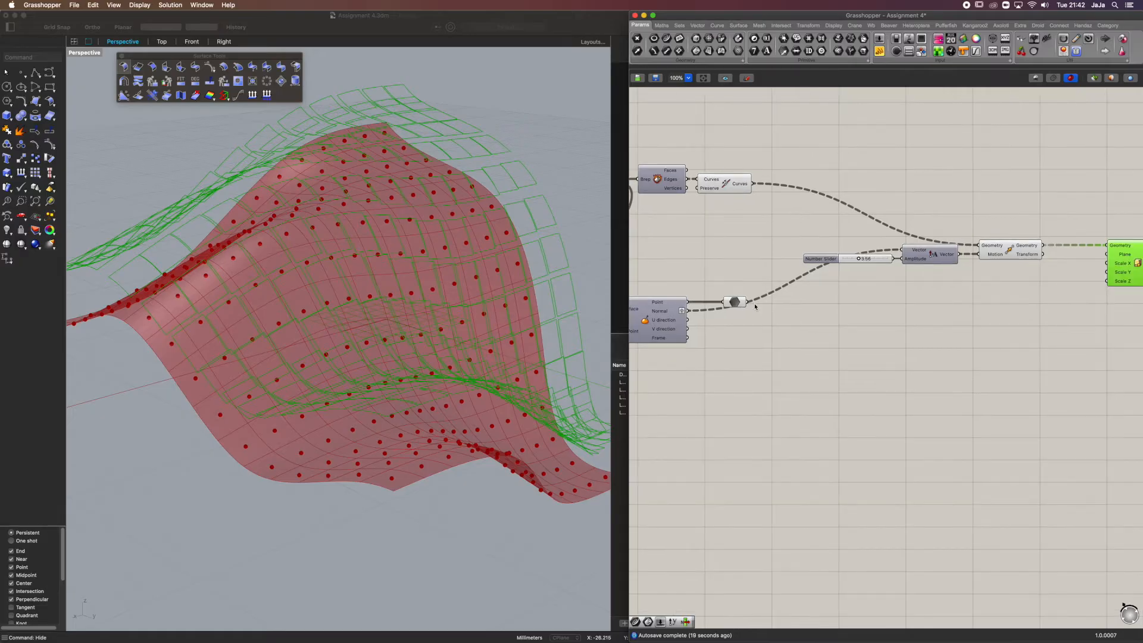
pyautogui.click(733, 304)
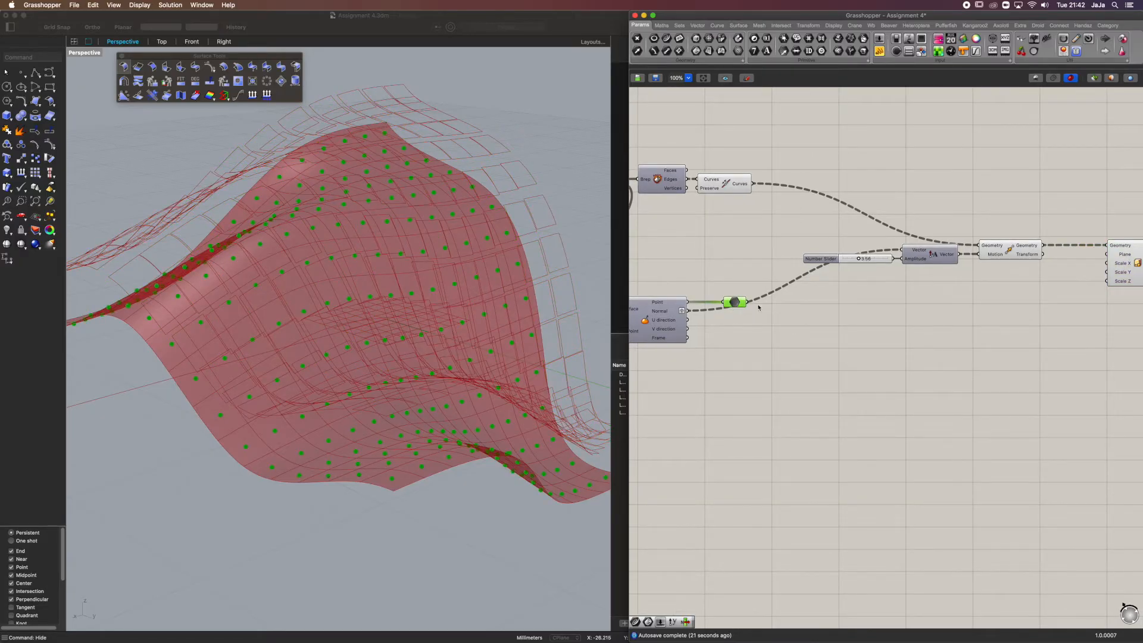
pyautogui.click(1009, 255)
pyautogui.moveTo(1026, 220); pyautogui.dragTo(877, 289)
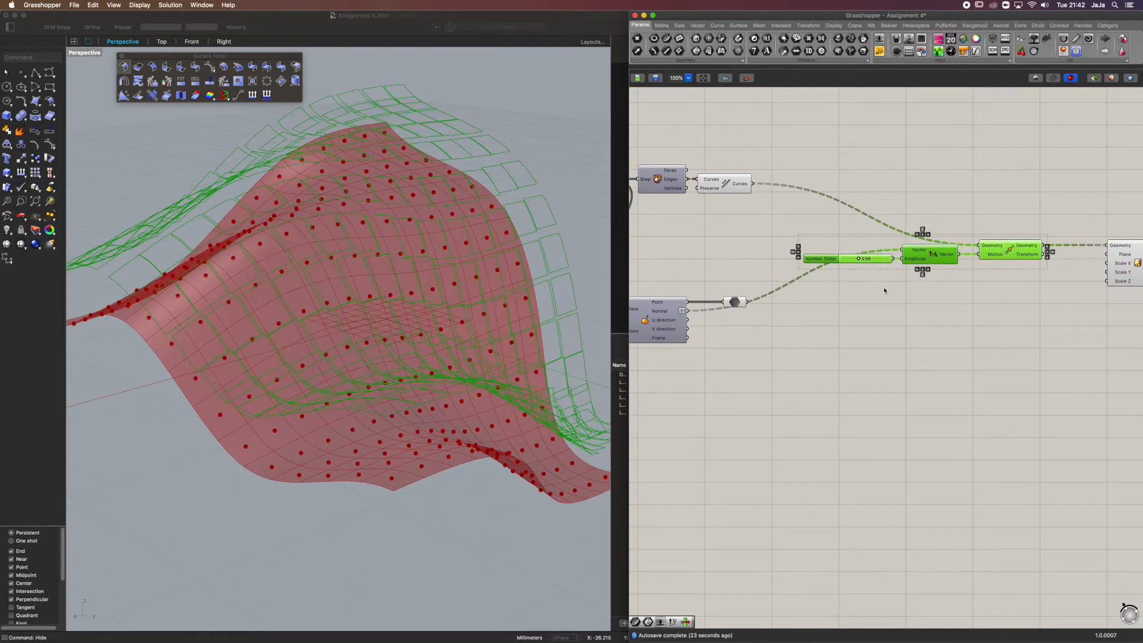
pyautogui.keyDown('alt'); pyautogui.moveTo(1007, 251); pyautogui.dragTo(997, 347); pyautogui.keyUp('alt')
pyautogui.click(990, 304)
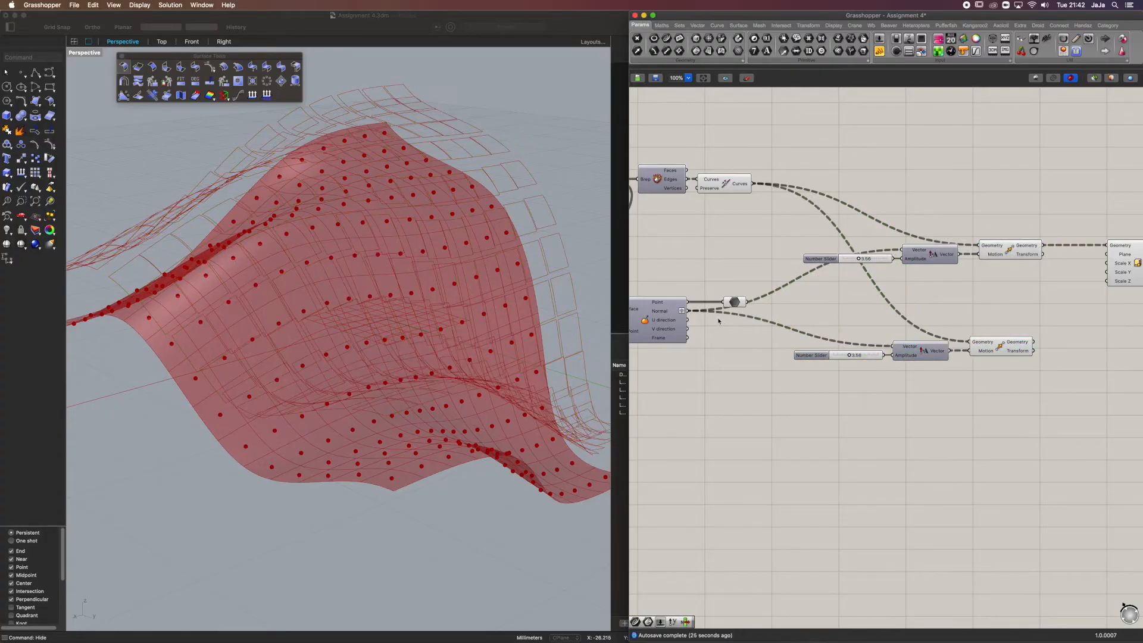
# Connect the Point parameter to the duplicated Move's Geometry input and graft that input
pyautogui.moveTo(748, 303); pyautogui.dragTo(971, 341)
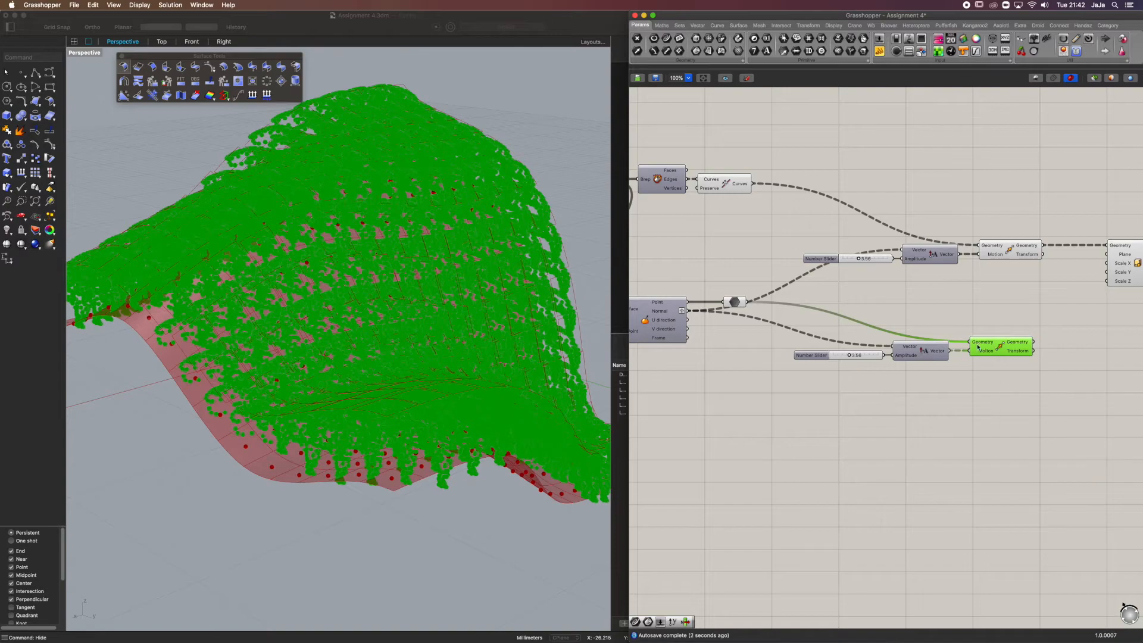
pyautogui.rightClick(983, 343)
pyautogui.click(1005, 416)
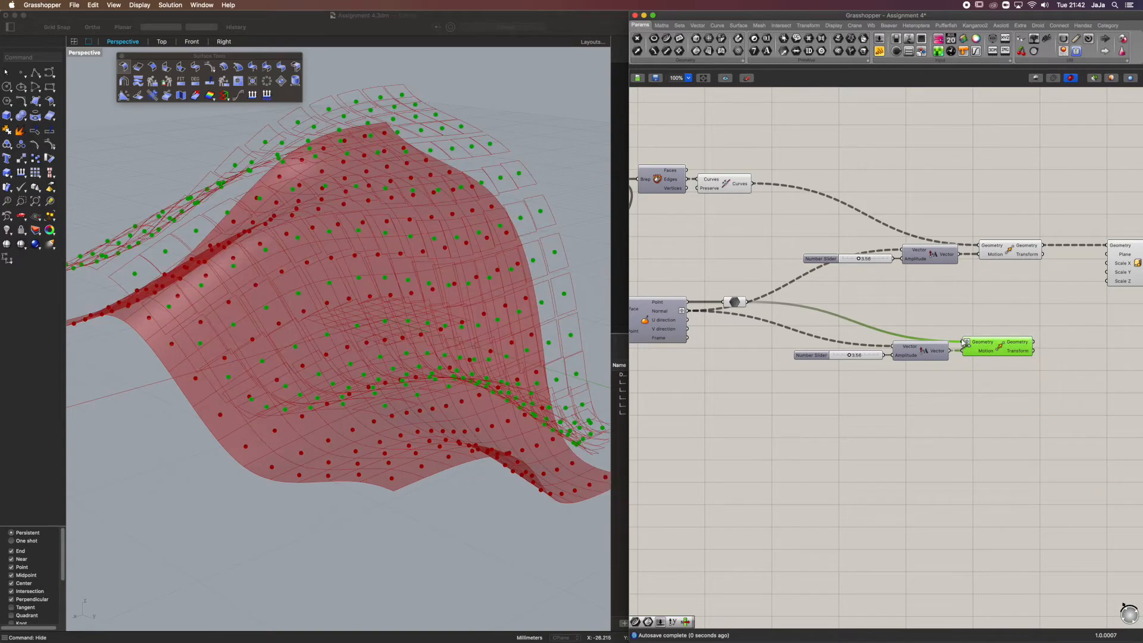
pyautogui.click(988, 315)
pyautogui.moveTo(1020, 339); pyautogui.dragTo(886, 360, button='right')
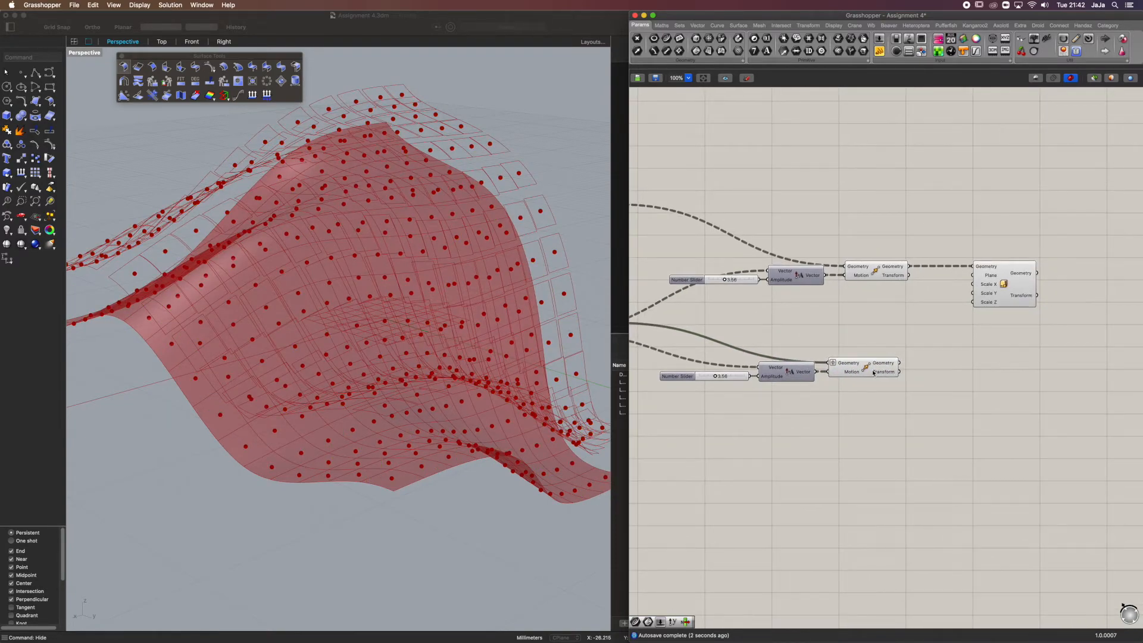
# Inspect the moved centre points among the offset outlines and connect the lower Move's Geometry output to Scale NU's Plane input
pyautogui.click(873, 373)
pyautogui.moveTo(512, 286); pyautogui.dragTo(461, 236, button='right')
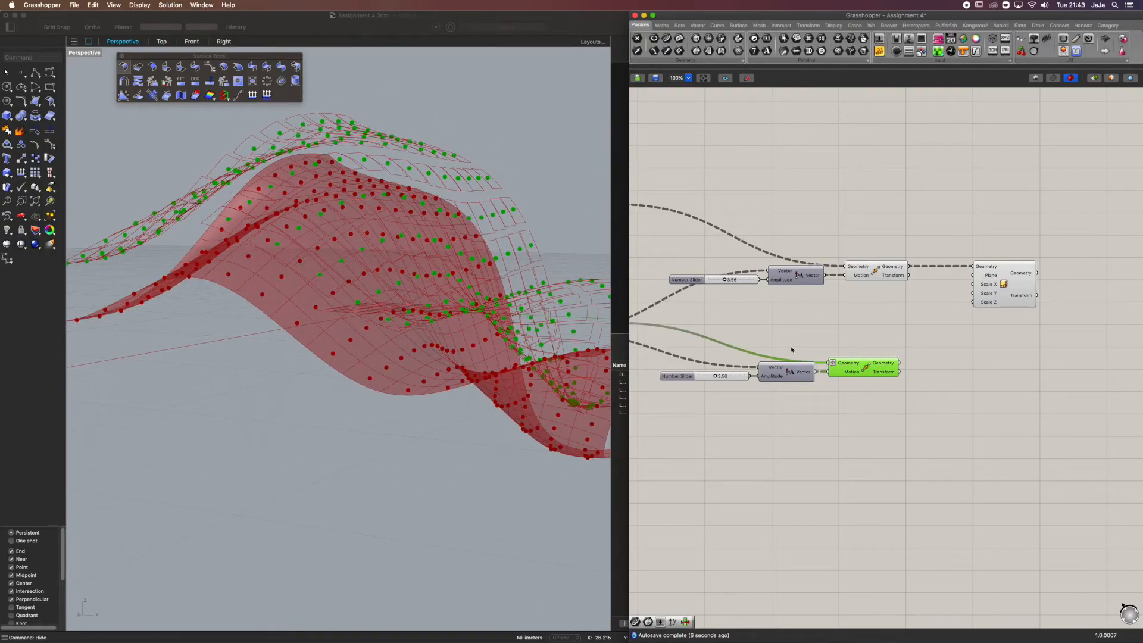
pyautogui.moveTo(455, 283); pyautogui.dragTo(456, 363, button='right')
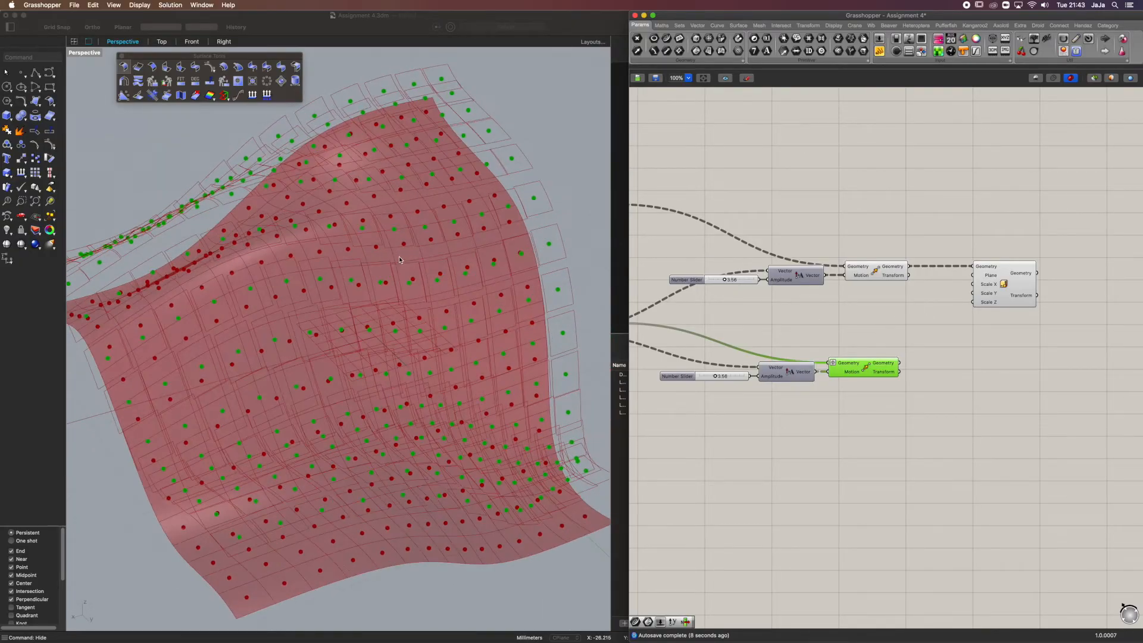
pyautogui.scroll(5, 562, 228)
pyautogui.moveTo(562, 228); pyautogui.dragTo(534, 208, button='right')
pyautogui.moveTo(930, 374); pyautogui.dragTo(855, 388, button='right')
pyautogui.moveTo(856, 388); pyautogui.dragTo(951, 311)
pyautogui.moveTo(940, 299)
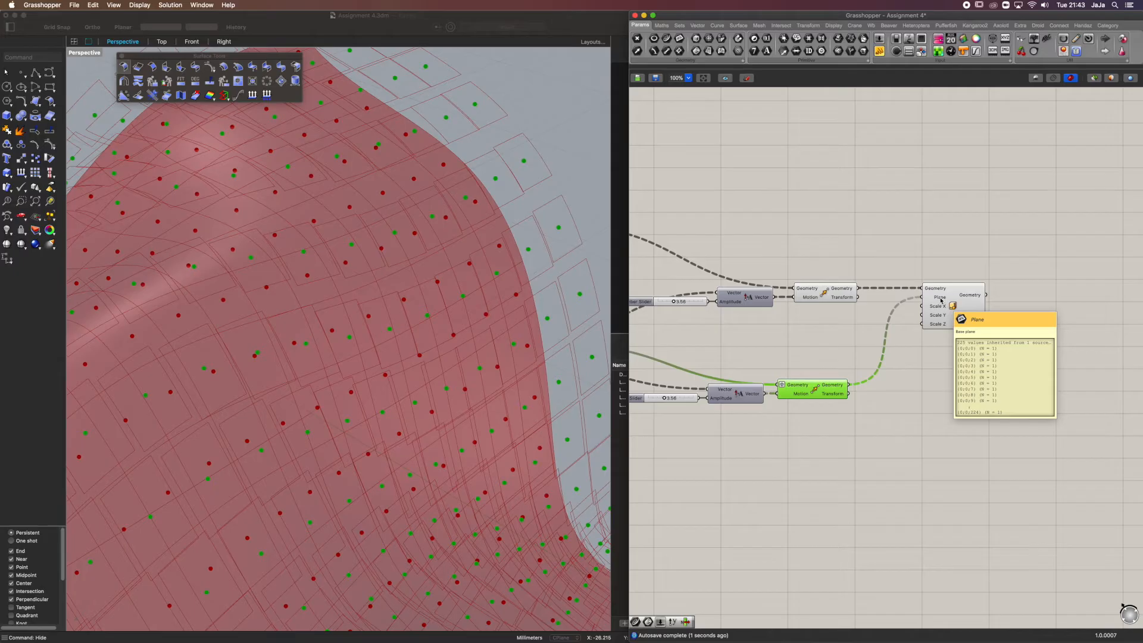
# Space Scale NU further from the Move components and add a relay on its Plane wire, aligned with that input
pyautogui.moveTo(941, 299); pyautogui.dragTo(1012, 299)
pyautogui.doubleClick(924, 336)
pyautogui.moveTo(924, 335); pyautogui.dragTo(920, 297)
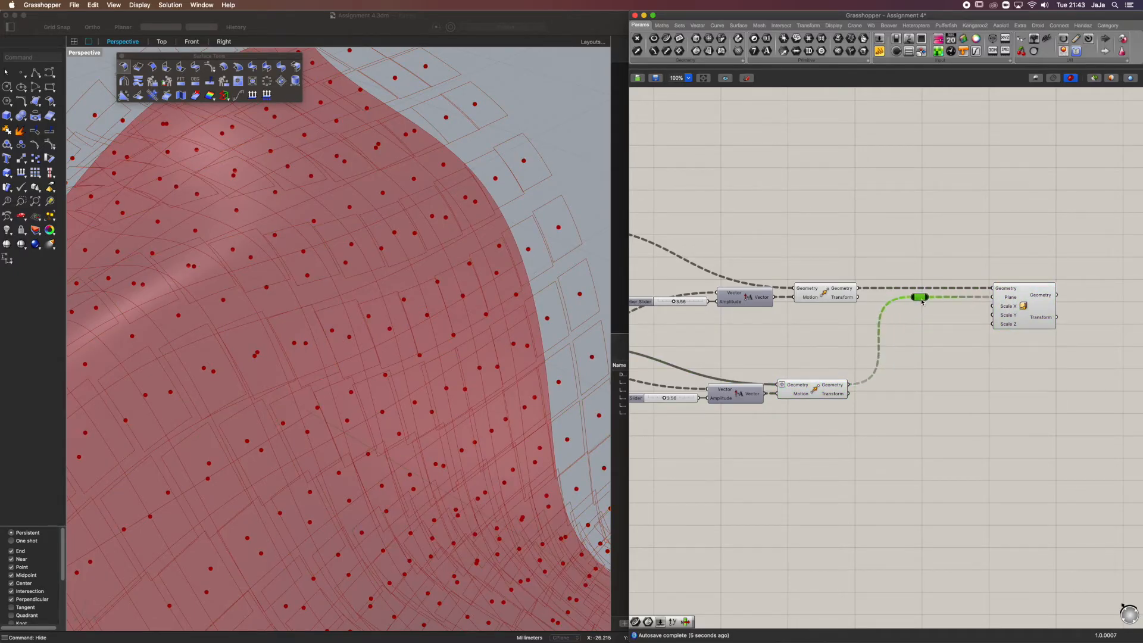
# Add a Number Slider with the value 0.5 and place it beneath the relay, near Scale NU's scale inputs
pyautogui.doubleClick(945, 354)
pyautogui.write('0.')
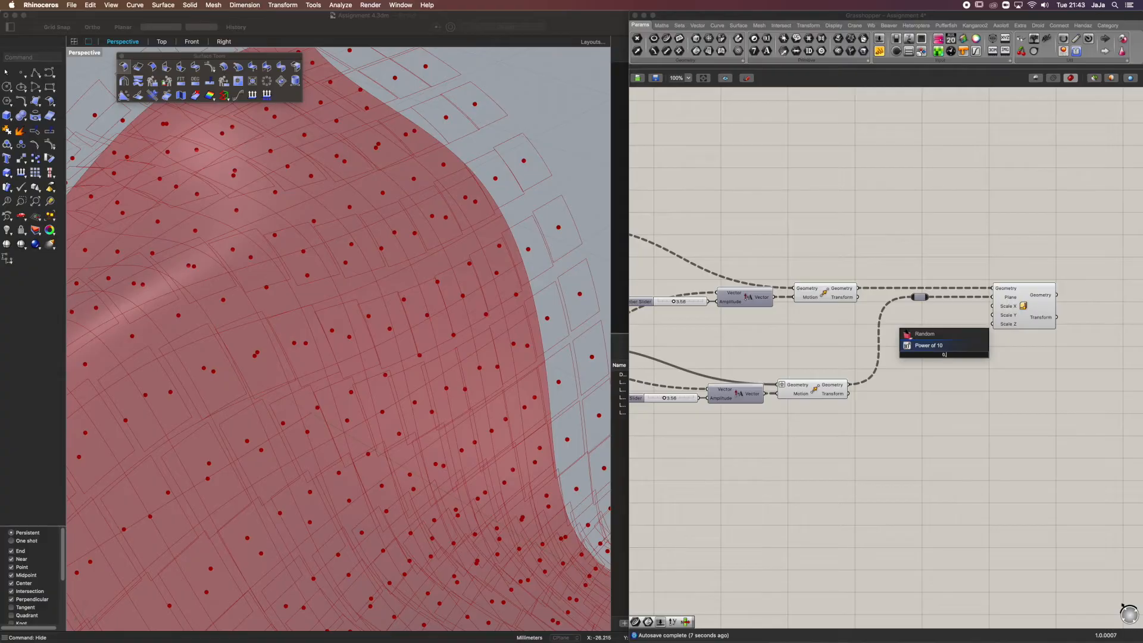
pyautogui.write('5')
pyautogui.press('Return')
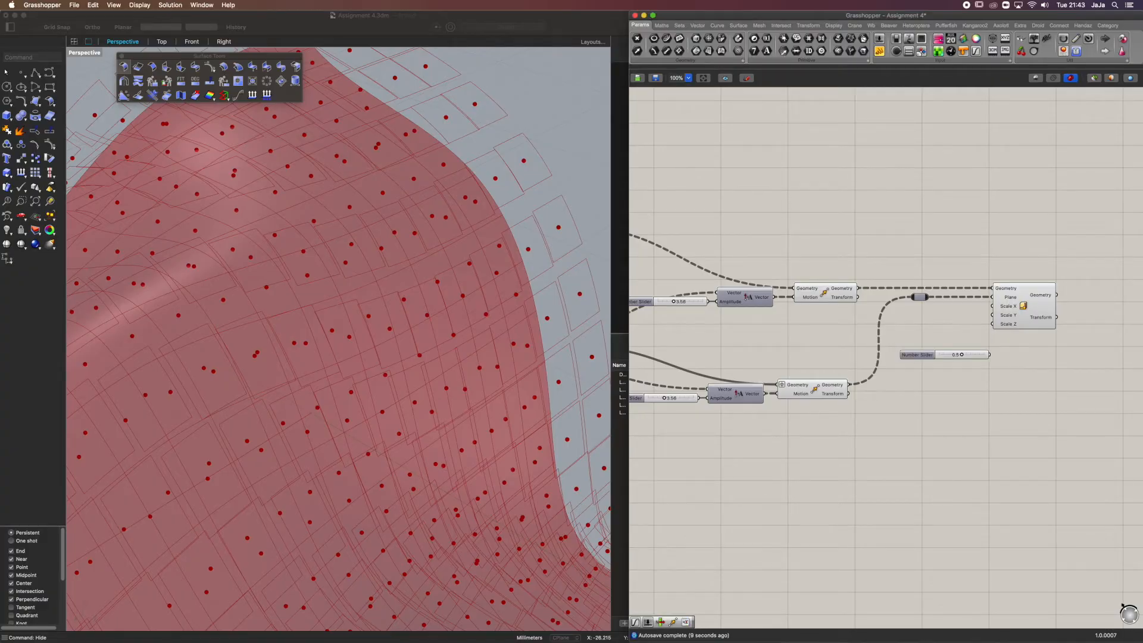
pyautogui.moveTo(976, 357); pyautogui.dragTo(935, 332)
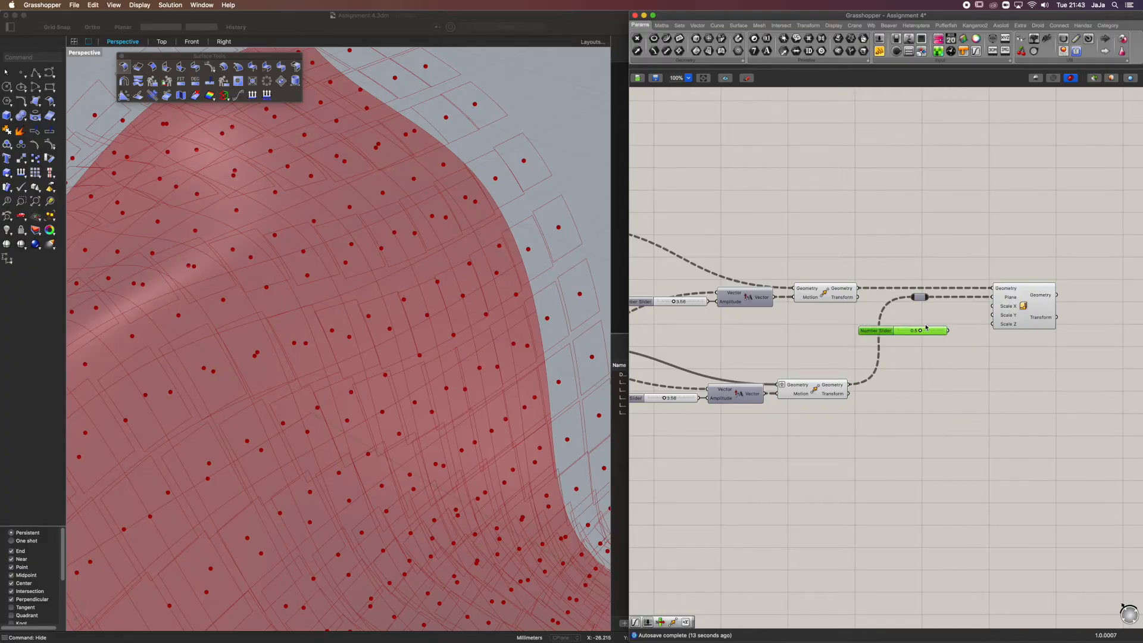
pyautogui.moveTo(917, 334)
pyautogui.mouseDown()
pyautogui.moveTo(938, 333)
pyautogui.moveTo(907, 339)
pyautogui.moveTo(934, 339)
pyautogui.mouseUp()
pyautogui.moveTo(948, 331); pyautogui.dragTo(917, 308)
# Try driving Scale NU's Scale X, Scale Y and Scale Z inputs with separate copied Number Sliders
pyautogui.keyDown('alt'); pyautogui.moveTo(917, 309); pyautogui.dragTo(993, 324); pyautogui.keyUp('alt')
pyautogui.press('super+c')
pyautogui.press('super+v')
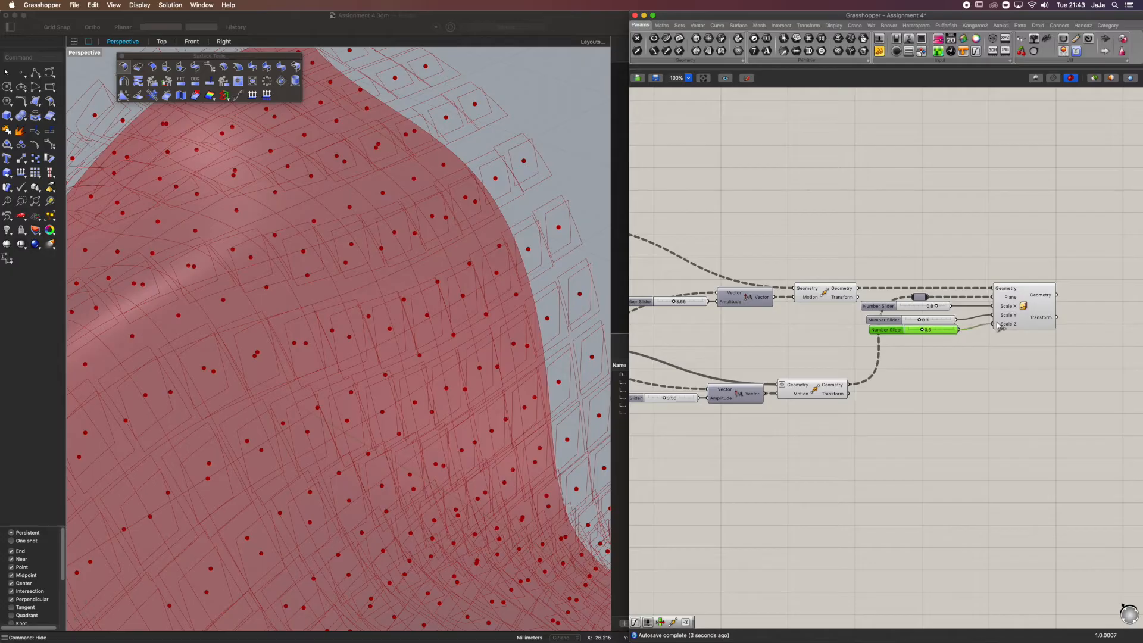
# Connect one Number Slider at 0.5 to Scale X, Scale Y and Scale Z, and delete the other two sliders
pyautogui.moveTo(919, 333); pyautogui.dragTo(992, 306)
pyautogui.click(951, 319)
pyautogui.press('Delete')
pyautogui.click(945, 307)
pyautogui.press('Delete')
pyautogui.moveTo(942, 334); pyautogui.dragTo(936, 319)
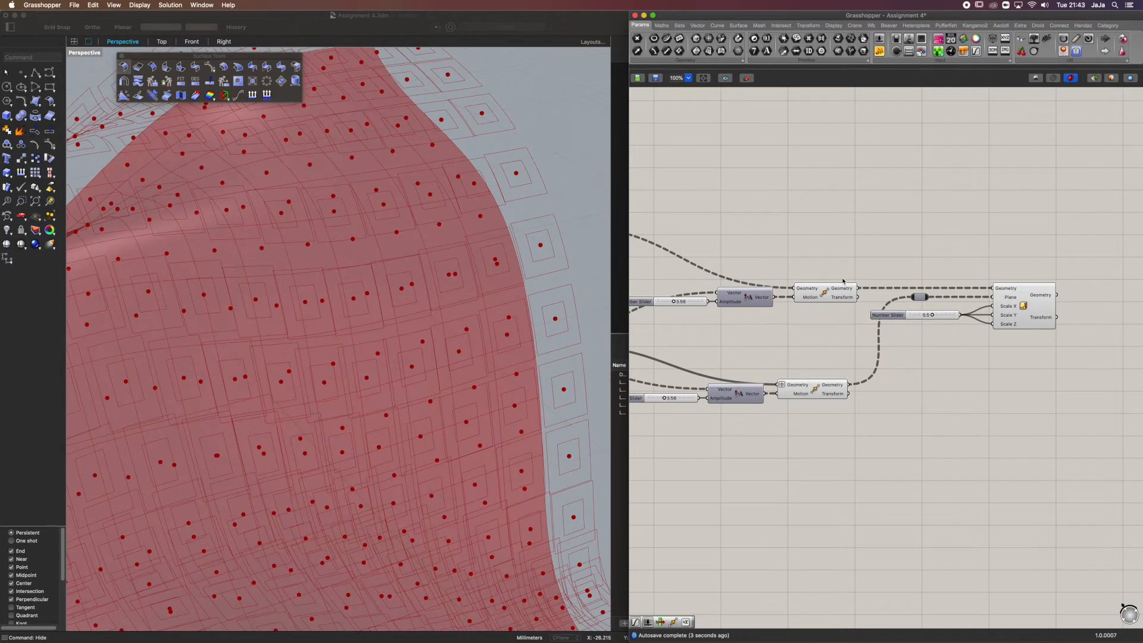
# Turn off the preview of the upper Move component that offsets the cell outlines
pyautogui.click(828, 293)
pyautogui.middleClick(831, 291)
pyautogui.click(861, 265)
pyautogui.click(862, 266)
pyautogui.moveTo(476, 304)
pyautogui.mouseDown(button='right')
pyautogui.moveTo(493, 327)
pyautogui.moveTo(456, 310)
pyautogui.mouseUp(button='right')
pyautogui.scroll(-8, 472, 331)
# Turn off the preview of the lower Move component and inspect the scaled outlines above the surface
pyautogui.click(817, 389)
pyautogui.middleClick(819, 388)
pyautogui.click(847, 361)
pyautogui.click(977, 411)
pyautogui.moveTo(470, 351); pyautogui.dragTo(364, 268, button='right')
pyautogui.click(891, 316)
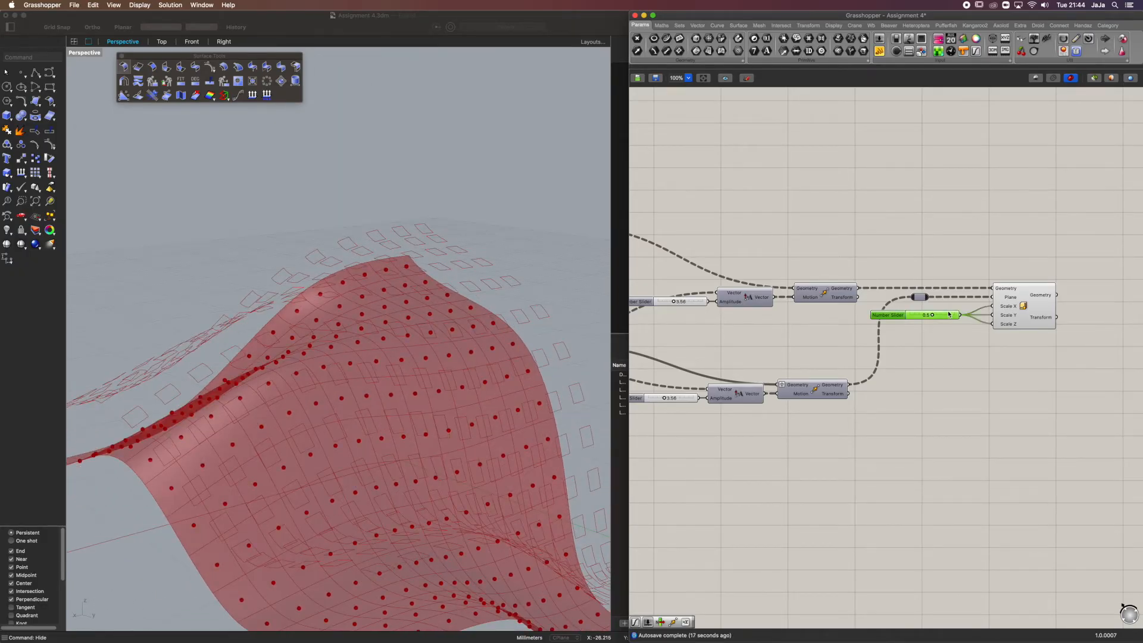
pyautogui.moveTo(489, 345); pyautogui.dragTo(492, 264, button='right')
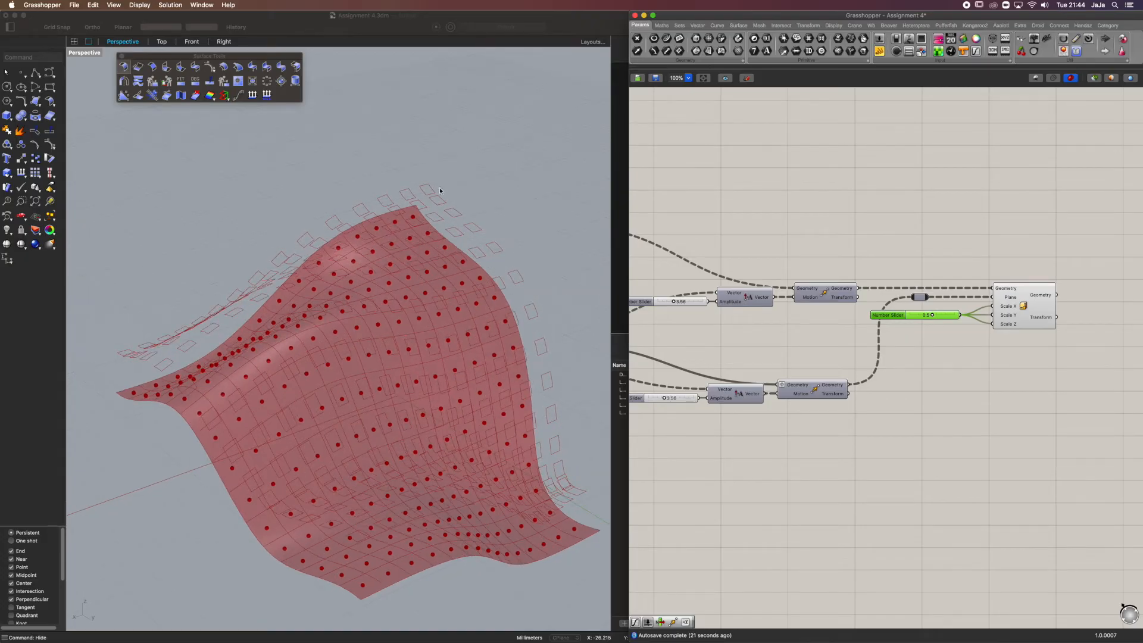
pyautogui.click(1029, 307)
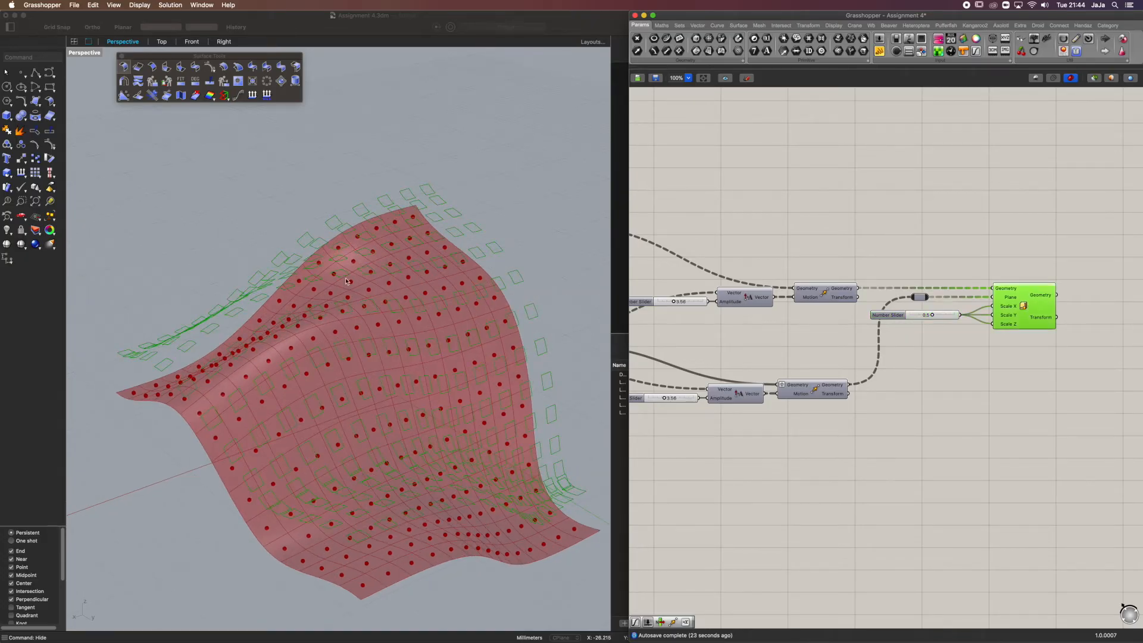
pyautogui.moveTo(320, 230); pyautogui.dragTo(407, 217, button='right')
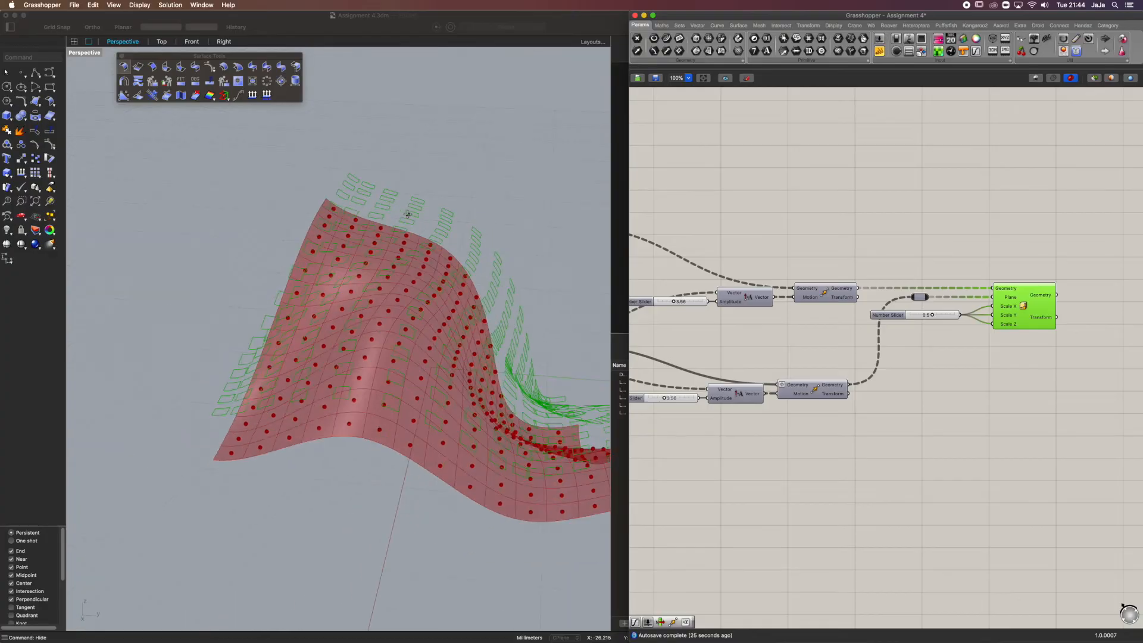
# Add a Loft component on the free canvas beyond Scale NU
pyautogui.moveTo(1063, 299); pyautogui.dragTo(973, 290, button='right')
pyautogui.doubleClick(1093, 288)
pyautogui.write('loft')
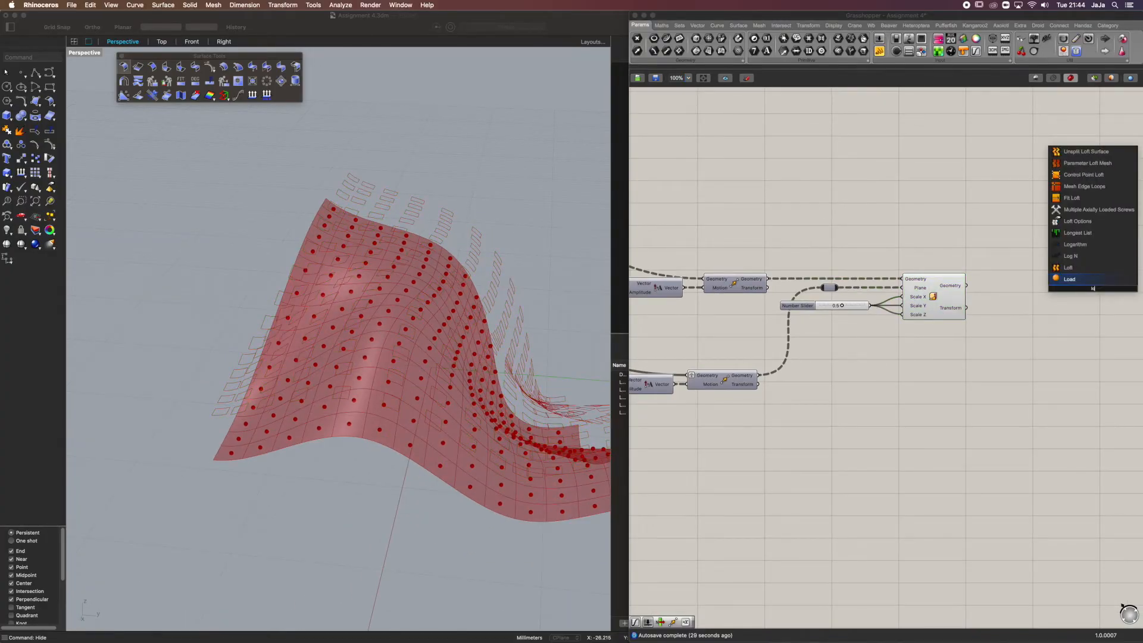
pyautogui.click(1079, 280)
# Compare the Scale NU outlines with the Join Curves outlines and add a Weave component above Scale NU
pyautogui.click(950, 286)
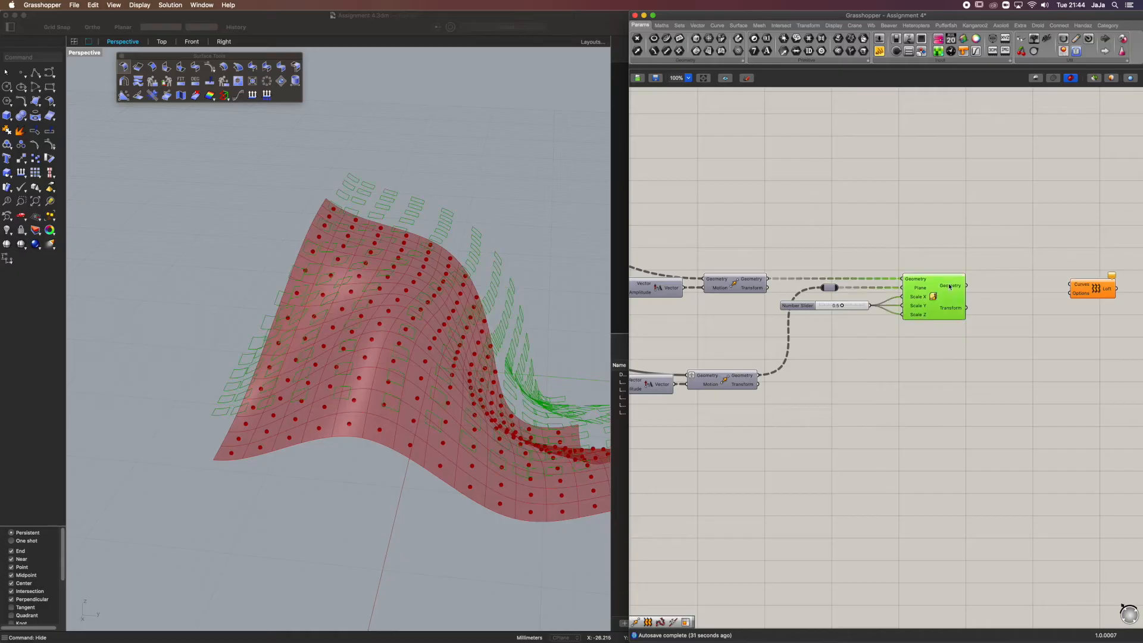
pyautogui.scroll(-2, 950, 304)
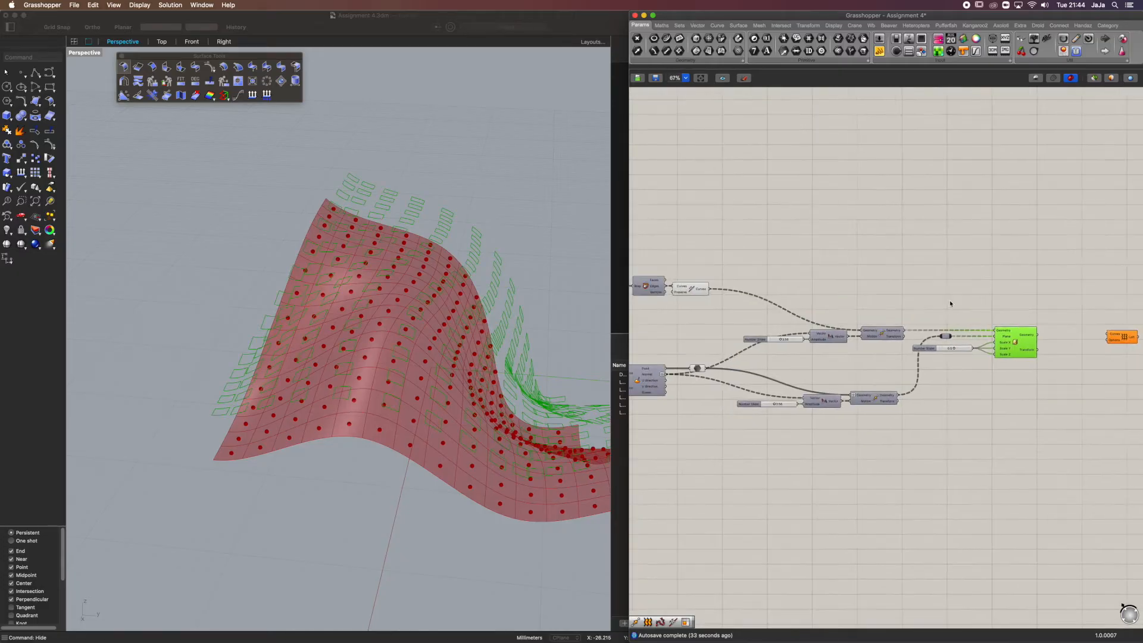
pyautogui.click(696, 291)
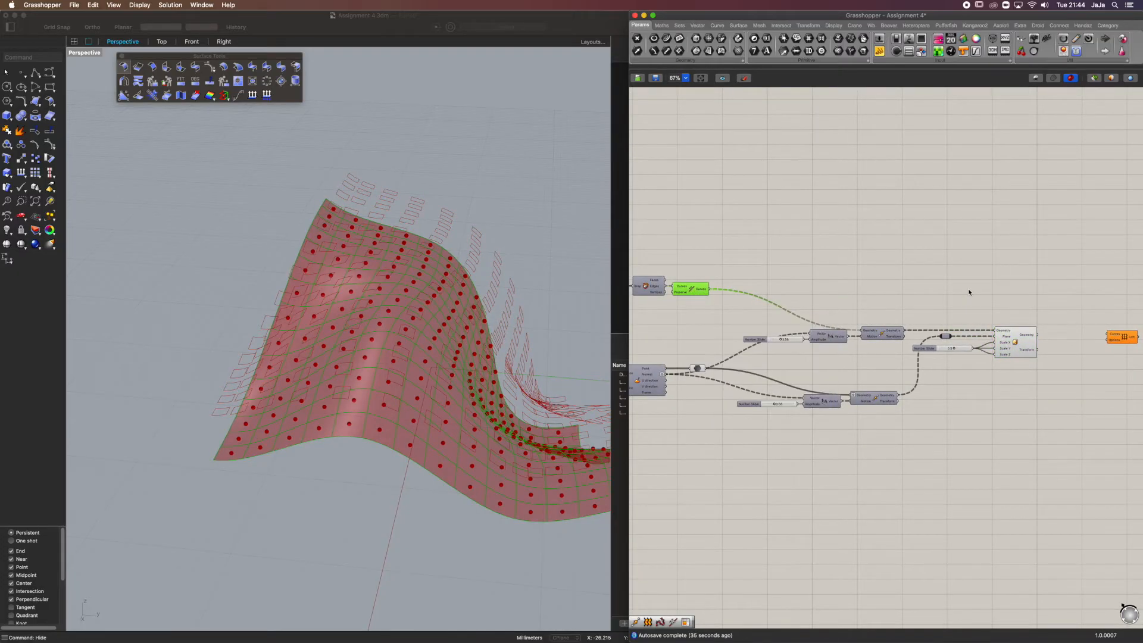
pyautogui.keyDown('shift'); pyautogui.click(1018, 352); pyautogui.keyUp('shift')
pyautogui.doubleClick(1051, 299)
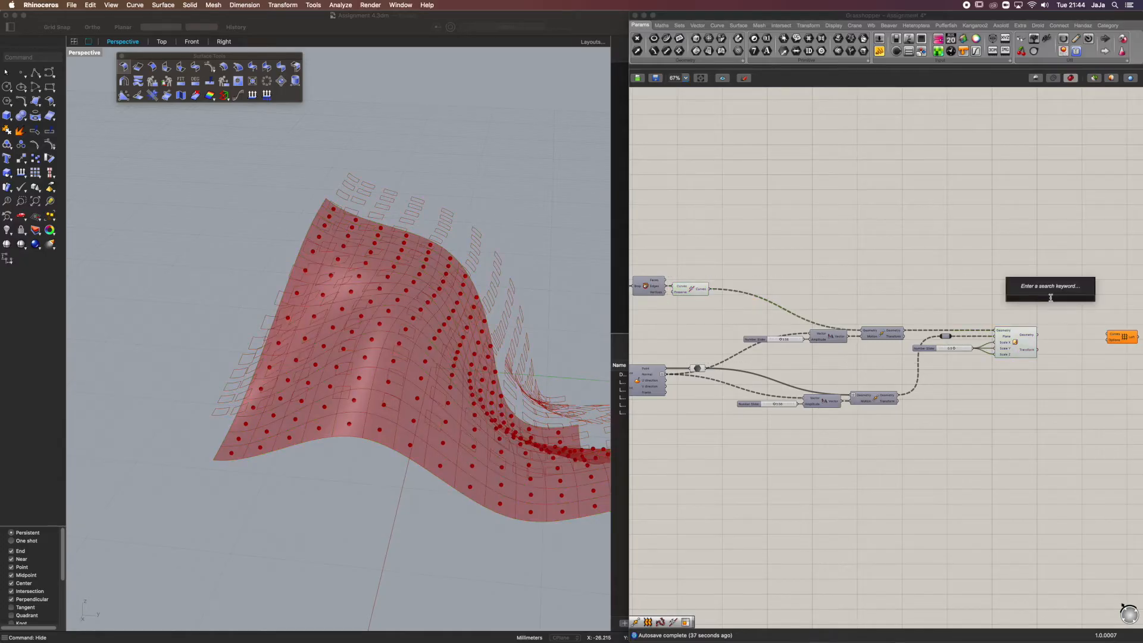
pyautogui.write('weave')
pyautogui.click(1049, 291)
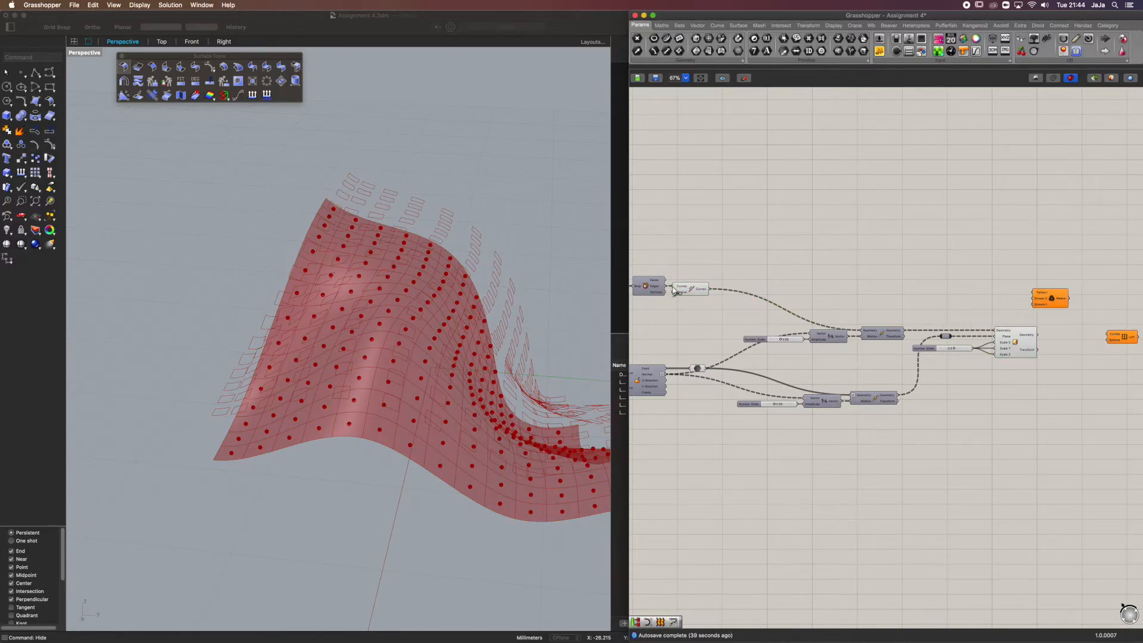
# Connect the Join Curves output to Weave's Stream 0 and Scale NU's Geometry output to Stream 1
pyautogui.moveTo(710, 291); pyautogui.dragTo(1066, 297)
pyautogui.scroll(1, 1066, 298)
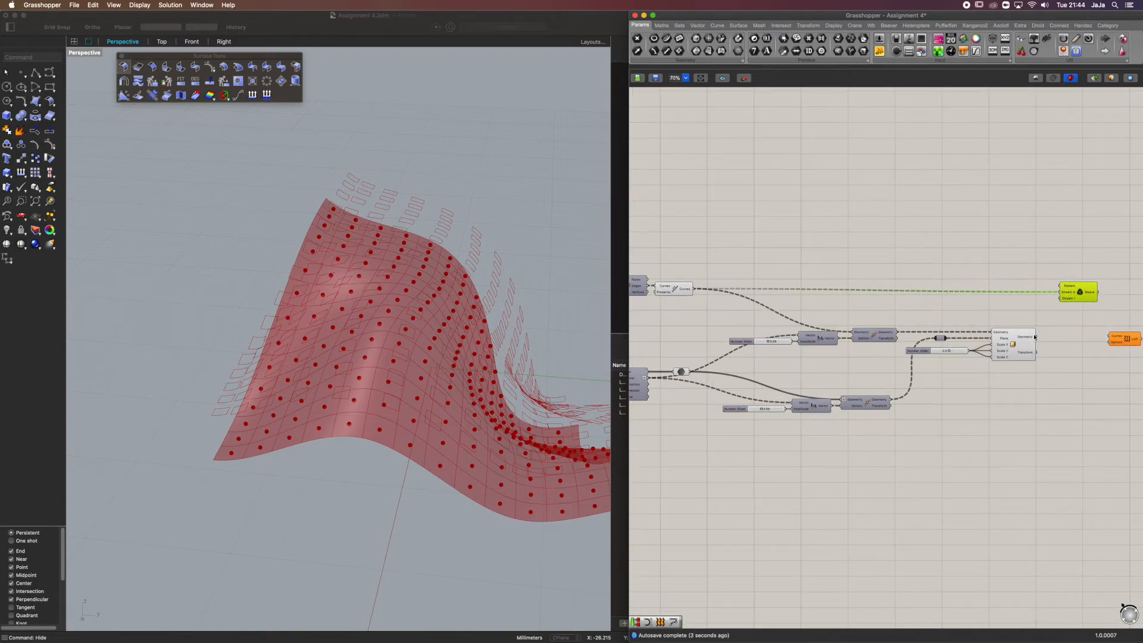
pyautogui.moveTo(1082, 295)
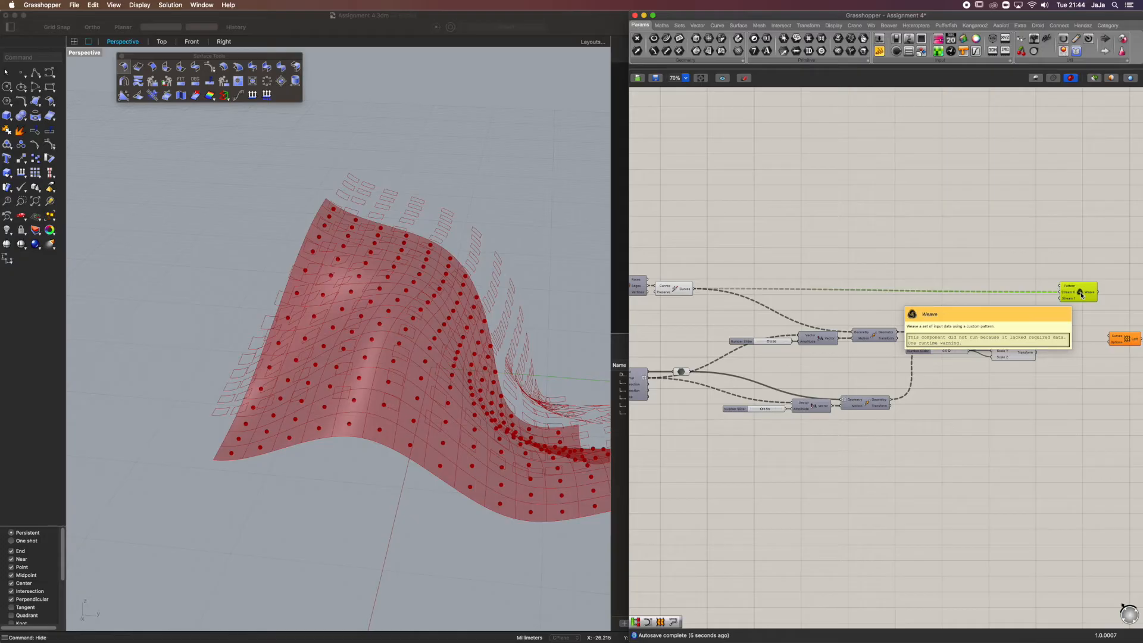
pyautogui.click(1031, 337)
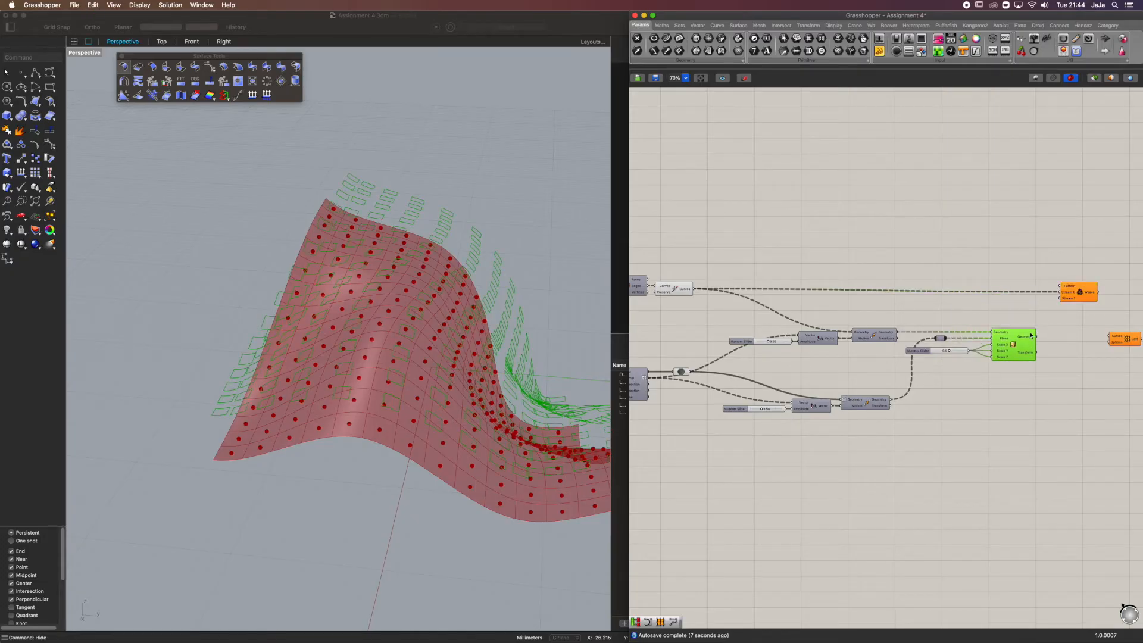
pyautogui.moveTo(1036, 336); pyautogui.dragTo(1060, 298)
# Add two extra input streams, 2 and 3, to the Weave component
pyautogui.scroll(2, 1012, 298)
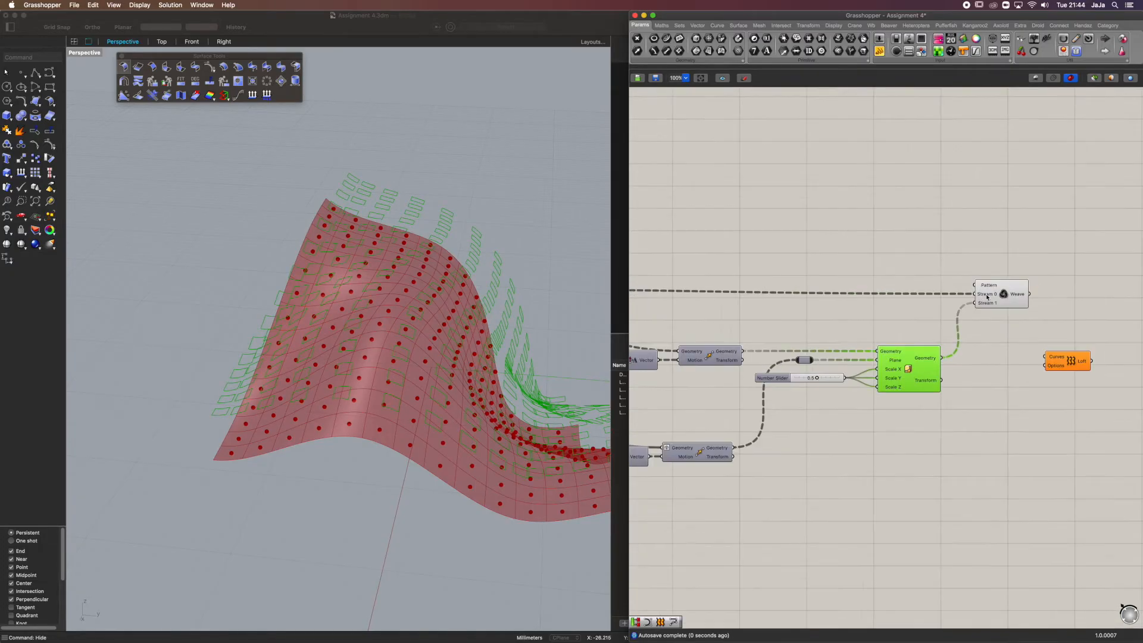
pyautogui.scroll(5, 987, 297)
pyautogui.moveTo(888, 279)
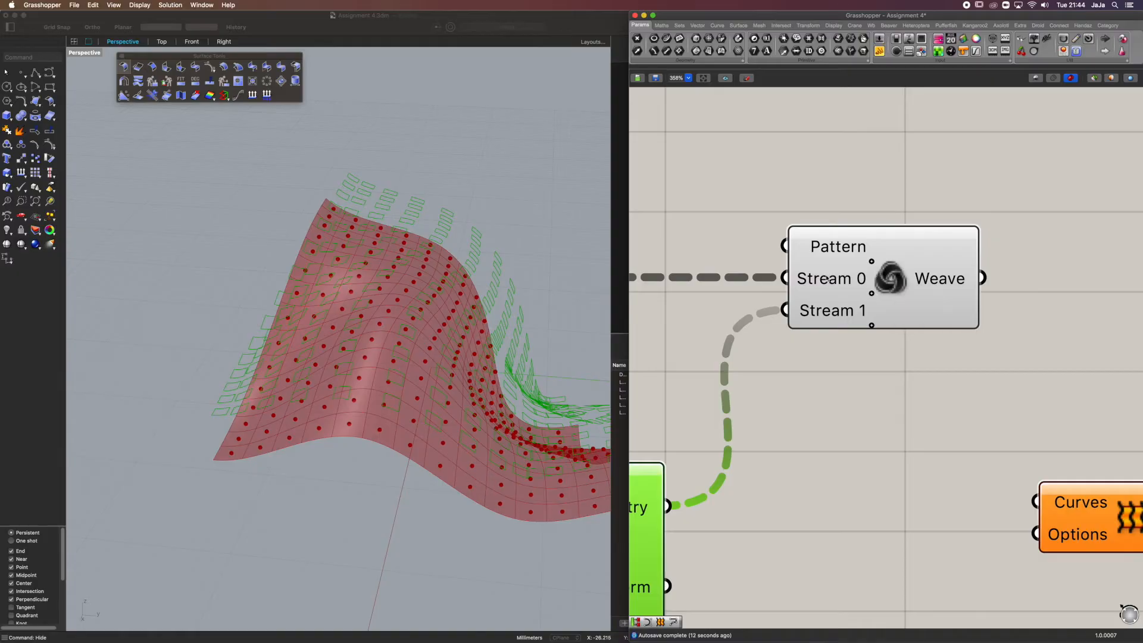
pyautogui.click(872, 326)
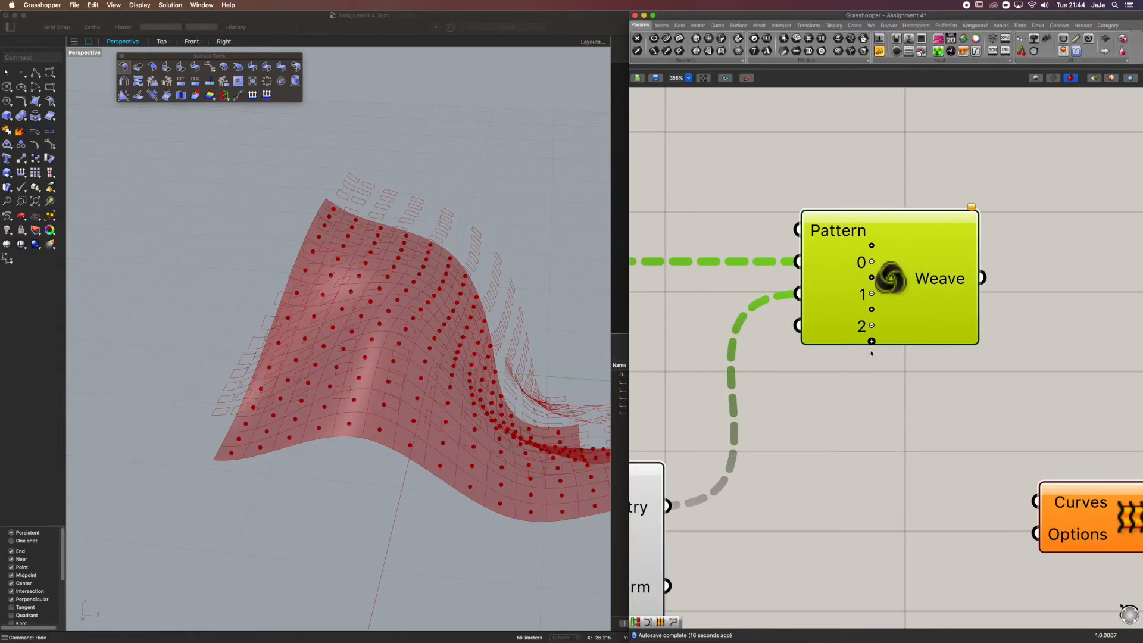
pyautogui.click(872, 349)
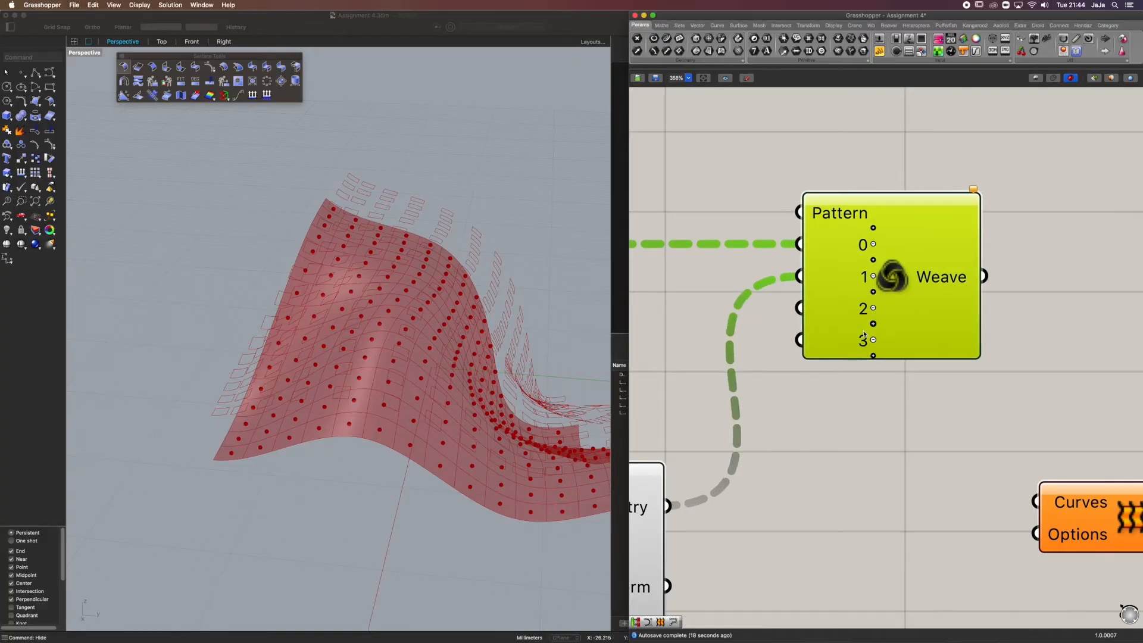
# Remove input streams 3 and 2 from the Weave component, keeping only streams 0 and 1
pyautogui.click(871, 341)
pyautogui.scroll(1, 872, 341)
pyautogui.click(874, 324)
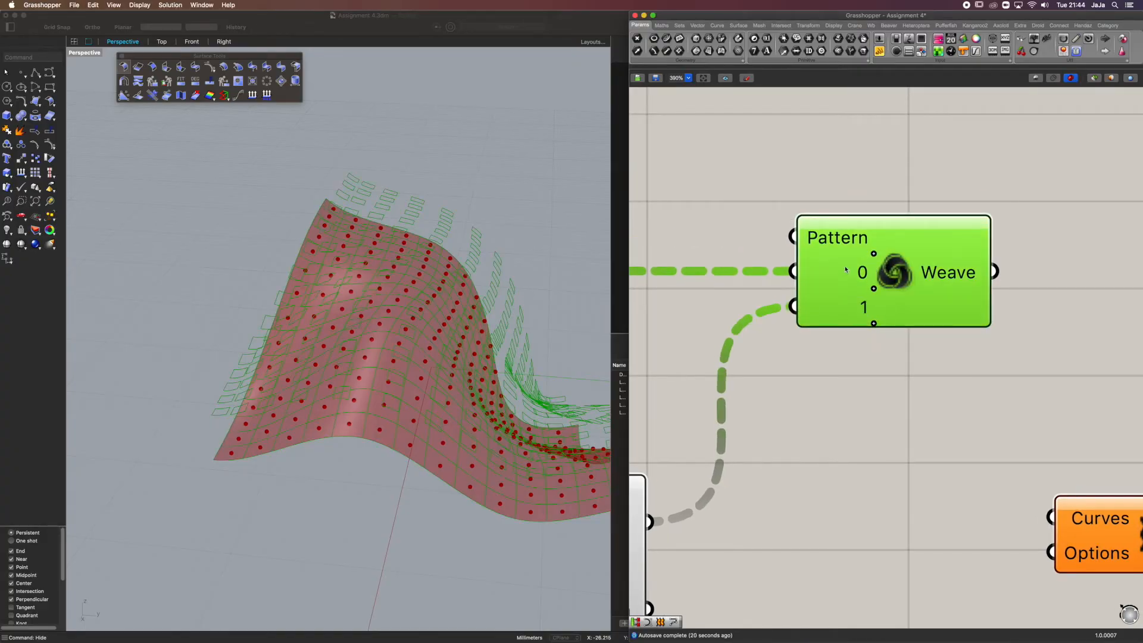
pyautogui.moveTo(831, 236)
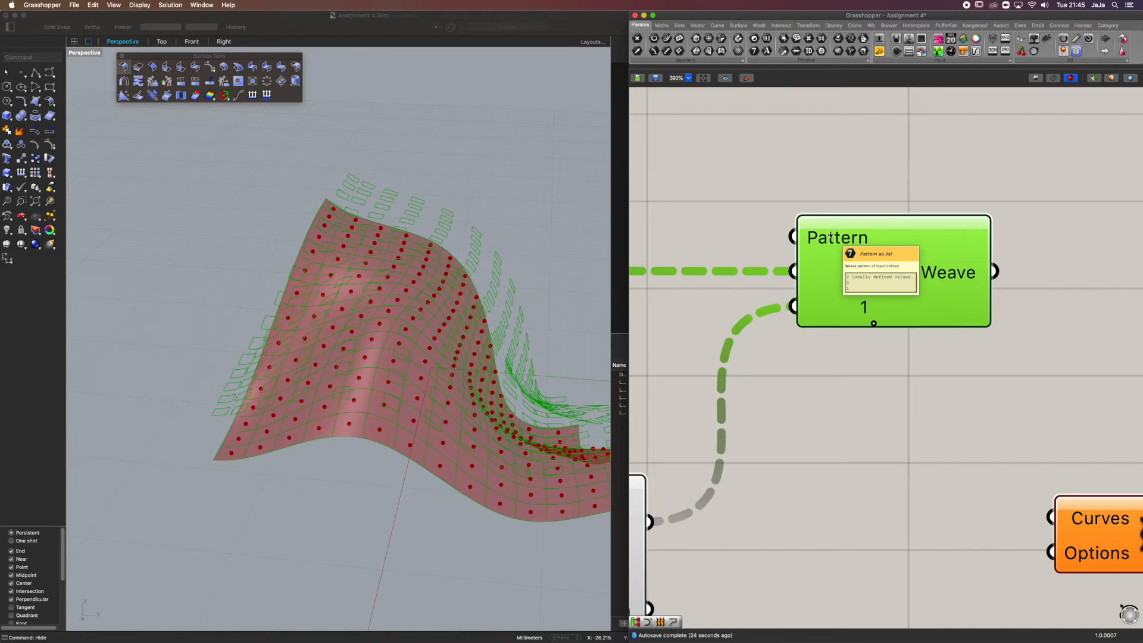
# Connect the Weave output to the Loft component's Curves input and select Loft to view the resulting panels
pyautogui.click(816, 409)
pyautogui.scroll(-1, 817, 408)
pyautogui.moveTo(793, 360); pyautogui.dragTo(837, 349, button='right')
pyautogui.scroll(-5, 659, 250)
pyautogui.moveTo(732, 266); pyautogui.dragTo(628, 260, button='right')
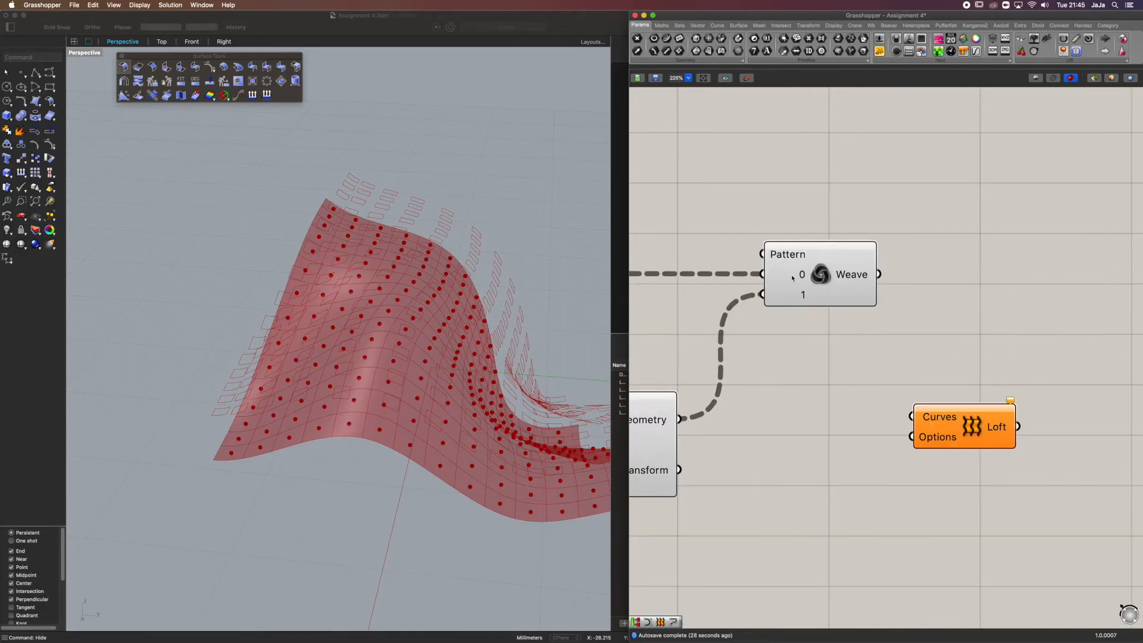
pyautogui.moveTo(802, 274)
pyautogui.moveTo(247, 451); pyautogui.dragTo(241, 452, button='right')
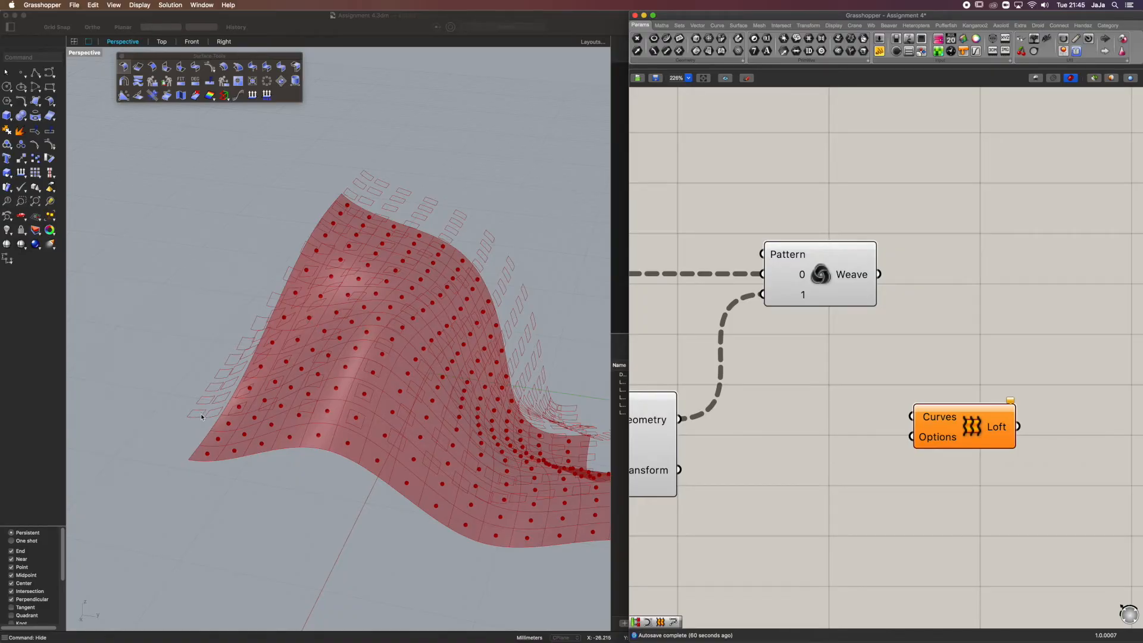
pyautogui.moveTo(880, 275); pyautogui.dragTo(926, 420)
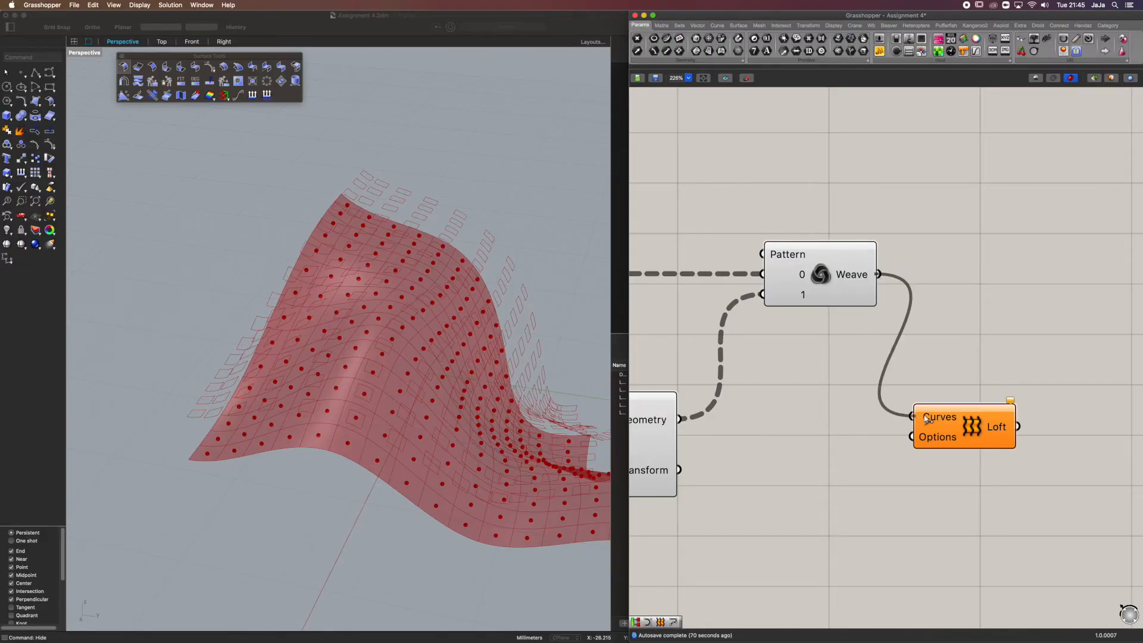
pyautogui.click(953, 422)
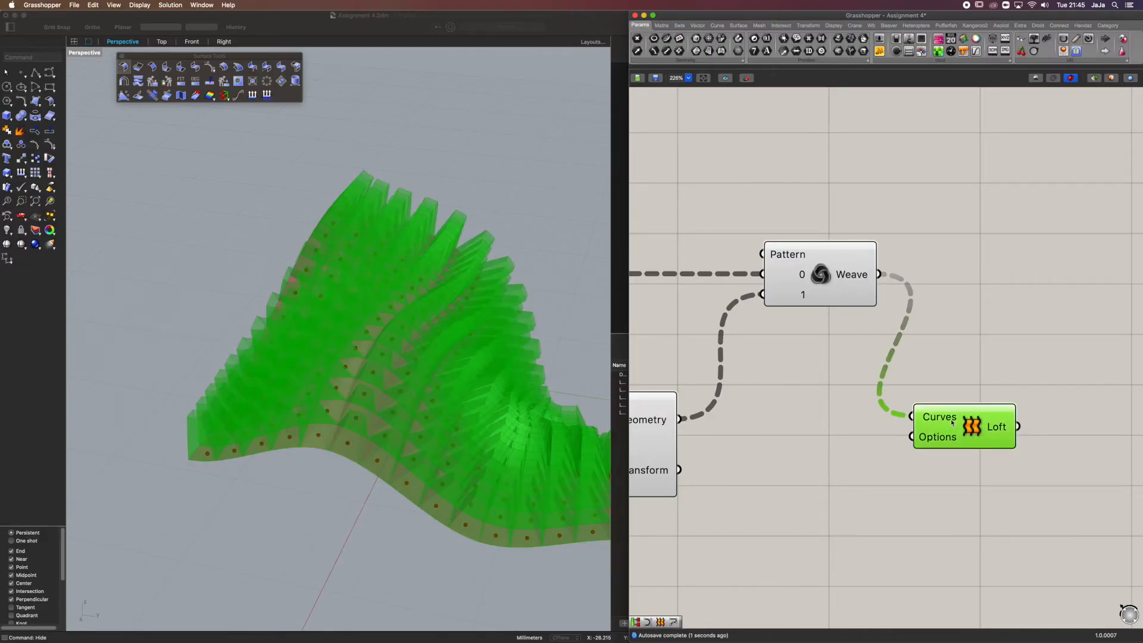
pyautogui.moveTo(412, 214)
pyautogui.mouseDown(button='right')
pyautogui.moveTo(350, 194)
pyautogui.moveTo(376, 170)
pyautogui.moveTo(419, 173)
pyautogui.moveTo(423, 194)
pyautogui.moveTo(397, 224)
pyautogui.mouseUp(button='right')
# Turn off the preview of the Weave and Scale NU components
pyautogui.click(829, 274)
pyautogui.middleClick(830, 275)
pyautogui.click(862, 245)
pyautogui.click(890, 194)
pyautogui.moveTo(667, 382); pyautogui.dragTo(898, 340, button='right')
pyautogui.click(855, 371)
pyautogui.middleClick(855, 373)
pyautogui.click(884, 347)
# Turn off the preview of the subdivided surface component that feeds Deconstruct Brep
pyautogui.scroll(-3, 847, 364)
pyautogui.scroll(3, 703, 413)
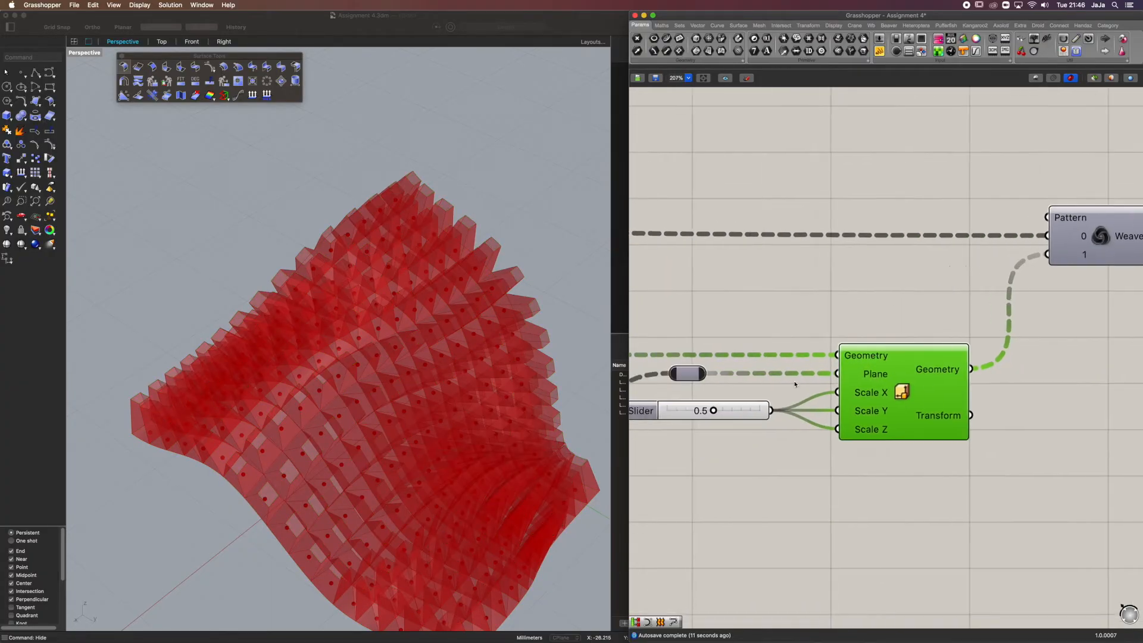
pyautogui.moveTo(708, 411)
pyautogui.mouseDown()
pyautogui.moveTo(694, 412)
pyautogui.moveTo(721, 414)
pyautogui.moveTo(710, 403)
pyautogui.mouseUp()
pyautogui.scroll(-4, 708, 347)
pyautogui.moveTo(348, 253); pyautogui.dragTo(405, 273, button='right')
pyautogui.moveTo(760, 318); pyautogui.dragTo(937, 332, button='right')
pyautogui.scroll(-5, 940, 331)
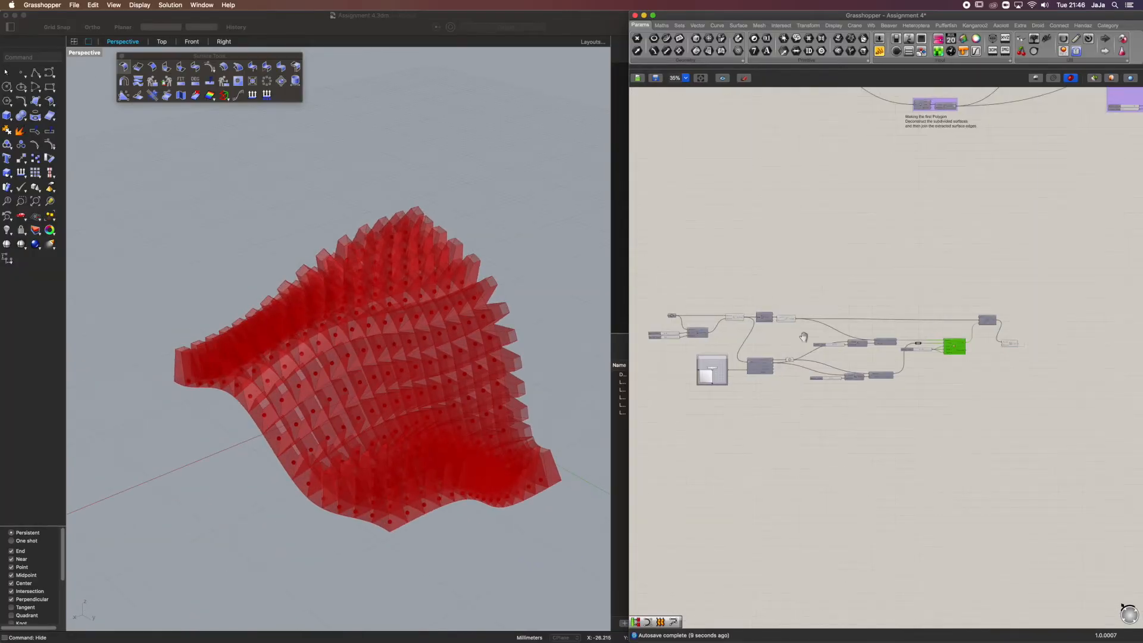
pyautogui.scroll(5, 734, 313)
pyautogui.click(737, 323)
pyautogui.middleClick(737, 322)
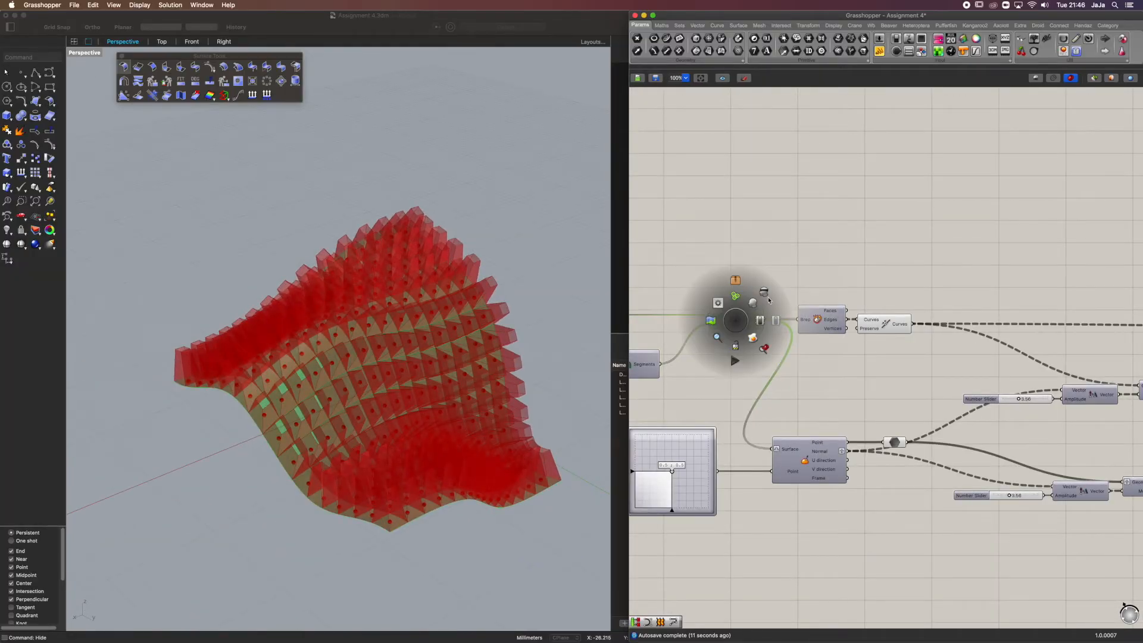
pyautogui.click(765, 299)
pyautogui.moveTo(355, 273); pyautogui.dragTo(411, 256, button='right')
# Connect the upper amplitude slider to the lower Amplitude component as well and delete the lower component's own slider
pyautogui.click(959, 378)
pyautogui.moveTo(978, 375); pyautogui.dragTo(633, 297, button='right')
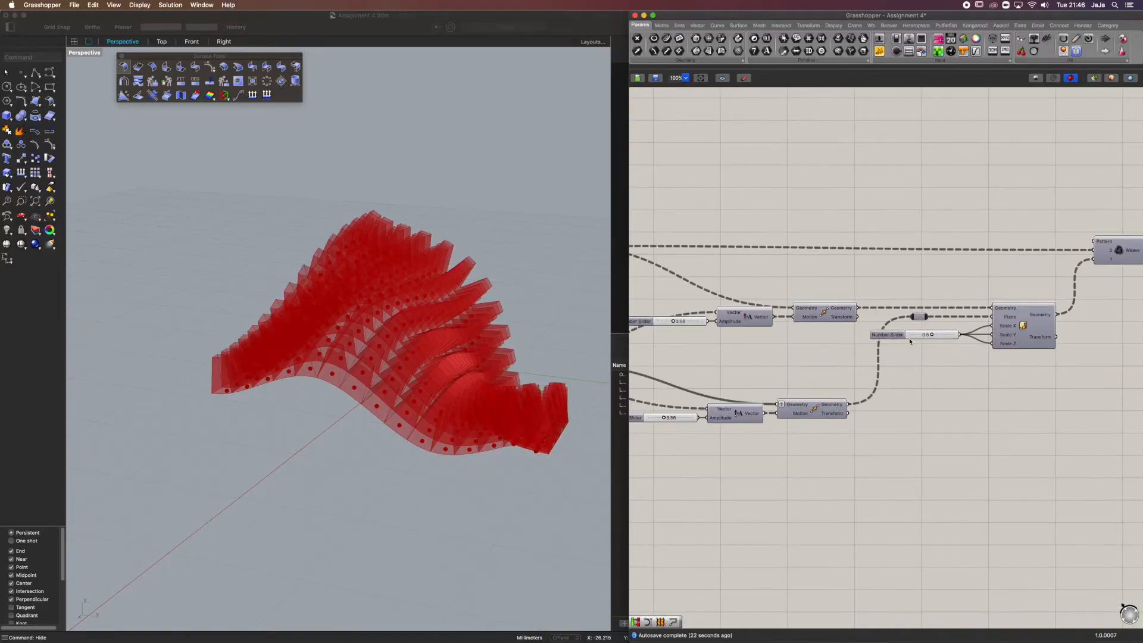
pyautogui.moveTo(993, 336)
pyautogui.mouseDown(button='right')
pyautogui.moveTo(809, 339)
pyautogui.moveTo(1014, 316)
pyautogui.mouseUp(button='right')
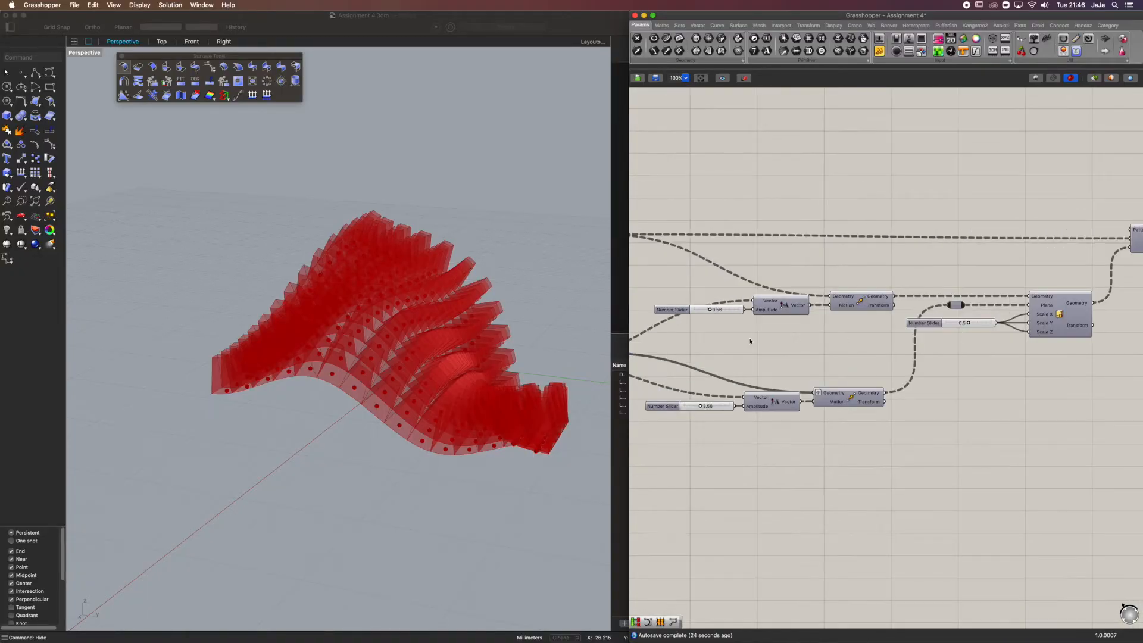
pyautogui.moveTo(760, 346); pyautogui.dragTo(912, 341, button='right')
pyautogui.scroll(2, 898, 320)
pyautogui.moveTo(828, 309); pyautogui.dragTo(720, 308)
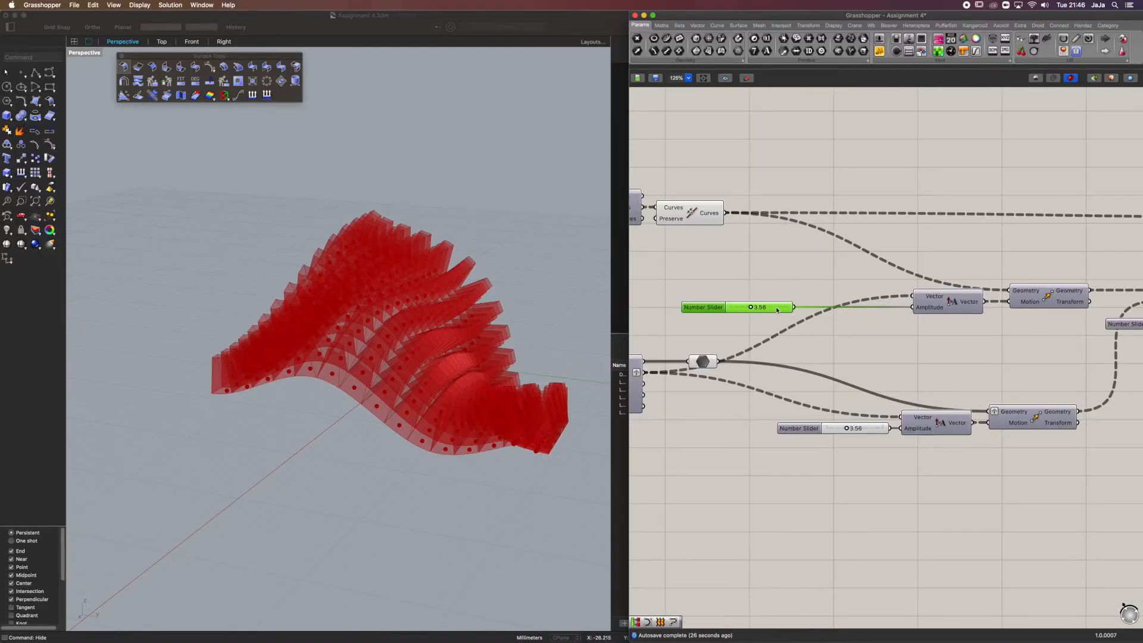
pyautogui.moveTo(797, 307); pyautogui.dragTo(902, 429)
pyautogui.click(871, 428)
pyautogui.press('Delete')
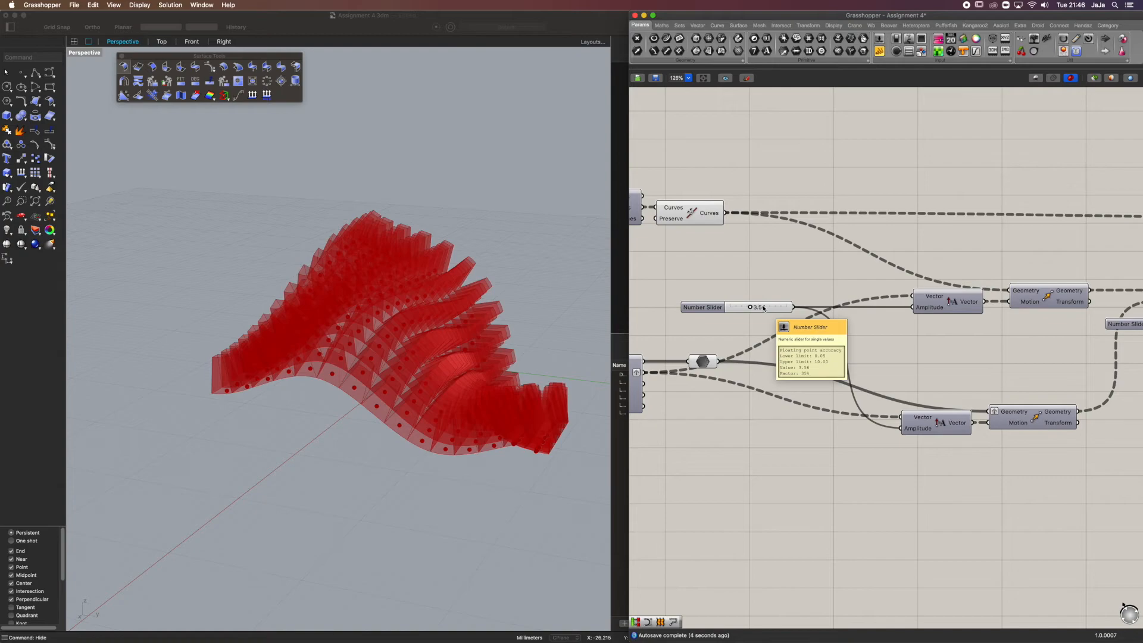
# Try the shared amplitude slider at lower and higher values, and set it to 4.99
pyautogui.moveTo(754, 309); pyautogui.dragTo(735, 310)
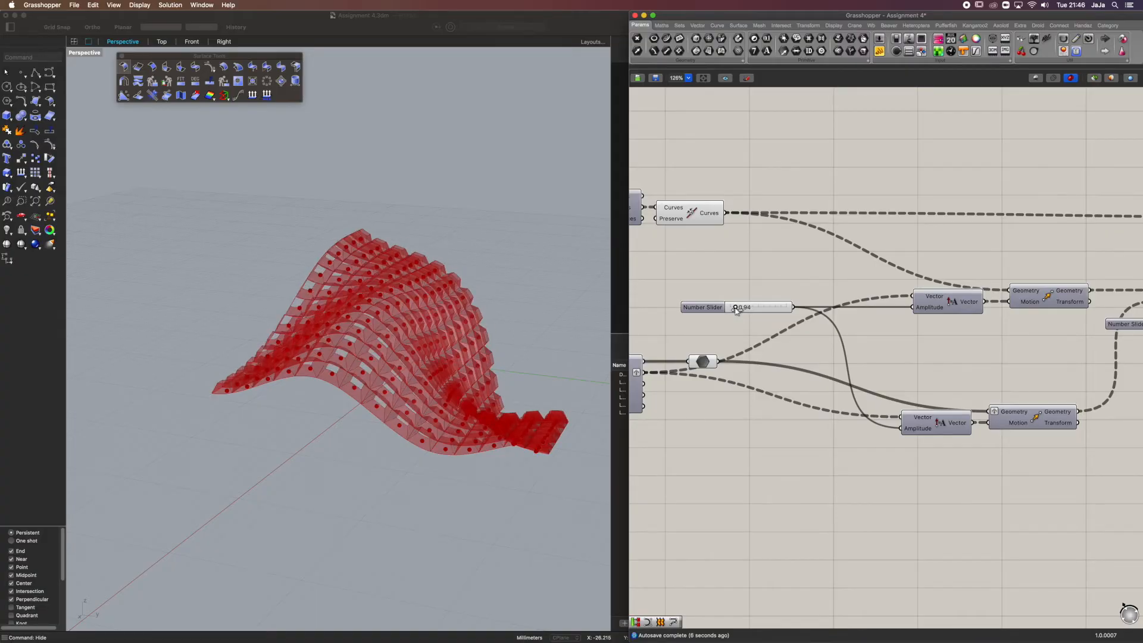
pyautogui.moveTo(736, 310); pyautogui.dragTo(776, 310)
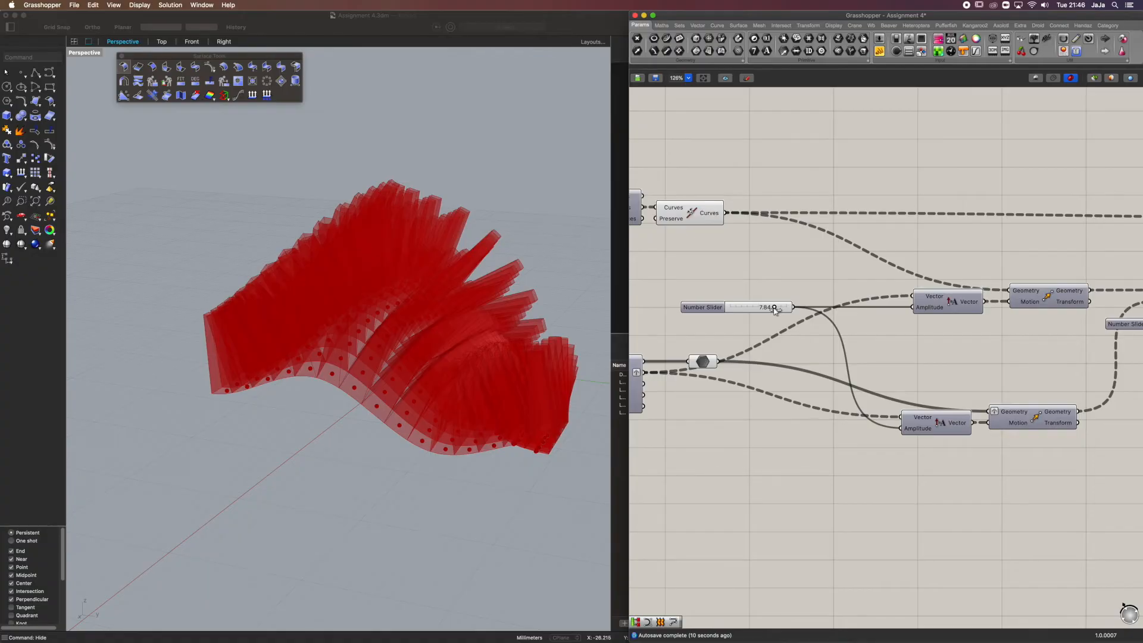
pyautogui.moveTo(775, 311)
pyautogui.mouseDown()
pyautogui.moveTo(754, 313)
pyautogui.moveTo(783, 310)
pyautogui.mouseUp()
pyautogui.moveTo(828, 310); pyautogui.dragTo(793, 313)
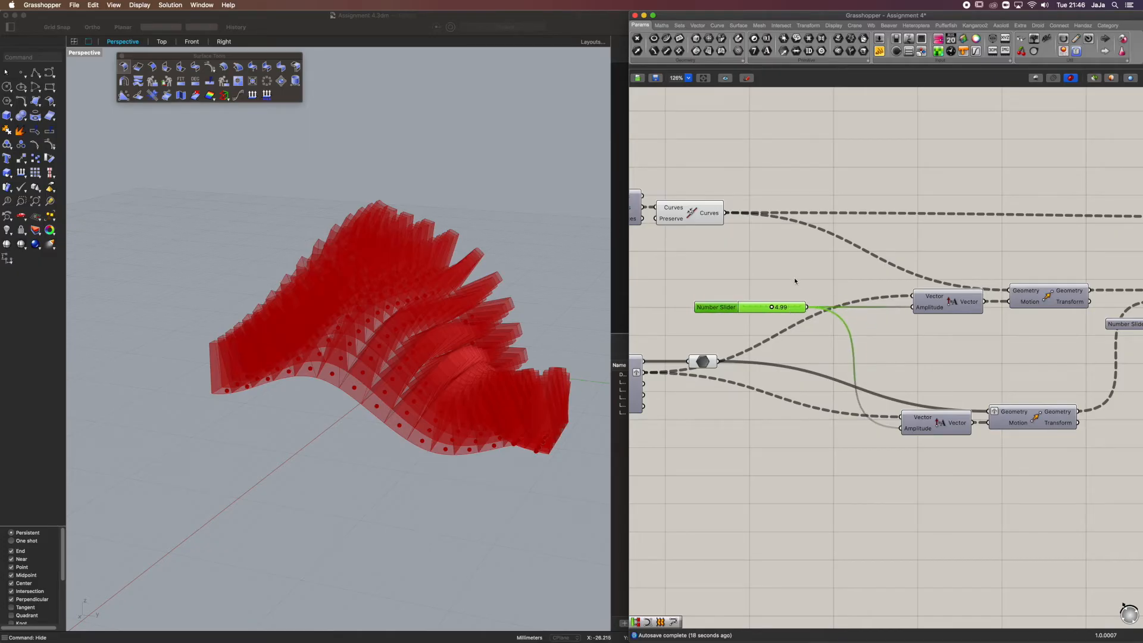
# Draw a free-form curve through five picked points beside the panelled surface in Rhino's Perspective view
pyautogui.click(506, 231)
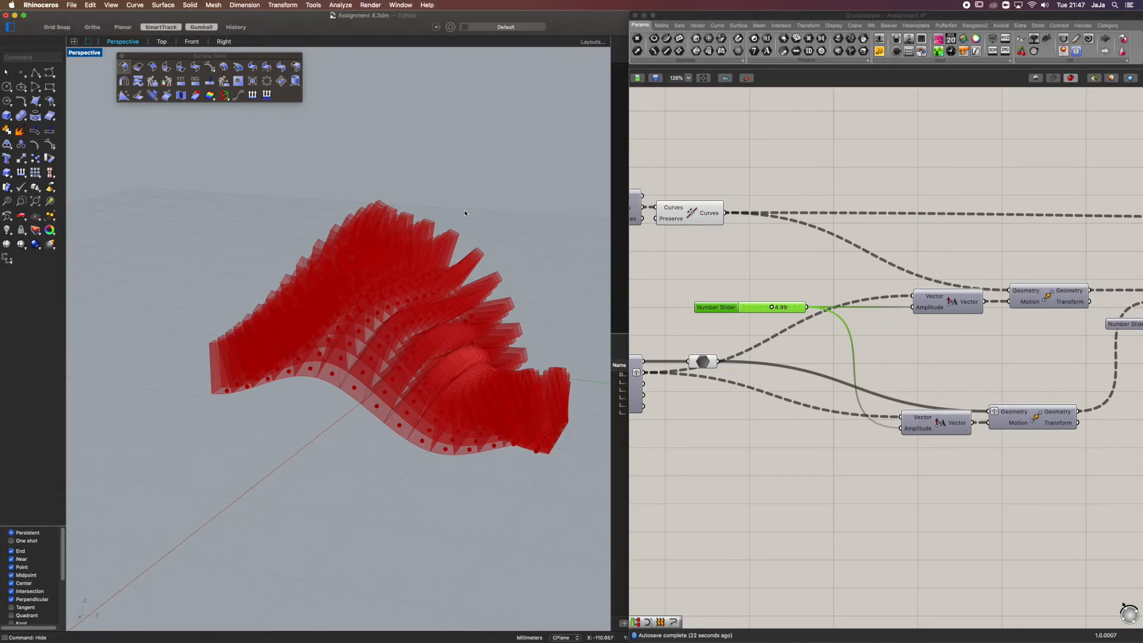
pyautogui.click(753, 274)
pyautogui.moveTo(387, 240); pyautogui.dragTo(402, 280, button='right')
pyautogui.scroll(-4, 421, 285)
pyautogui.scroll(4, 422, 285)
pyautogui.keyDown('shift'); pyautogui.moveTo(467, 287); pyautogui.dragTo(426, 215, button='right'); pyautogui.keyUp('shift')
pyautogui.click(51, 72)
pyautogui.click(489, 117)
pyautogui.click(492, 205)
pyautogui.click(421, 263)
pyautogui.click(224, 301)
pyautogui.click(195, 505)
pyautogui.press('Return')
# Move the new curve with the gumball, adjusting its height and position beside the panelled surface
pyautogui.click(277, 313)
pyautogui.scroll(-2, 277, 313)
pyautogui.moveTo(277, 314); pyautogui.dragTo(275, 271, button='right')
pyautogui.moveTo(326, 280); pyautogui.dragTo(332, 190)
pyautogui.moveTo(332, 189); pyautogui.dragTo(358, 194, button='right')
pyautogui.moveTo(326, 244); pyautogui.dragTo(455, 223)
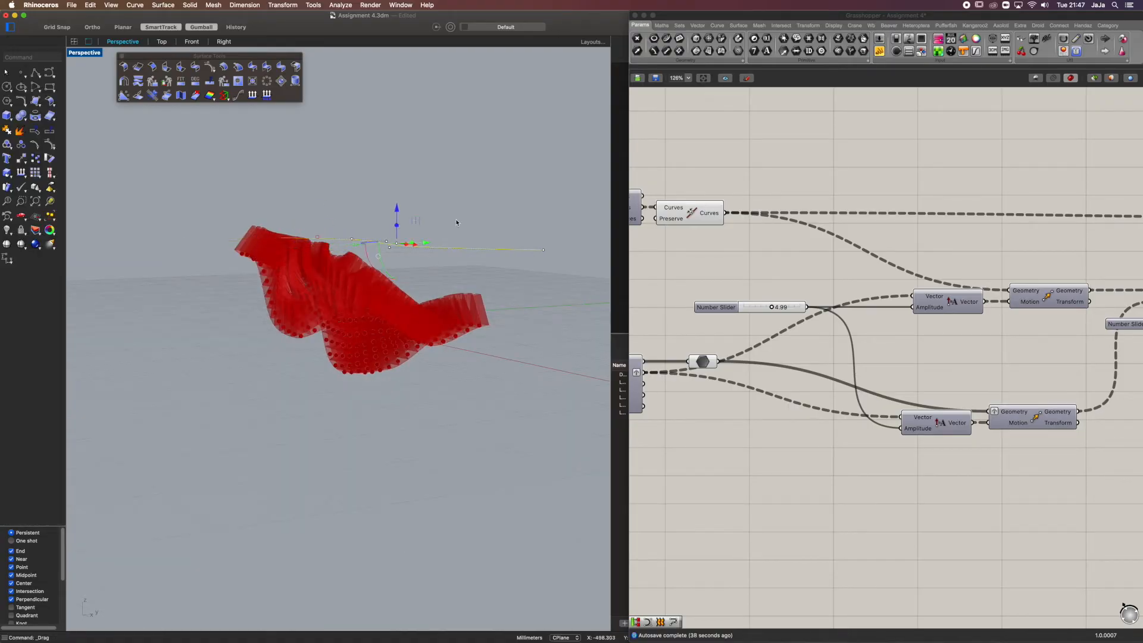
pyautogui.moveTo(456, 223); pyautogui.dragTo(427, 227, button='right')
pyautogui.click(357, 260)
pyautogui.moveTo(359, 260); pyautogui.dragTo(366, 243, button='right')
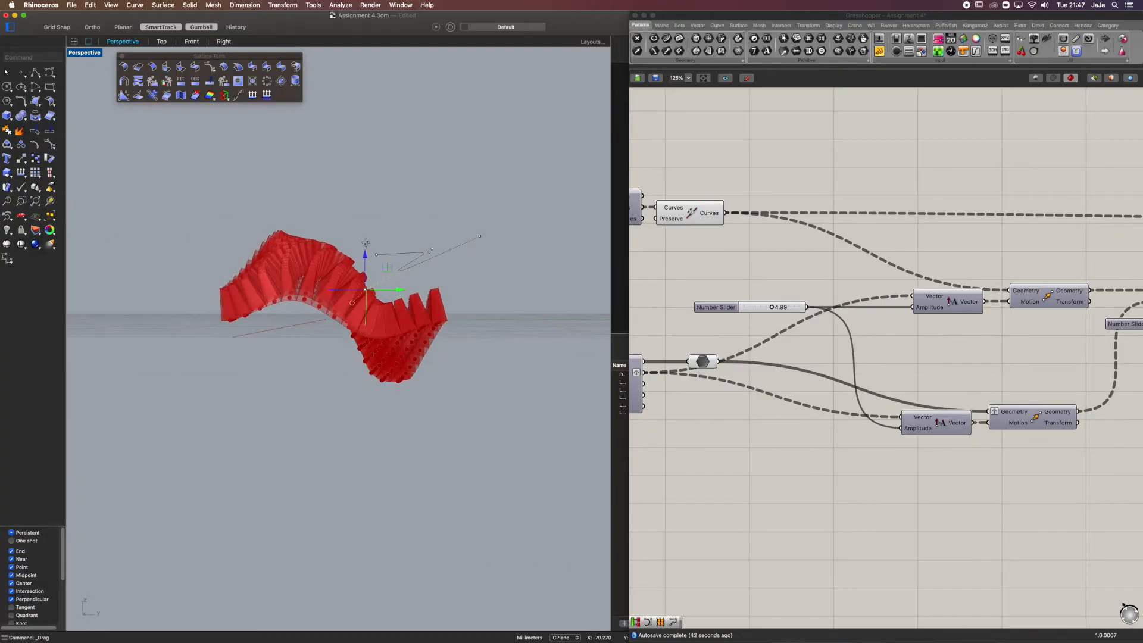
pyautogui.moveTo(422, 231)
pyautogui.mouseDown()
pyautogui.moveTo(445, 264)
pyautogui.moveTo(414, 250)
pyautogui.mouseUp()
pyautogui.moveTo(360, 189); pyautogui.dragTo(365, 206, button='right')
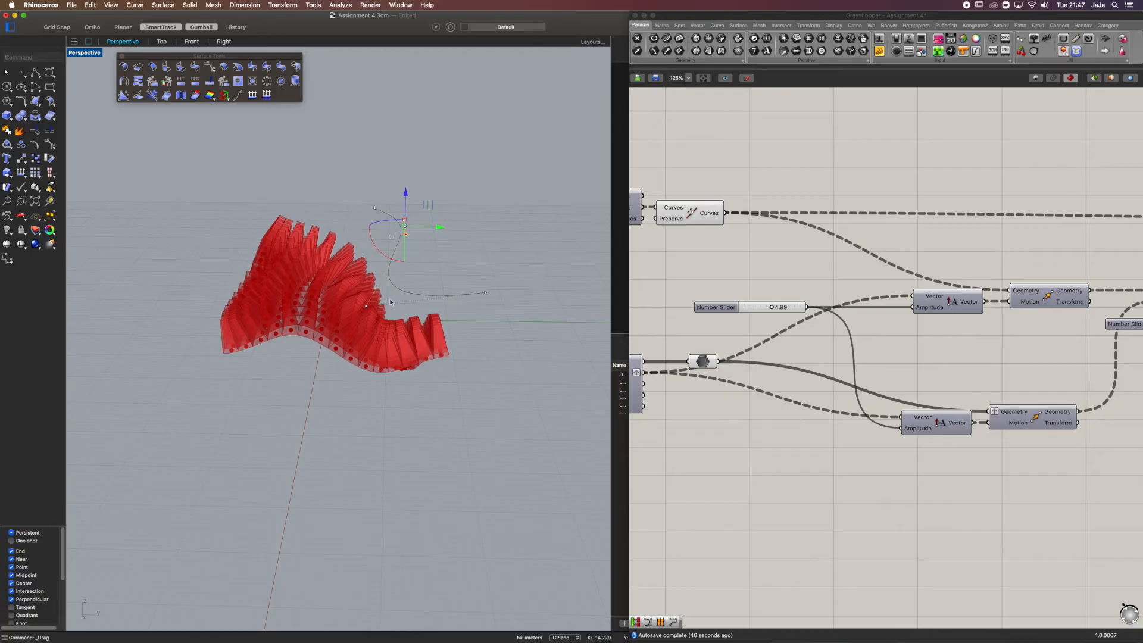
pyautogui.moveTo(343, 292); pyautogui.dragTo(386, 308)
pyautogui.click(477, 353)
pyautogui.moveTo(423, 331)
pyautogui.mouseDown(button='right')
pyautogui.moveTo(424, 318)
pyautogui.moveTo(422, 344)
pyautogui.mouseUp(button='right')
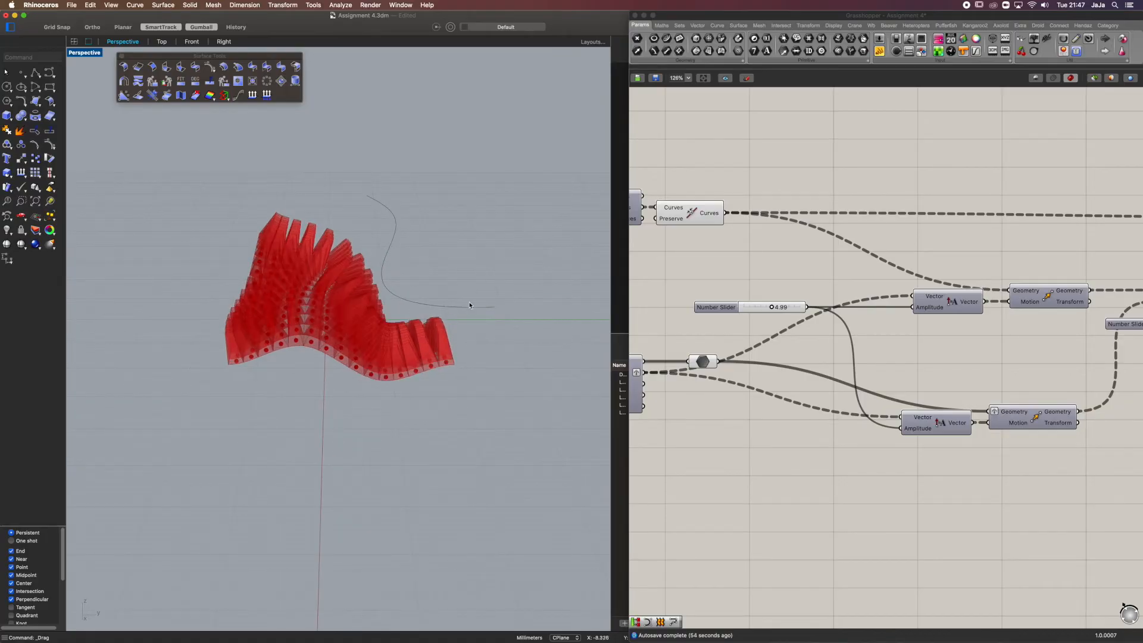
# Add a Curve parameter on the free Grasshopper canvas below the definition
pyautogui.click(908, 304)
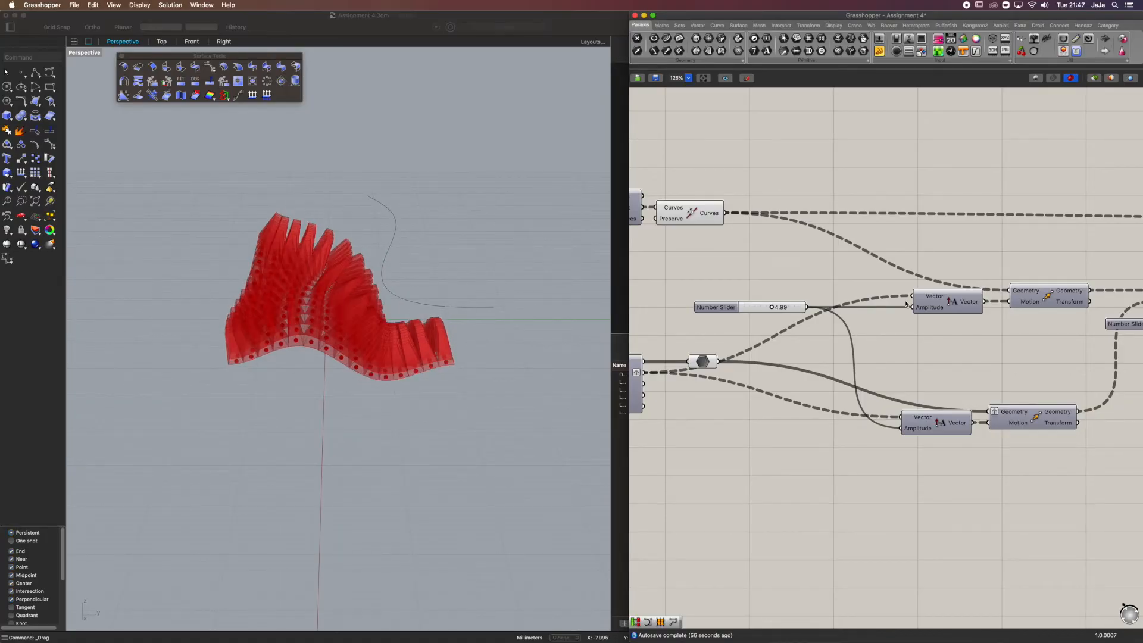
pyautogui.scroll(-6, 921, 385)
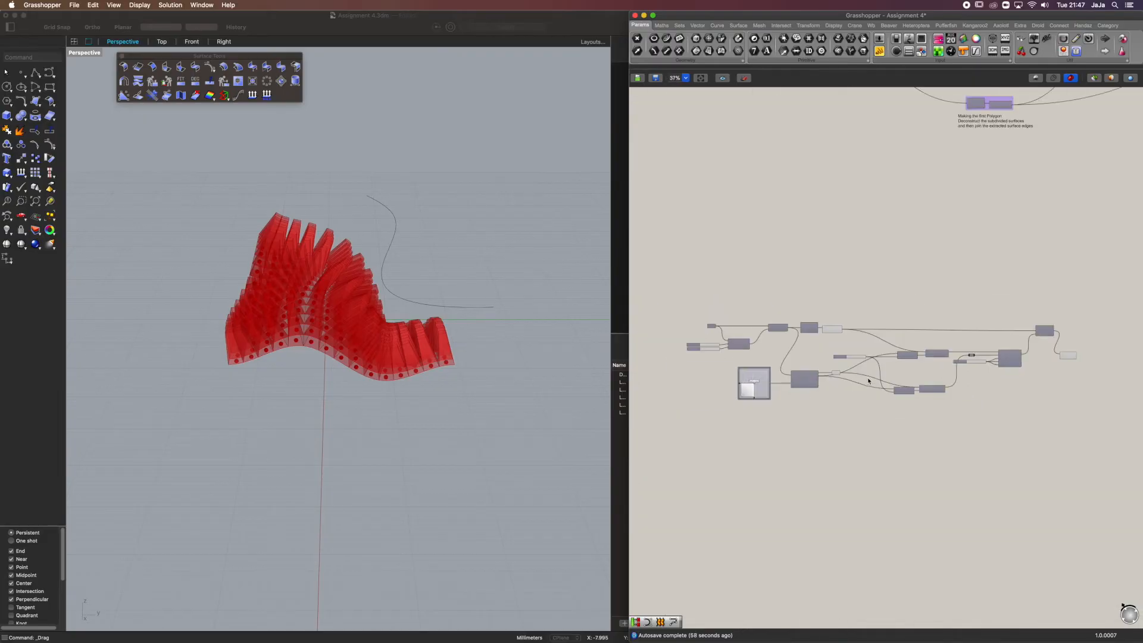
pyautogui.moveTo(1108, 301); pyautogui.dragTo(655, 451)
pyautogui.scroll(2, 907, 402)
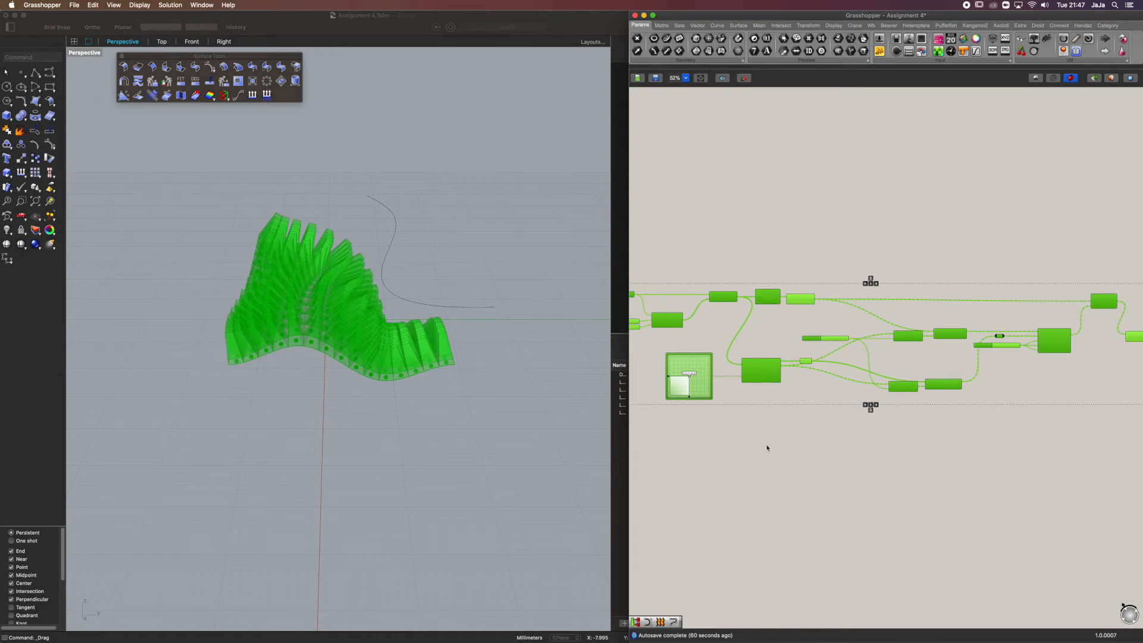
pyautogui.click(818, 463)
pyautogui.click(409, 301)
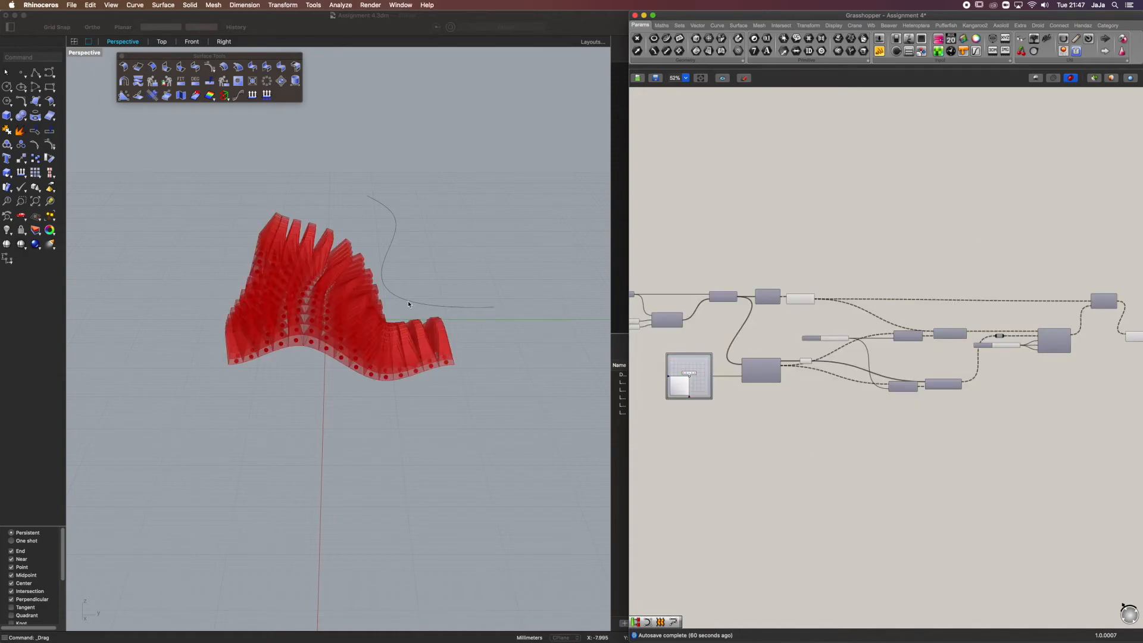
pyautogui.click(405, 310)
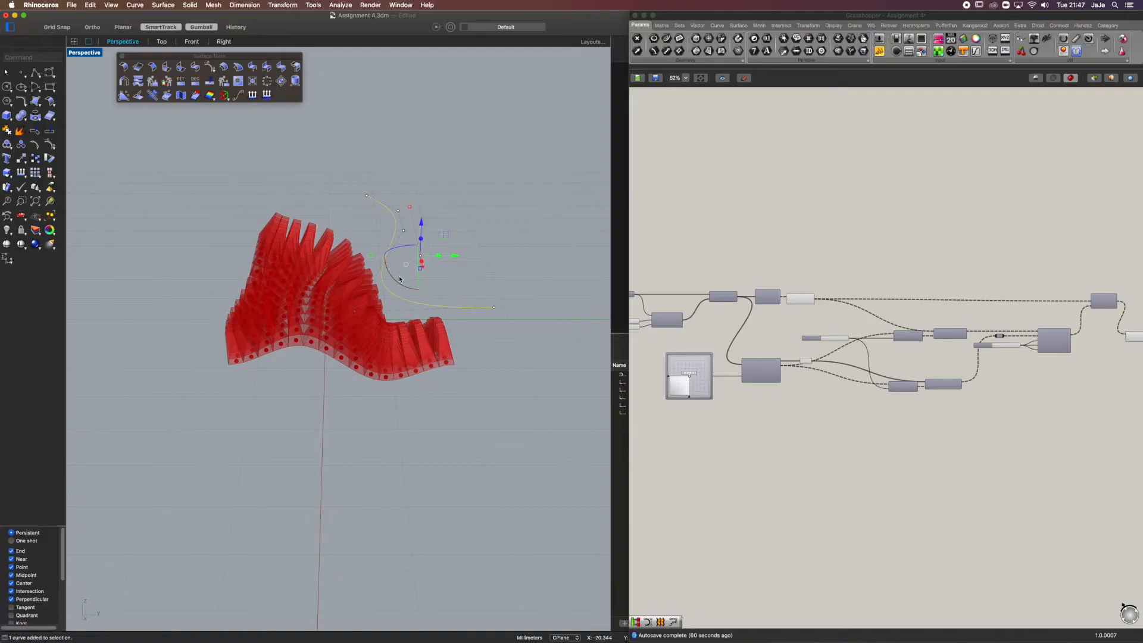
pyautogui.click(834, 485)
pyautogui.doubleClick(834, 485)
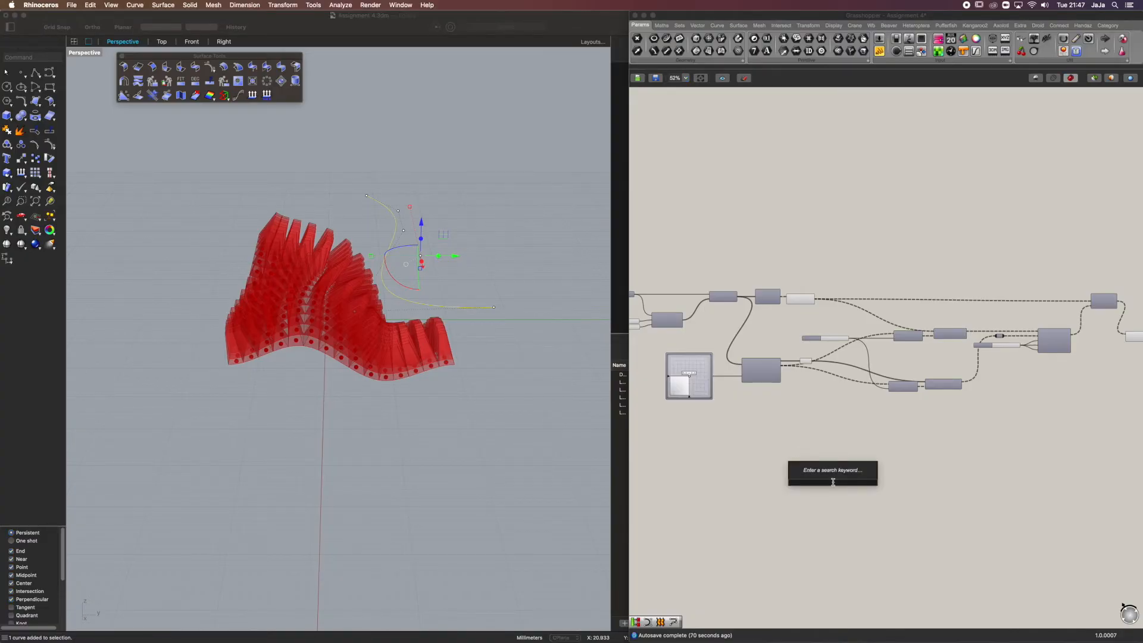
pyautogui.write('curve')
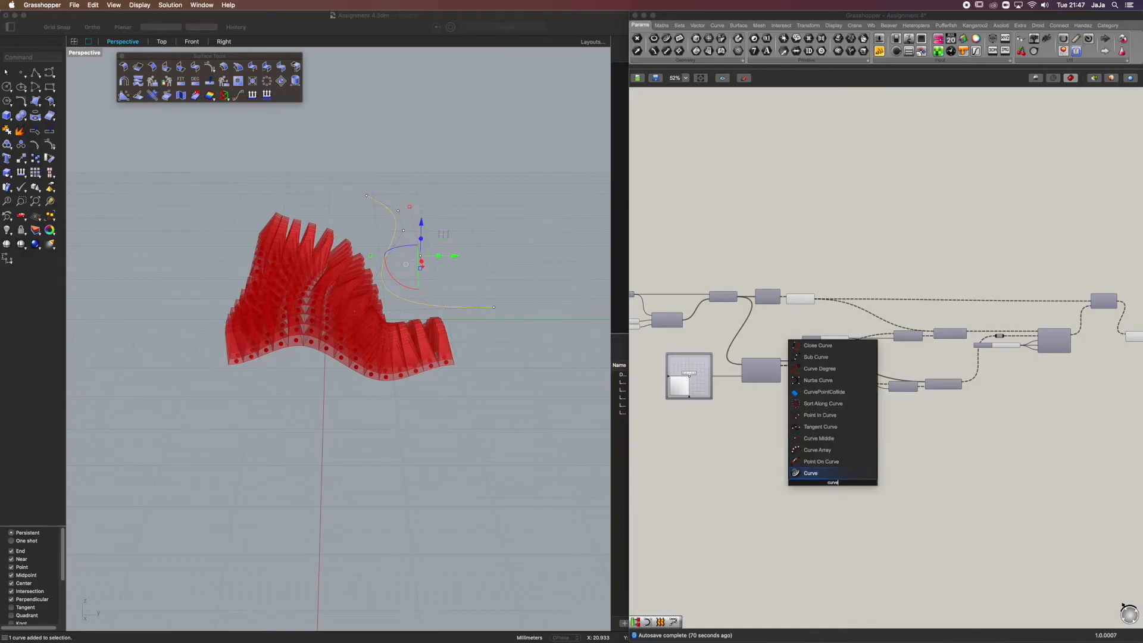
pyautogui.press('Return')
# Reference the drawn curve in the Curve parameter with Set Multiple Curves and hide the original in Rhino
pyautogui.scroll(3, 833, 483)
pyautogui.rightClick(835, 484)
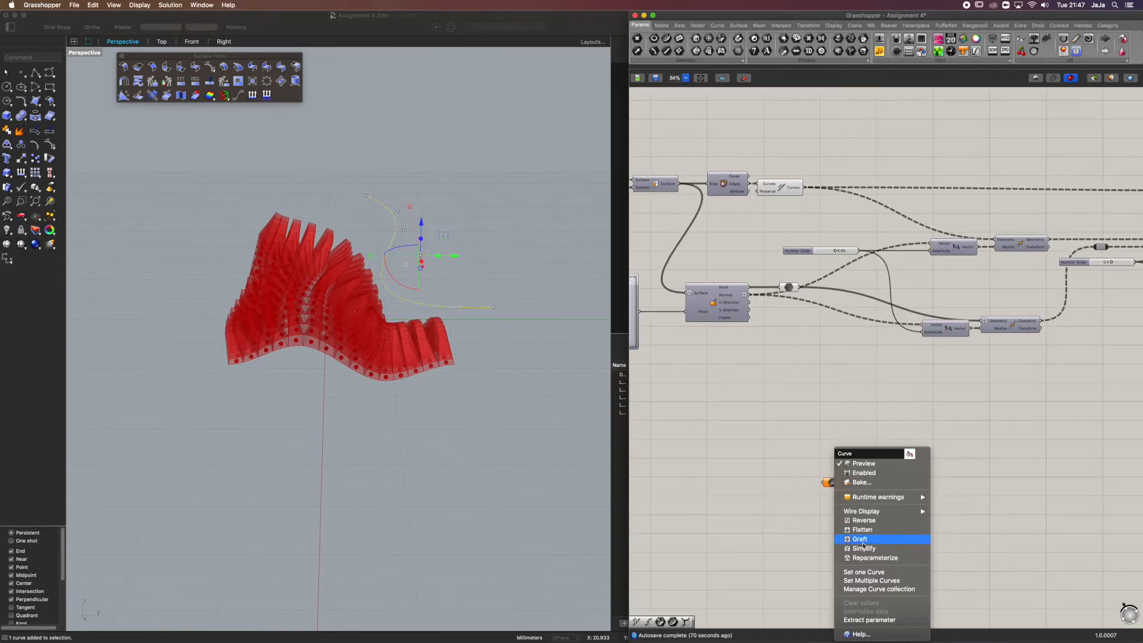
pyautogui.click(863, 581)
pyautogui.click(489, 307)
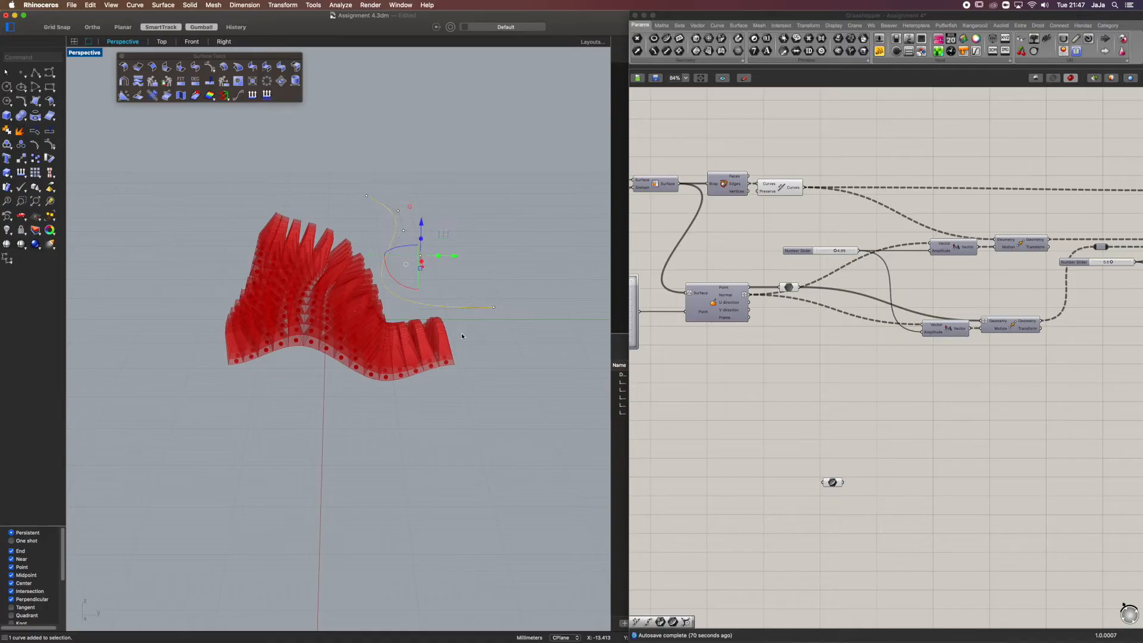
pyautogui.press('super+h')
pyautogui.moveTo(399, 250); pyautogui.dragTo(383, 257, button='right')
pyautogui.scroll(3, 383, 257)
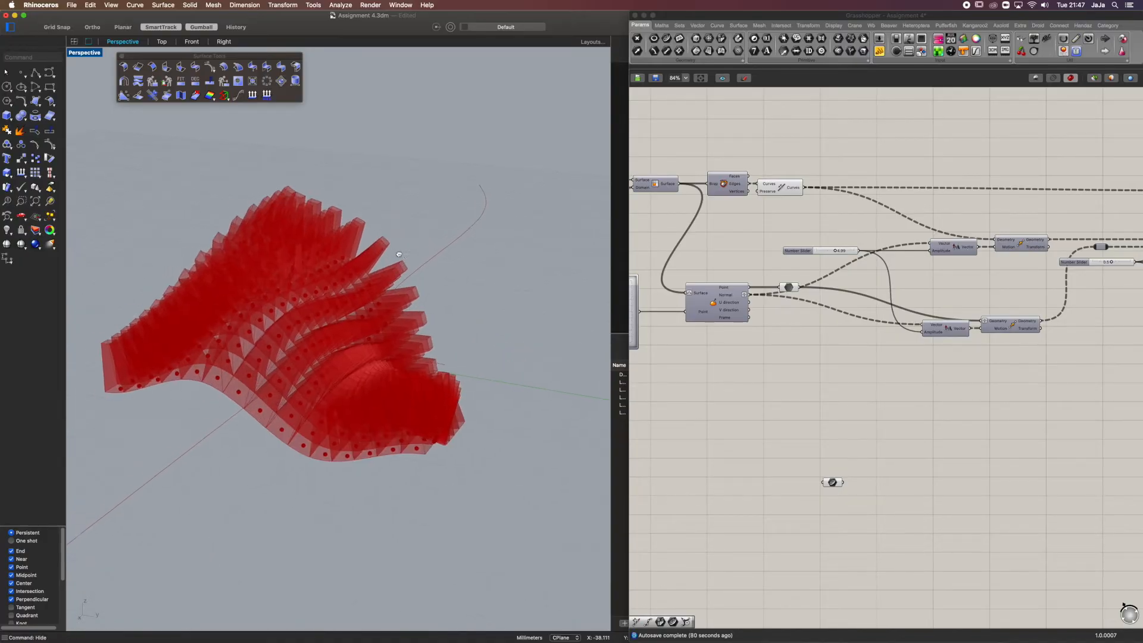
# Move the Curve parameter closer to the definition, below the surface evaluation component, and compare the curve with the panels
pyautogui.click(842, 484)
pyautogui.moveTo(841, 484); pyautogui.dragTo(757, 437)
pyautogui.moveTo(383, 308); pyautogui.dragTo(419, 346, button='right')
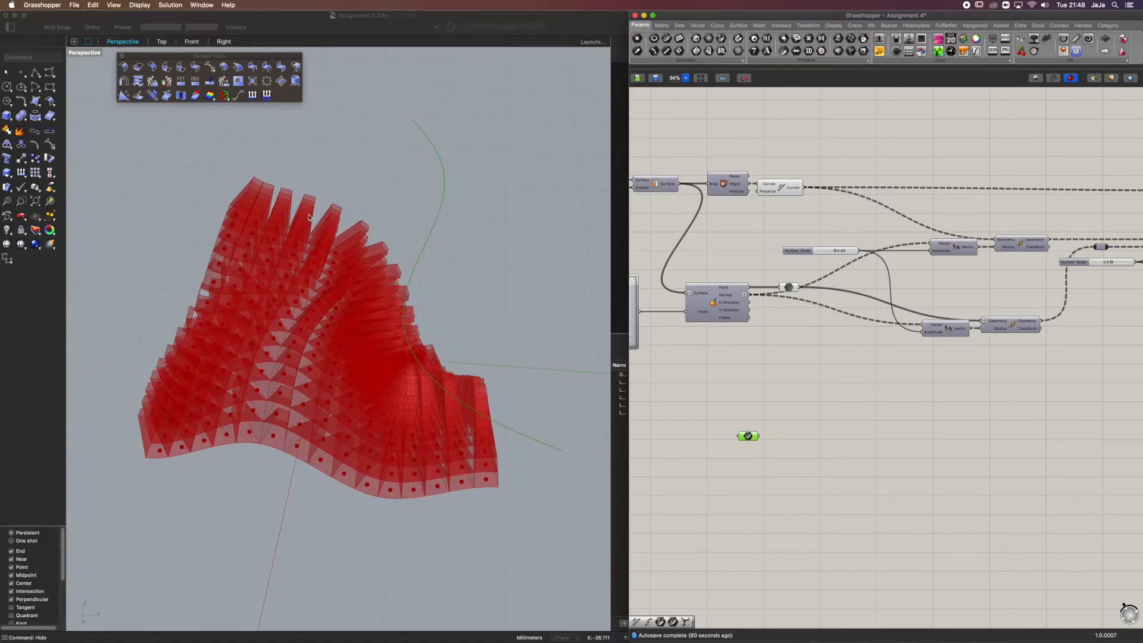
pyautogui.moveTo(215, 452); pyautogui.dragTo(140, 417, button='right')
pyautogui.click(824, 442)
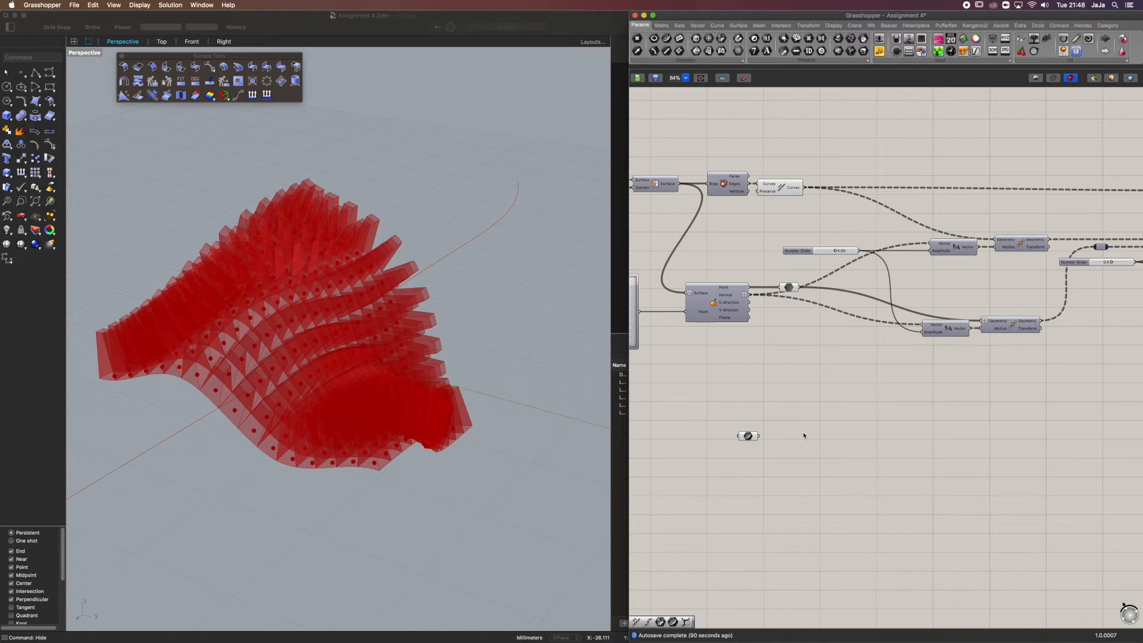
# Search the component library for a closest-point component to place near the Curve parameter
pyautogui.doubleClick(798, 428)
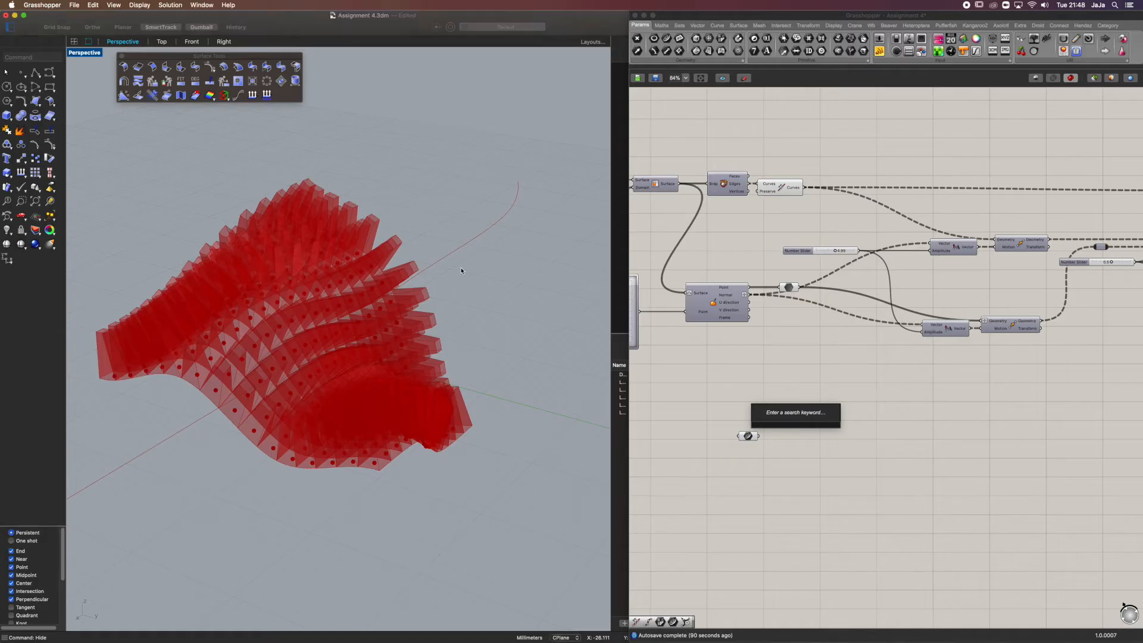
pyautogui.doubleClick(816, 409)
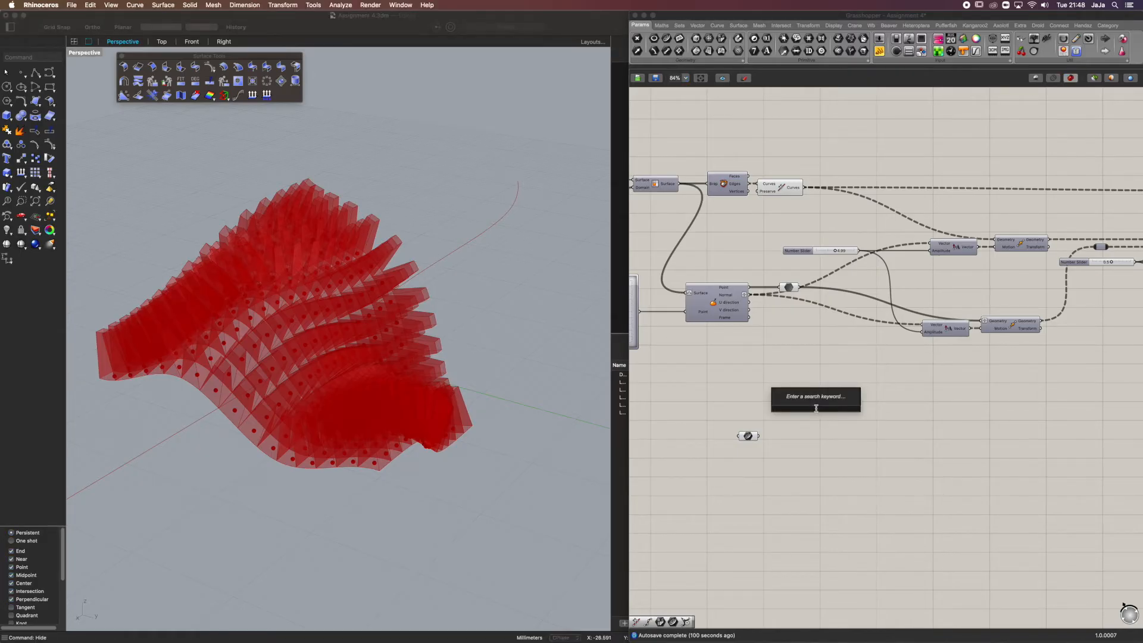
pyautogui.moveTo(393, 328); pyautogui.dragTo(352, 180, button='right')
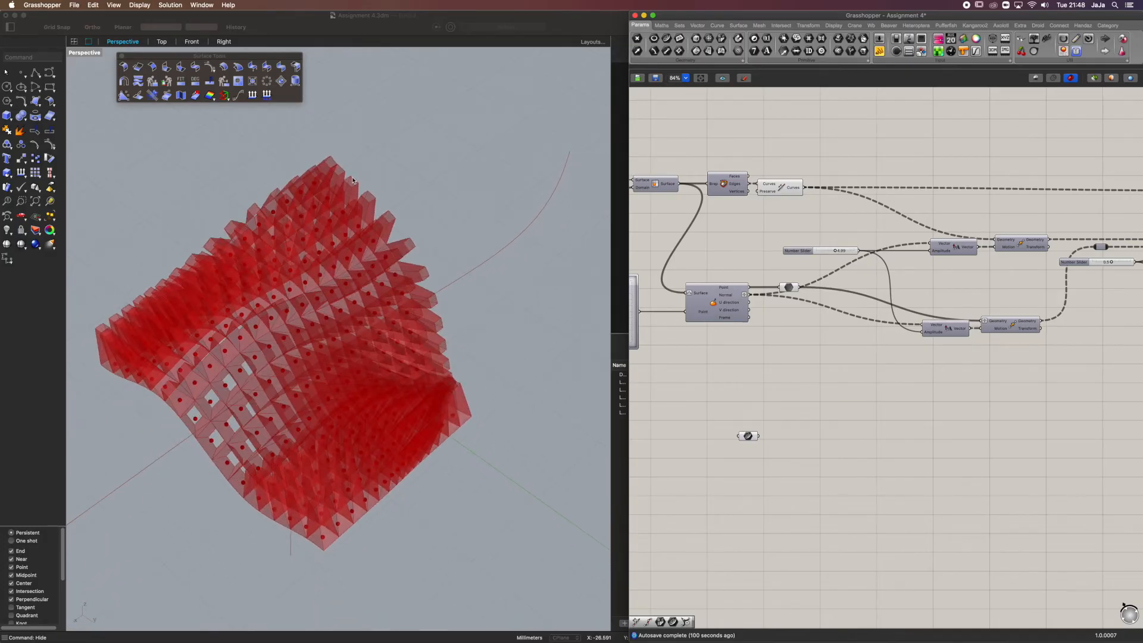
pyautogui.doubleClick(791, 385)
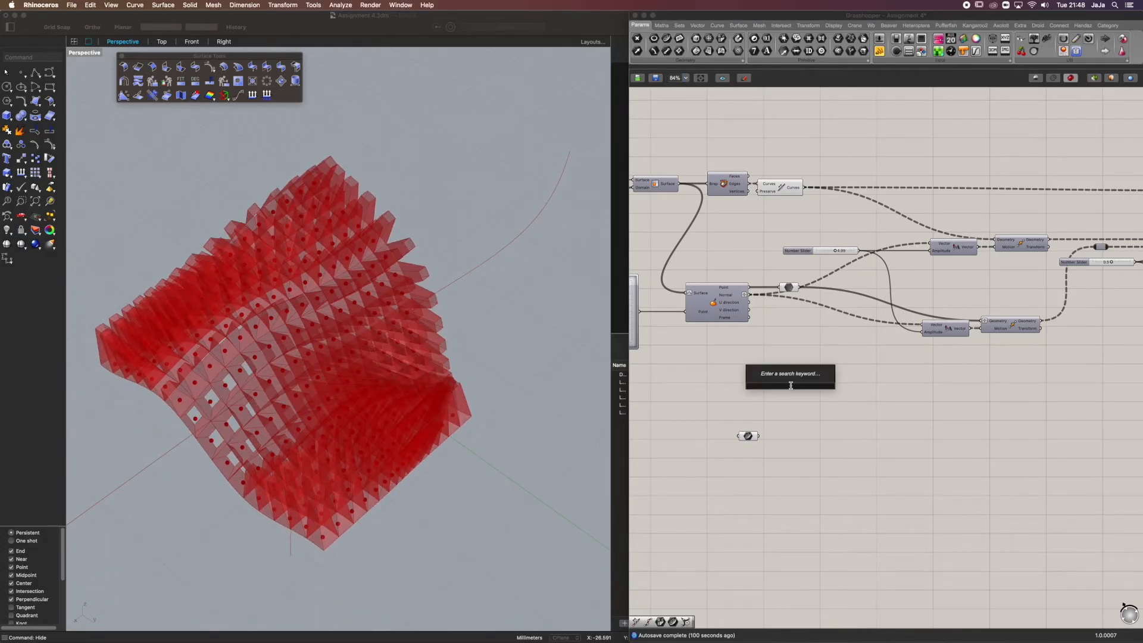
pyautogui.write('clo')
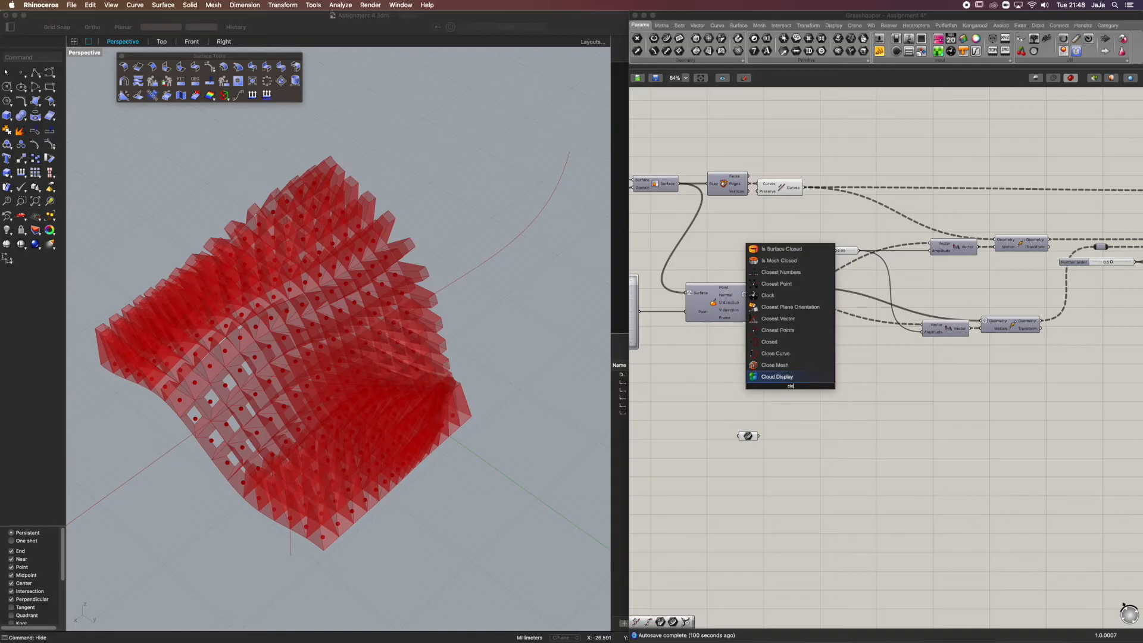
pyautogui.write('ses')
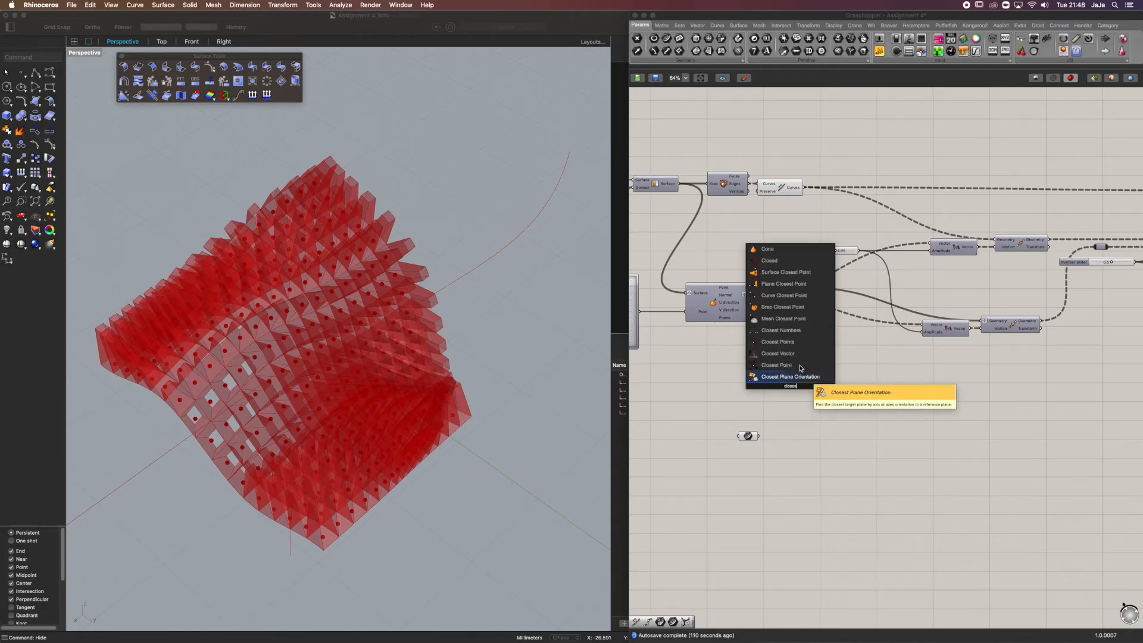
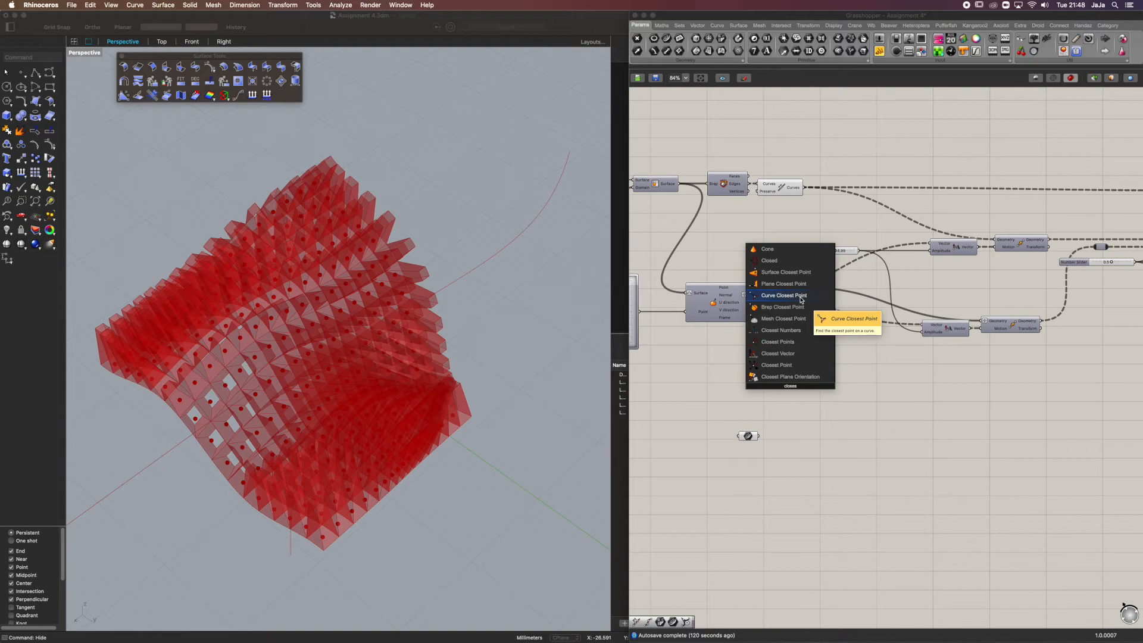
# Try a Curve Closest Point component above the Curve parameter, and delete it again
pyautogui.click(802, 300)
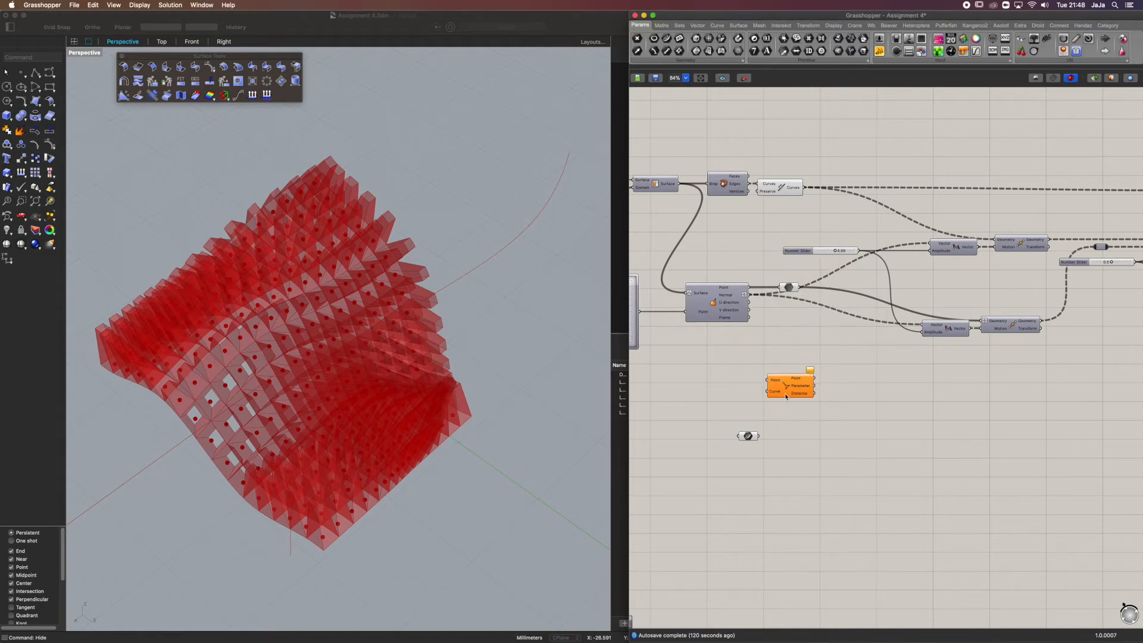
pyautogui.moveTo(787, 382); pyautogui.dragTo(806, 399)
pyautogui.click(803, 355)
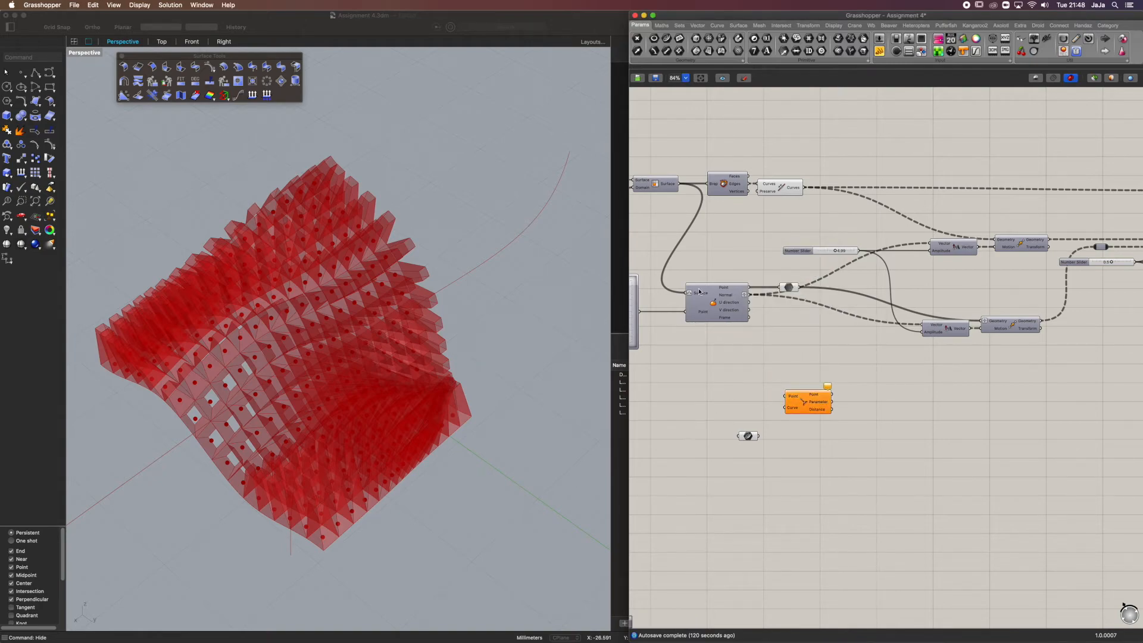
pyautogui.click(810, 403)
pyautogui.press('Delete')
# Add a Divide Curve component beside the Curve parameter and feed the drawn curve into it
pyautogui.doubleClick(810, 400)
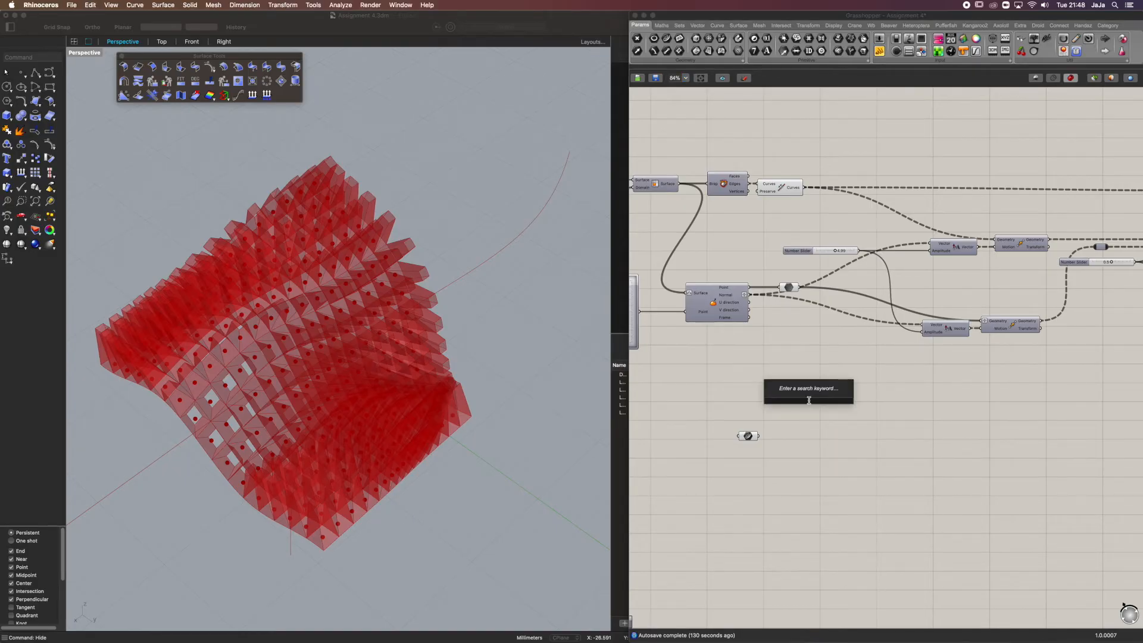
pyautogui.write('div')
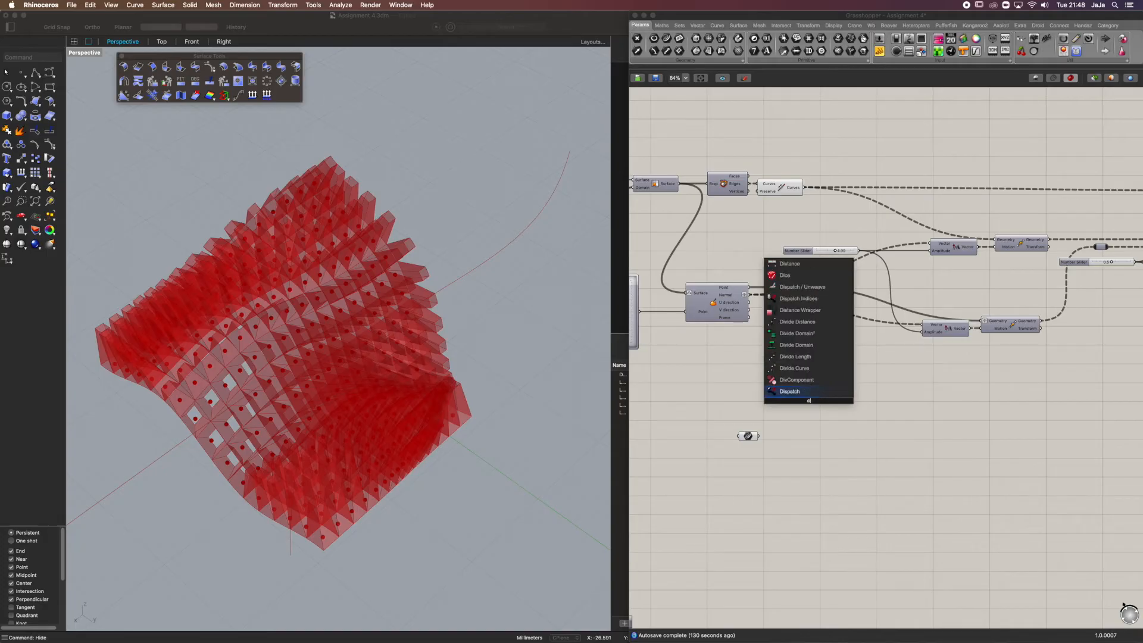
pyautogui.click(851, 391)
pyautogui.moveTo(759, 436); pyautogui.dragTo(818, 458)
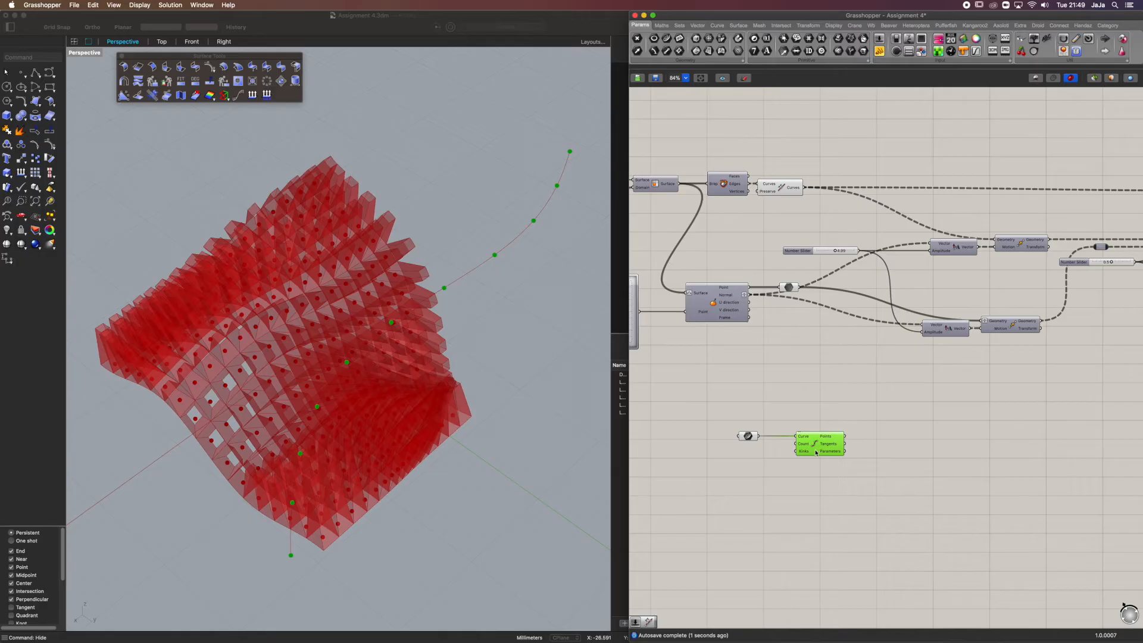
# Add a number slider with the value 200 and connect it to the Count input of Divide Curve
pyautogui.doubleClick(751, 465)
pyautogui.write('200')
pyautogui.press('Return')
pyautogui.moveTo(789, 465); pyautogui.dragTo(795, 446)
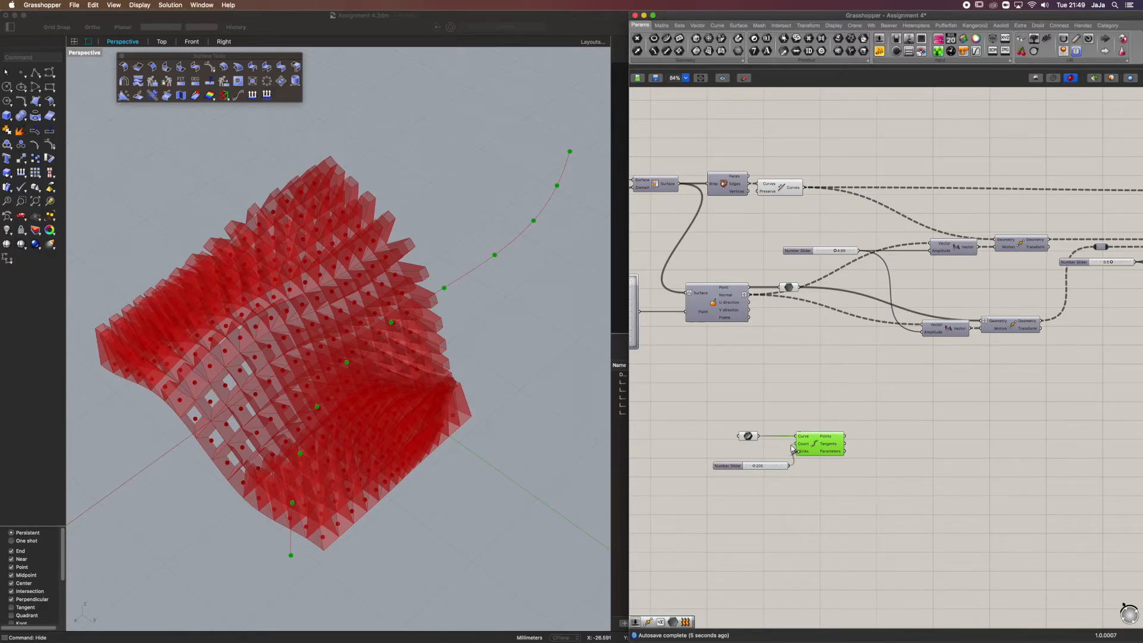
pyautogui.moveTo(834, 439)
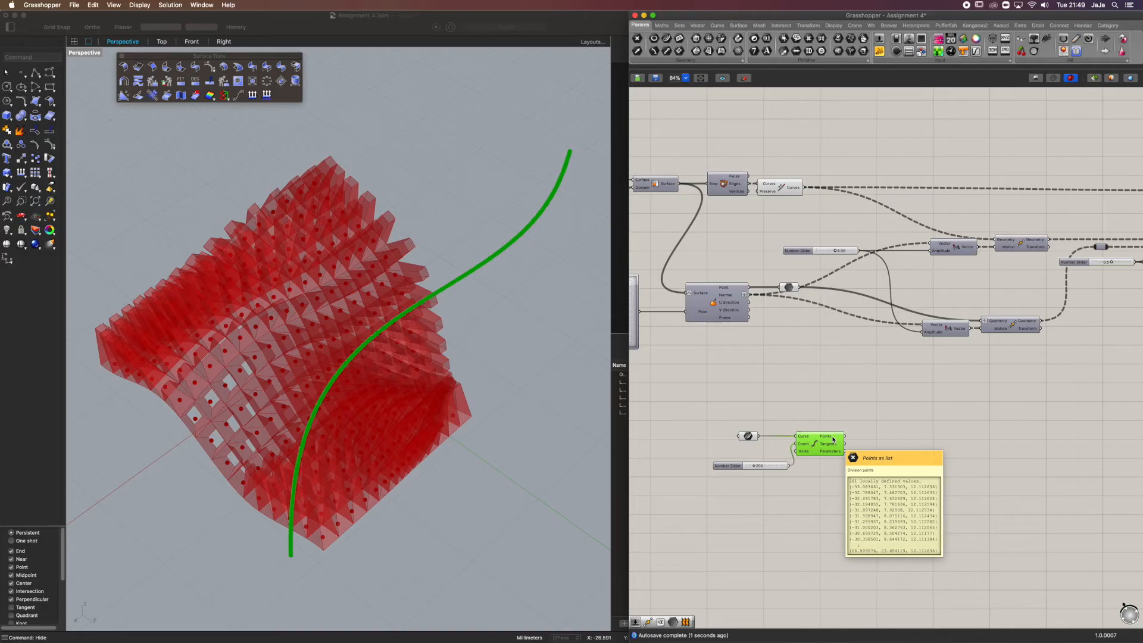
# Add a Distance component next to Divide Curve
pyautogui.doubleClick(895, 434)
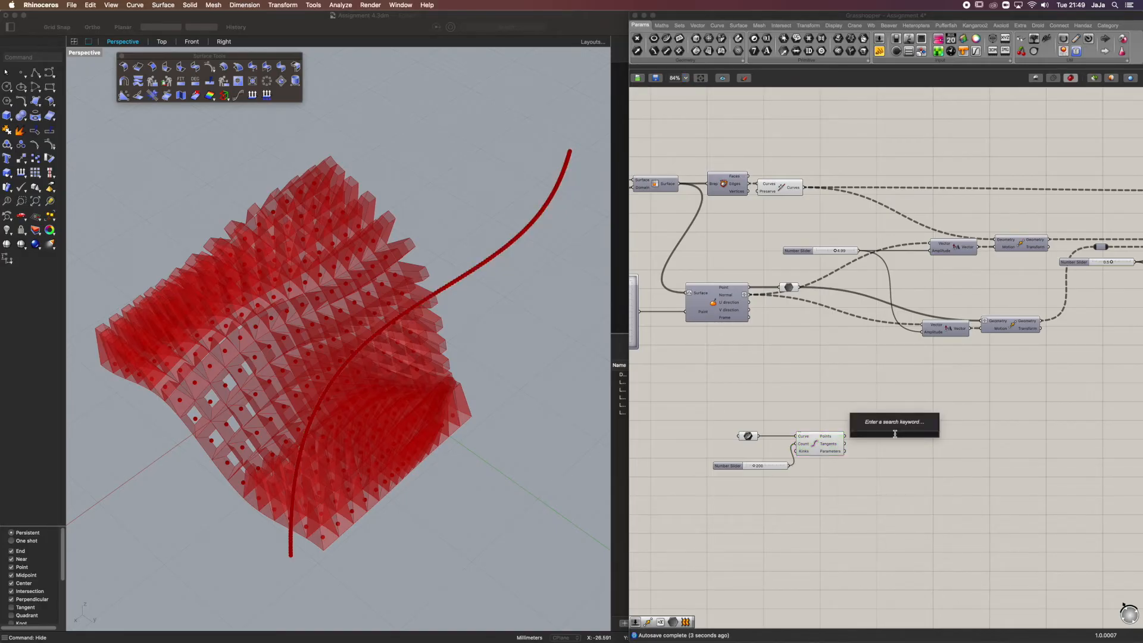
pyautogui.write('dis')
pyautogui.press('Return')
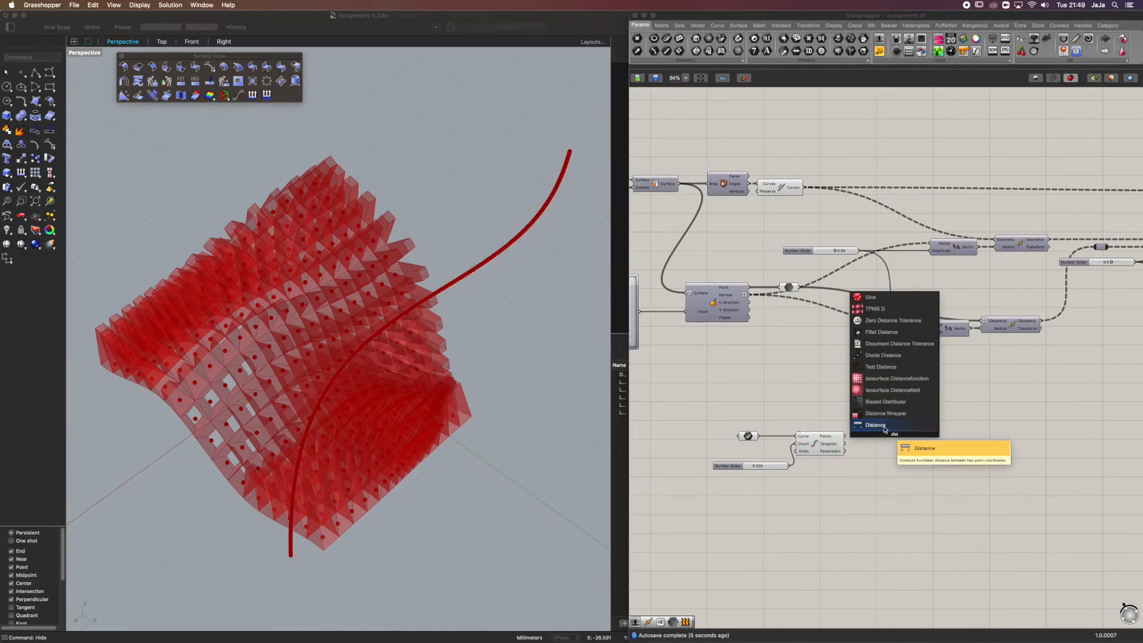
# Delete the Divide Curve component, its count slider and the Distance component, keeping the Curve parameter
pyautogui.hscroll(-3, 774, 285)
pyautogui.moveTo(194, 399); pyautogui.dragTo(300, 272, button='right')
pyautogui.moveTo(508, 409); pyautogui.dragTo(433, 398, button='right')
pyautogui.moveTo(982, 411); pyautogui.dragTo(806, 495)
pyautogui.press('Delete')
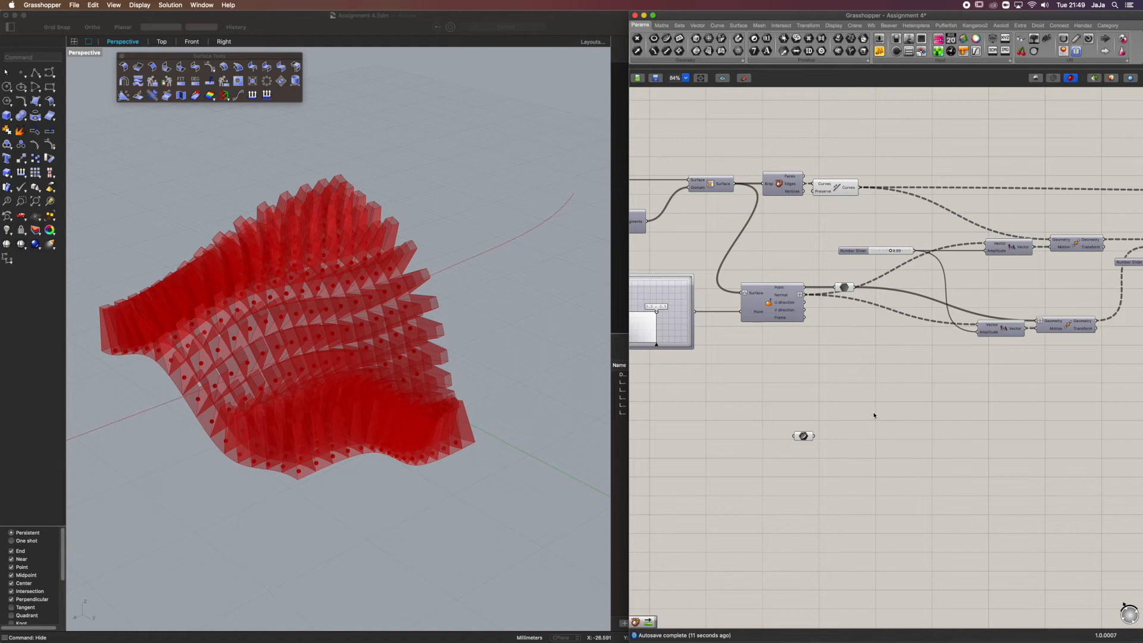
# Add a Curve Closest Point component near the Curve parameter and connect the drawn curve to its Curve input
pyautogui.doubleClick(873, 411)
pyautogui.write('closes')
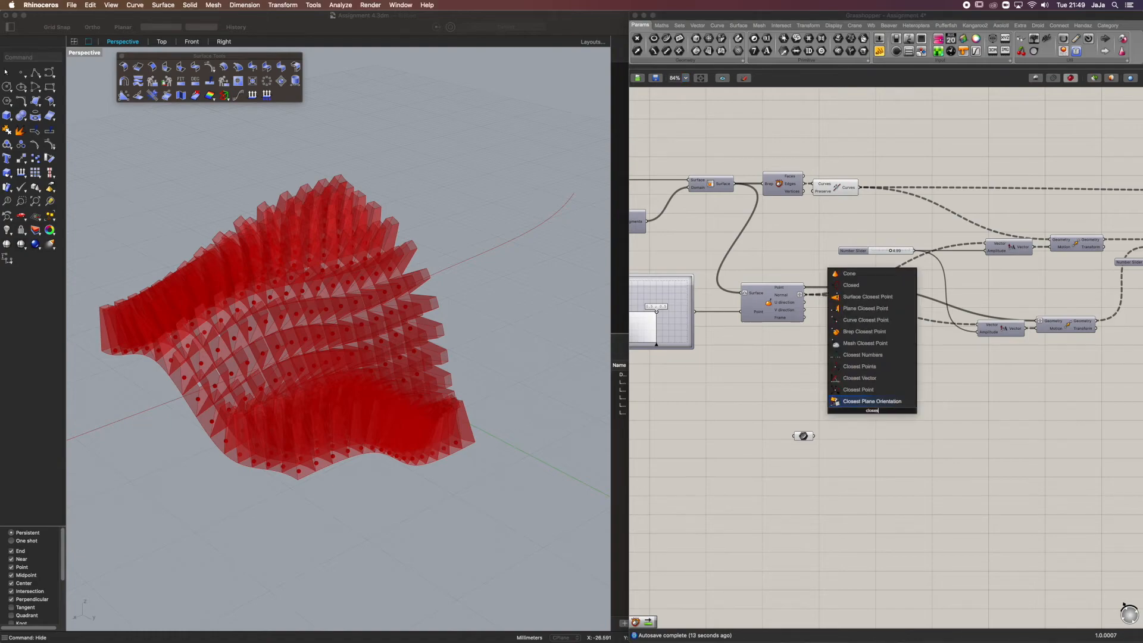
pyautogui.click(881, 320)
pyautogui.moveTo(850, 416); pyautogui.dragTo(814, 436)
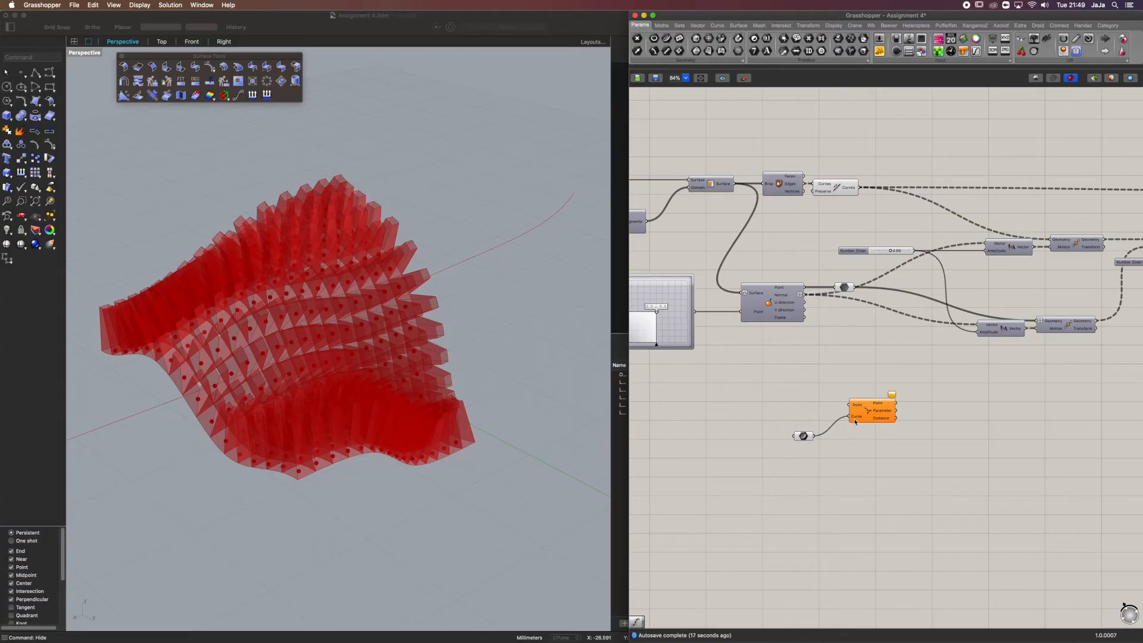
# Connect the surface points parameter to the Point input of Curve Closest Point and turn off that parameter's preview
pyautogui.click(846, 288)
pyautogui.moveTo(855, 288); pyautogui.dragTo(850, 405)
pyautogui.middleClick(858, 293)
pyautogui.click(875, 273)
pyautogui.click(937, 363)
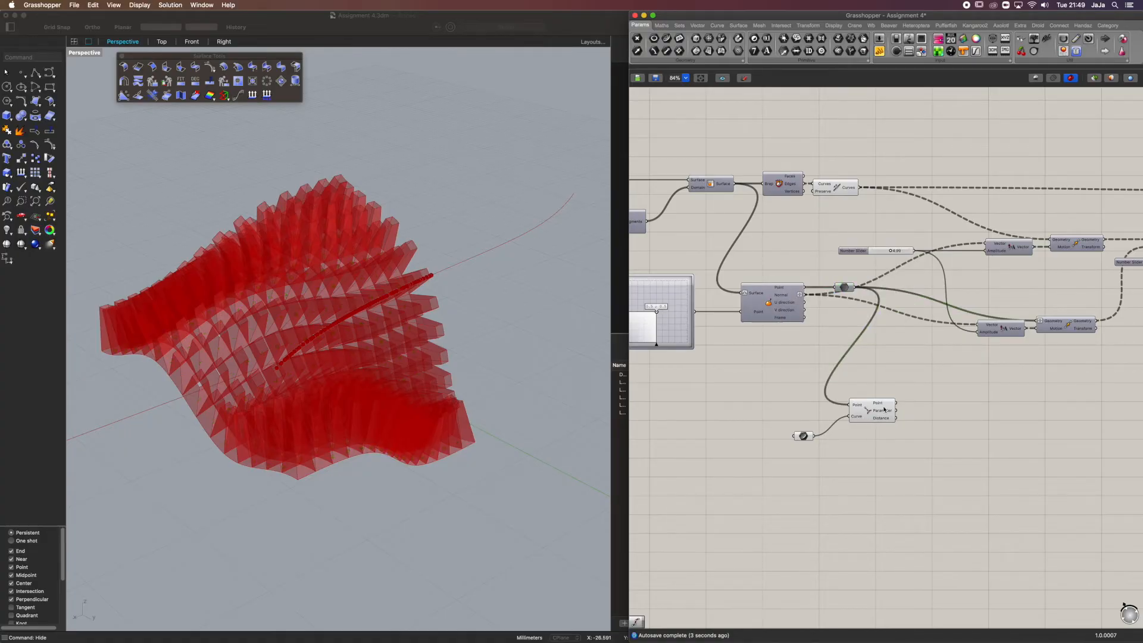
# Examine from several angles where the closest points lie on the drawn curve relative to the panels
pyautogui.click(885, 410)
pyautogui.moveTo(309, 281); pyautogui.dragTo(262, 231, button='right')
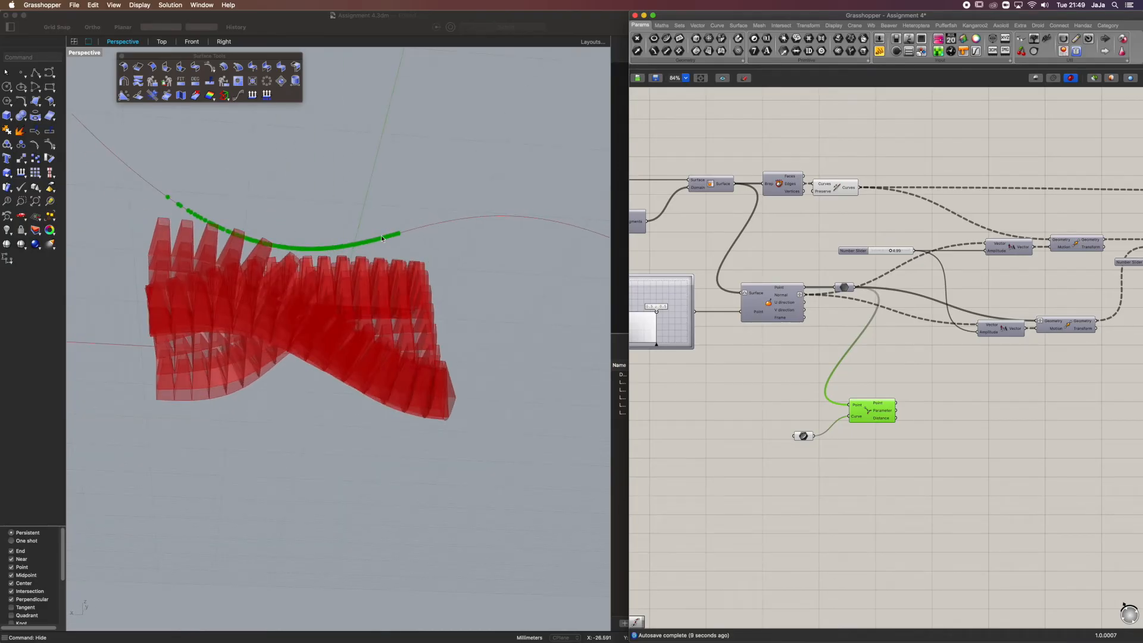
pyautogui.moveTo(383, 239); pyautogui.dragTo(242, 234, button='right')
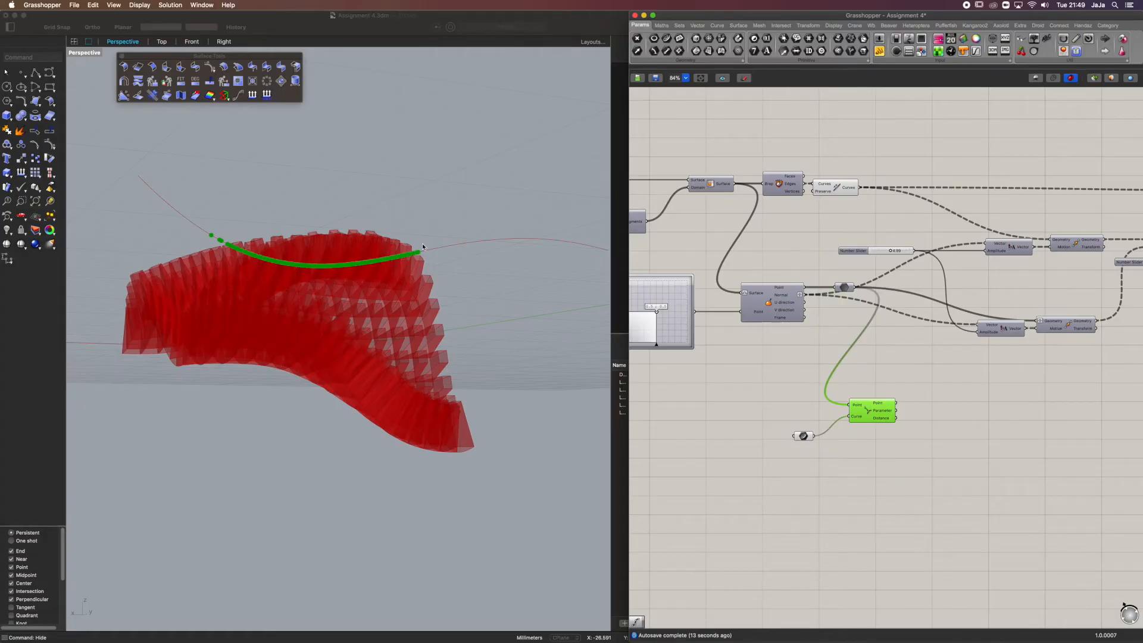
pyautogui.moveTo(424, 253); pyautogui.dragTo(160, 216, button='right')
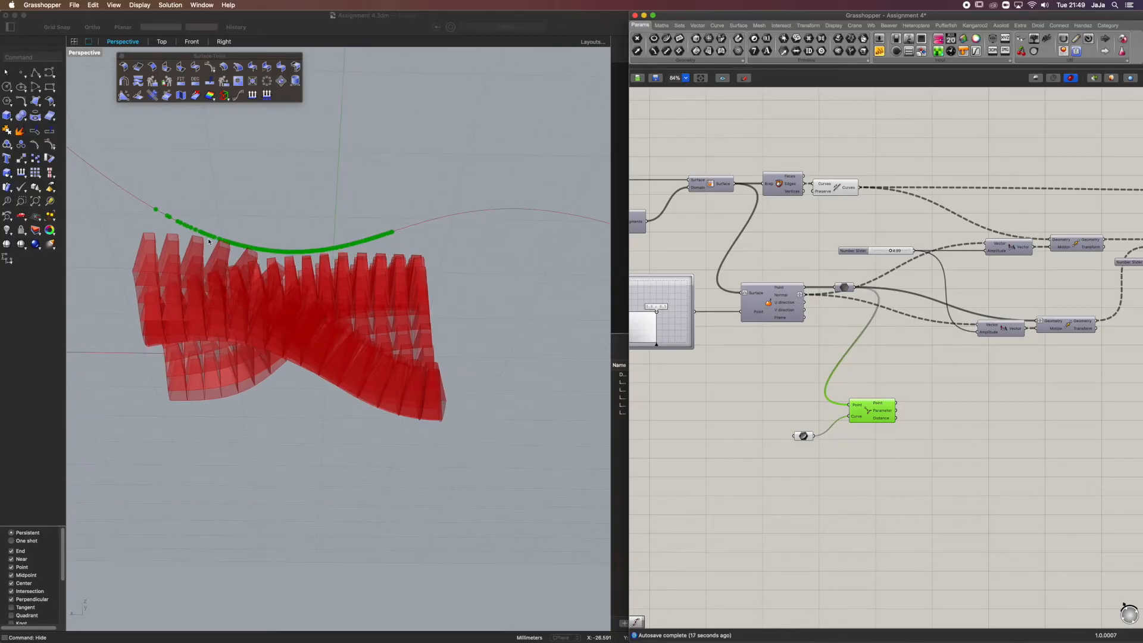
pyautogui.moveTo(401, 221); pyautogui.dragTo(457, 276, button='right')
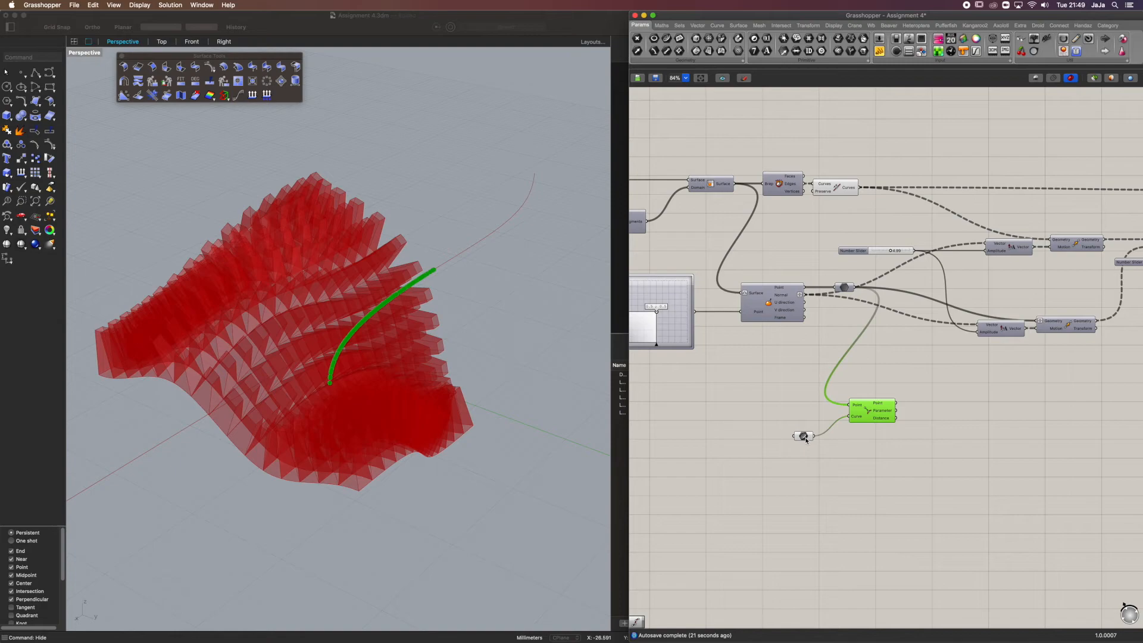
# Align the Curve parameter with the Curve input of Curve Closest Point and check the Distance output
pyautogui.moveTo(806, 438); pyautogui.dragTo(807, 419)
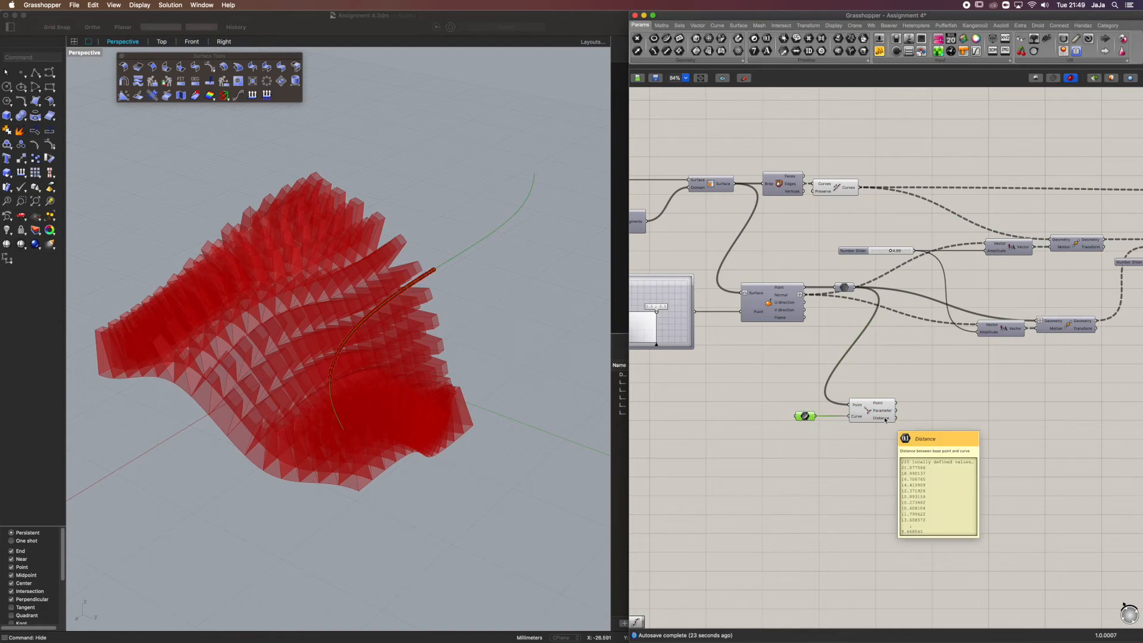
pyautogui.scroll(4, 885, 420)
pyautogui.moveTo(833, 391)
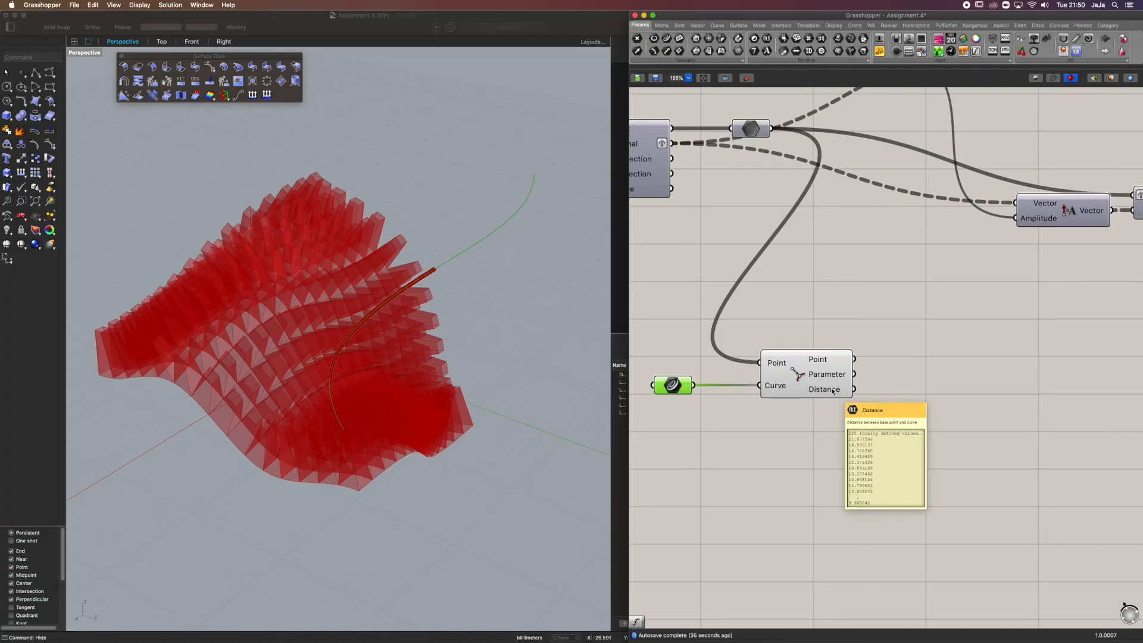
# Turn off the preview of the Curve Closest Point component
pyautogui.click(819, 361)
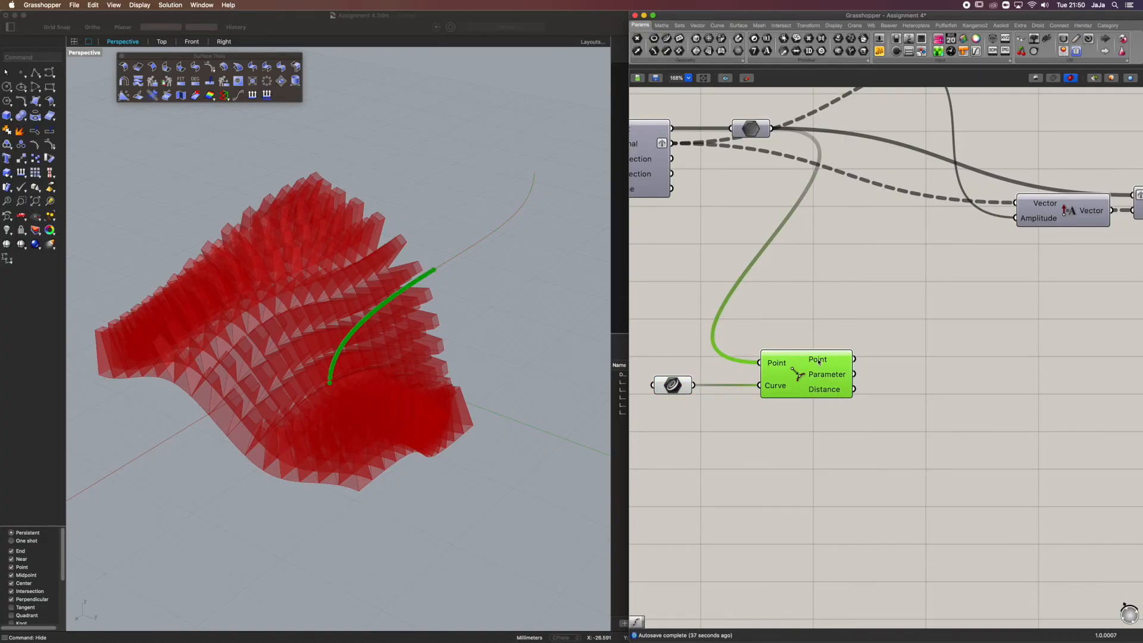
pyautogui.middleClick(807, 369)
pyautogui.click(835, 344)
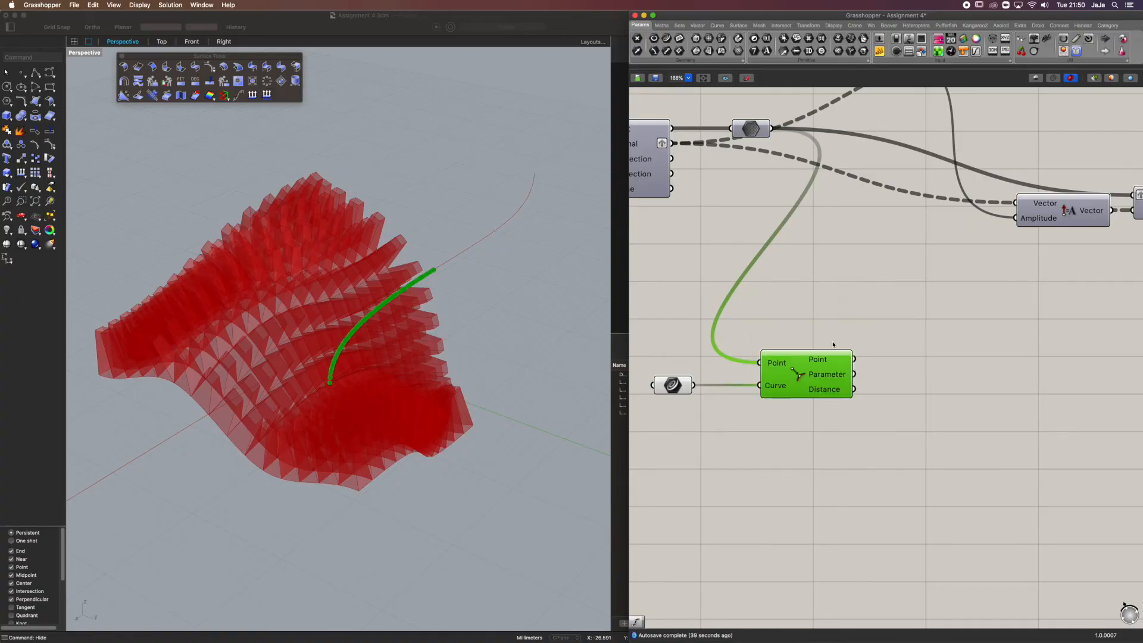
pyautogui.scroll(-1, 824, 376)
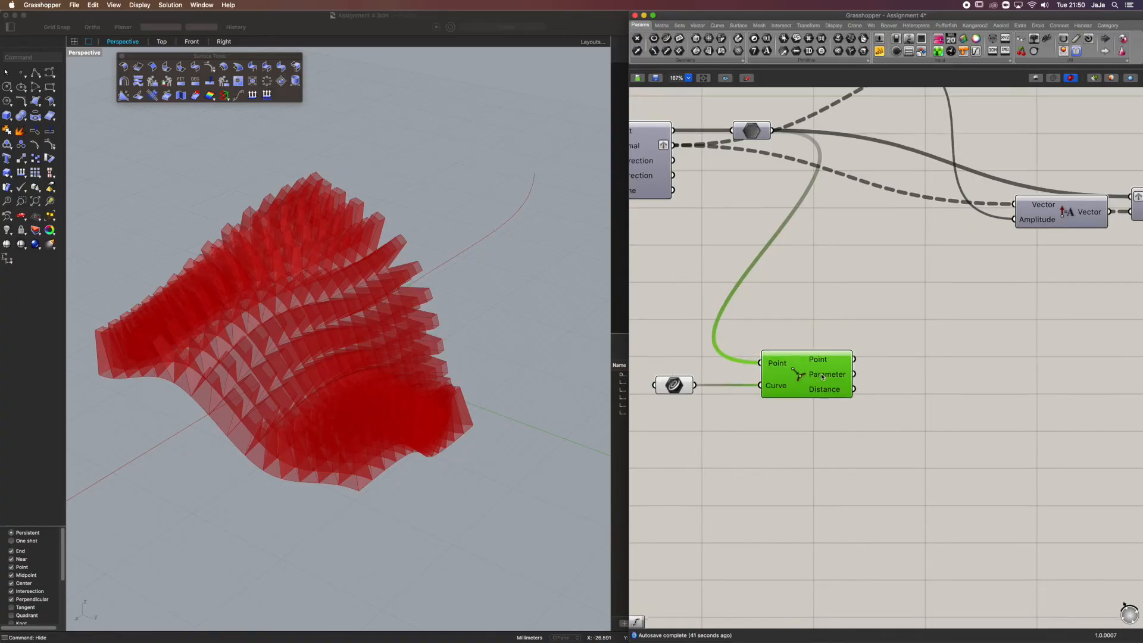
# Add a Bounds component and connect the Distance output of Curve Closest Point to its Numbers input
pyautogui.moveTo(966, 462); pyautogui.dragTo(916, 397, button='right')
pyautogui.click(911, 390)
pyautogui.doubleClick(893, 360)
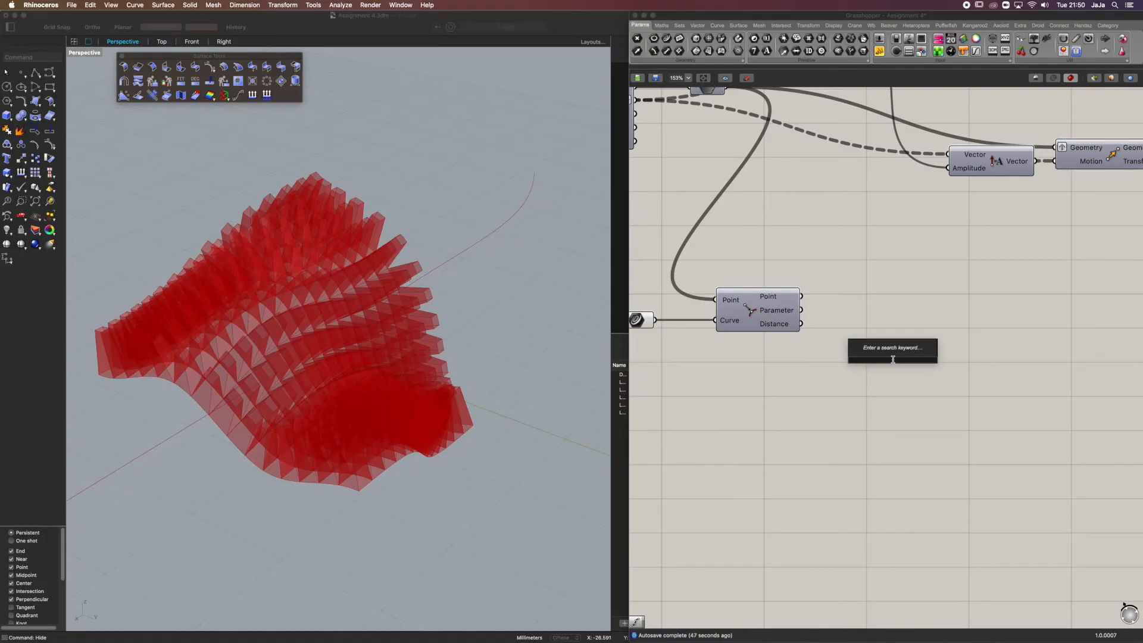
pyautogui.write('bound')
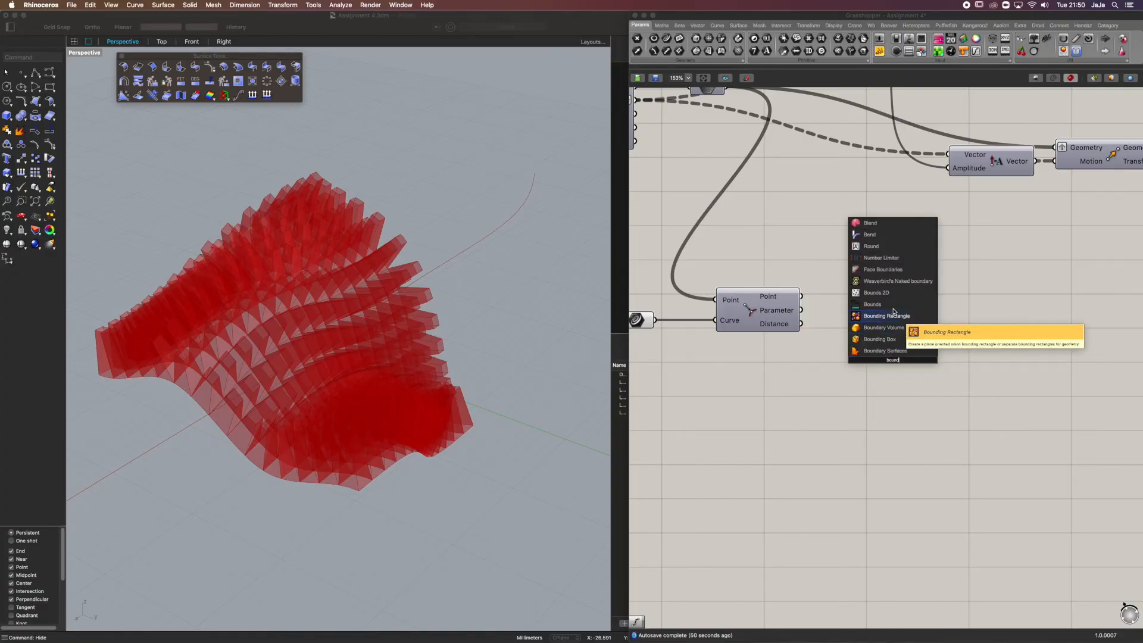
pyautogui.click(887, 305)
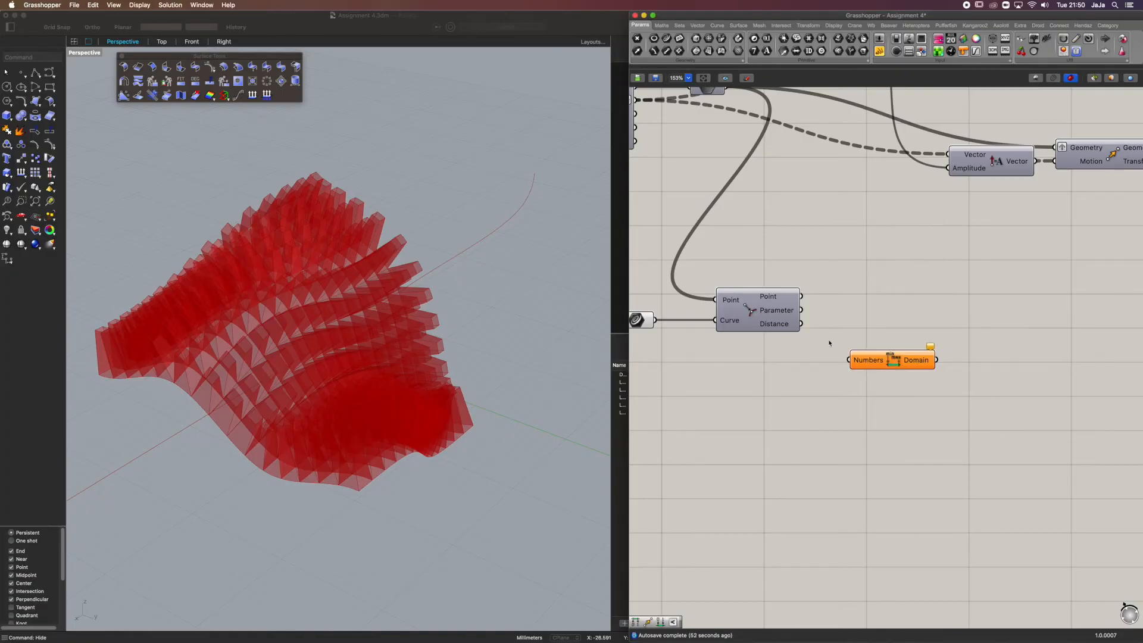
pyautogui.moveTo(890, 355); pyautogui.dragTo(870, 361)
pyautogui.moveTo(802, 324); pyautogui.dragTo(828, 367)
pyautogui.moveTo(901, 369)
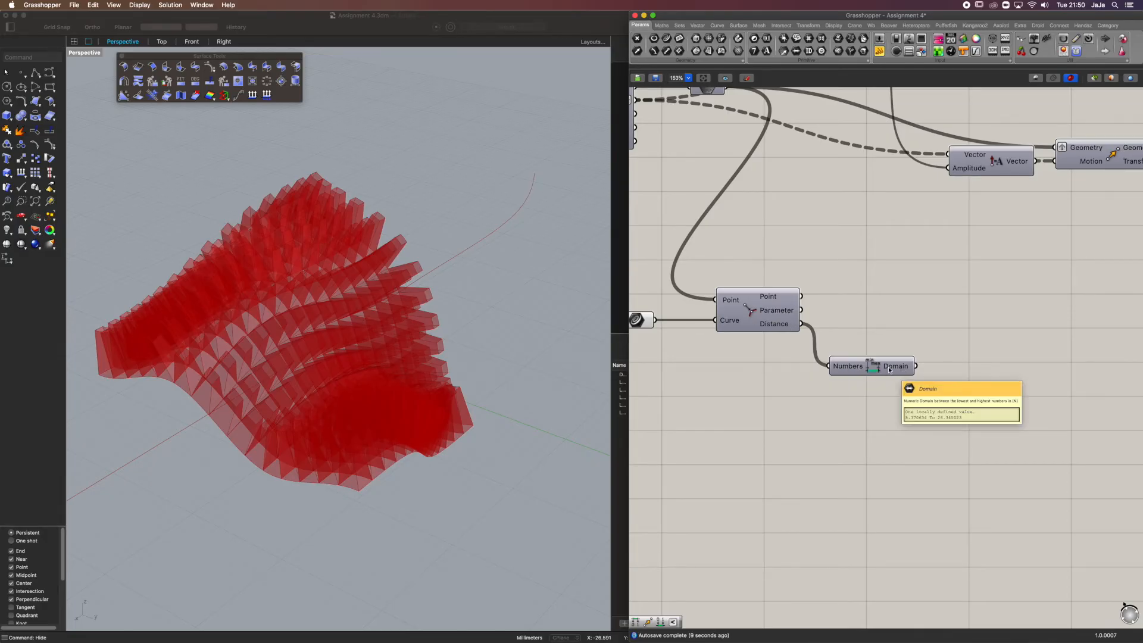
# Add a Construct Domain component below the Bounds component
pyautogui.doubleClick(870, 434)
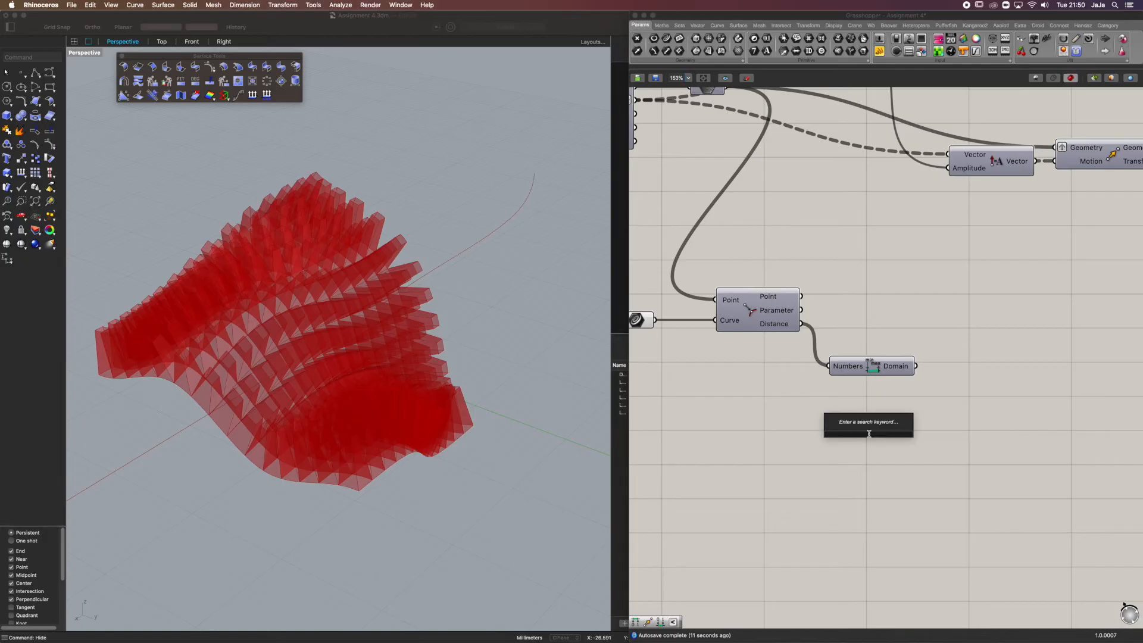
pyautogui.write('constr')
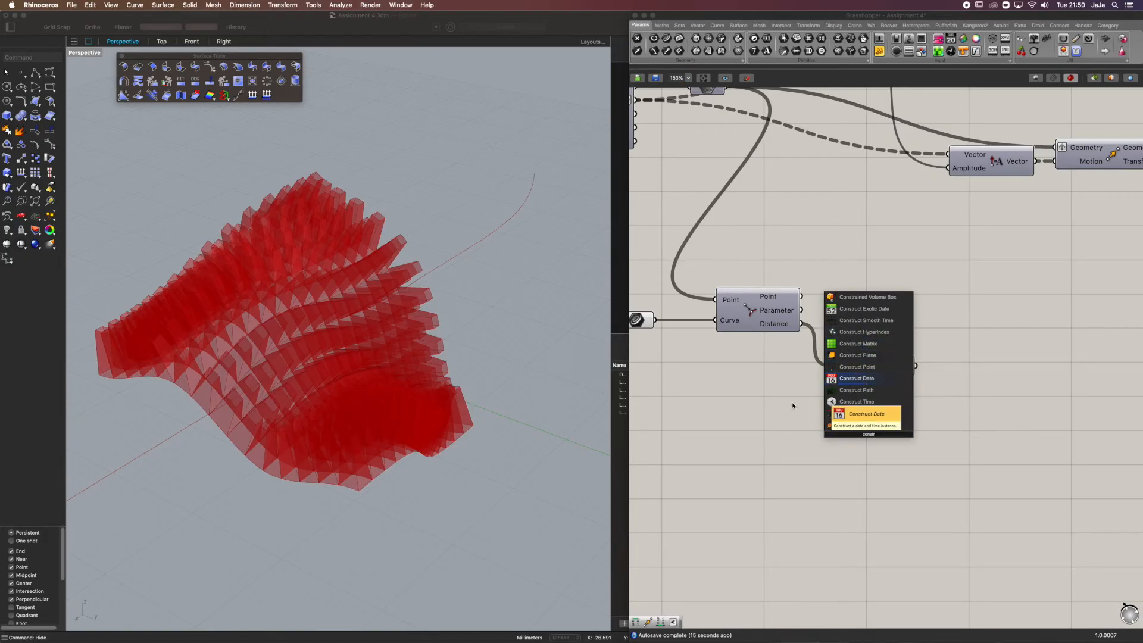
pyautogui.write('uct do')
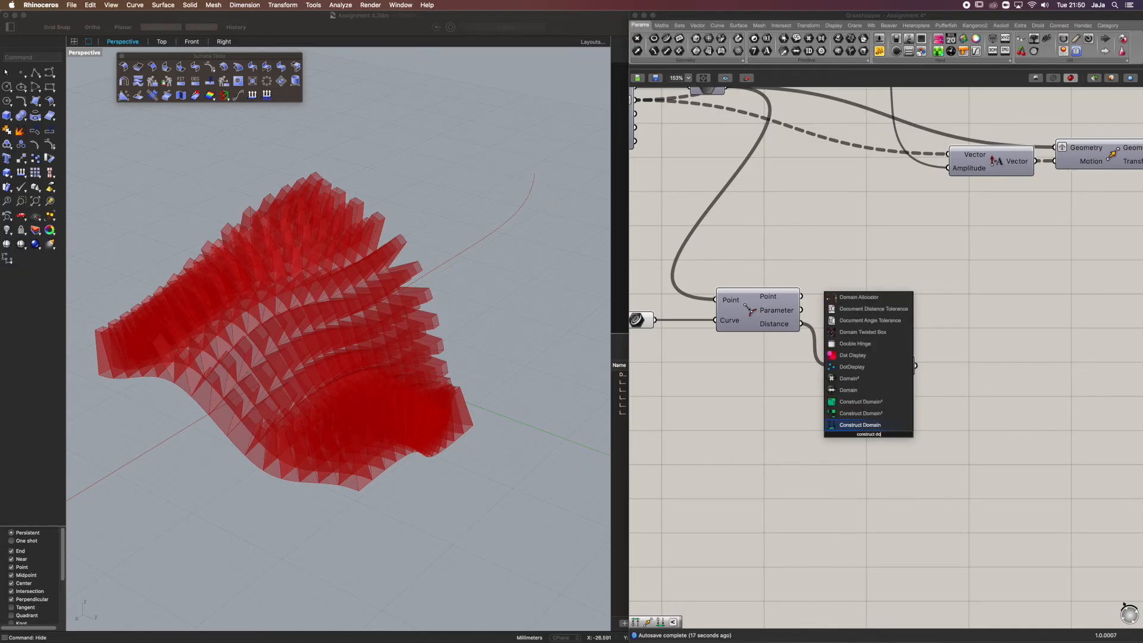
pyautogui.click(856, 425)
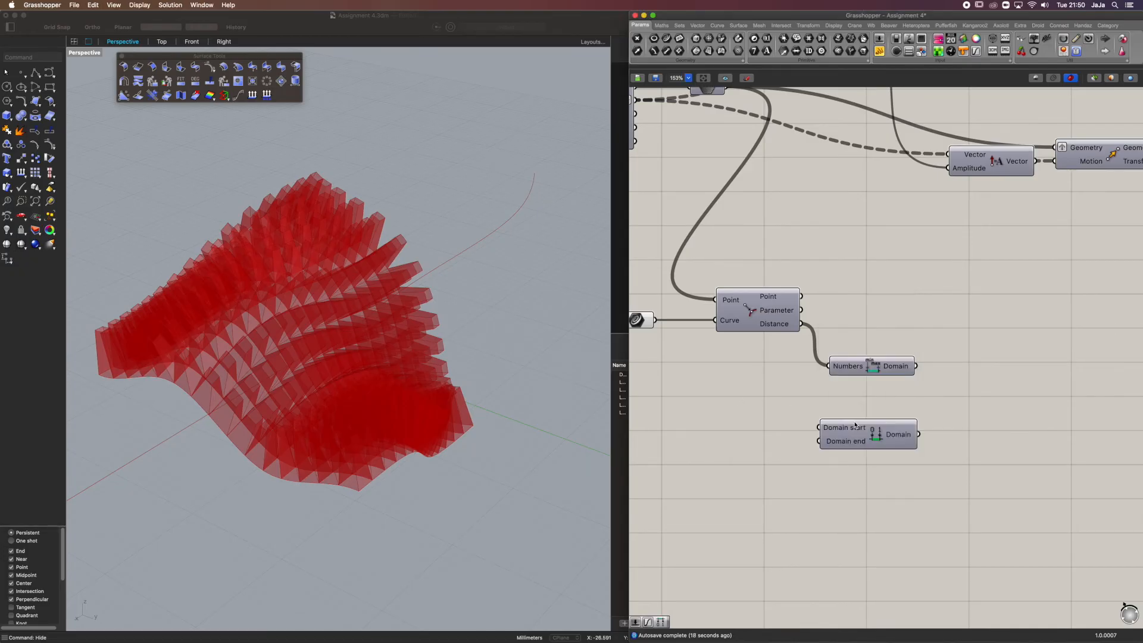
# Add a number slider with the value 8 and connect it to the Domain start of Construct Domain
pyautogui.doubleClick(732, 428)
pyautogui.click(750, 435)
pyautogui.doubleClick(752, 423)
pyautogui.write('0.')
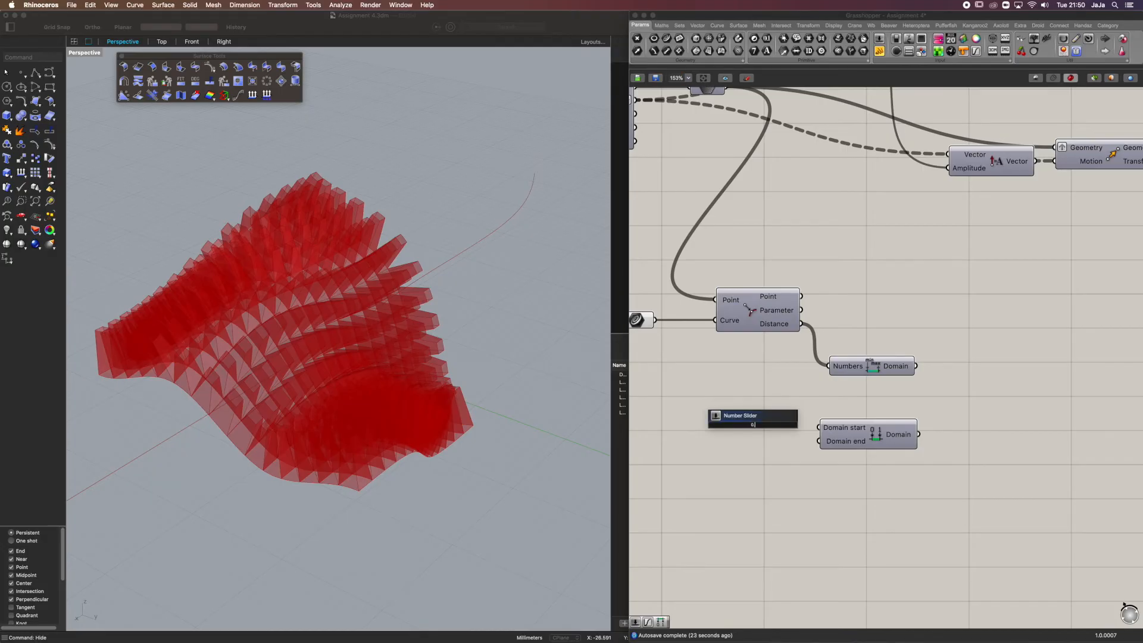
pyautogui.press('BackSpace')
pyautogui.press('BackSpace')
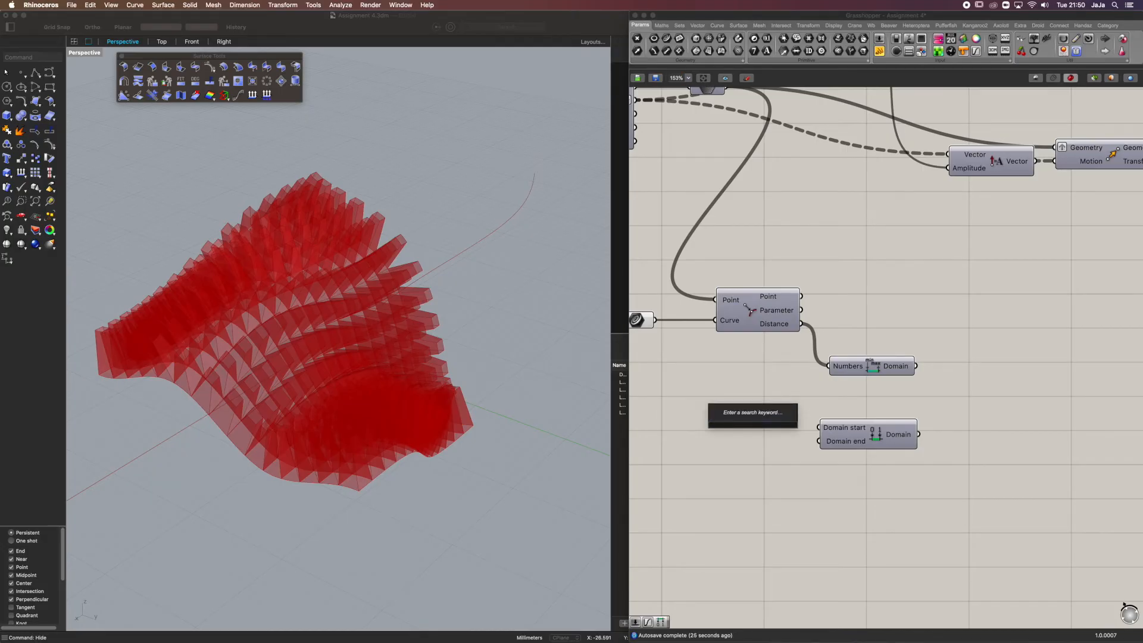
pyautogui.write('8')
pyautogui.press('Return')
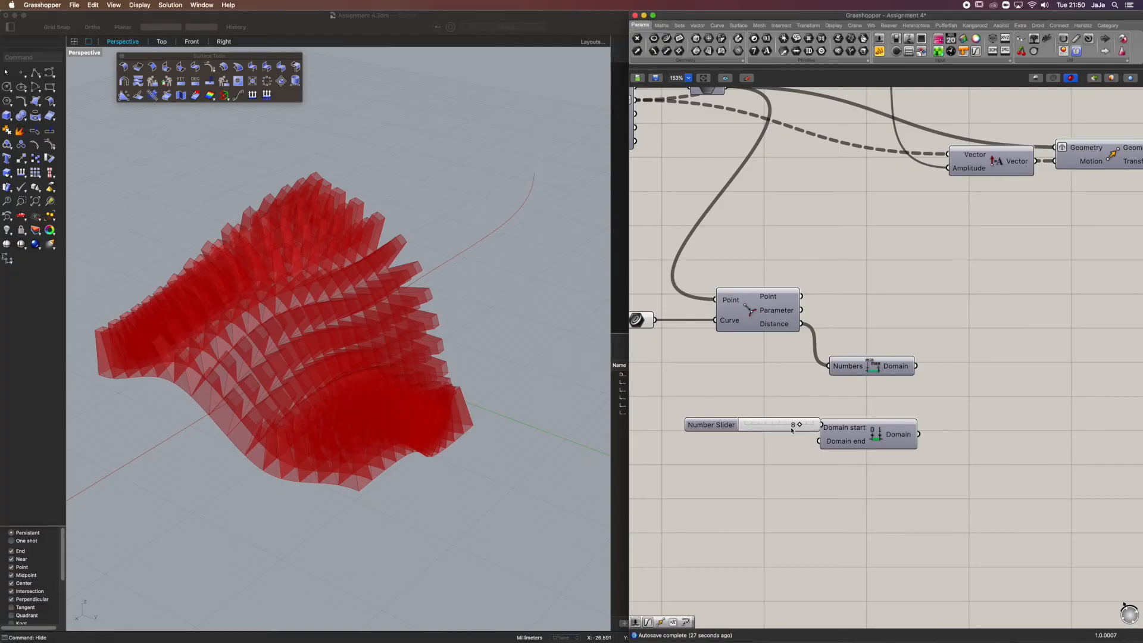
pyautogui.moveTo(793, 433); pyautogui.dragTo(737, 433)
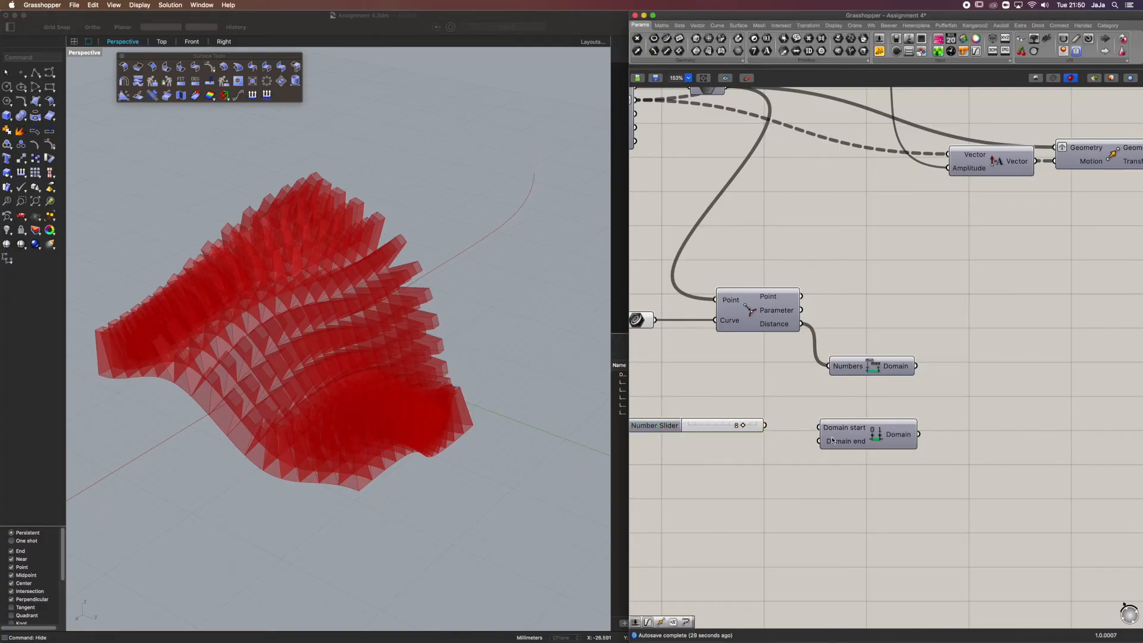
pyautogui.moveTo(766, 426); pyautogui.dragTo(840, 433)
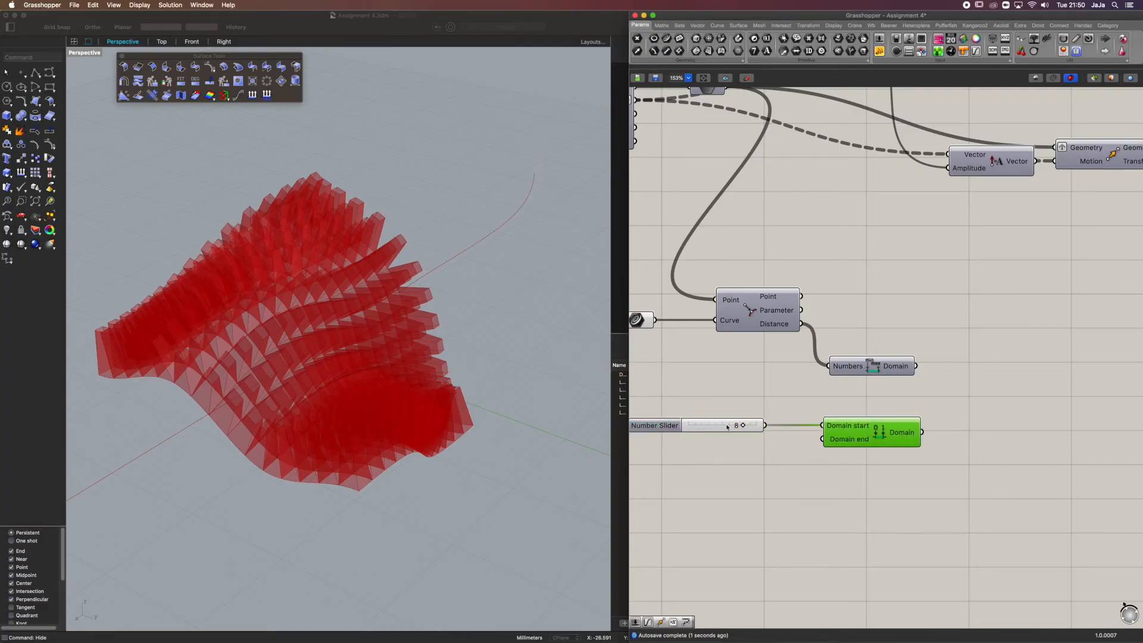
# Add a number slider with the value 0.06 and connect it to the Domain end of Construct Domain
pyautogui.doubleClick(748, 477)
pyautogui.write('0')
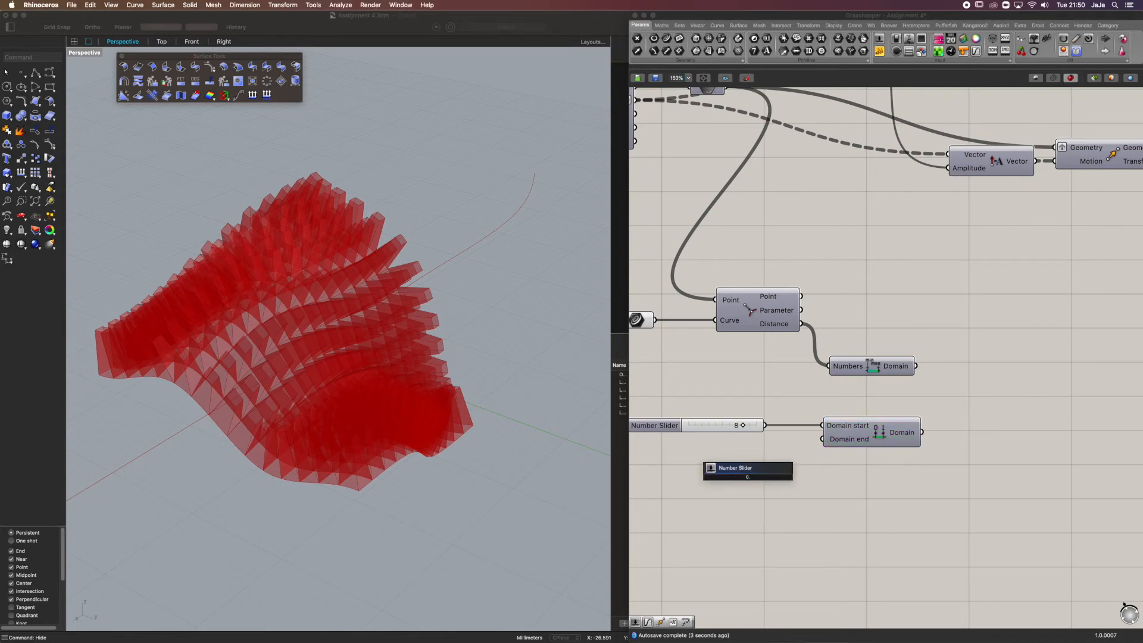
pyautogui.write('.06')
pyautogui.press('Return')
pyautogui.moveTo(817, 477); pyautogui.dragTo(759, 444)
pyautogui.click(807, 469)
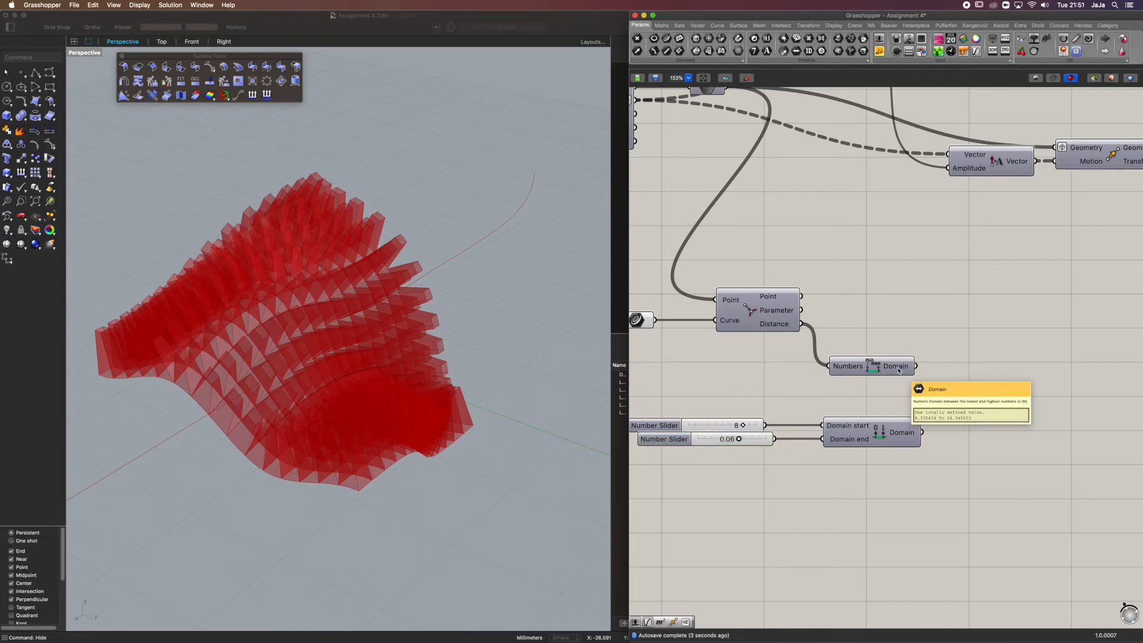
# Add a Remap Numbers component, feeding the curve Distance into its Value and the Bounds Domain into its Source
pyautogui.moveTo(902, 444)
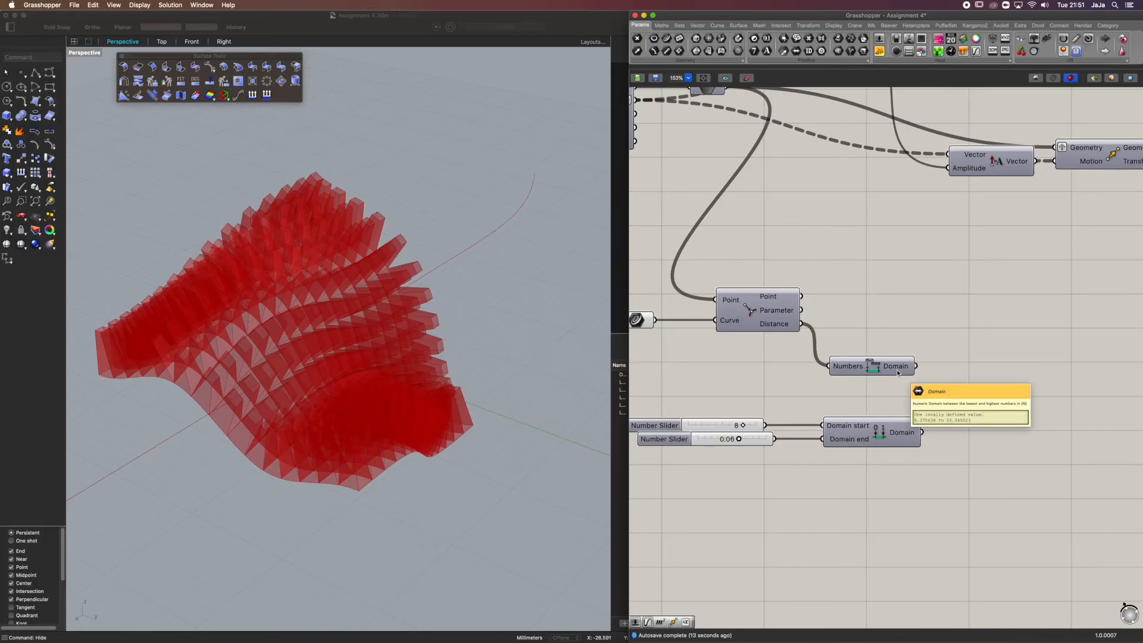
pyautogui.doubleClick(1023, 392)
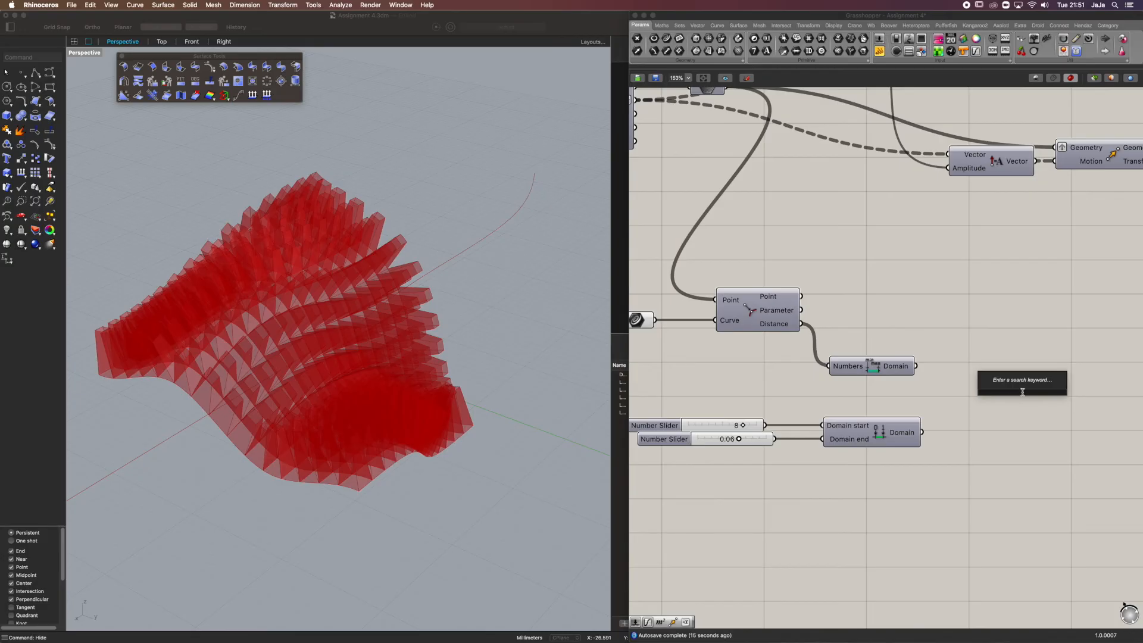
pyautogui.write('remap')
pyautogui.click(1017, 387)
pyautogui.moveTo(937, 326); pyautogui.dragTo(901, 335, button='right')
pyautogui.moveTo(1002, 406); pyautogui.dragTo(1010, 384)
pyautogui.moveTo(767, 339); pyautogui.dragTo(953, 367)
pyautogui.moveTo(876, 379); pyautogui.dragTo(953, 380)
pyautogui.moveTo(859, 381); pyautogui.dragTo(856, 385)
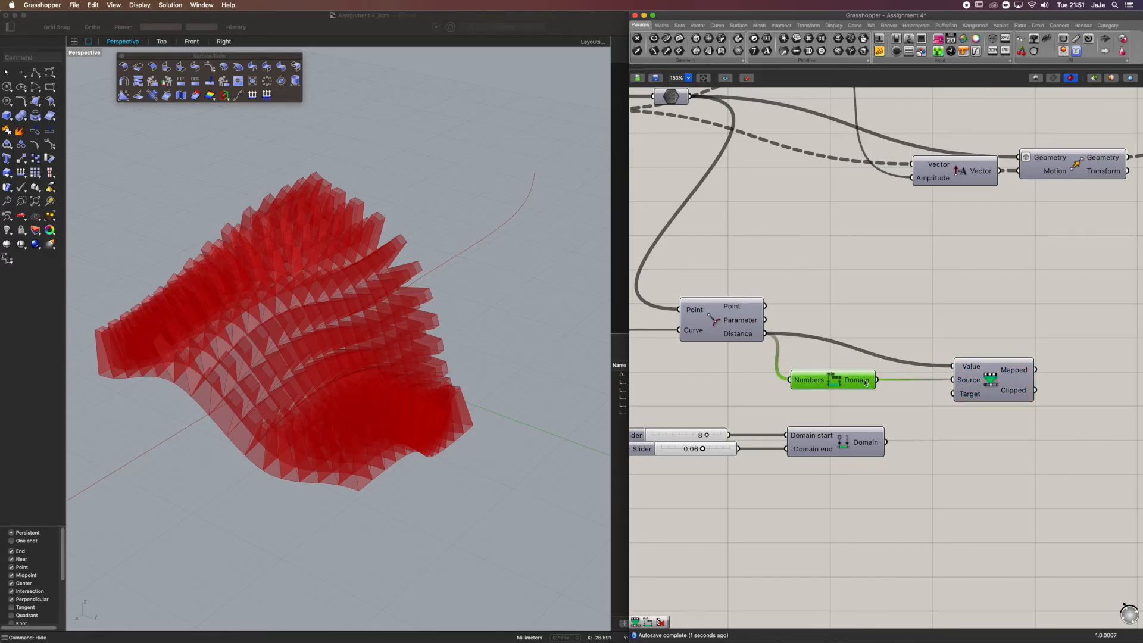
# Connect the Construct Domain output to the Target of Remap Numbers and move Remap Numbers closer to the Bounds component
pyautogui.moveTo(885, 442); pyautogui.dragTo(953, 394)
pyautogui.scroll(-3, 956, 387)
pyautogui.moveTo(956, 378)
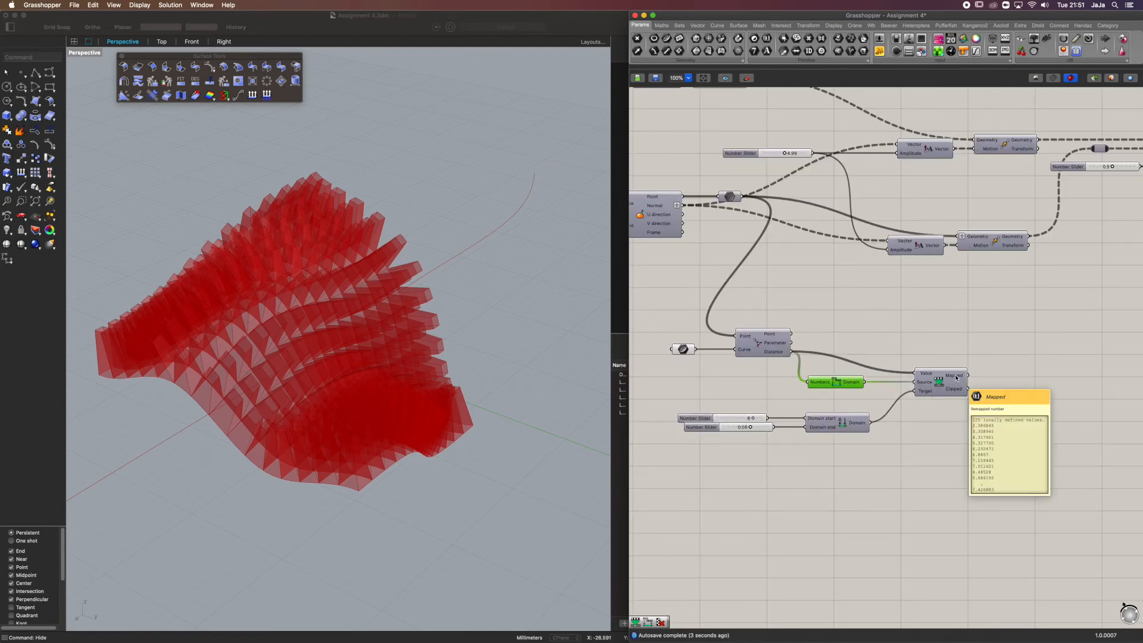
pyautogui.moveTo(956, 378); pyautogui.dragTo(894, 422, button='right')
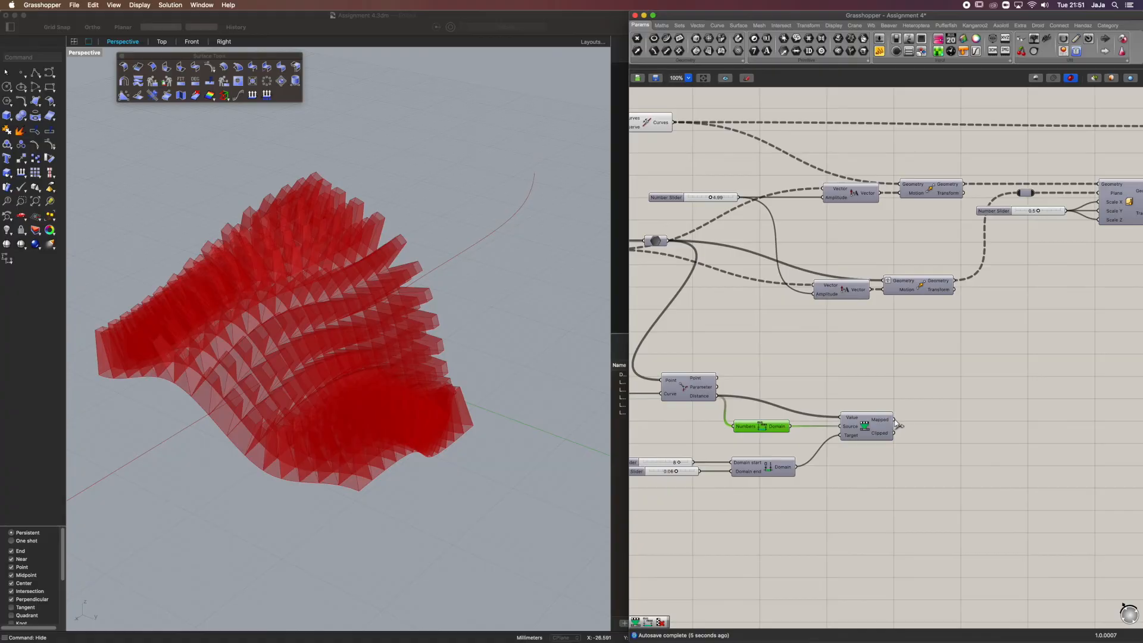
pyautogui.moveTo(873, 421); pyautogui.dragTo(857, 401)
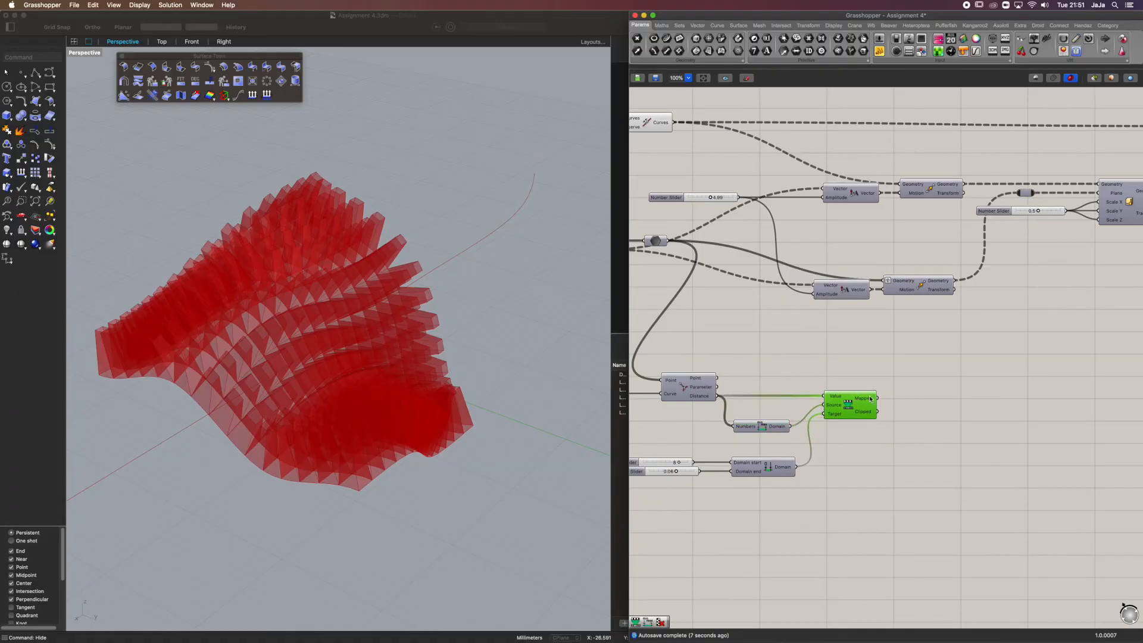
# Set the number slider driving both Amplitude components to 5
pyautogui.moveTo(876, 399)
pyautogui.moveTo(825, 296)
pyautogui.doubleClick(723, 198)
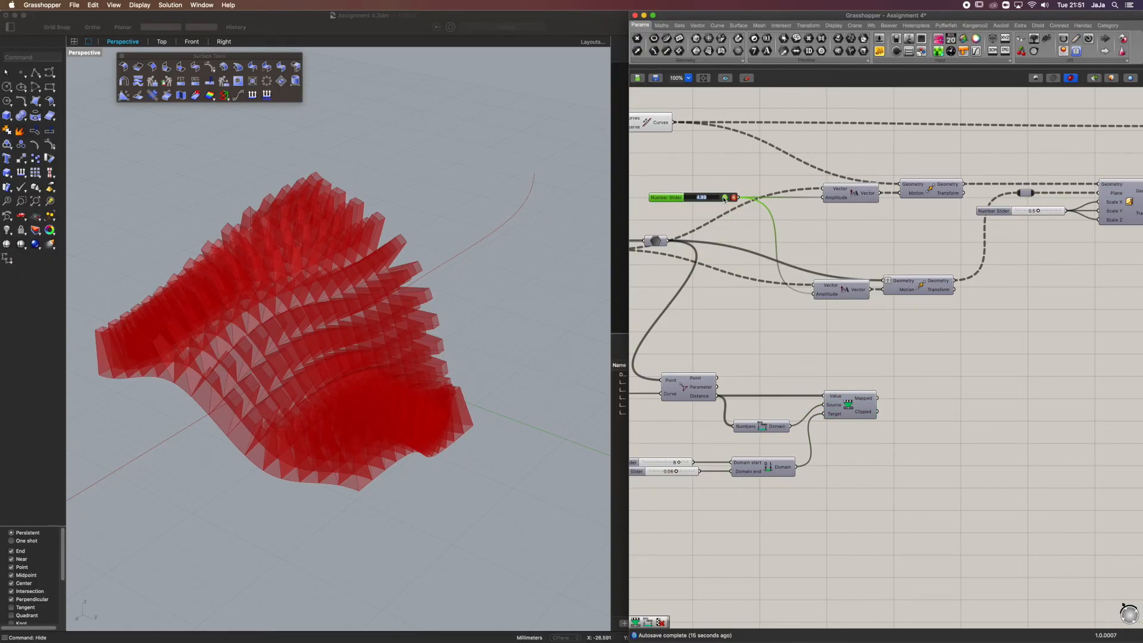
pyautogui.write('5')
pyautogui.click(724, 198)
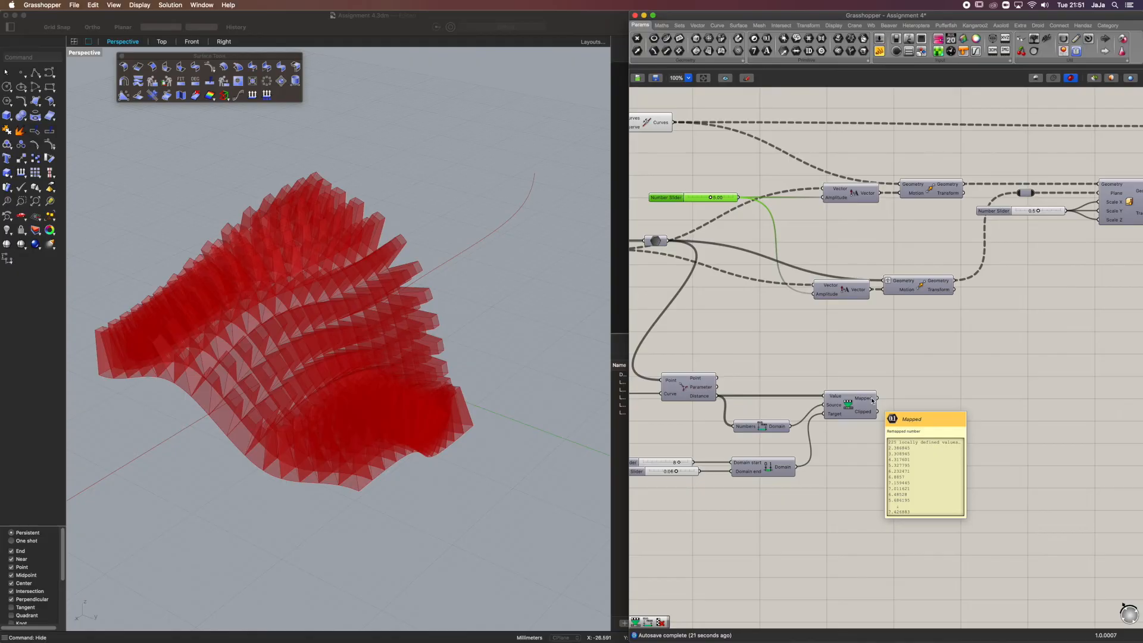
# Try to drive the lower Amplitude component with the Mapped output of Remap Numbers, replacing its slider connection
pyautogui.moveTo(350, 240); pyautogui.dragTo(367, 221, button='right')
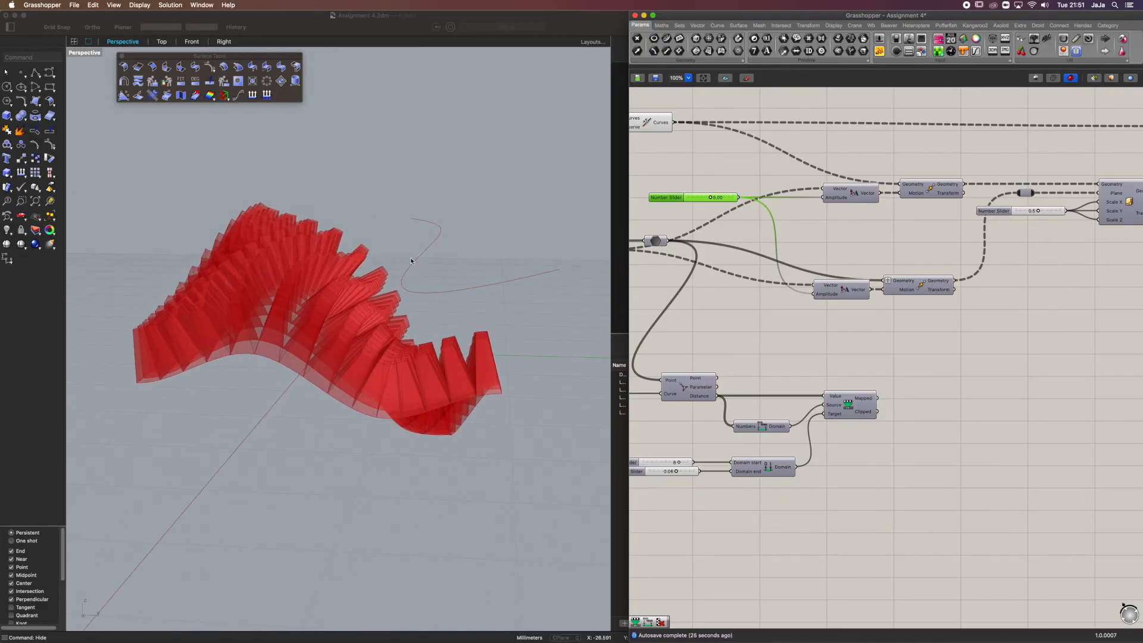
pyautogui.moveTo(206, 295); pyautogui.dragTo(560, 221, button='right')
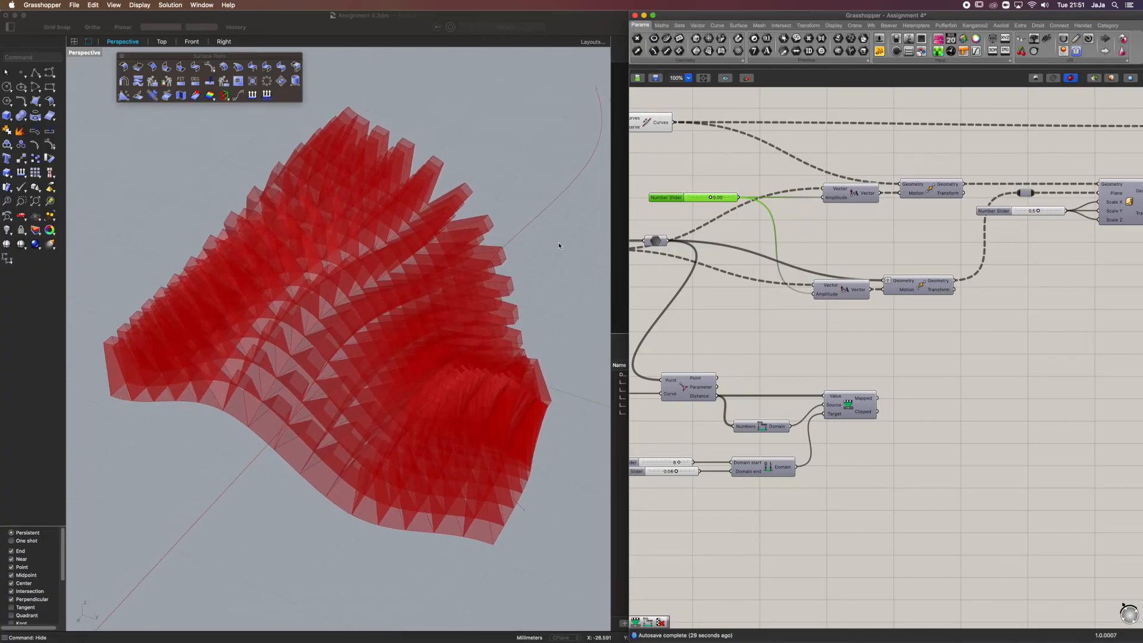
pyautogui.keyDown('shift'); pyautogui.moveTo(879, 398); pyautogui.dragTo(815, 294); pyautogui.keyUp('shift')
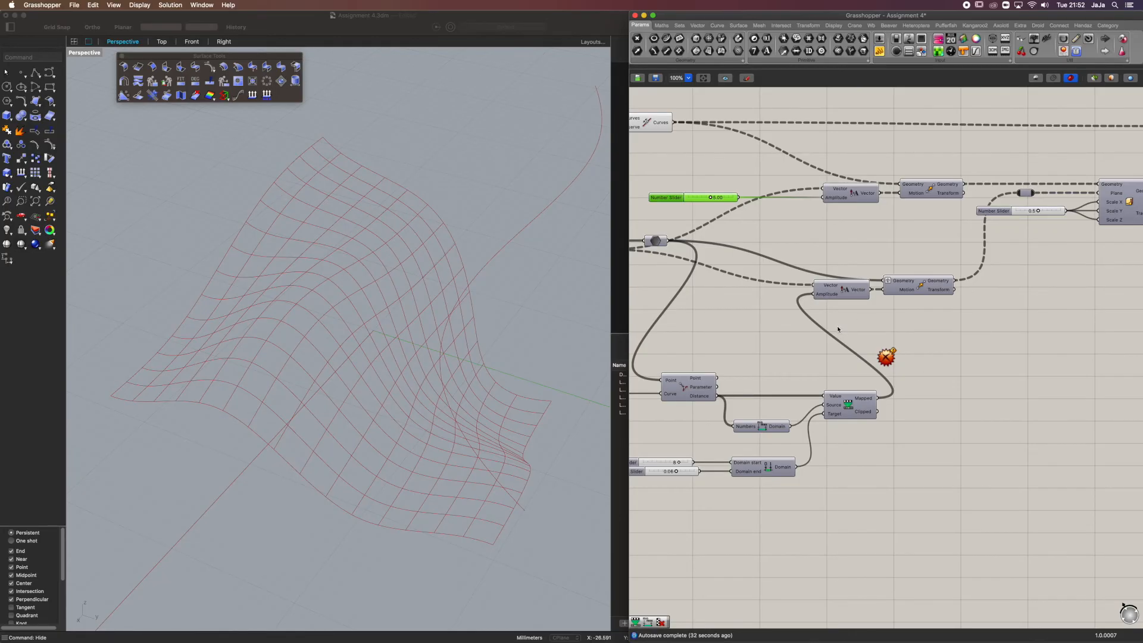
pyautogui.press('super+z')
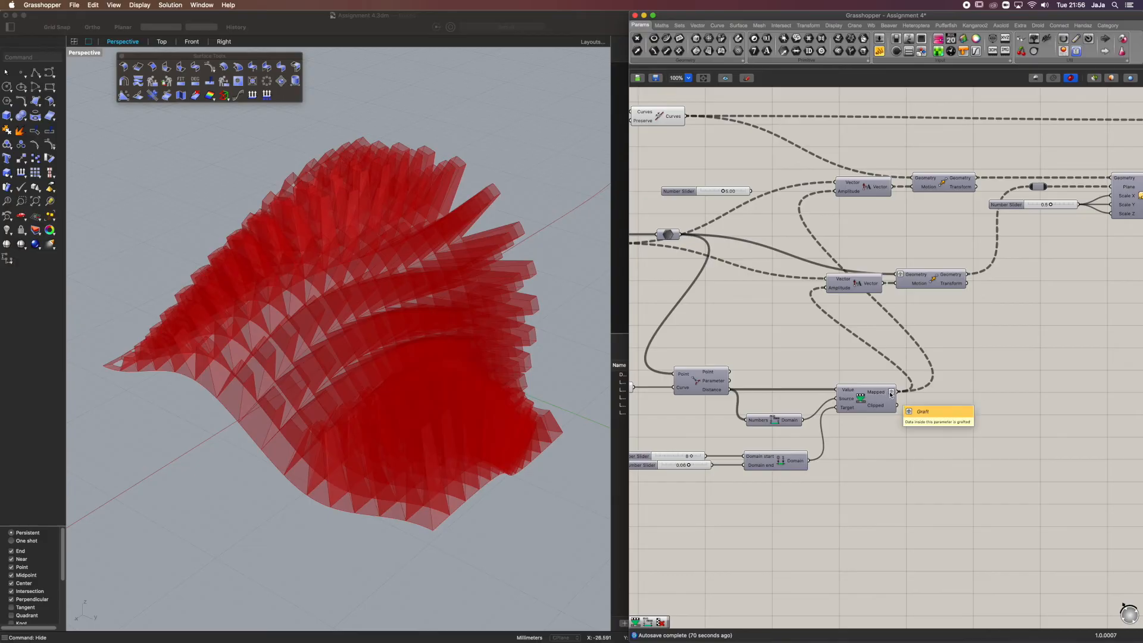
# Examine the grafted Mapped output, the base vector data and how the panel heights vary around the attractor curve
pyautogui.moveTo(883, 391)
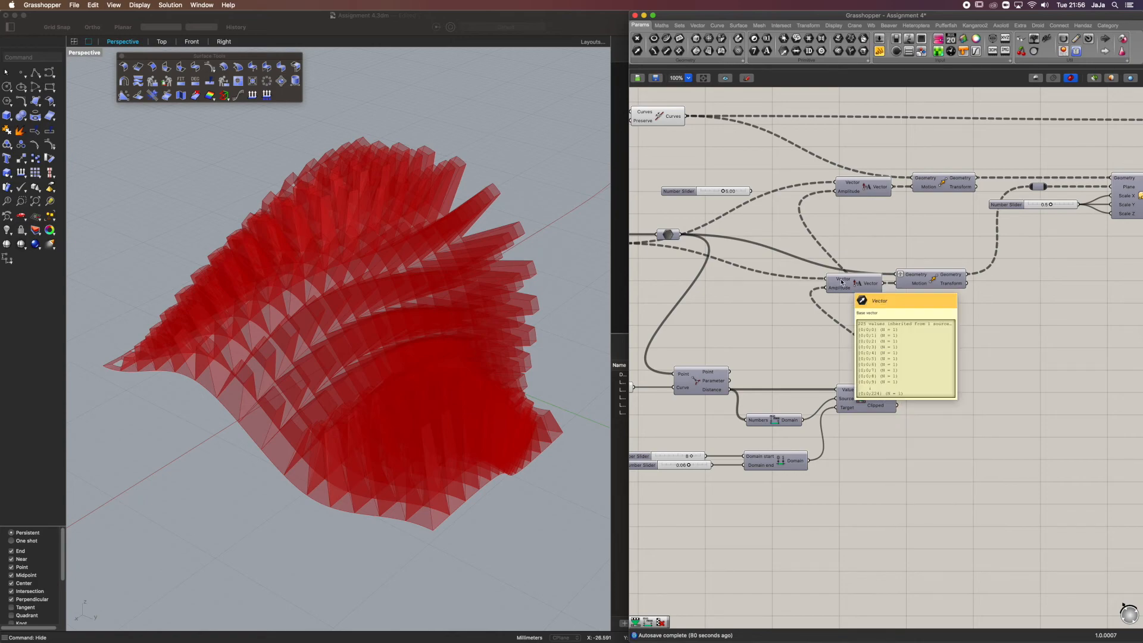
pyautogui.moveTo(753, 276); pyautogui.dragTo(824, 291, button='right')
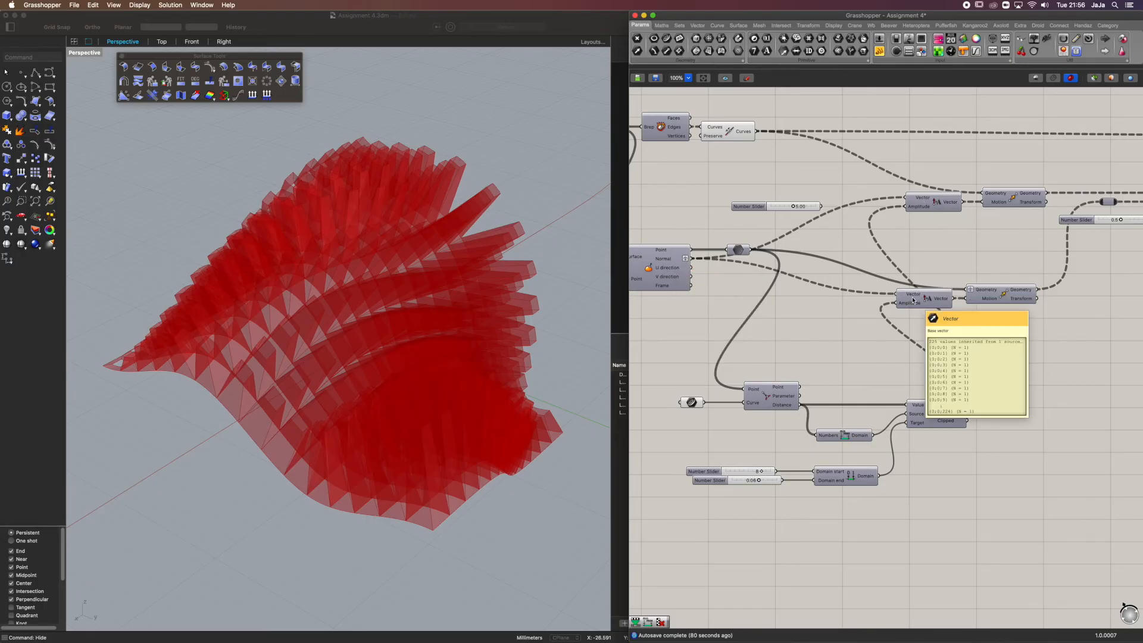
pyautogui.moveTo(551, 359); pyautogui.dragTo(449, 244, button='right')
pyautogui.scroll(5, 370, 240)
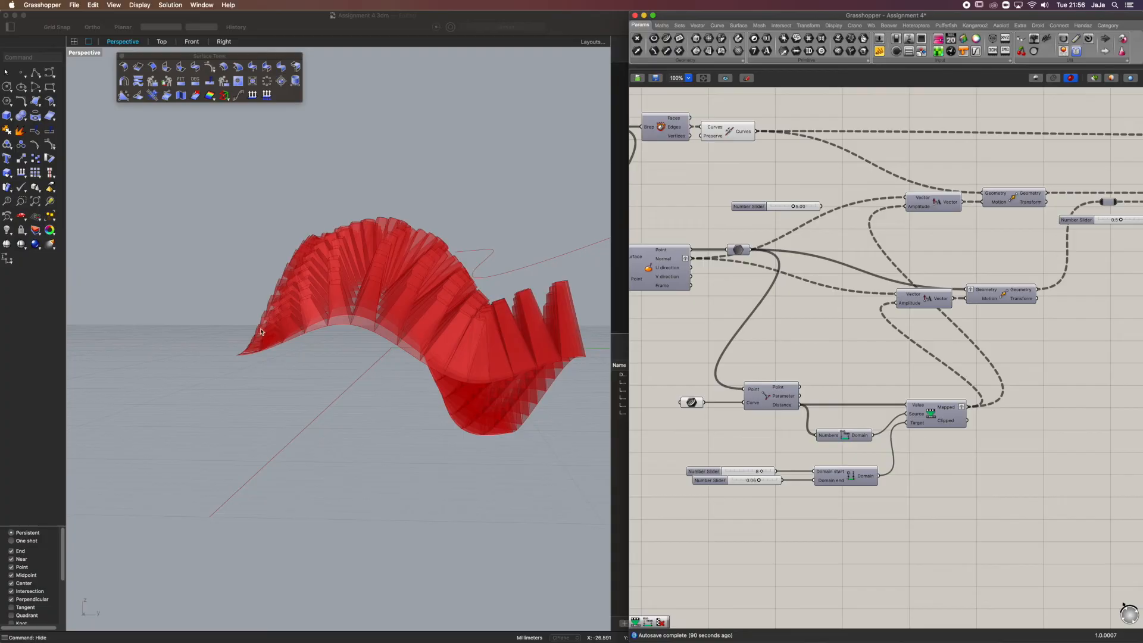
pyautogui.moveTo(440, 294); pyautogui.dragTo(264, 254, button='right')
# Reshape the attractor curve by raising one of its control points and lowering another
pyautogui.click(137, 238)
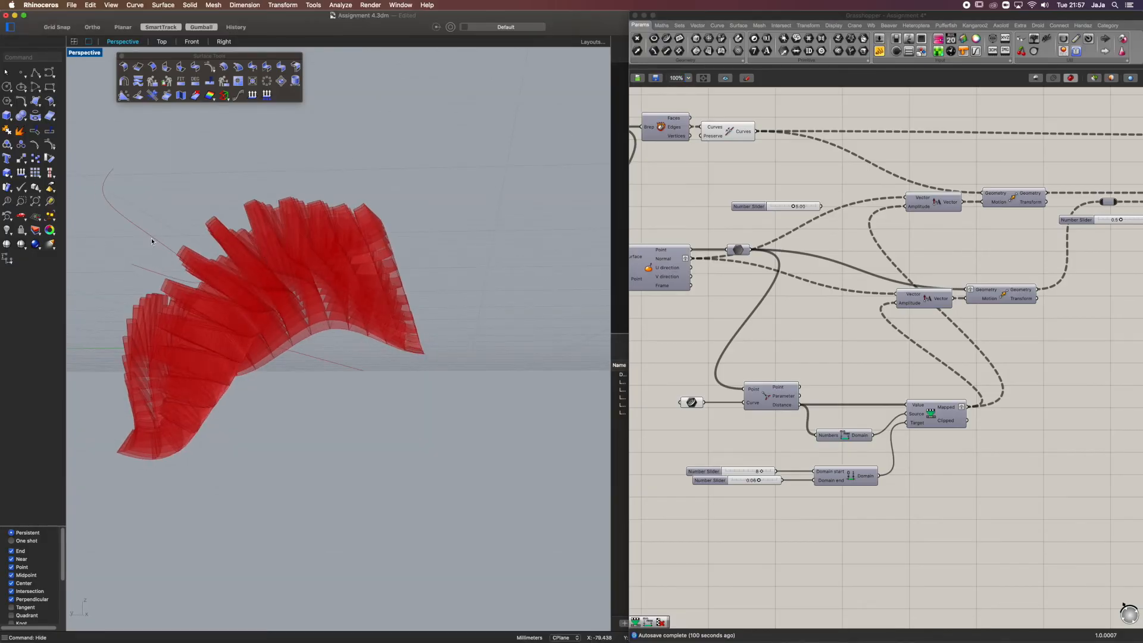
pyautogui.press('super+z')
pyautogui.click(121, 222)
pyautogui.click(128, 217)
pyautogui.moveTo(127, 218); pyautogui.dragTo(198, 128)
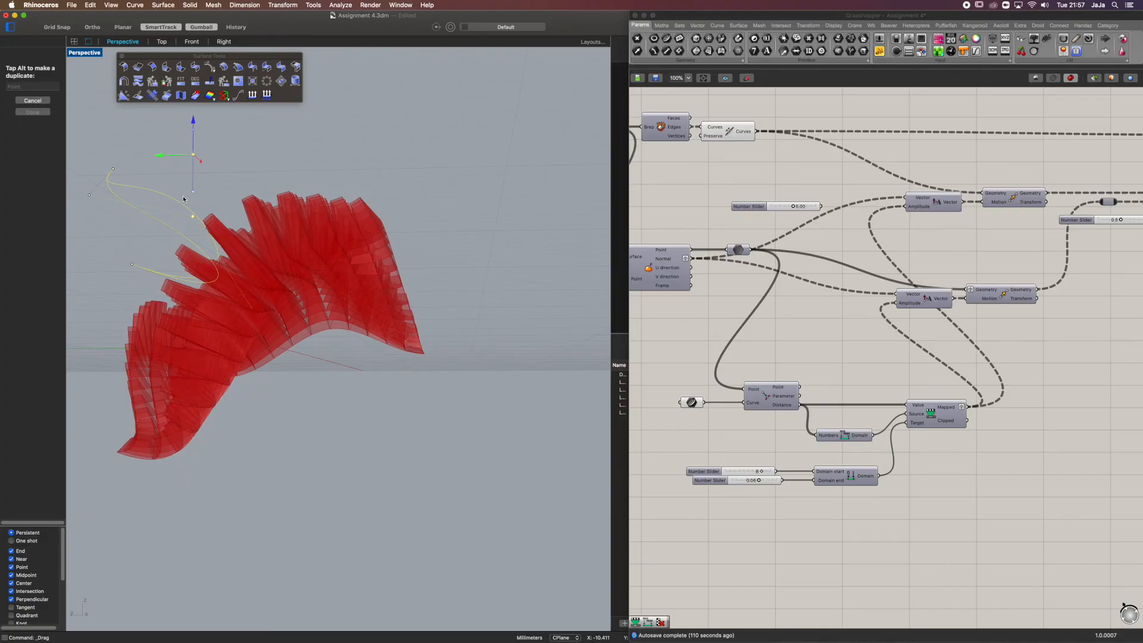
pyautogui.moveTo(183, 200); pyautogui.dragTo(183, 199)
pyautogui.keyDown('shift'); pyautogui.moveTo(215, 218); pyautogui.dragTo(275, 243, button='right'); pyautogui.keyUp('shift')
pyautogui.click(160, 225)
pyautogui.moveTo(162, 212); pyautogui.dragTo(163, 272)
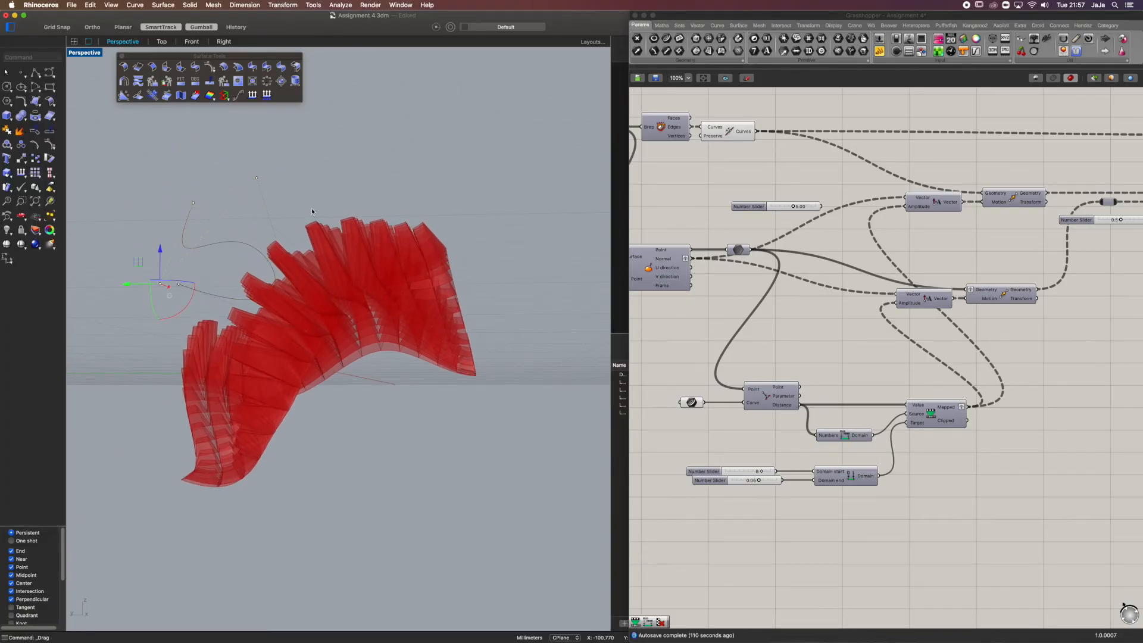
# Move the whole attractor curve along the green axis towards the panels and lower it
pyautogui.moveTo(263, 201); pyautogui.dragTo(316, 200, button='right')
pyautogui.click(410, 251)
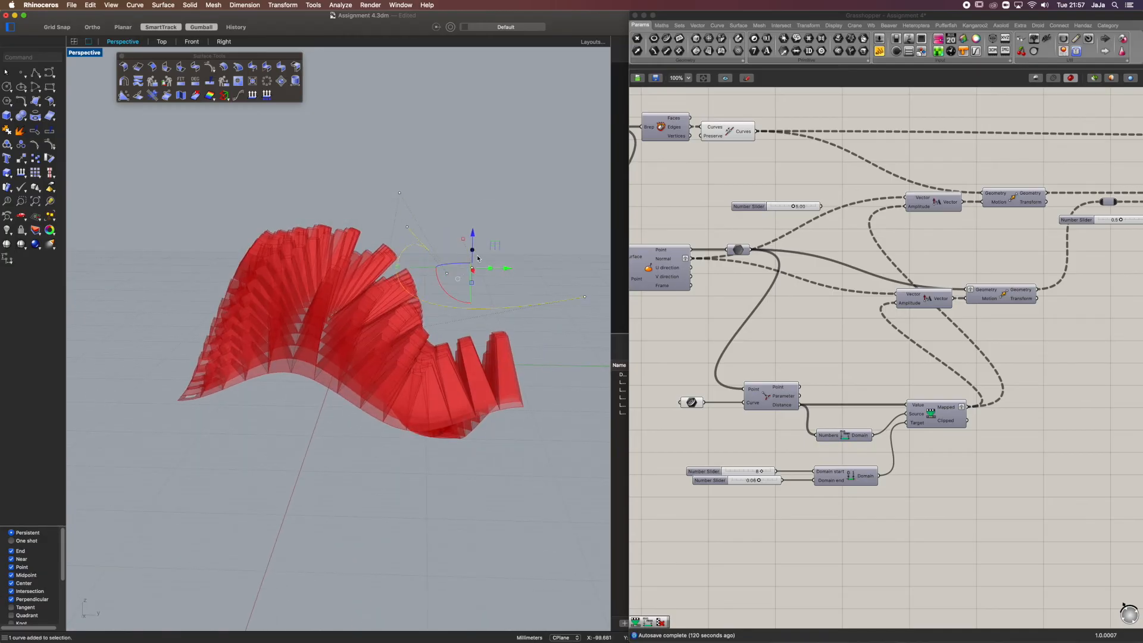
pyautogui.moveTo(505, 268); pyautogui.dragTo(474, 275)
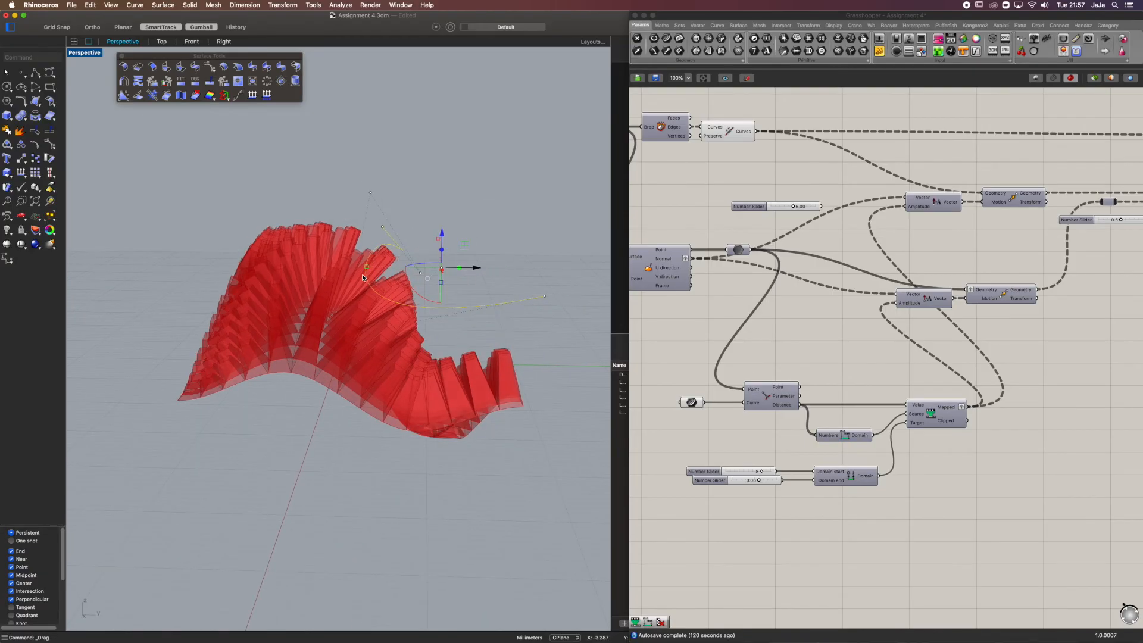
pyautogui.moveTo(336, 282); pyautogui.dragTo(399, 238, button='right')
pyautogui.scroll(-6, 399, 238)
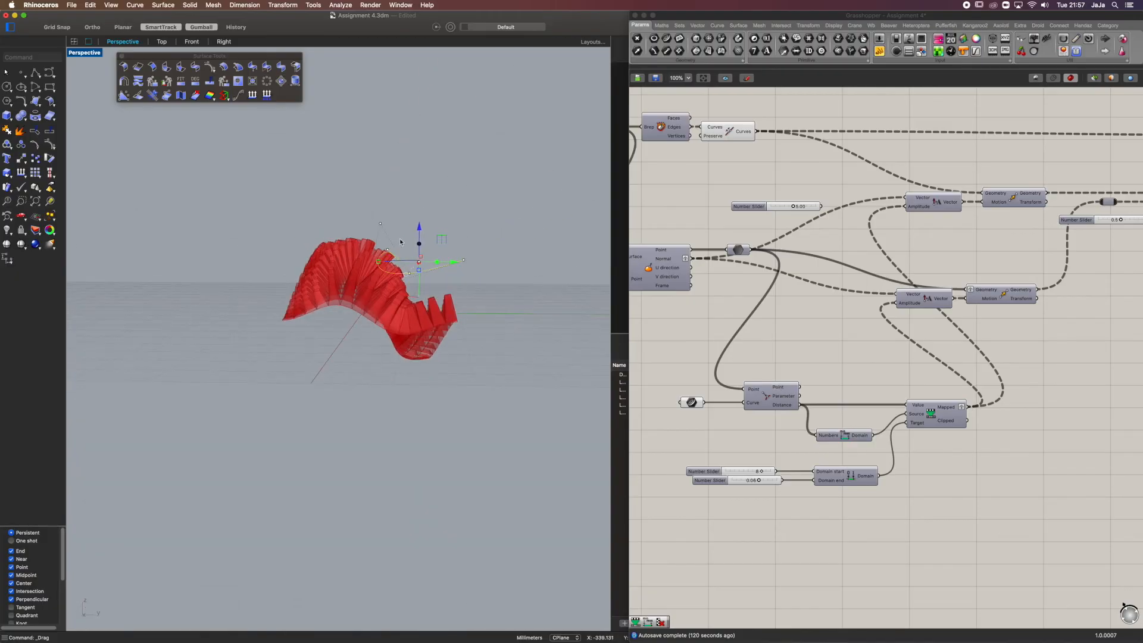
pyautogui.moveTo(419, 222); pyautogui.dragTo(449, 231)
pyautogui.click(465, 225)
# Swap the two slider connections of Construct Domain to reverse the target domain, and view the panels from several sides
pyautogui.click(823, 378)
pyautogui.scroll(2, 768, 483)
pyautogui.moveTo(817, 470)
pyautogui.mouseDown()
pyautogui.moveTo(829, 467)
pyautogui.moveTo(828, 484)
pyautogui.mouseUp()
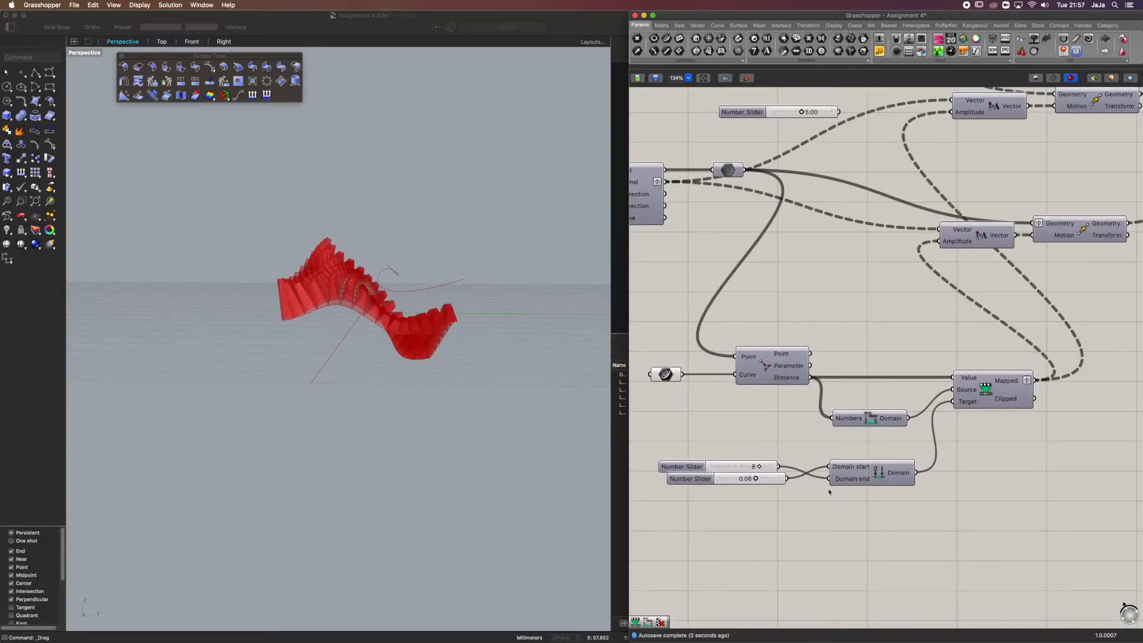
pyautogui.scroll(8, 425, 258)
pyautogui.moveTo(425, 257); pyautogui.dragTo(204, 244, button='right')
pyautogui.scroll(-6, 313, 319)
pyautogui.moveTo(233, 249); pyautogui.dragTo(587, 271, button='right')
pyautogui.scroll(3, 751, 496)
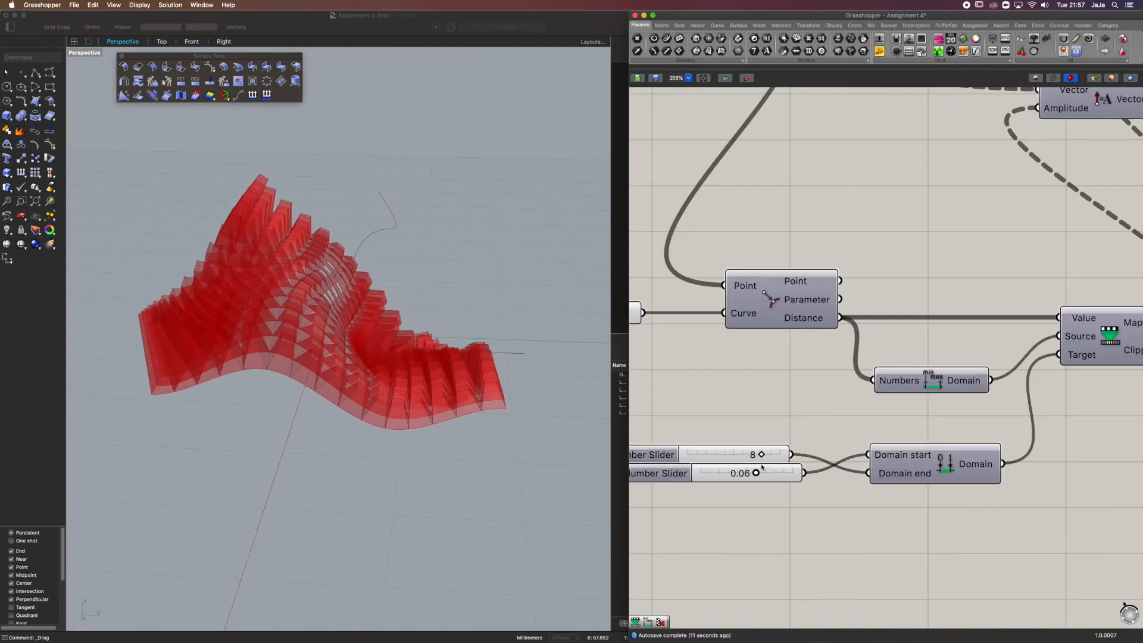
# Reconnect the whole-number slider to Domain start and the 0.06 slider to Domain end of Construct Domain
pyautogui.doubleClick(762, 459)
pyautogui.click(751, 438)
pyautogui.keyDown('ctrl'); pyautogui.moveTo(805, 473); pyautogui.dragTo(870, 455); pyautogui.keyUp('ctrl')
pyautogui.moveTo(805, 473); pyautogui.dragTo(868, 473)
pyautogui.moveTo(791, 455); pyautogui.dragTo(868, 455)
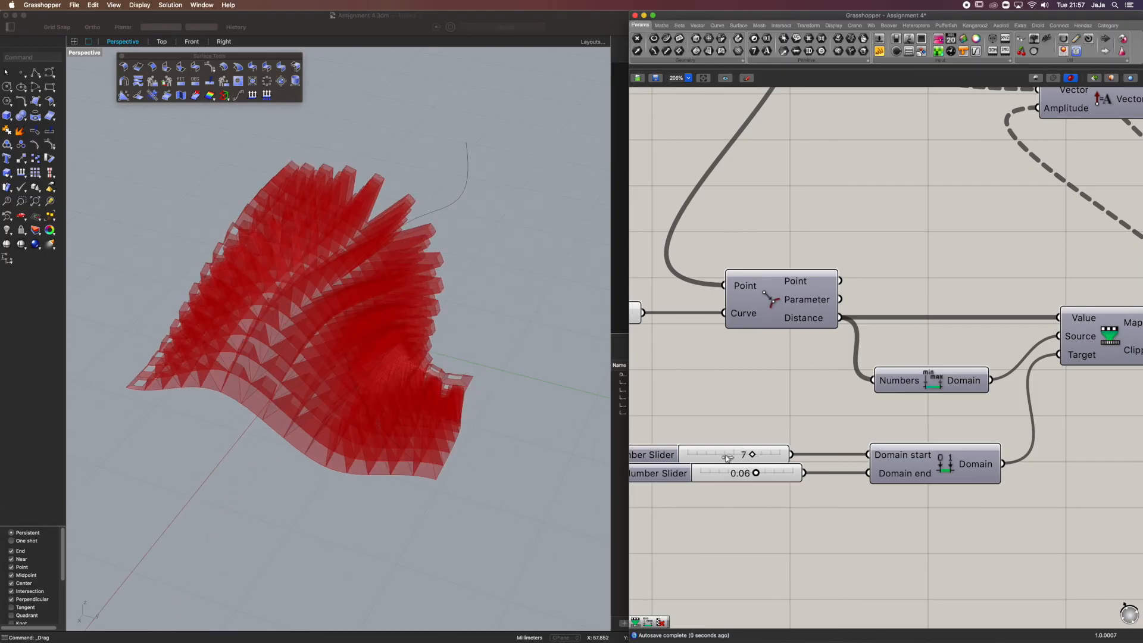
# Set the Domain start slider to 4
pyautogui.moveTo(727, 457); pyautogui.dragTo(726, 456)
pyautogui.moveTo(377, 366)
pyautogui.mouseDown(button='right')
pyautogui.moveTo(319, 384)
pyautogui.moveTo(396, 353)
pyautogui.moveTo(360, 365)
pyautogui.mouseUp(button='right')
pyautogui.scroll(-5, 796, 431)
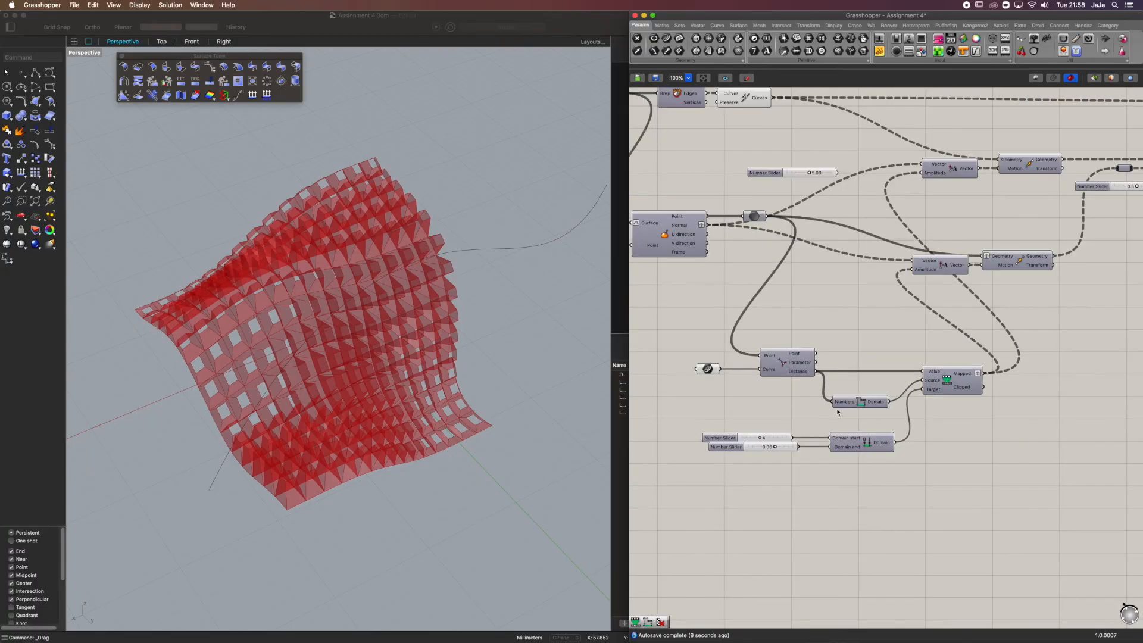
# Group the attractor curve, Curve Closest Point, domain and Remap Numbers components, and move Remap Numbers slightly down
pyautogui.moveTo(982, 502); pyautogui.dragTo(666, 341)
pyautogui.middleClick(792, 371)
pyautogui.click(820, 362)
pyautogui.moveTo(934, 398)
pyautogui.mouseDown()
pyautogui.moveTo(915, 423)
pyautogui.moveTo(929, 421)
pyautogui.mouseUp()
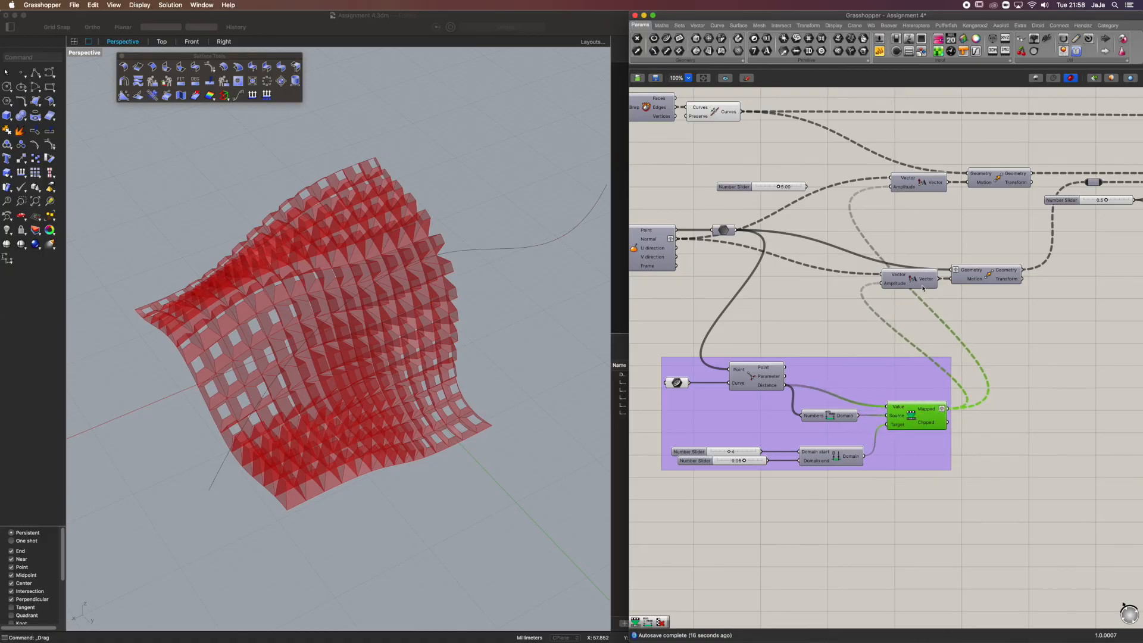
# Move the non-uniform Scale component and its 0.5 slider down to the space beyond the attractor group
pyautogui.moveTo(981, 154); pyautogui.dragTo(910, 289)
pyautogui.moveTo(984, 278); pyautogui.dragTo(966, 278)
pyautogui.scroll(-4, 957, 327)
pyautogui.click(1061, 343)
pyautogui.moveTo(1062, 344); pyautogui.dragTo(972, 341, button='right')
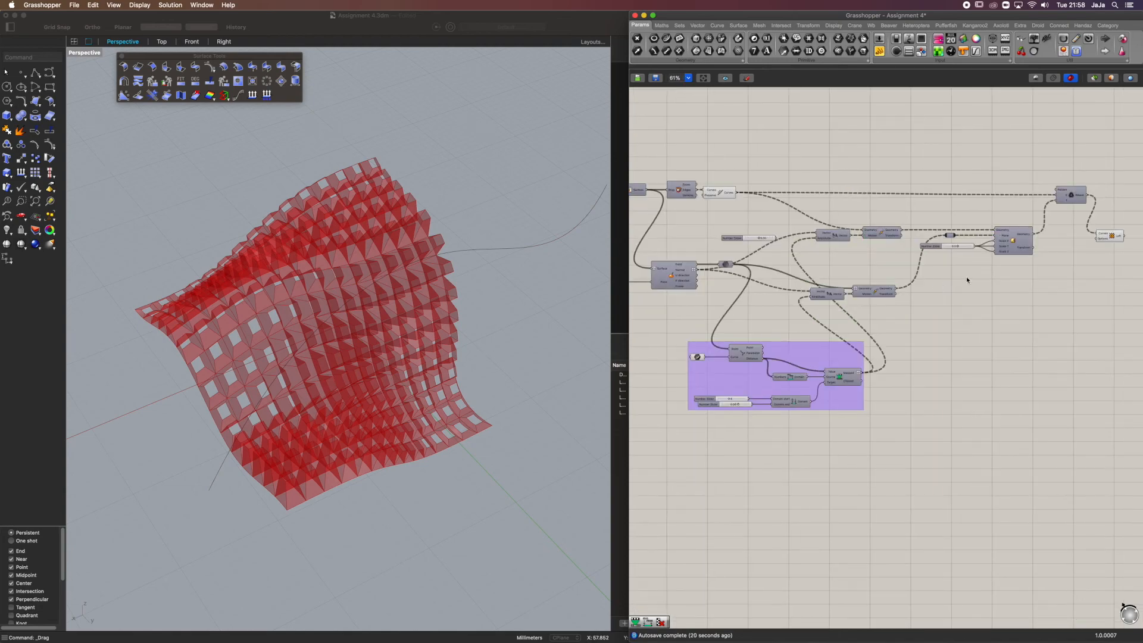
pyautogui.scroll(3, 967, 277)
pyautogui.moveTo(1030, 257); pyautogui.dragTo(938, 254, button='right')
pyautogui.moveTo(938, 255); pyautogui.dragTo(977, 362)
pyautogui.click(976, 362)
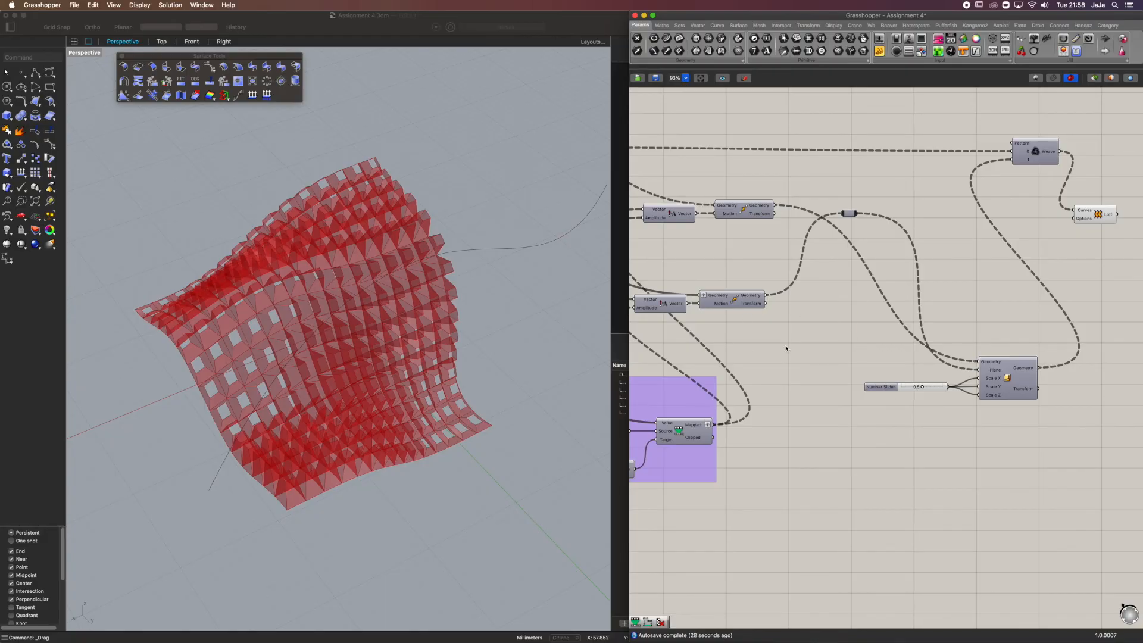
pyautogui.moveTo(934, 389); pyautogui.dragTo(932, 380)
# Duplicate the Remap Numbers component and place the copy just below the Scale component's slider
pyautogui.click(806, 330)
pyautogui.moveTo(692, 477); pyautogui.dragTo(791, 443, button='right')
pyautogui.click(796, 404)
pyautogui.press('super+c')
pyautogui.press('super+v')
pyautogui.moveTo(788, 402); pyautogui.dragTo(1060, 434)
pyautogui.moveTo(970, 417); pyautogui.dragTo(870, 398, button='right')
pyautogui.moveTo(964, 416); pyautogui.dragTo(926, 374)
pyautogui.click(977, 376)
pyautogui.click(967, 326)
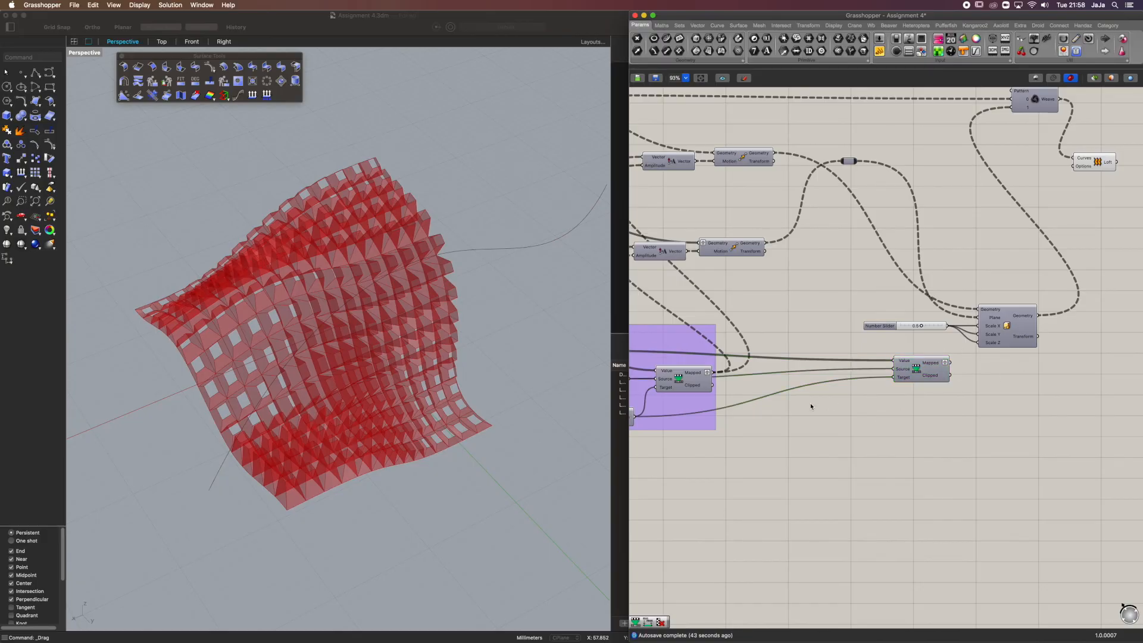
# Duplicate Construct Domain with its two sliders and place the copies below the second Remap Numbers component
pyautogui.moveTo(811, 407); pyautogui.dragTo(977, 388, button='right')
pyautogui.click(779, 398)
pyautogui.keyDown('shift'); pyautogui.click(649, 394); pyautogui.keyUp('shift')
pyautogui.keyDown('shift'); pyautogui.click(652, 403); pyautogui.keyUp('shift')
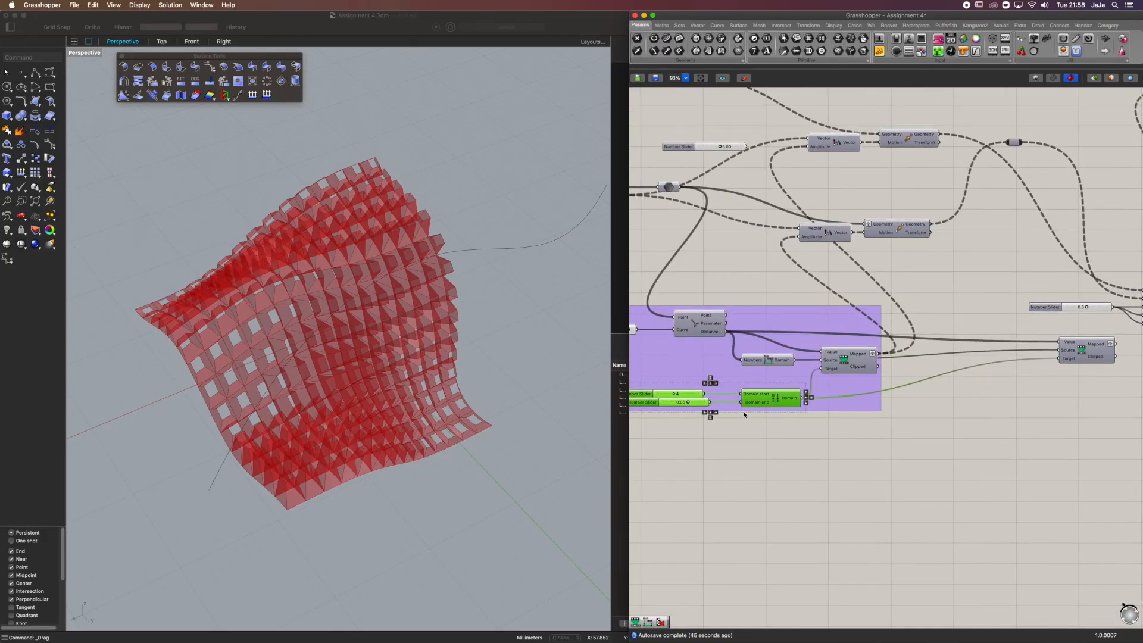
pyautogui.press('super+c')
pyautogui.press('super+v')
pyautogui.moveTo(779, 404); pyautogui.dragTo(1039, 453)
pyautogui.click(1052, 412)
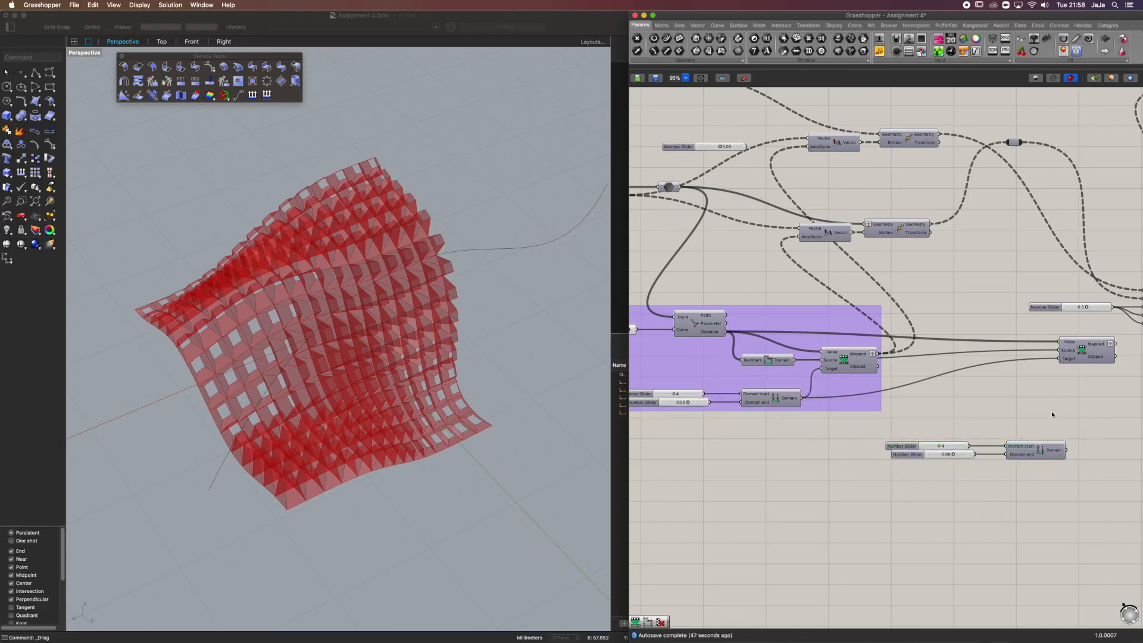
pyautogui.moveTo(1081, 372); pyautogui.dragTo(932, 335, button='right')
pyautogui.scroll(3, 933, 337)
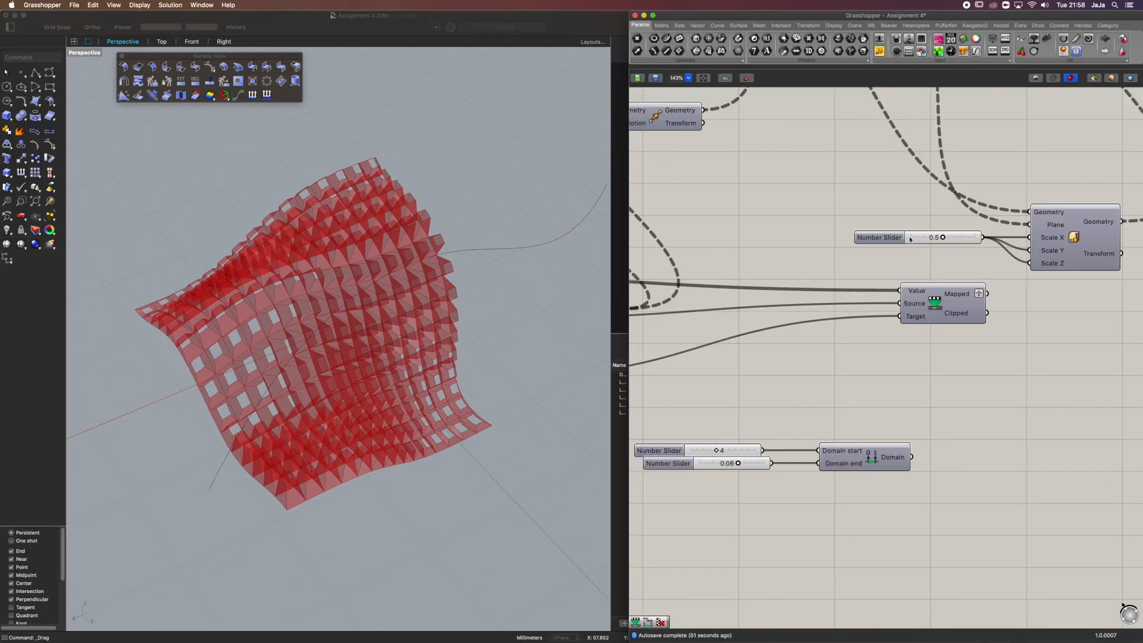
pyautogui.moveTo(920, 257); pyautogui.dragTo(977, 231, button='right')
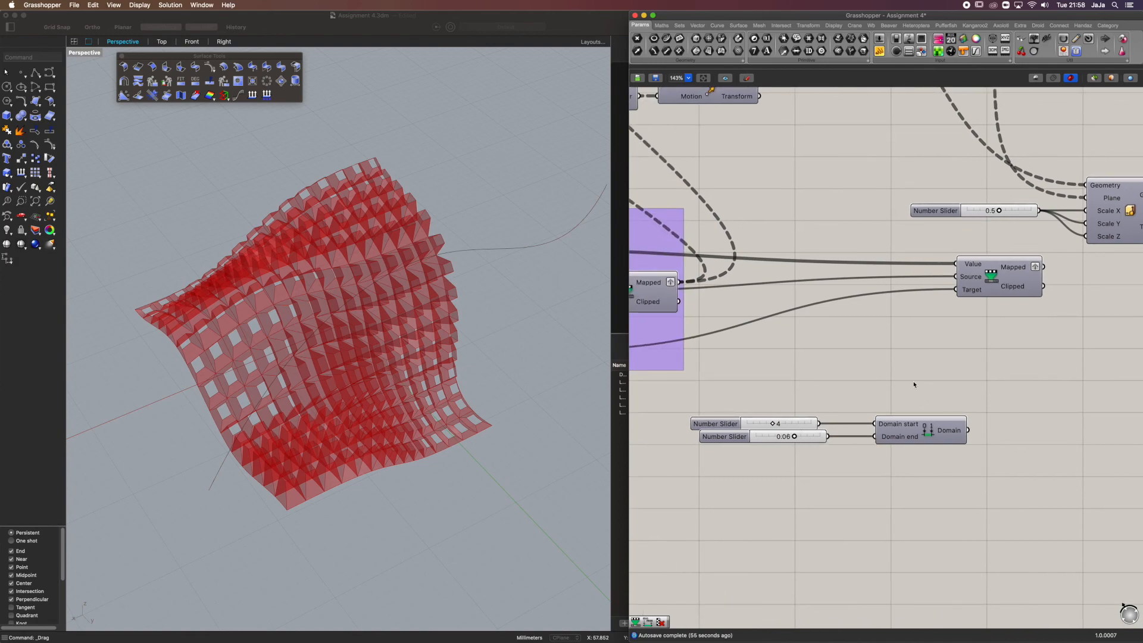
# Replace the slider feeding the copied Construct Domain's start with a new 0.8 number slider wired to Domain start
pyautogui.click(745, 420)
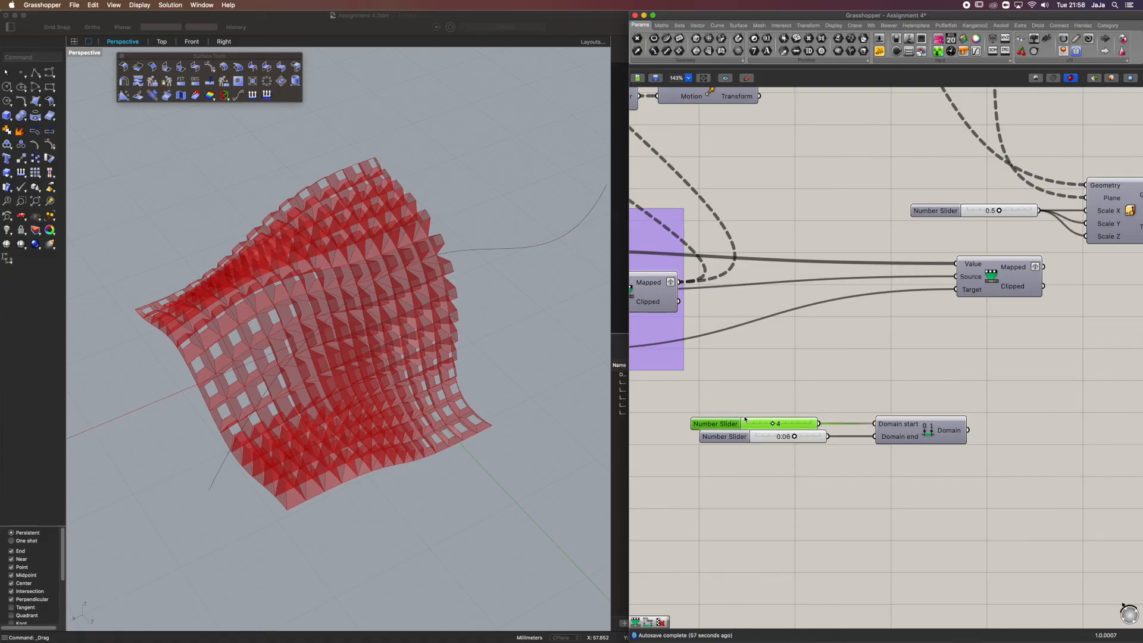
pyautogui.press('Delete')
pyautogui.doubleClick(764, 418)
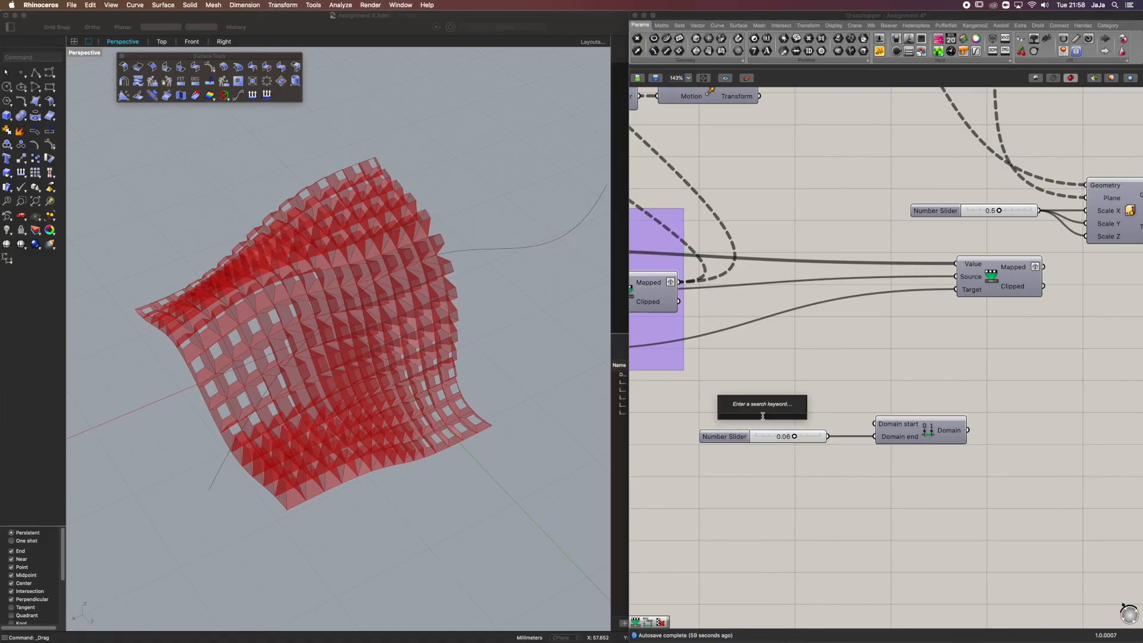
pyautogui.write('0')
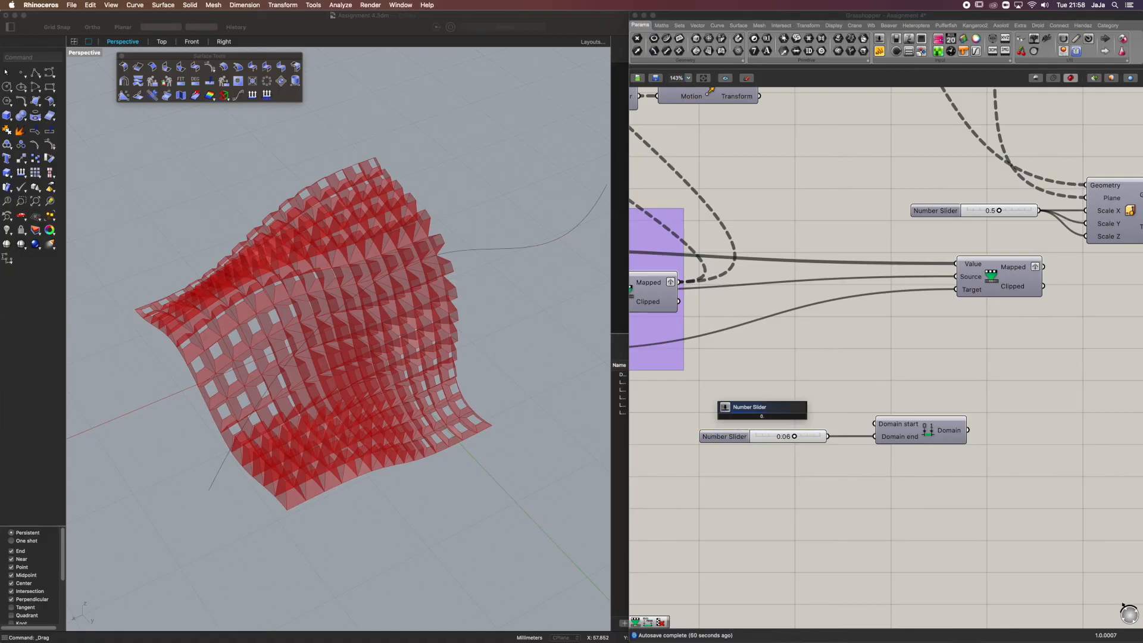
pyautogui.write('.8')
pyautogui.press('Return')
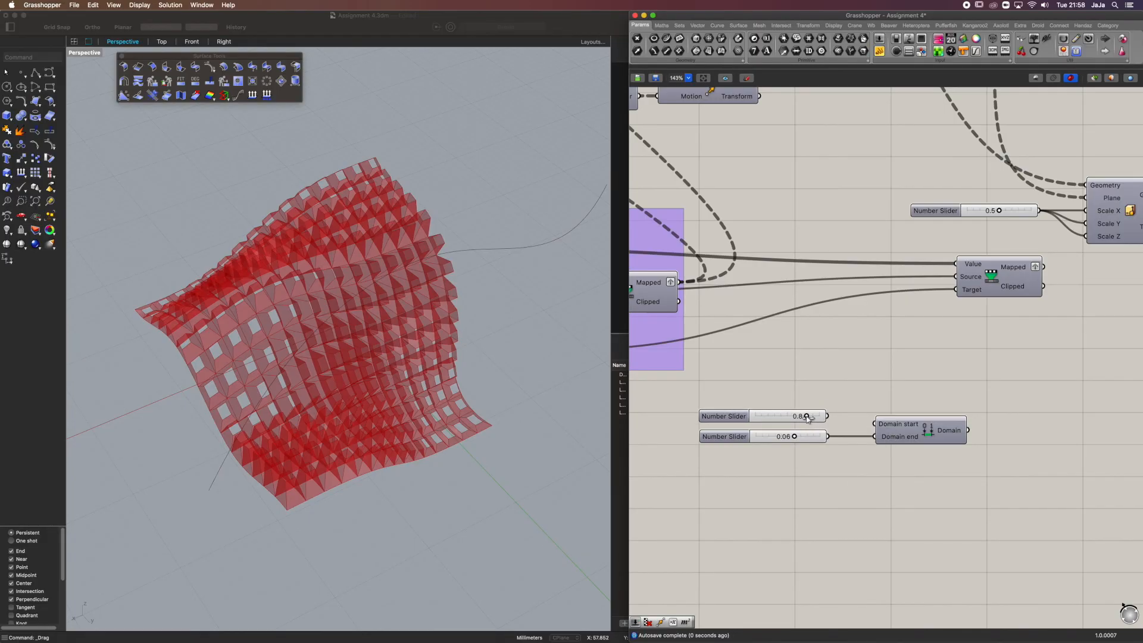
pyautogui.moveTo(350, 440); pyautogui.dragTo(274, 476, button='right')
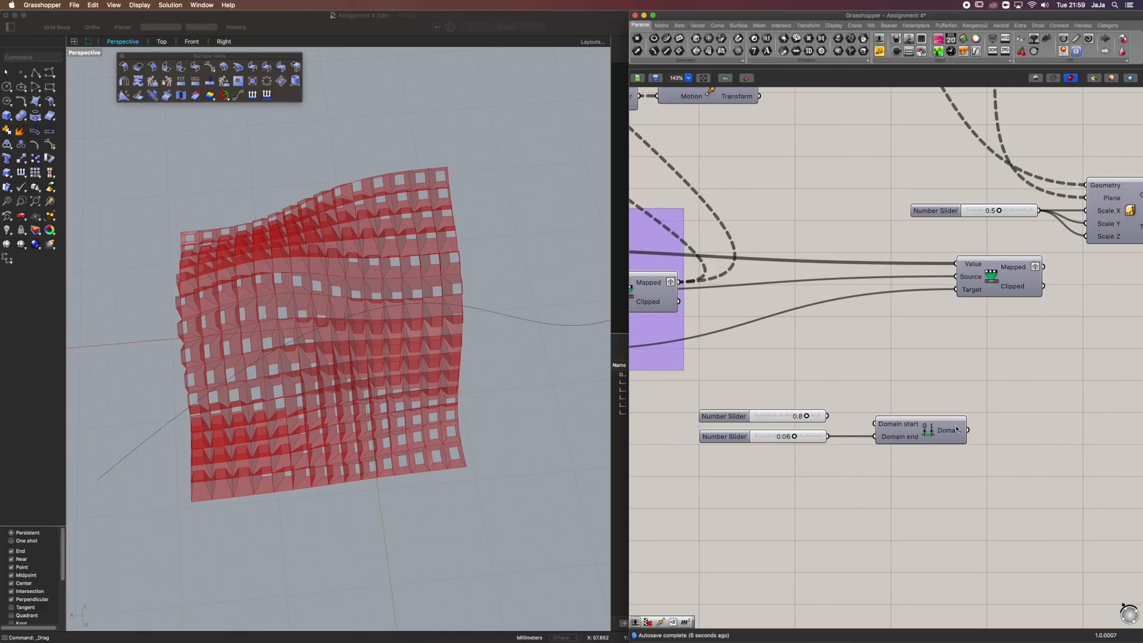
pyautogui.moveTo(828, 416); pyautogui.dragTo(875, 424)
# Connect the copied Construct Domain's output to the Target input of the second Remap Numbers component
pyautogui.moveTo(968, 430); pyautogui.dragTo(960, 298)
pyautogui.moveTo(1042, 268); pyautogui.dragTo(962, 297, button='right')
pyautogui.moveTo(963, 294); pyautogui.dragTo(1008, 258)
pyautogui.moveTo(1039, 240); pyautogui.dragTo(921, 275, button='right')
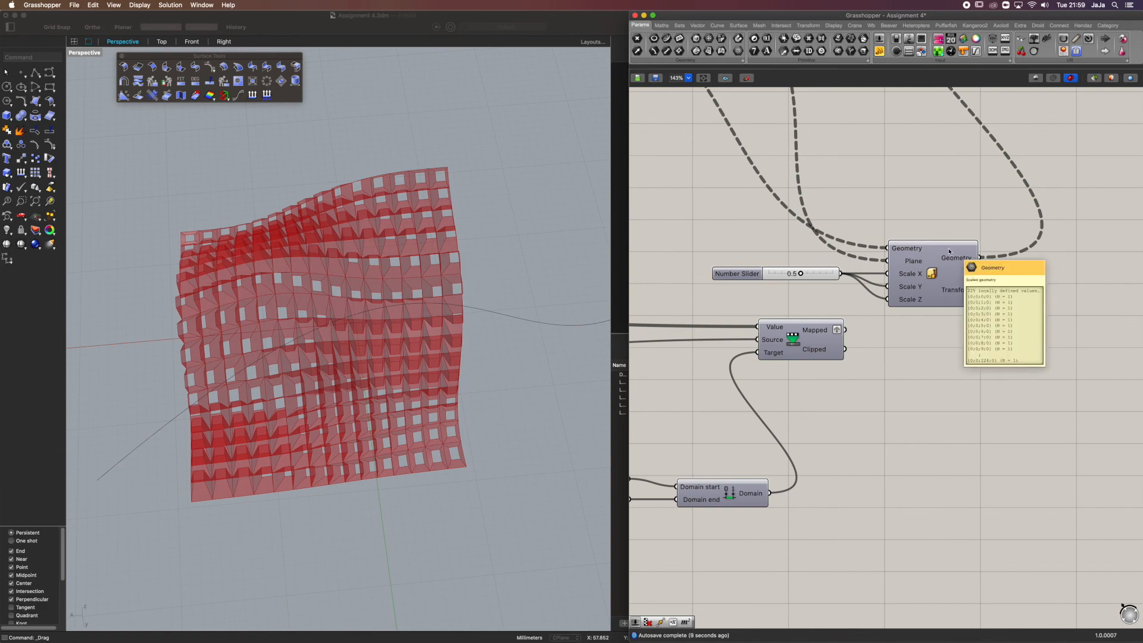
# Disable the non-uniform Scale component and connect the second Remap Numbers' Mapped output to its Scale X, Y and Z inputs
pyautogui.click(932, 276)
pyautogui.middleClick(933, 276)
pyautogui.click(945, 247)
pyautogui.moveTo(847, 330); pyautogui.dragTo(888, 274)
pyautogui.click(934, 262)
pyautogui.moveTo(845, 330); pyautogui.dragTo(889, 303)
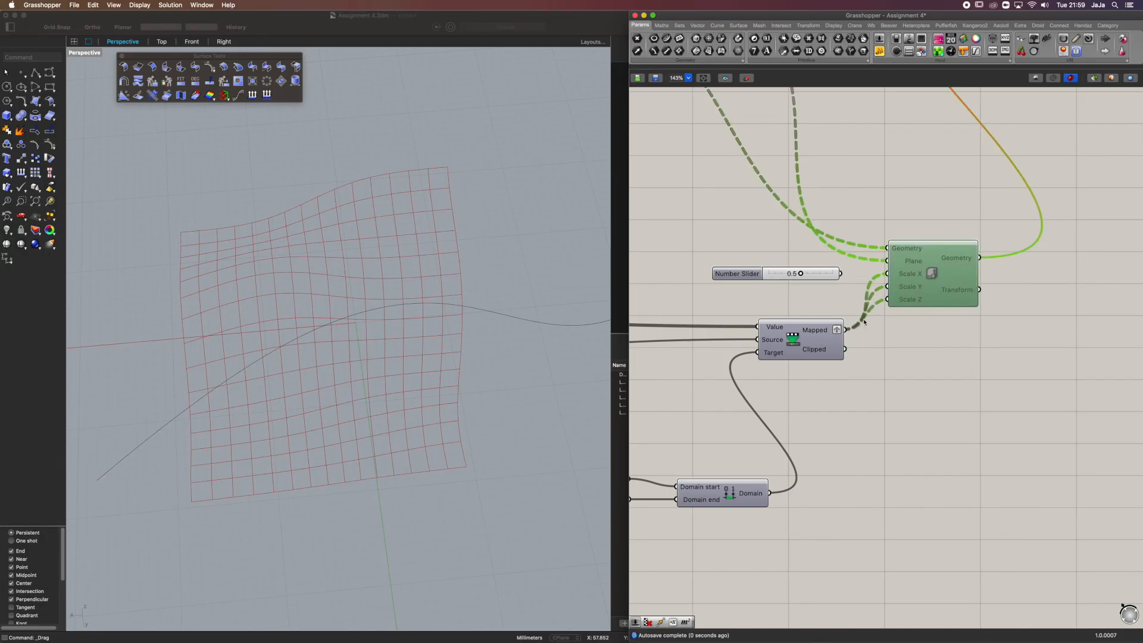
# Delete the unused 0.5 slider and re-enable the Scale component
pyautogui.click(821, 273)
pyautogui.press('Delete')
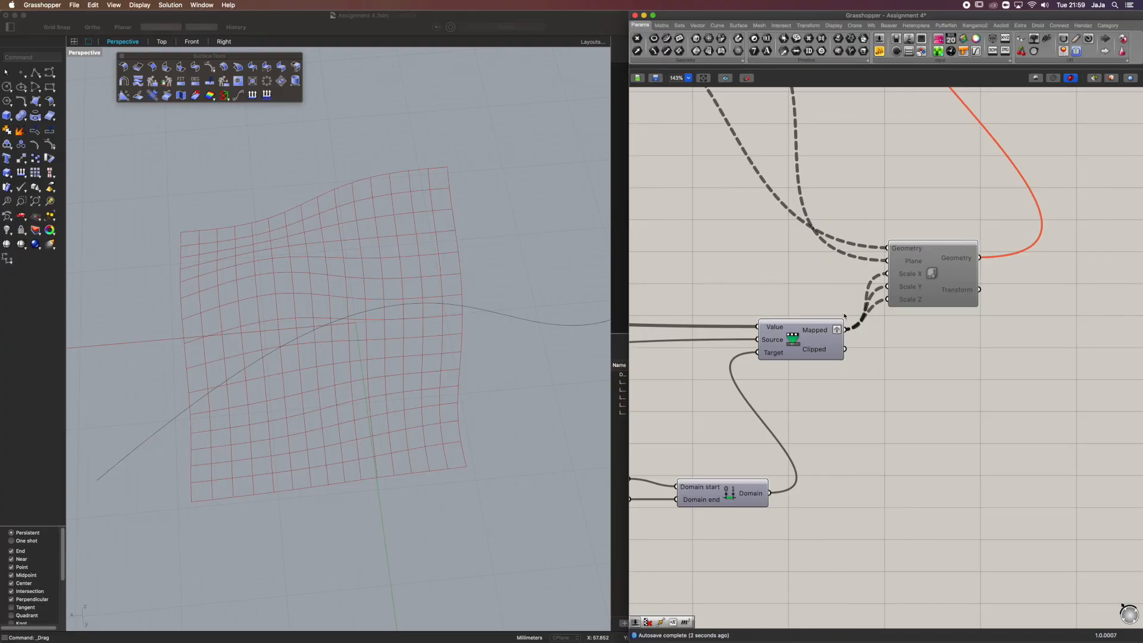
pyautogui.click(925, 271)
pyautogui.middleClick(926, 268)
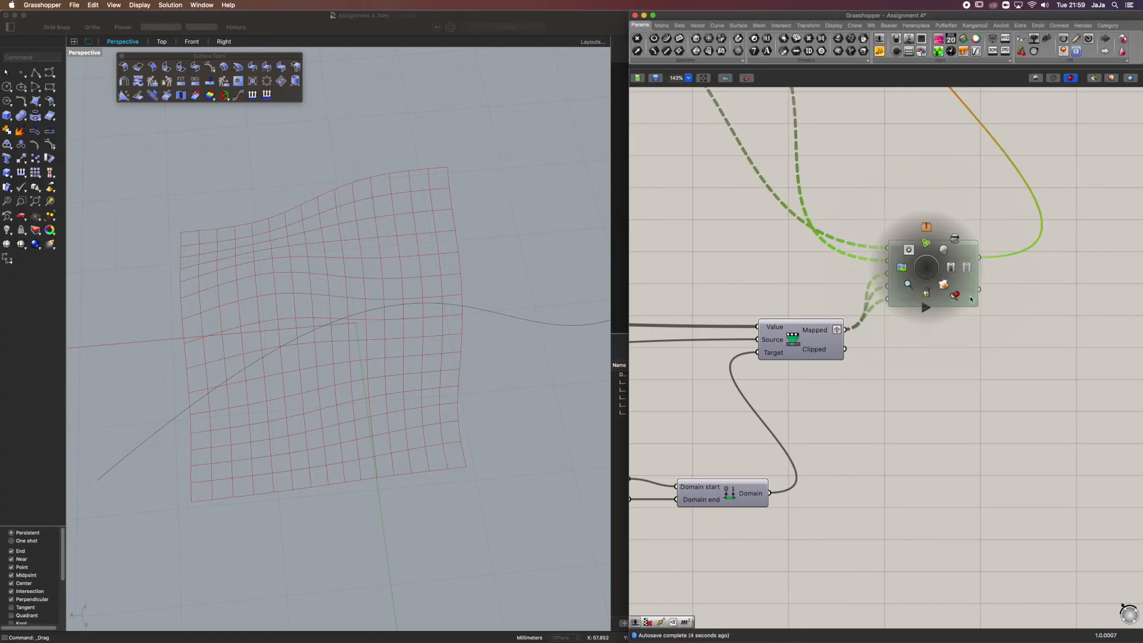
pyautogui.click(949, 327)
pyautogui.moveTo(356, 197)
pyautogui.mouseDown(button='right')
pyautogui.moveTo(345, 172)
pyautogui.moveTo(328, 170)
pyautogui.moveTo(309, 217)
pyautogui.moveTo(414, 191)
pyautogui.moveTo(363, 202)
pyautogui.moveTo(327, 166)
pyautogui.moveTo(358, 205)
pyautogui.moveTo(317, 177)
pyautogui.moveTo(368, 151)
pyautogui.moveTo(395, 169)
pyautogui.moveTo(348, 186)
pyautogui.mouseUp(button='right')
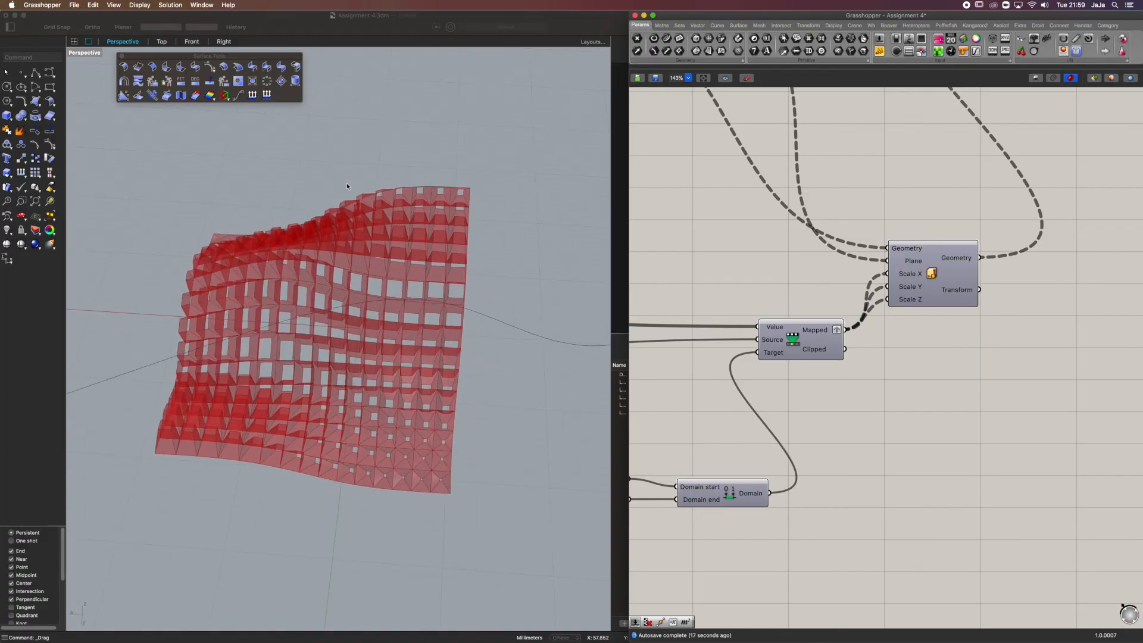
# Select the attractor curve in the Rhino viewport, raise it above the surface and shift it sideways away from the panels
pyautogui.moveTo(391, 449)
pyautogui.mouseDown(button='right')
pyautogui.moveTo(431, 467)
pyautogui.moveTo(464, 400)
pyautogui.moveTo(480, 417)
pyautogui.moveTo(525, 391)
pyautogui.moveTo(350, 260)
pyautogui.mouseUp(button='right')
pyautogui.click(351, 261)
pyautogui.moveTo(427, 250); pyautogui.dragTo(423, 311)
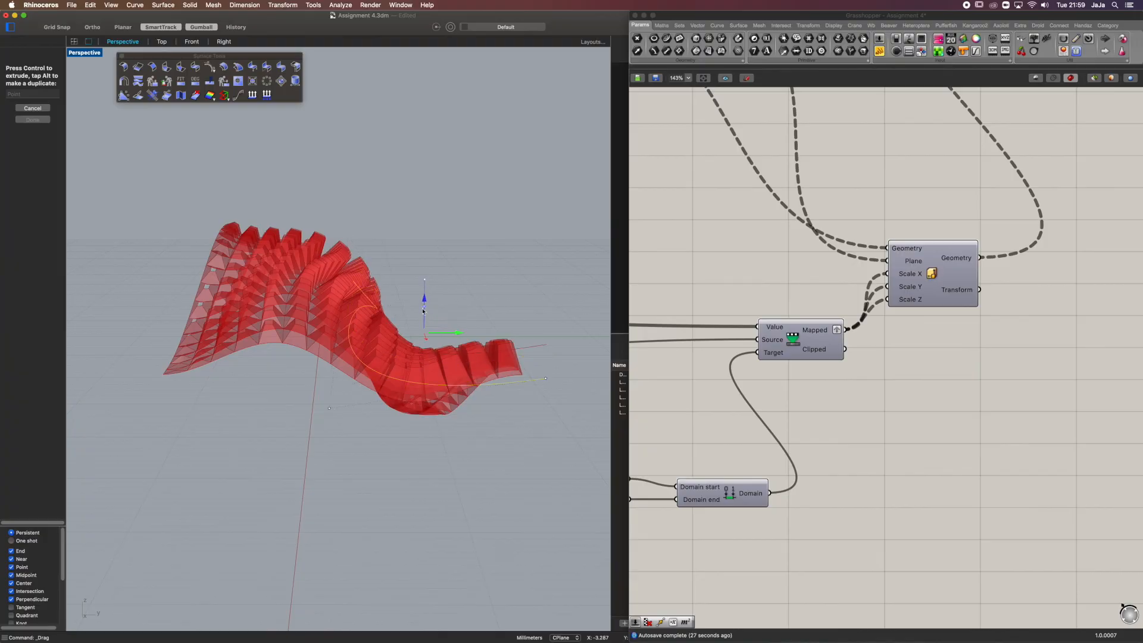
pyautogui.moveTo(442, 235); pyautogui.dragTo(414, 250, button='right')
pyautogui.moveTo(433, 311); pyautogui.dragTo(434, 247)
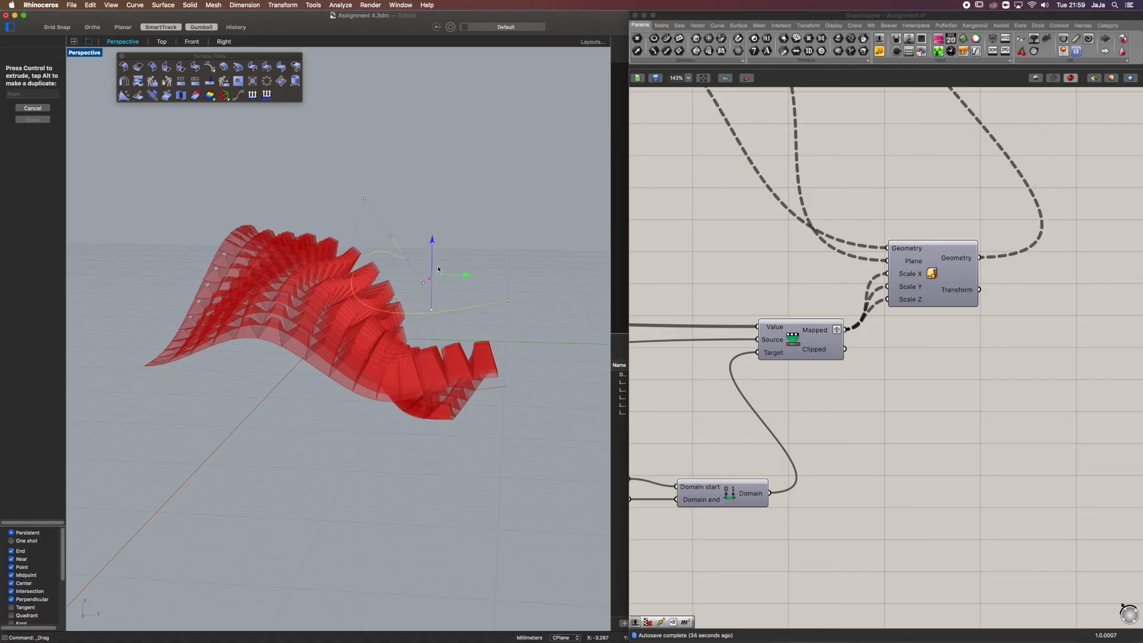
pyautogui.moveTo(433, 240); pyautogui.dragTo(434, 198)
pyautogui.moveTo(316, 206); pyautogui.dragTo(345, 217, button='right')
pyautogui.moveTo(439, 214); pyautogui.dragTo(524, 208)
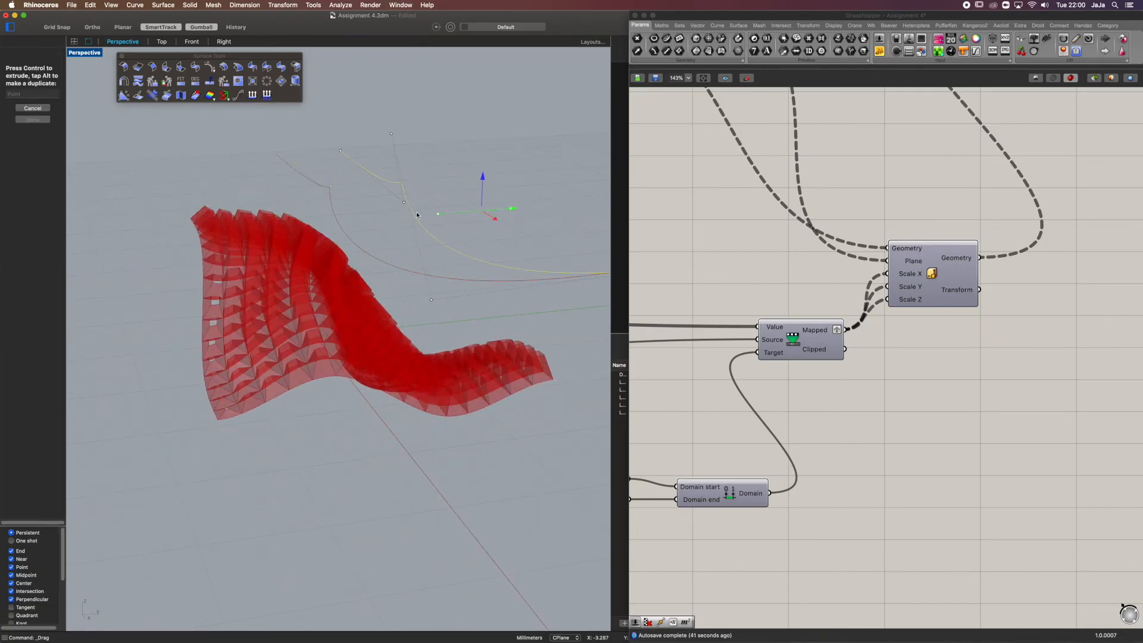
pyautogui.moveTo(337, 206); pyautogui.dragTo(256, 203, button='right')
# Examine the annotated reference definition above the working script, covering surface subdivision, Evaluate Surface, attractor curve and height remapping groups
pyautogui.click(830, 393)
pyautogui.scroll(-1, 830, 393)
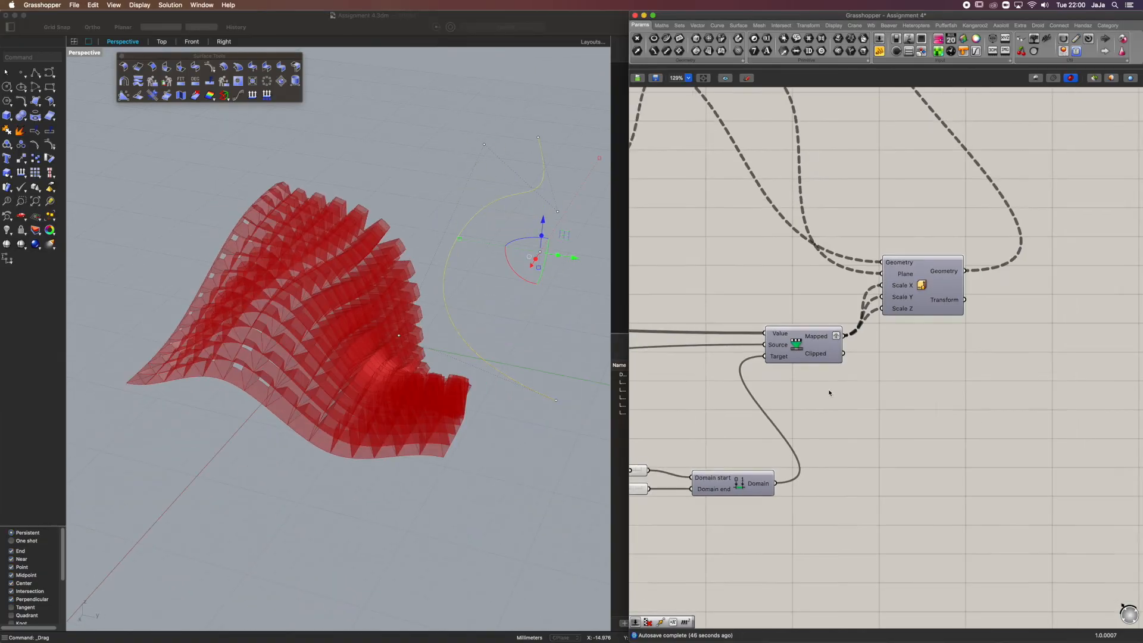
pyautogui.scroll(-8, 829, 393)
pyautogui.moveTo(1053, 246); pyautogui.dragTo(695, 415)
pyautogui.click(753, 447)
pyautogui.scroll(1, 740, 369)
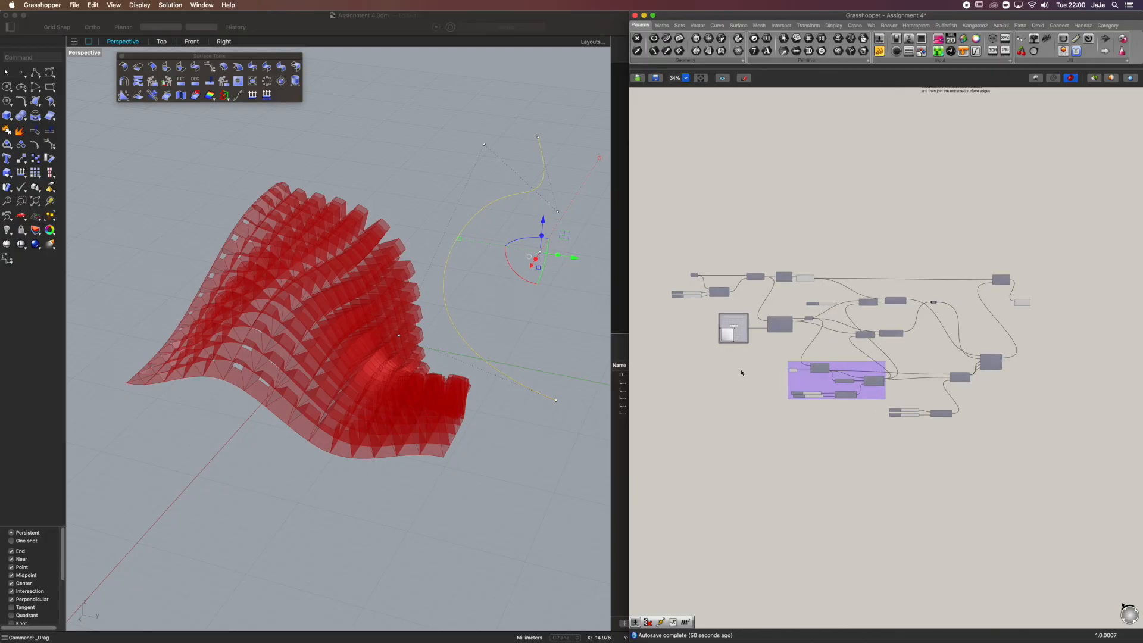
pyautogui.click(607, 340)
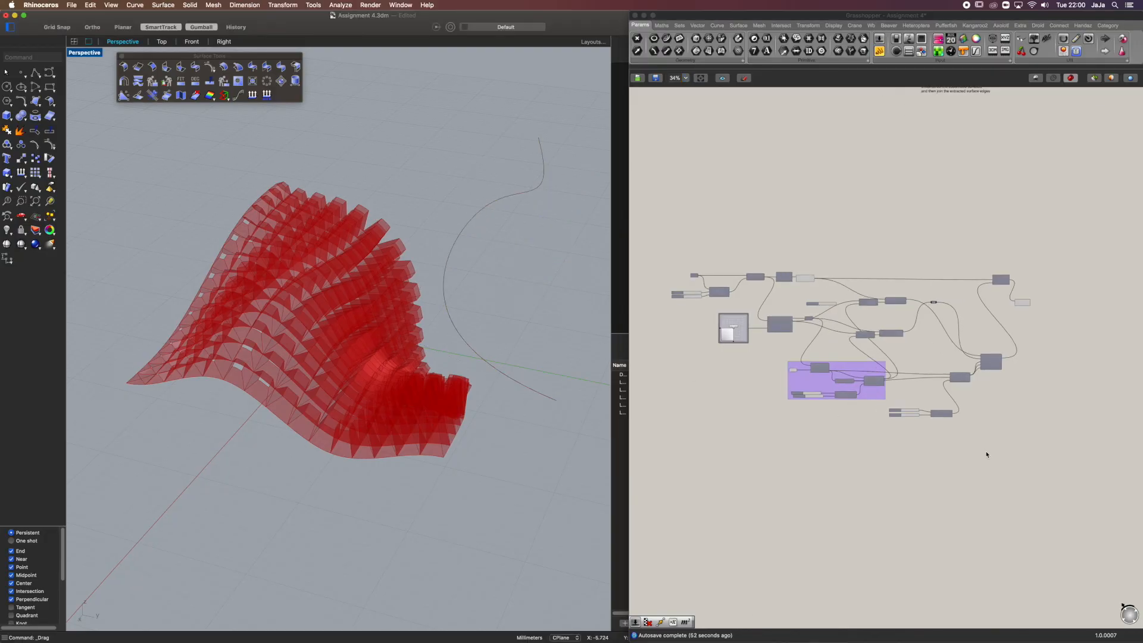
pyautogui.scroll(10, 689, 315)
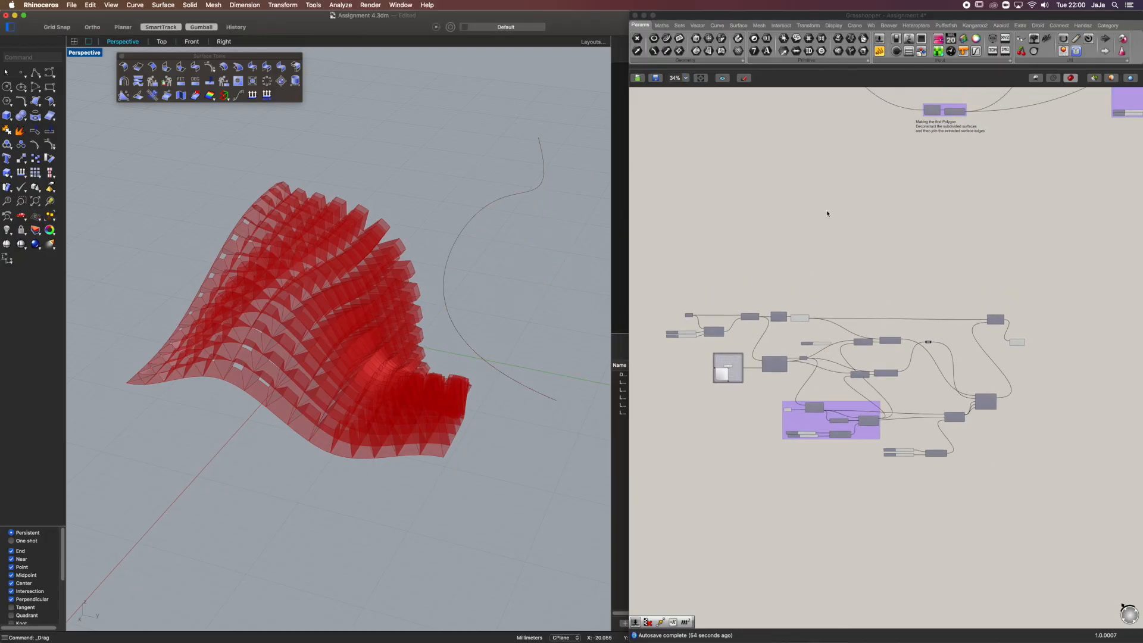
pyautogui.scroll(5, 744, 222)
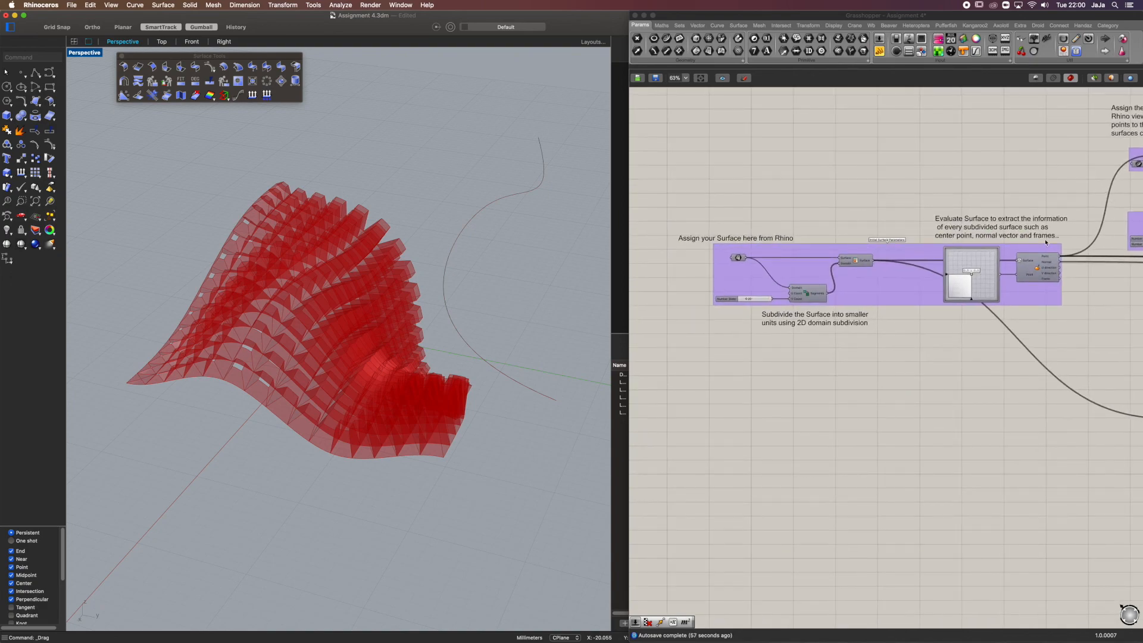
pyautogui.hscroll(15, 750, 250)
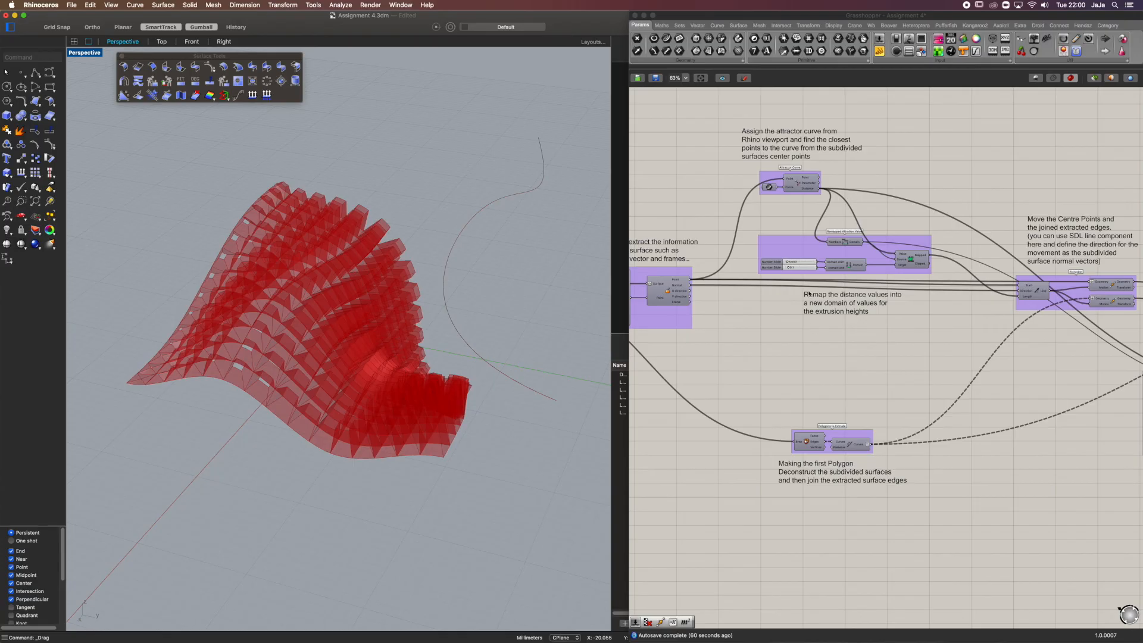
pyautogui.moveTo(929, 201); pyautogui.dragTo(978, 220, button='right')
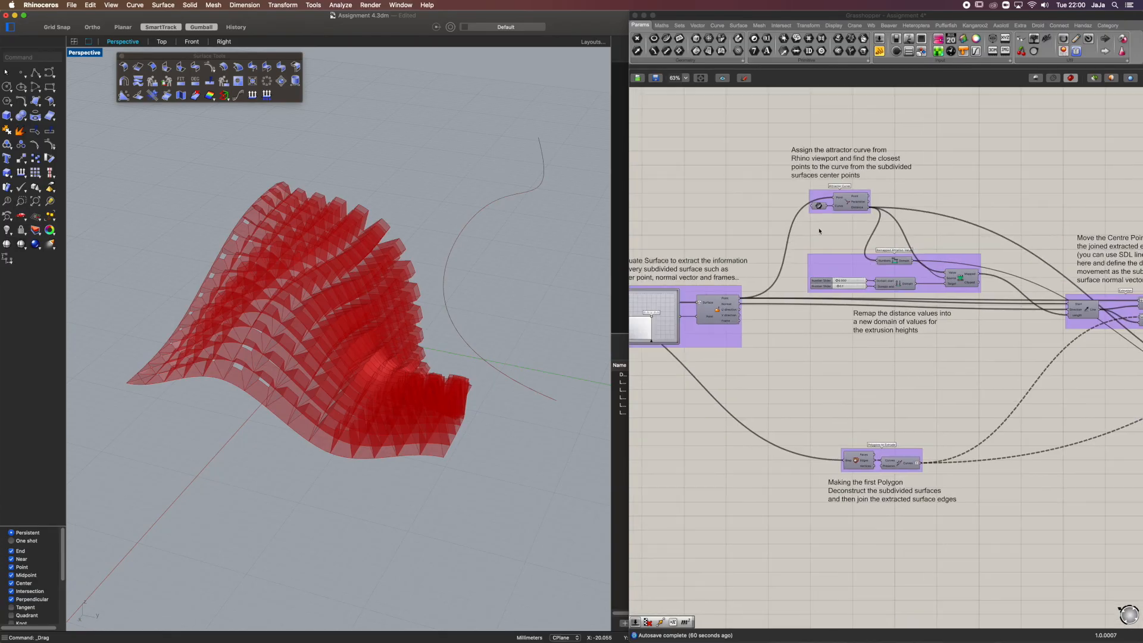
pyautogui.scroll(-3, 783, 388)
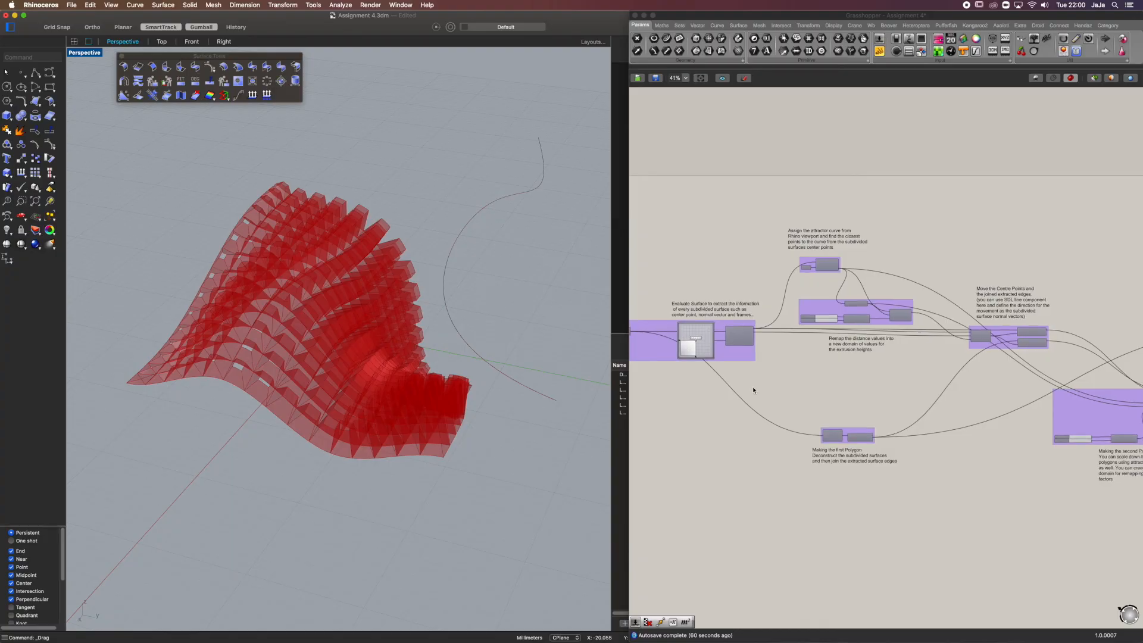
pyautogui.hscroll(-5, 774, 358)
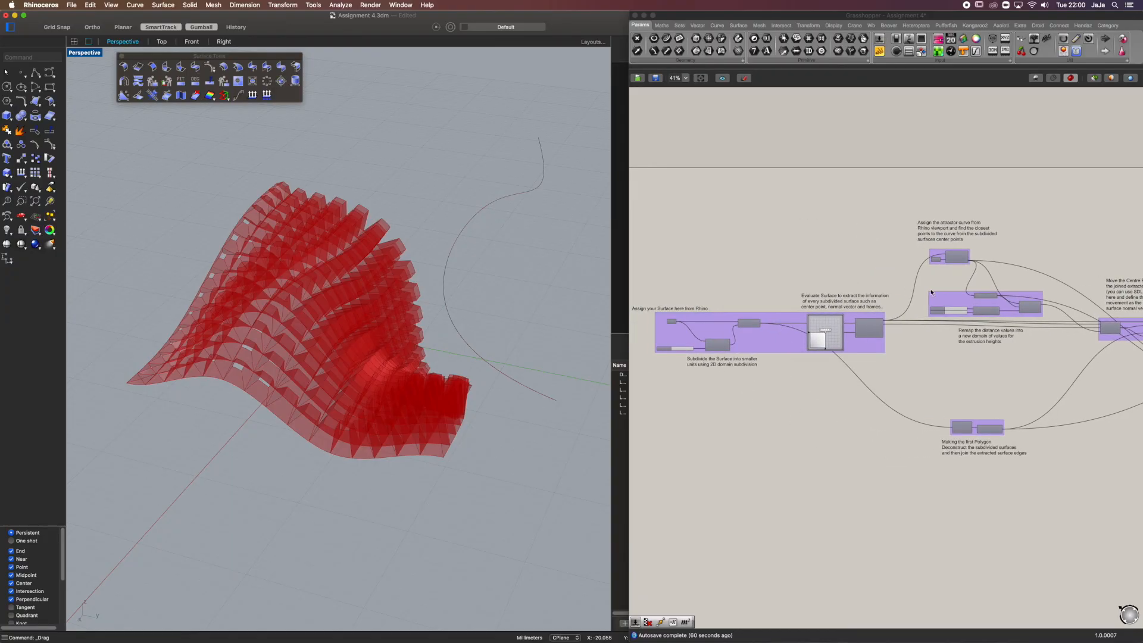
pyautogui.hscroll(5, 893, 369)
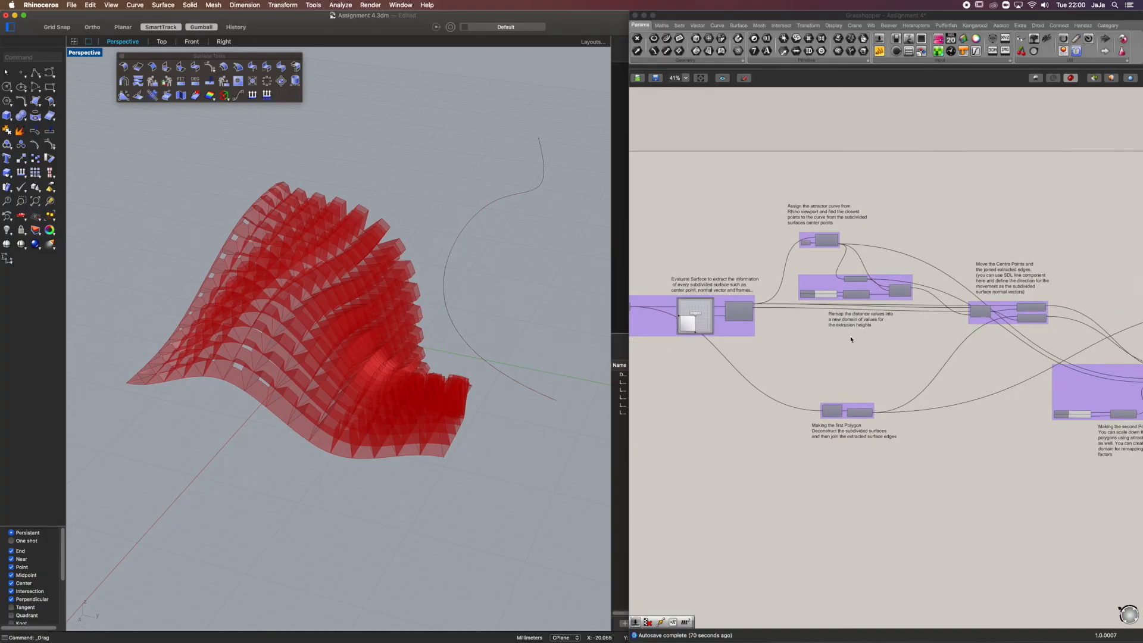
pyautogui.hscroll(-7, 790, 343)
# Inspect the woven panels and attractor curve from several angles alongside the annotated groups for moving and scaling the polygons
pyautogui.moveTo(378, 218); pyautogui.dragTo(266, 411)
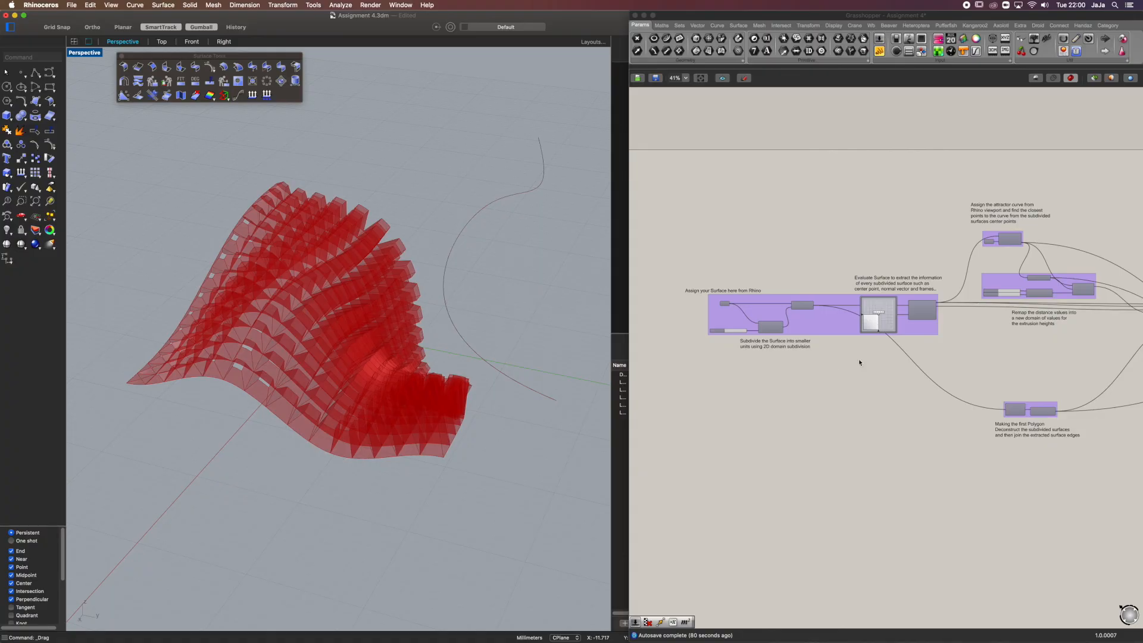
pyautogui.moveTo(295, 258); pyautogui.dragTo(374, 188, button='right')
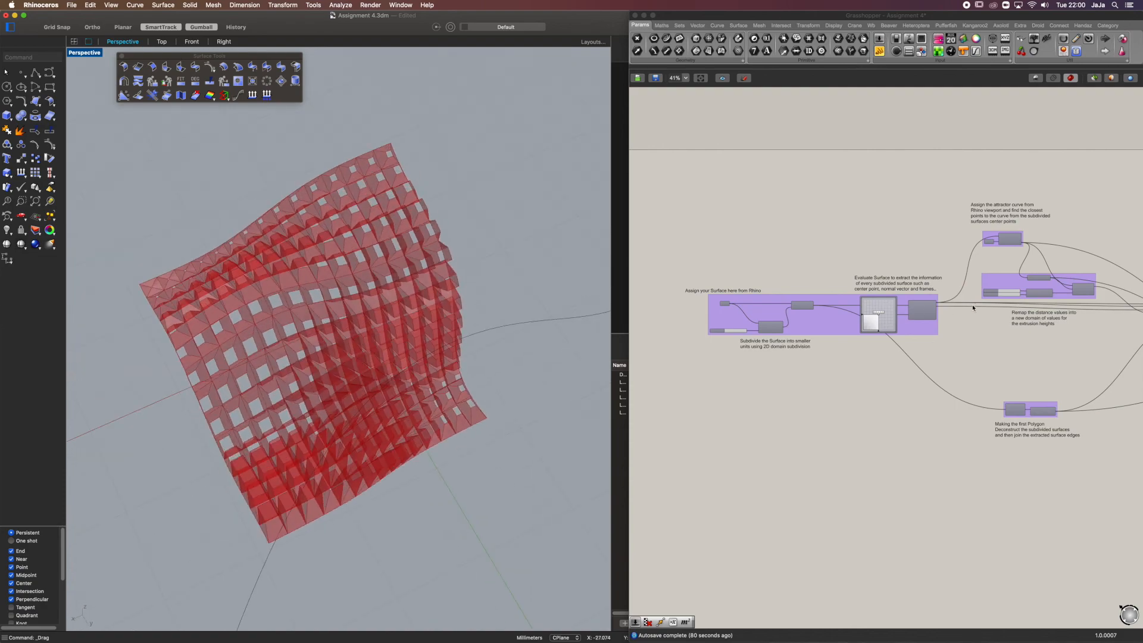
pyautogui.moveTo(974, 308); pyautogui.dragTo(764, 277, button='right')
pyautogui.scroll(2, 898, 289)
pyautogui.moveTo(957, 296); pyautogui.dragTo(866, 248, button='right')
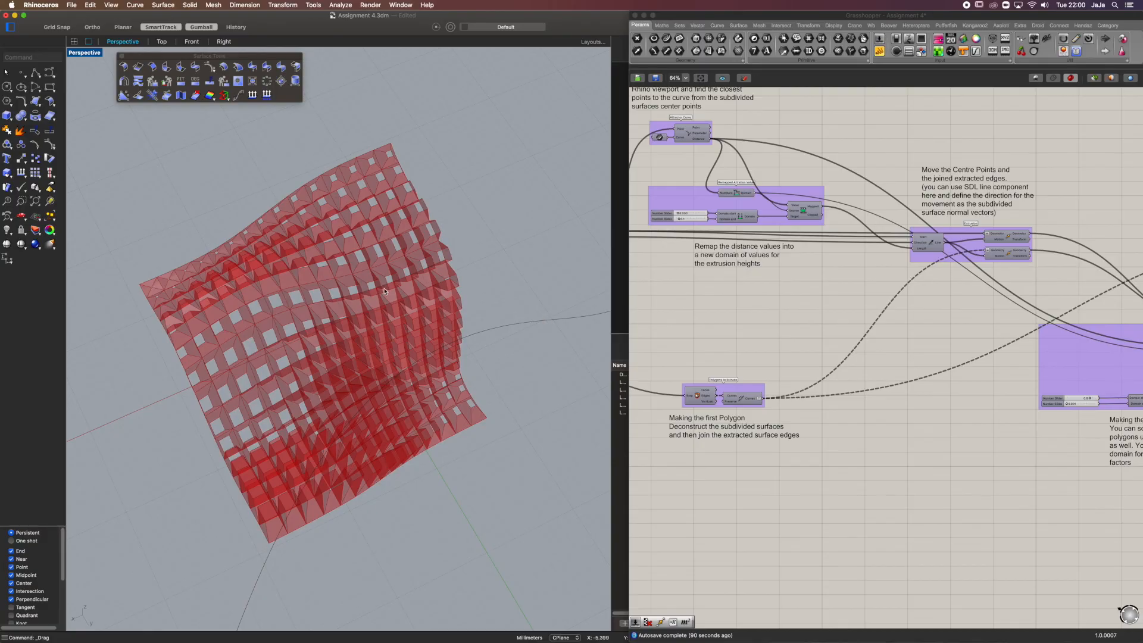
pyautogui.moveTo(514, 291); pyautogui.dragTo(284, 280, button='right')
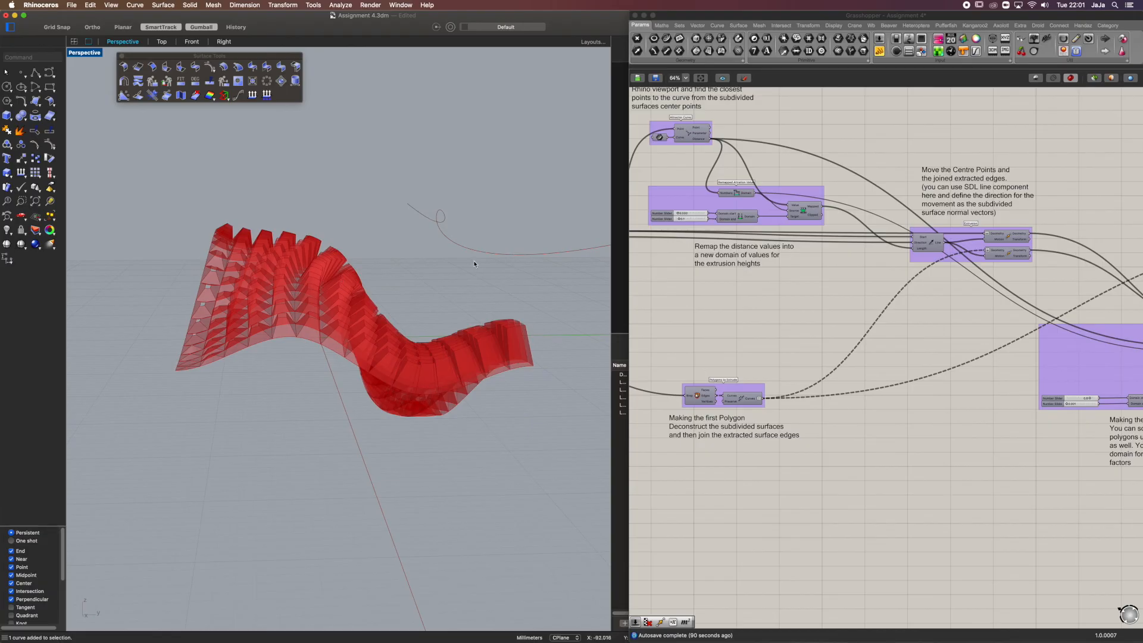
pyautogui.click(491, 255)
pyautogui.moveTo(493, 261); pyautogui.dragTo(424, 274, button='right')
pyautogui.click(980, 317)
pyautogui.moveTo(930, 290); pyautogui.dragTo(639, 262, button='right')
pyautogui.moveTo(510, 275); pyautogui.dragTo(480, 322, button='right')
pyautogui.click(480, 321)
pyautogui.moveTo(406, 264); pyautogui.dragTo(425, 277, button='right')
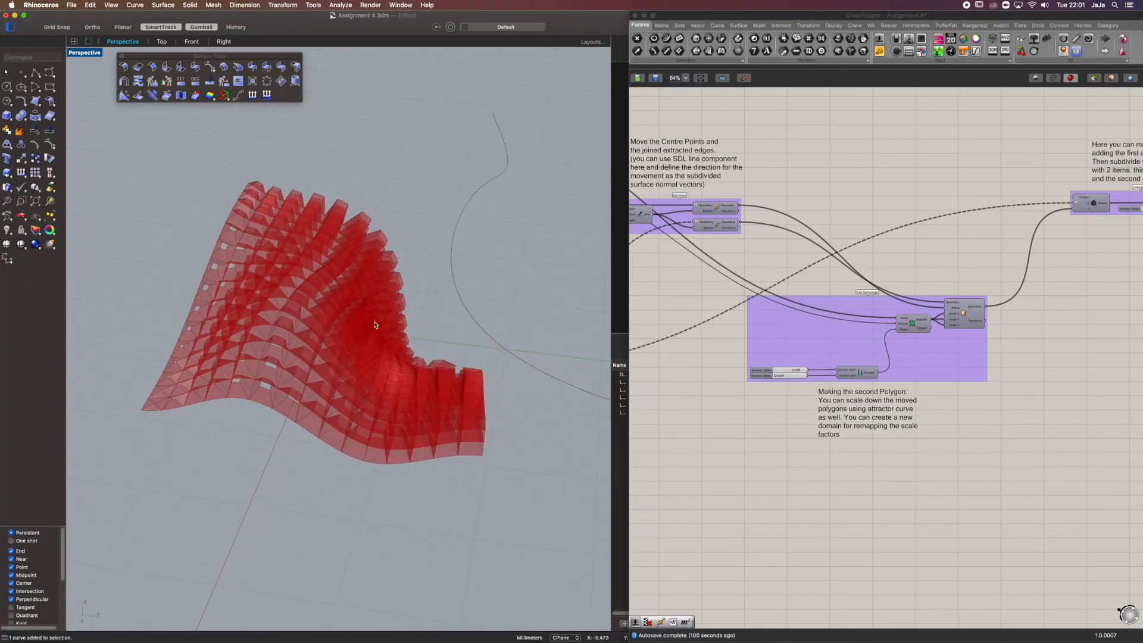
pyautogui.moveTo(387, 219); pyautogui.dragTo(353, 206, button='right')
pyautogui.click(744, 367)
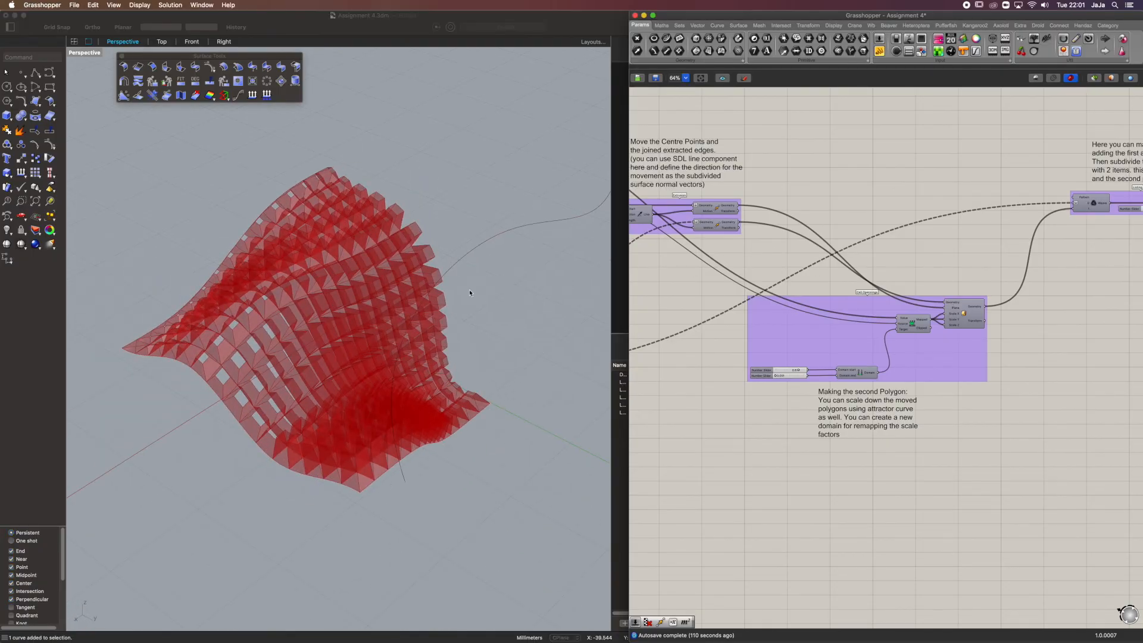
pyautogui.moveTo(1039, 333); pyautogui.dragTo(847, 374, button='right')
pyautogui.scroll(-6, 889, 215)
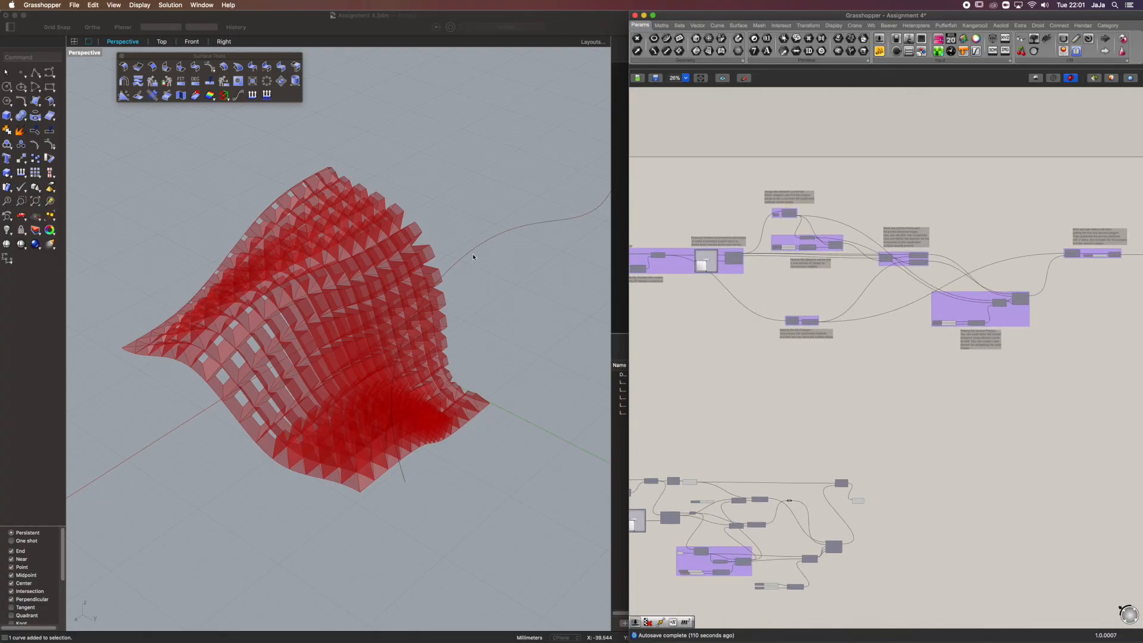
pyautogui.click(506, 281)
pyautogui.click(551, 216)
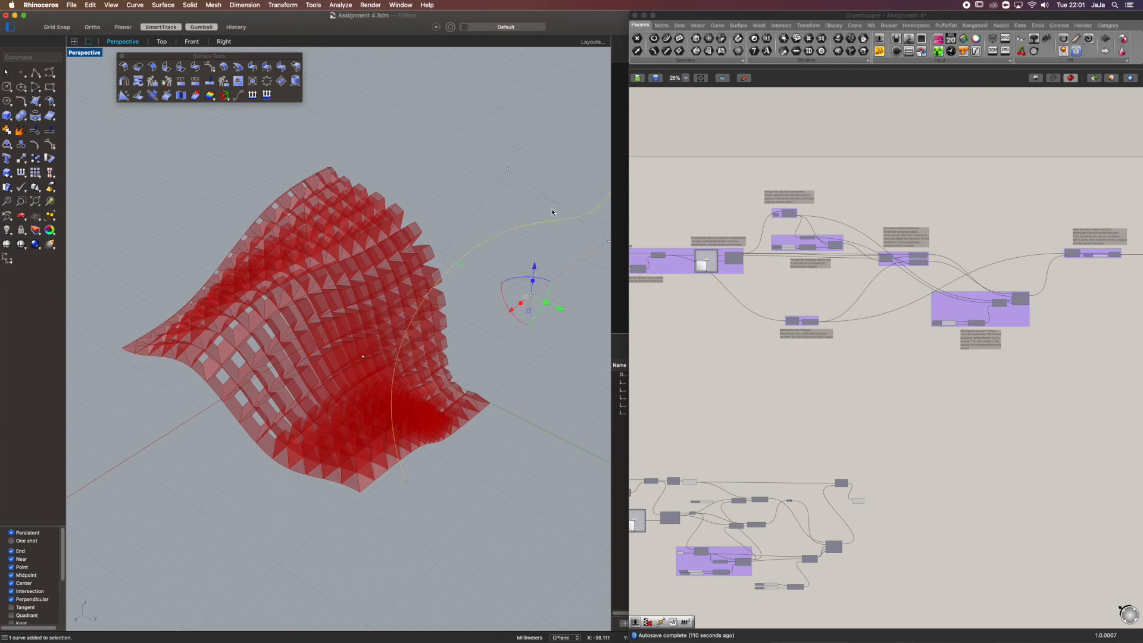
pyautogui.press('Escape')
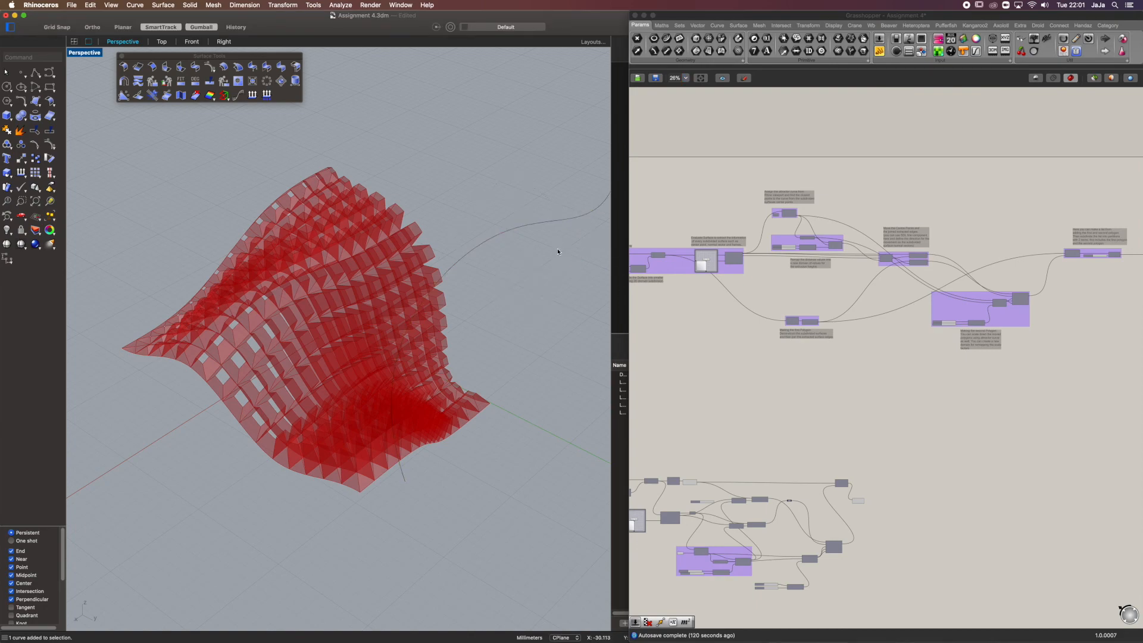